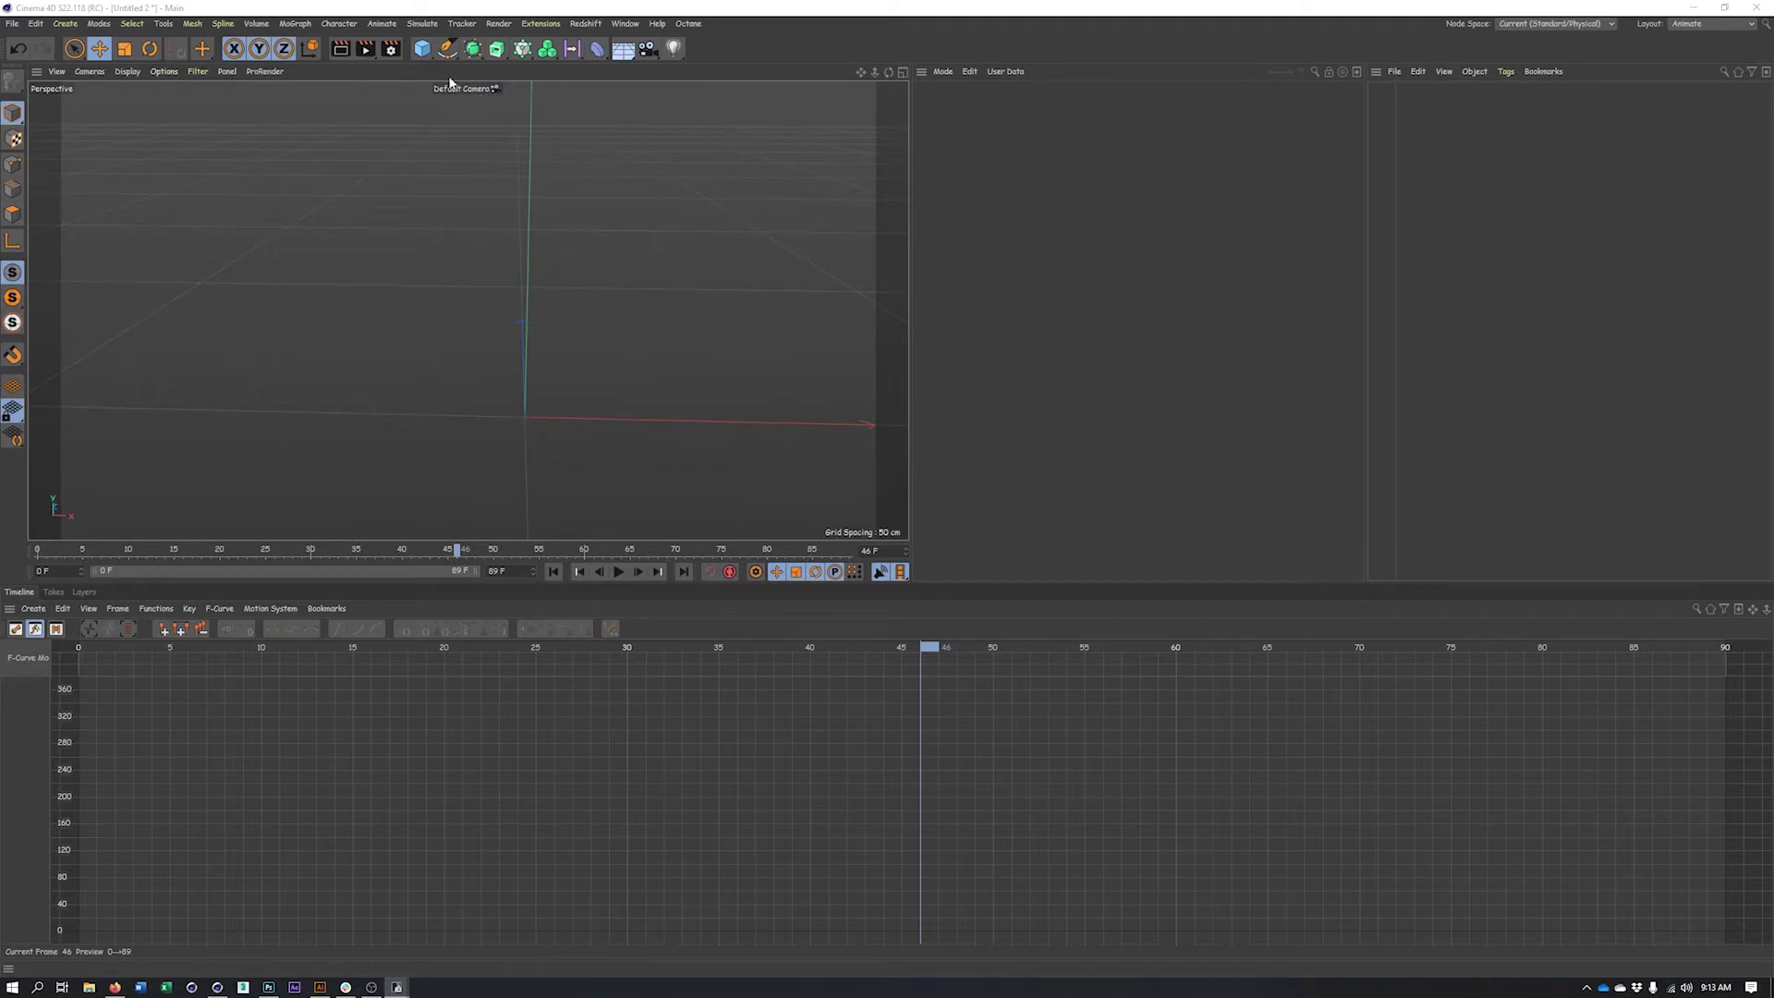
# Open the Layout dropdown at the top right to list the available workspaces
pyautogui.click(1678, 26)
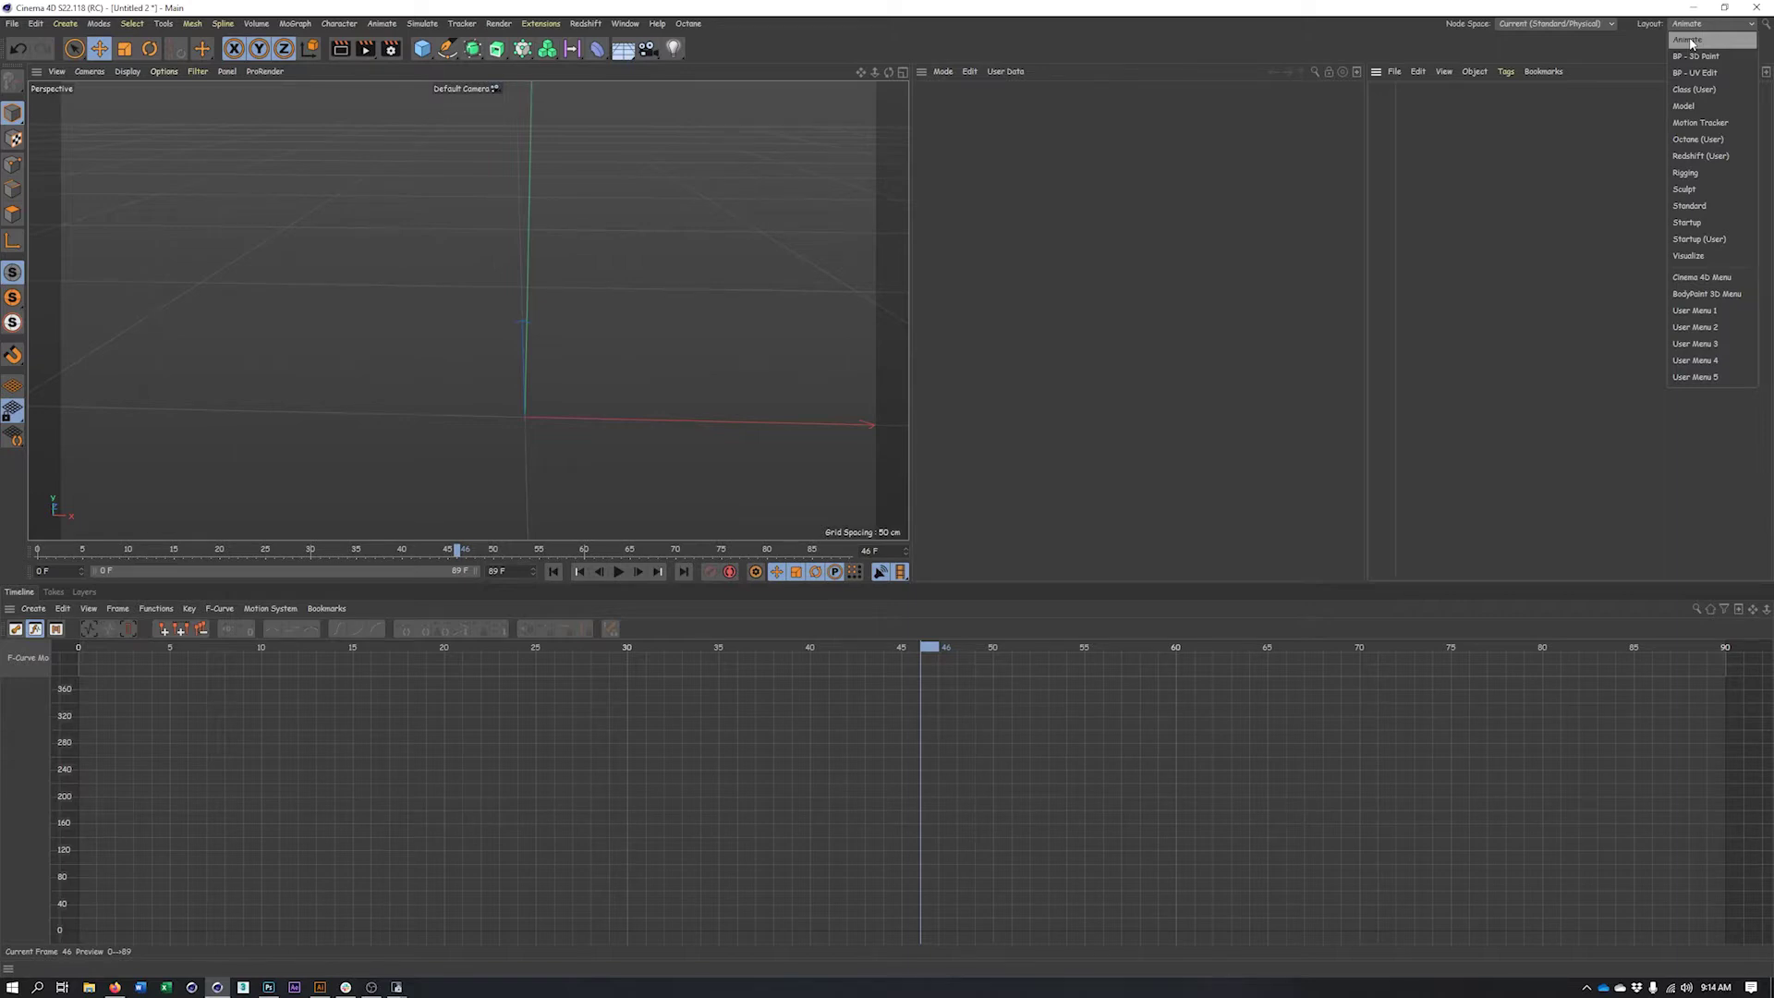
# Switch to the Animate layout and add a Cube to the scene
pyautogui.click(1692, 41)
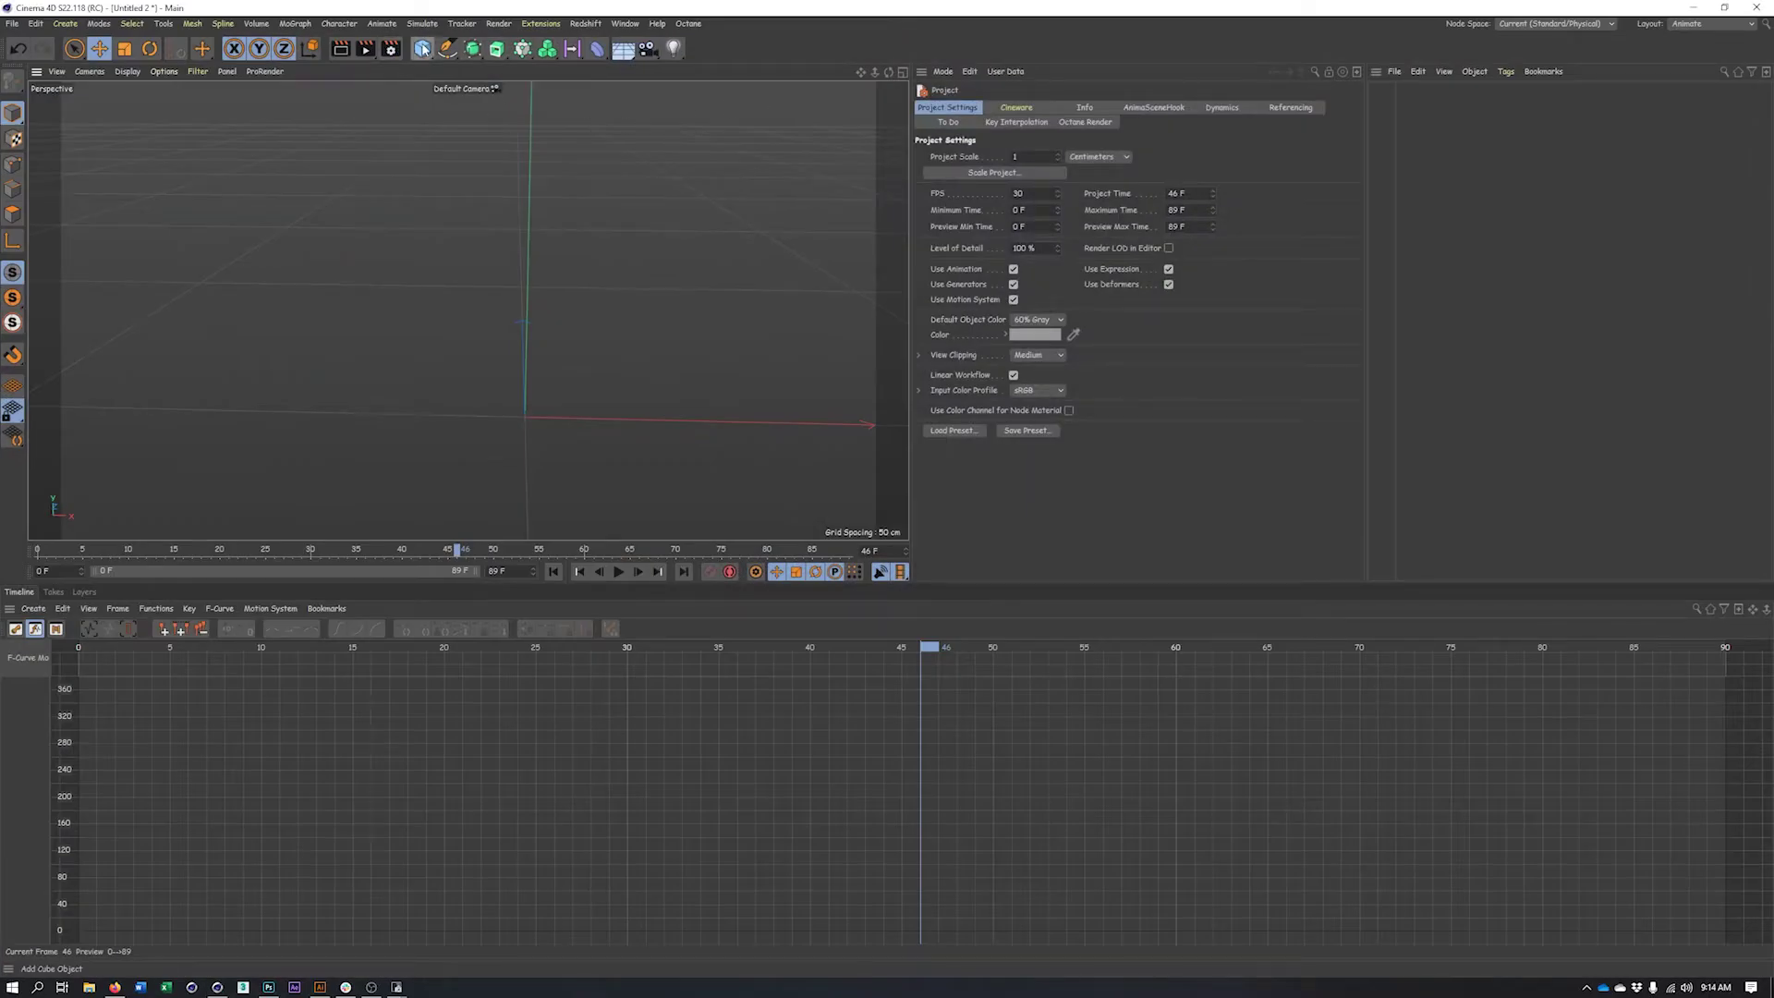
pyautogui.click(423, 49)
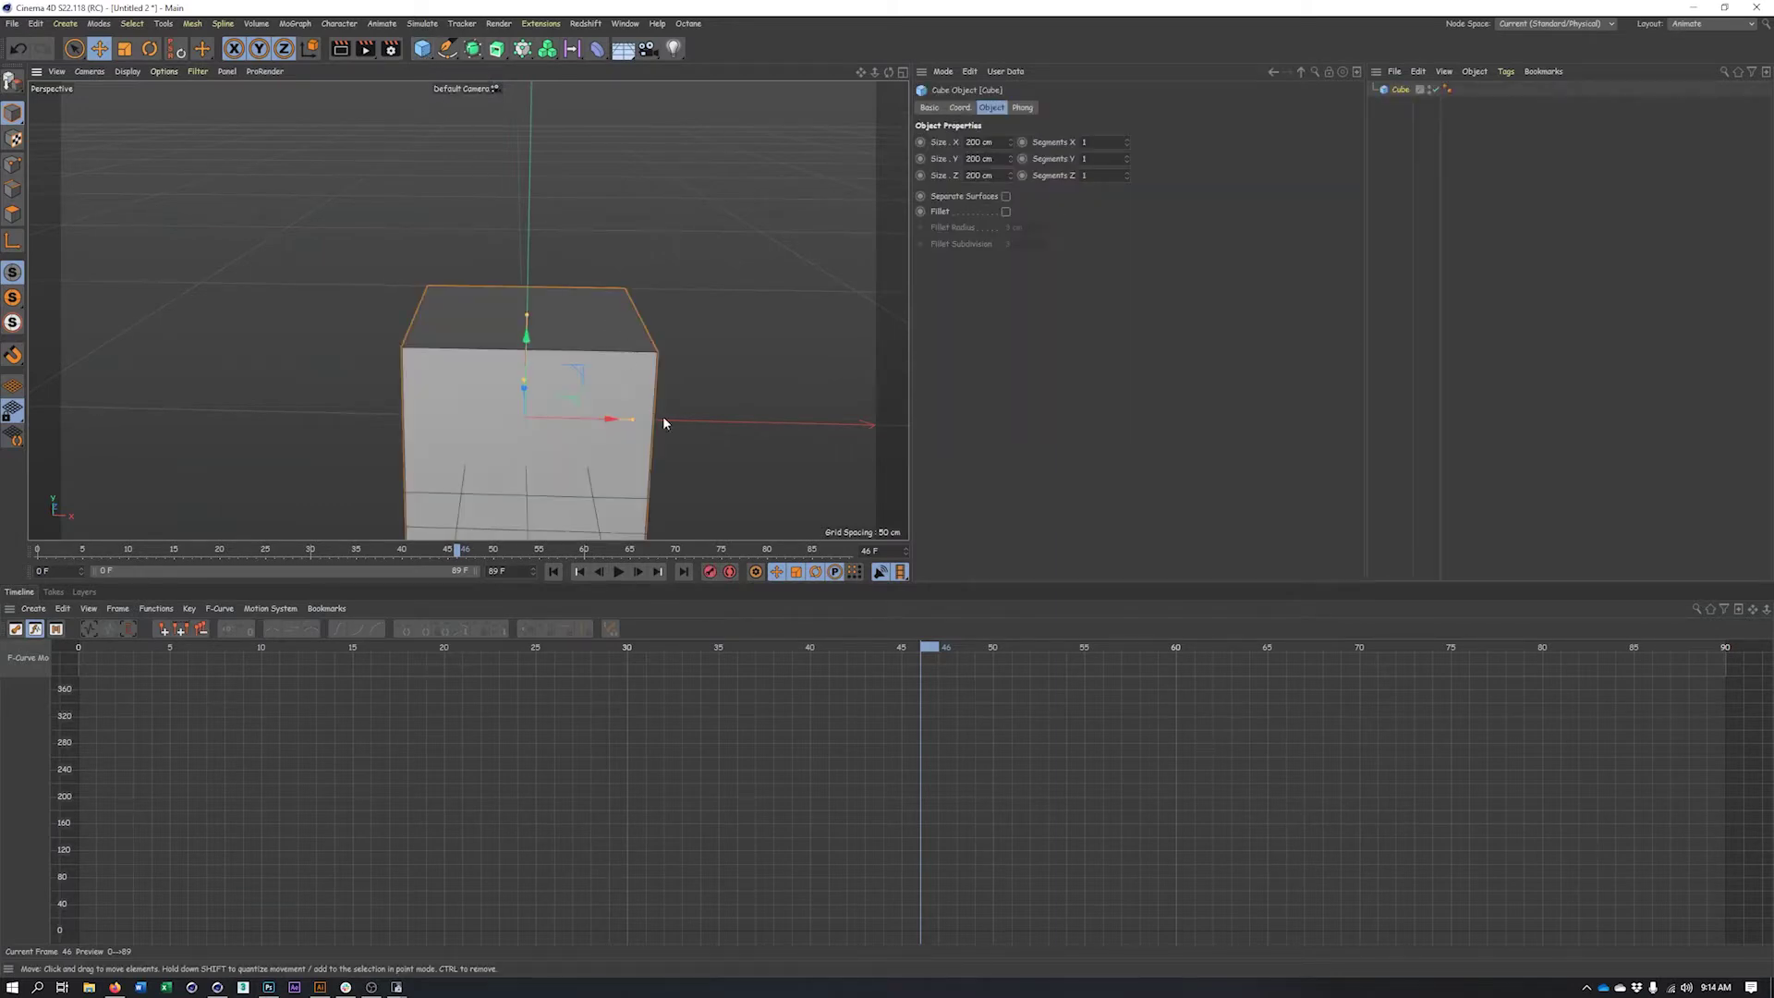
pyautogui.keyDown('alt'); pyautogui.moveTo(664, 424); pyautogui.dragTo(693, 367); pyautogui.keyUp('alt')
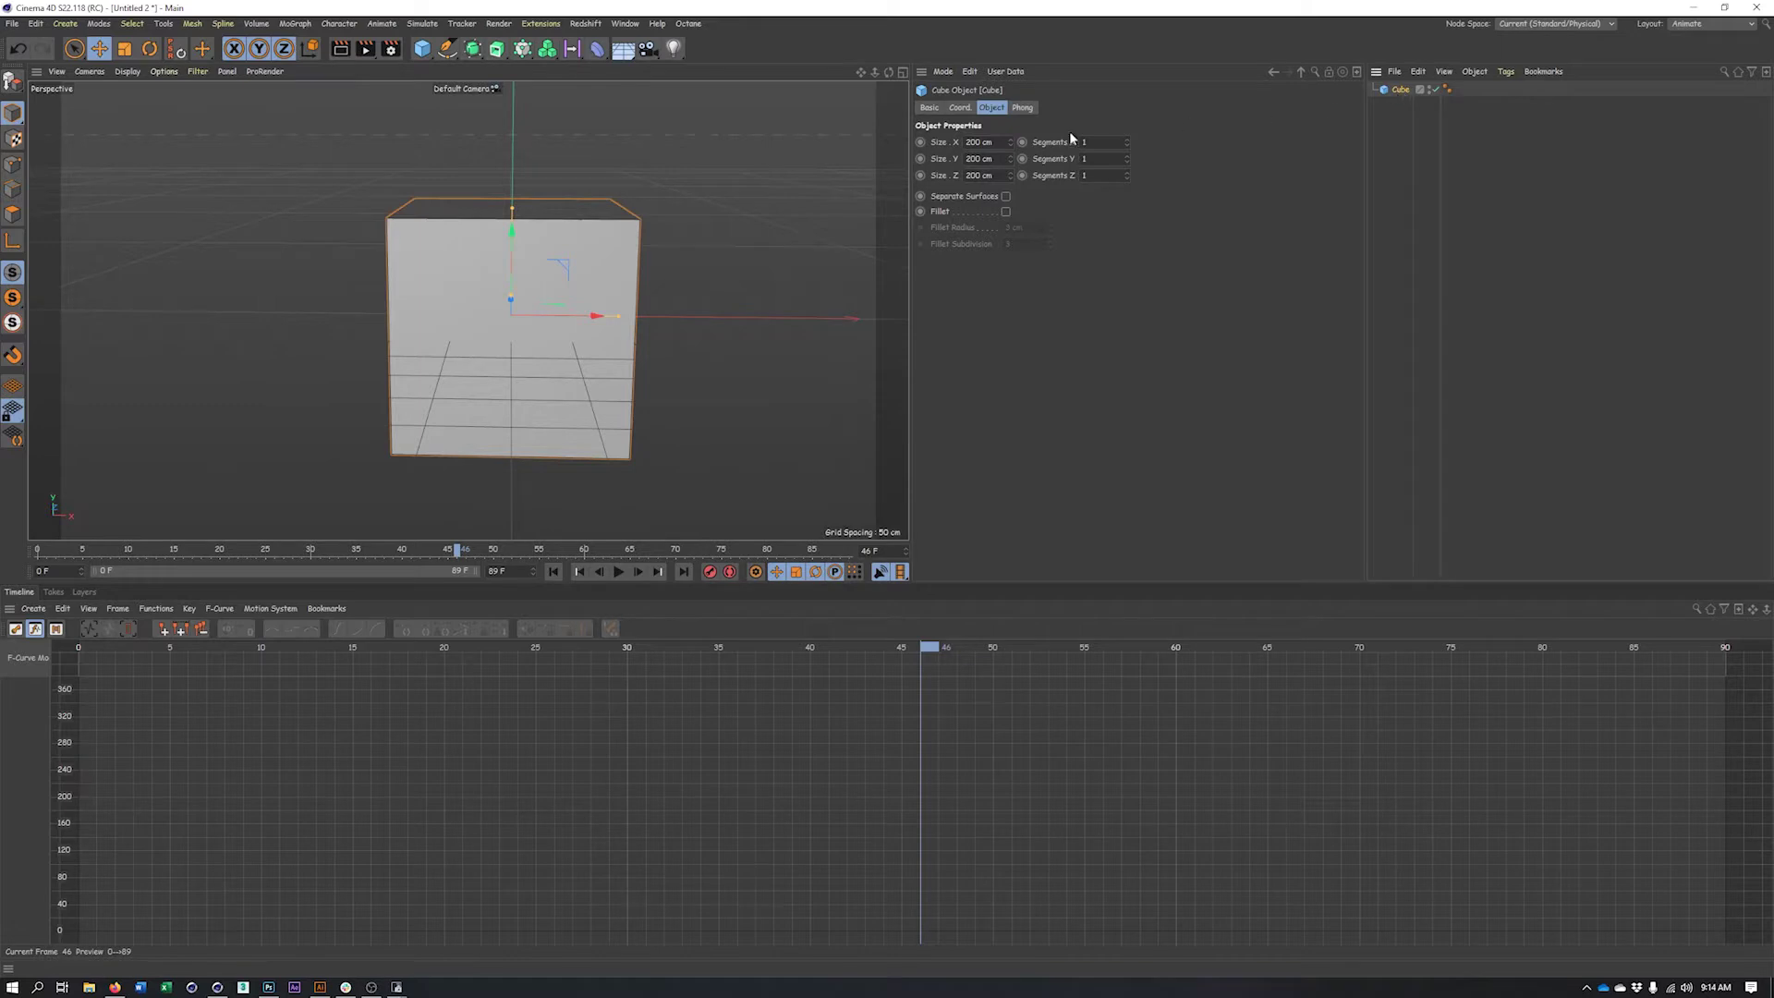
# Extend the animation to 90 frames, keyframe the Cube's heading to 360°, and play it
pyautogui.click(960, 108)
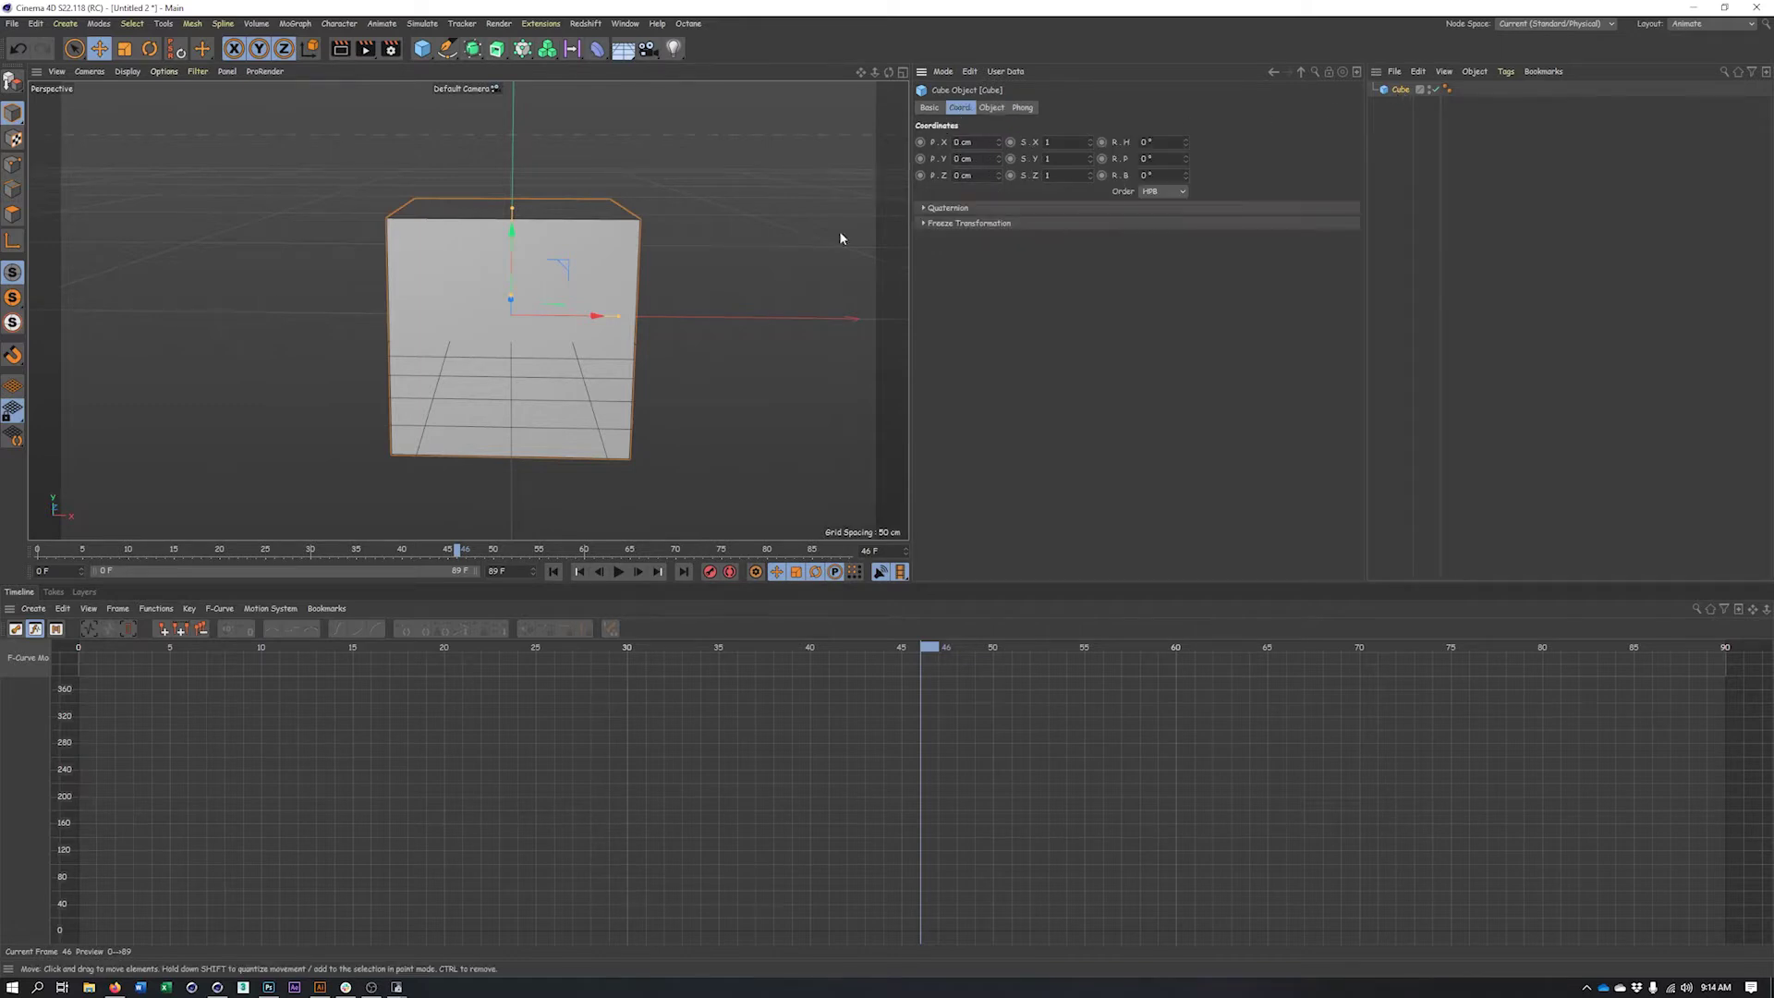
pyautogui.click(533, 569)
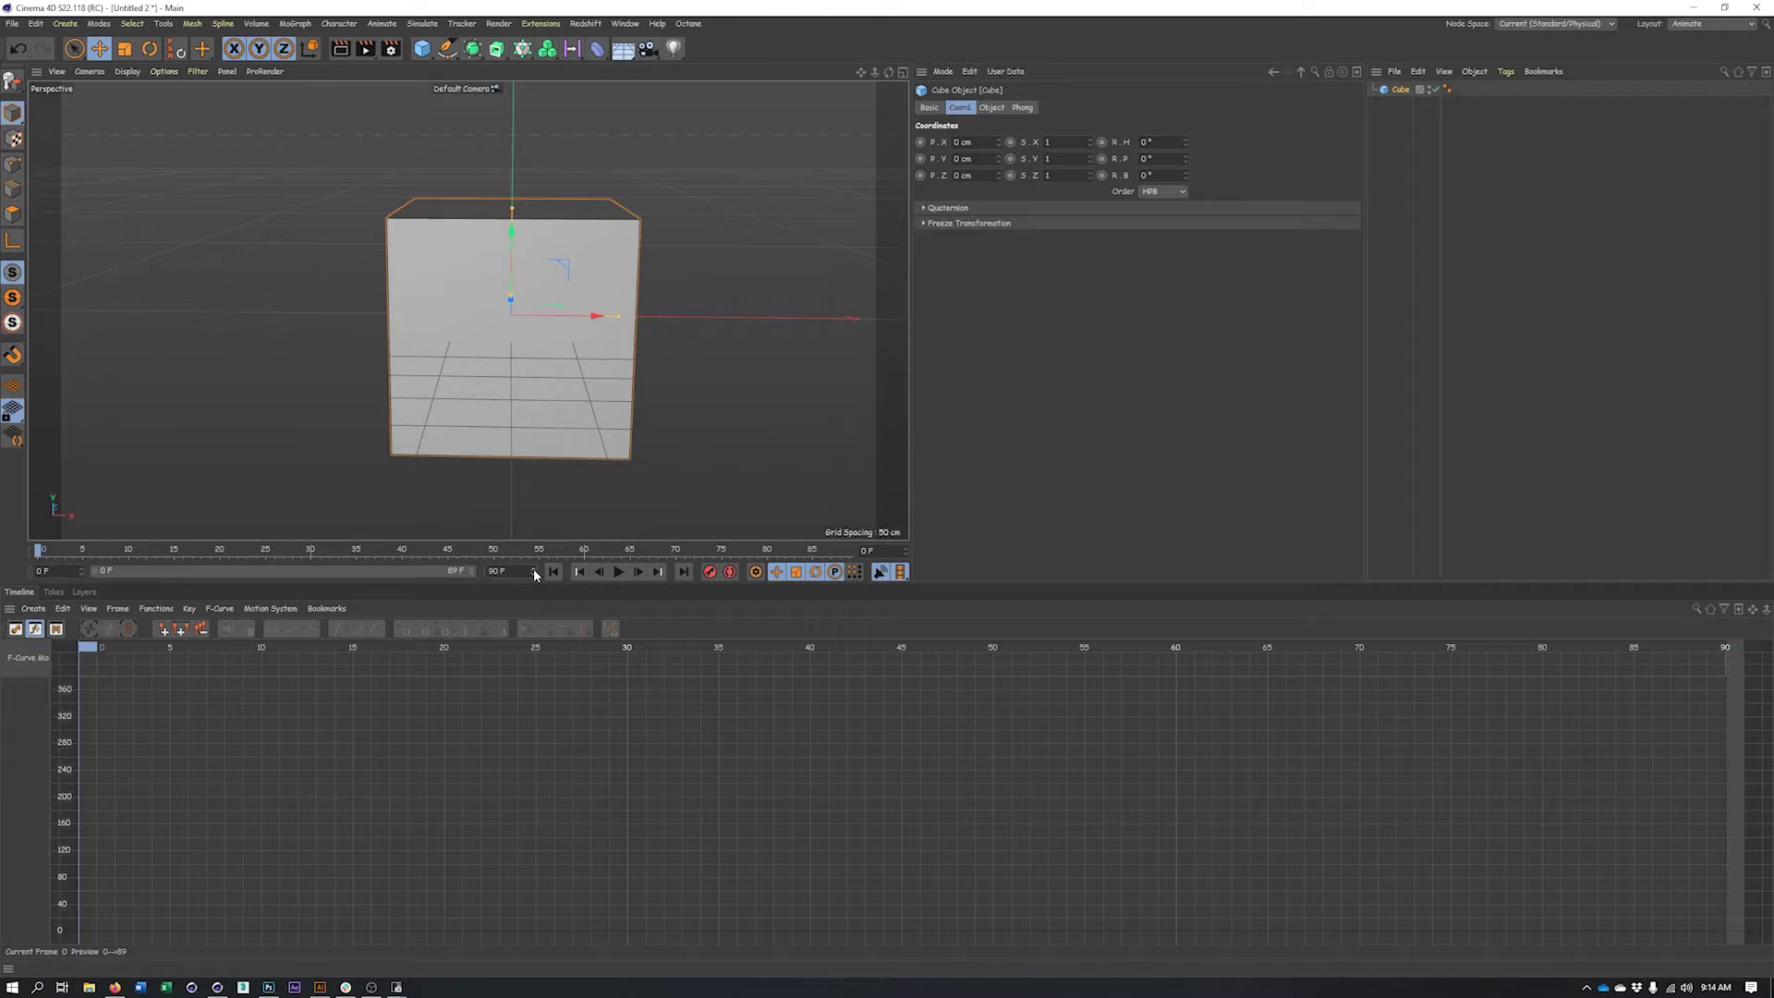
pyautogui.moveTo(476, 571); pyautogui.dragTo(490, 570)
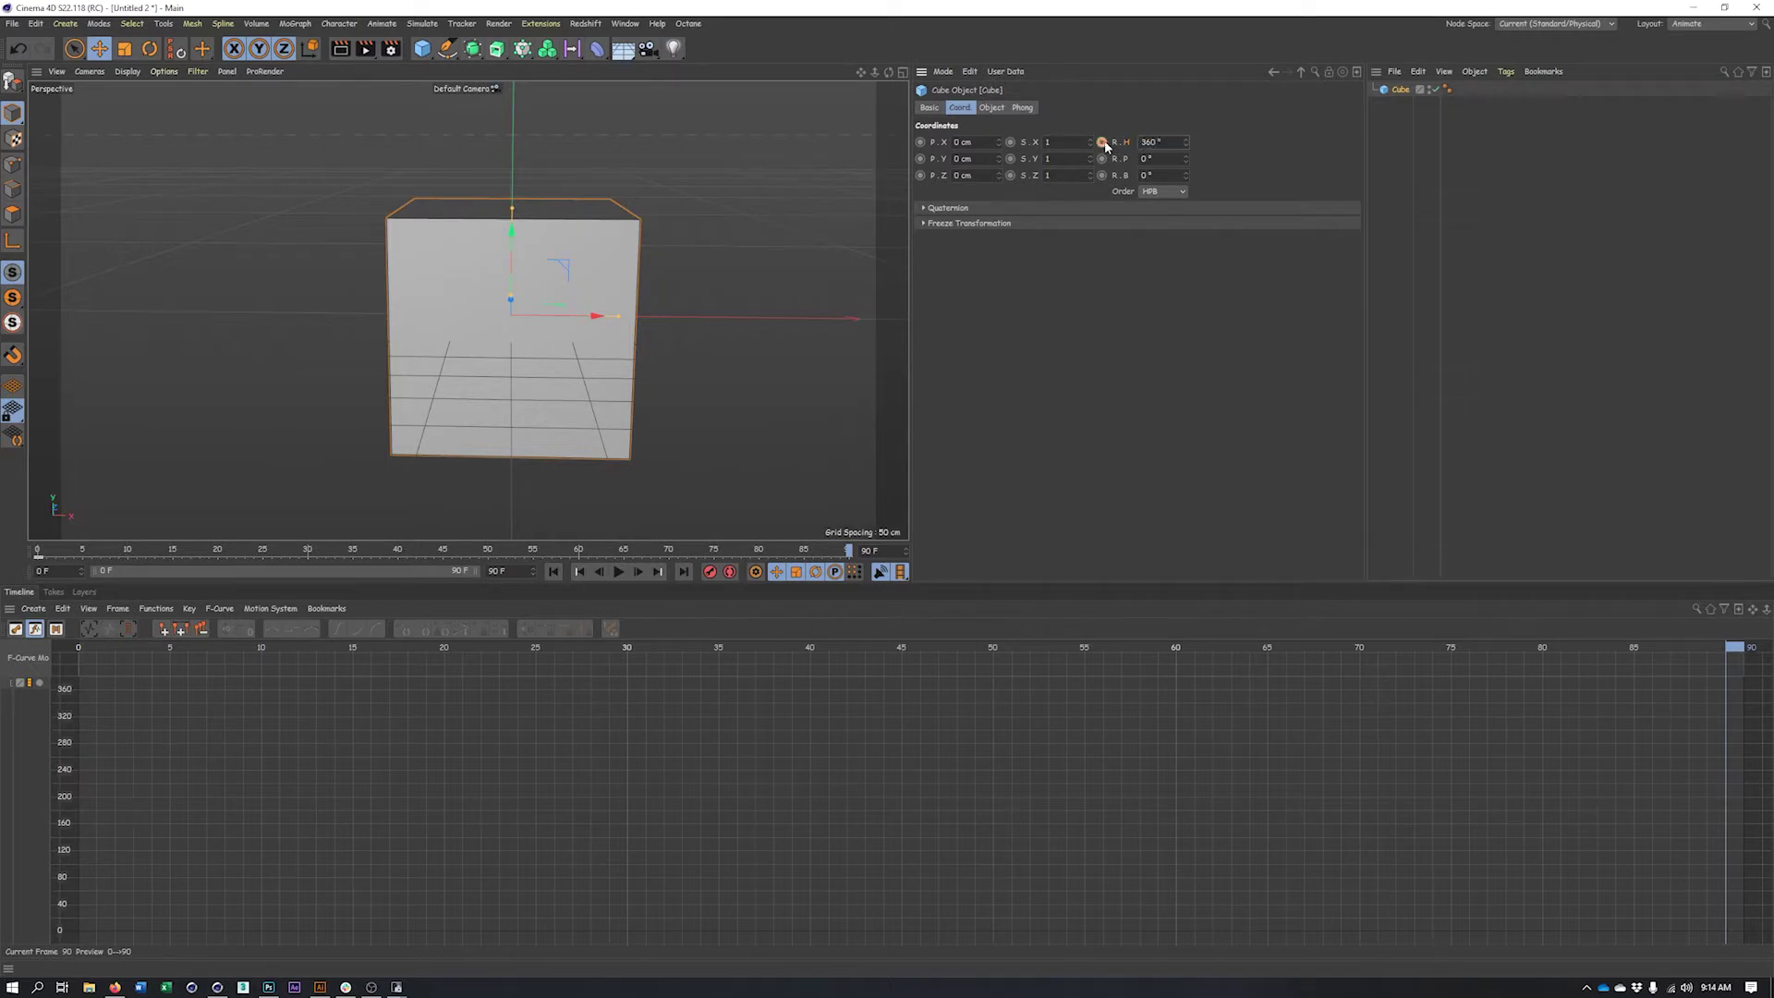
pyautogui.click(1103, 142)
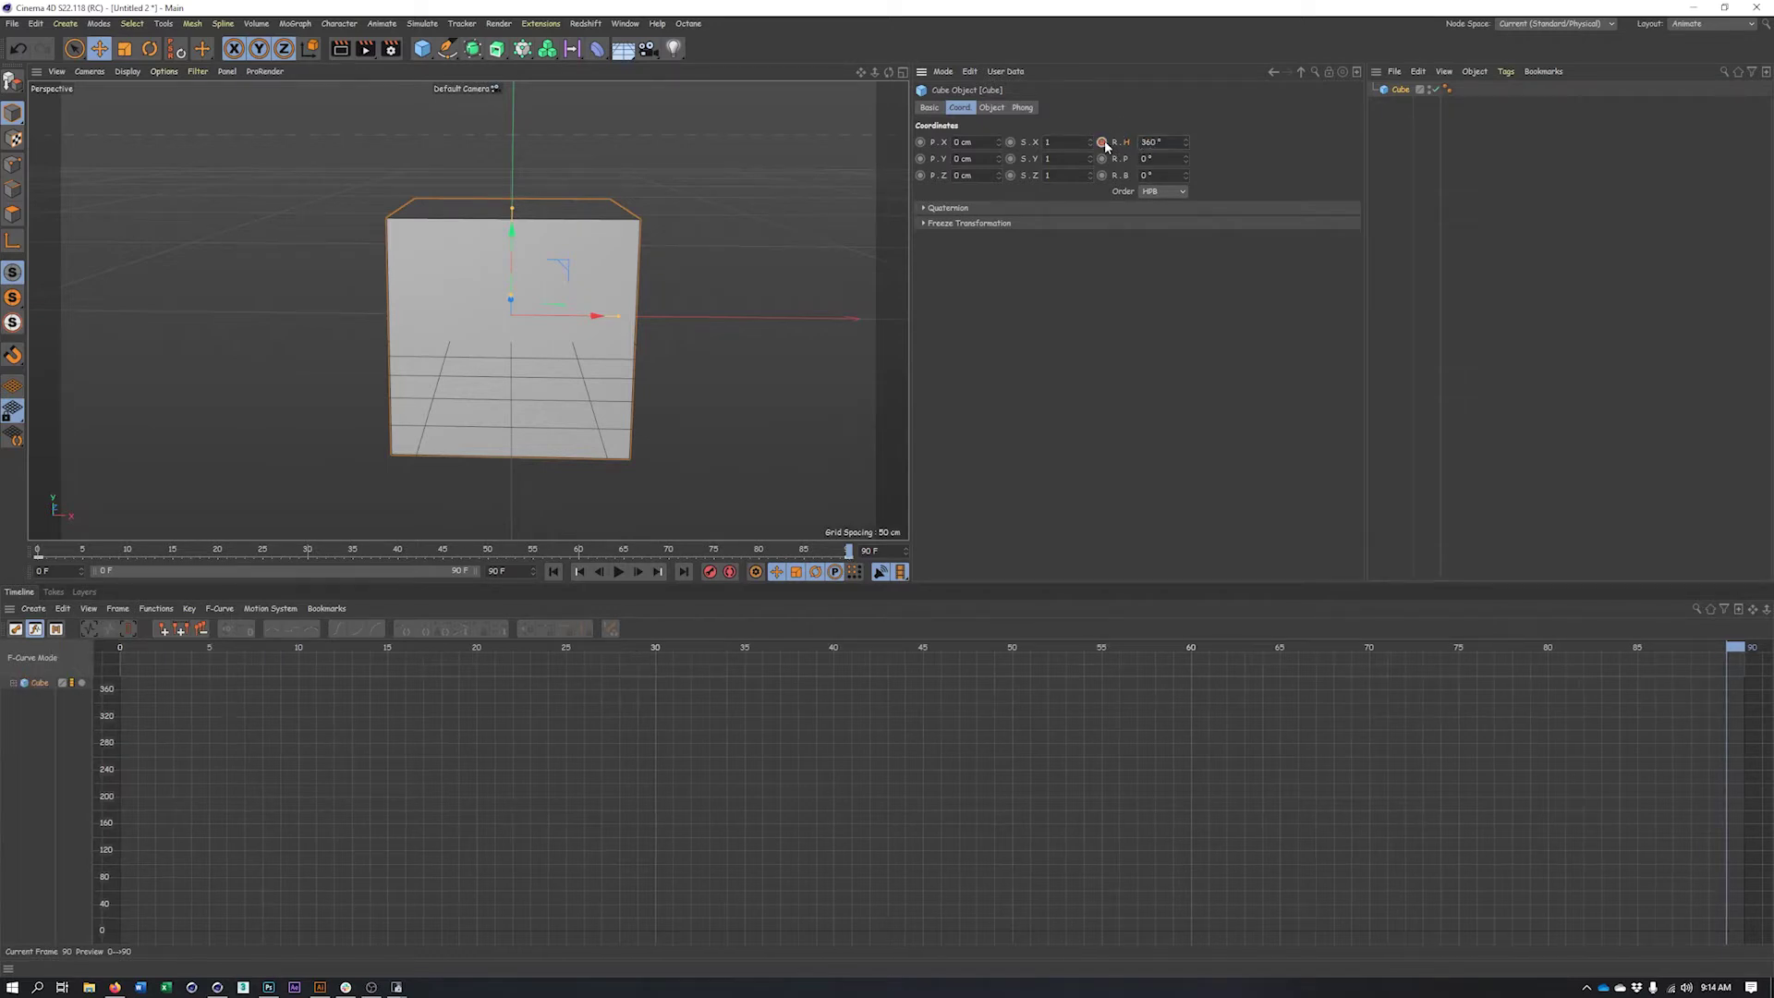
pyautogui.click(617, 572)
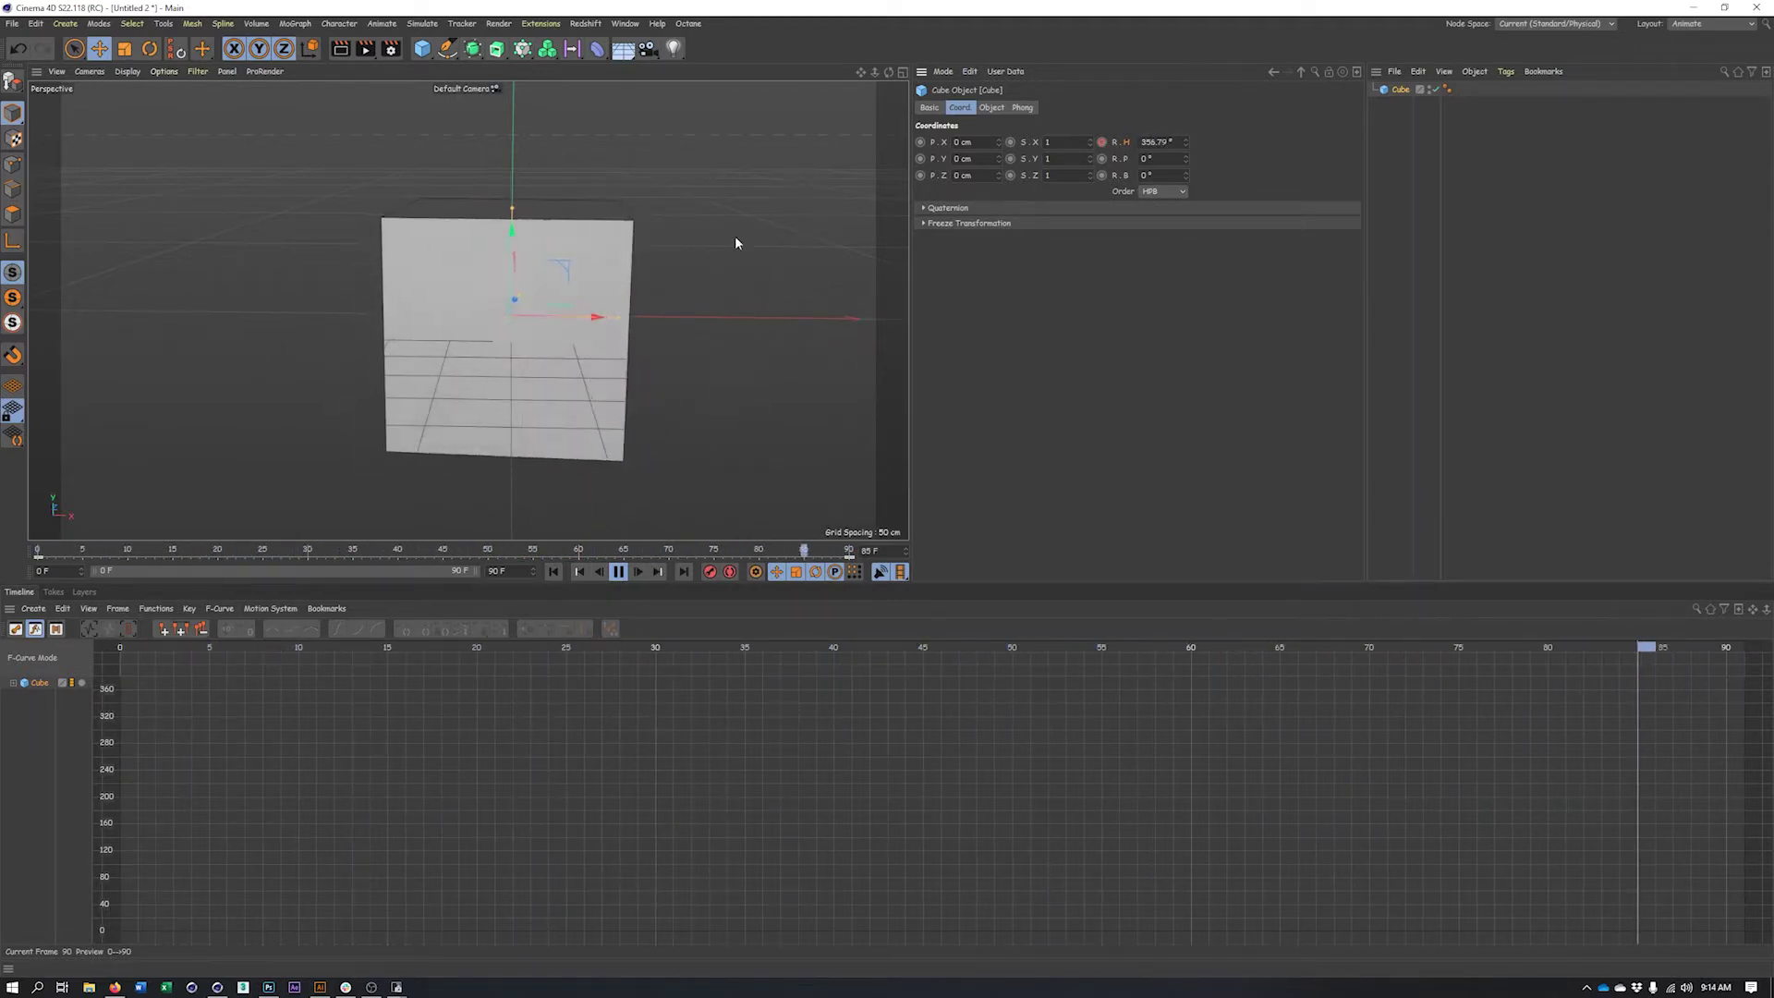
pyautogui.click(792, 417)
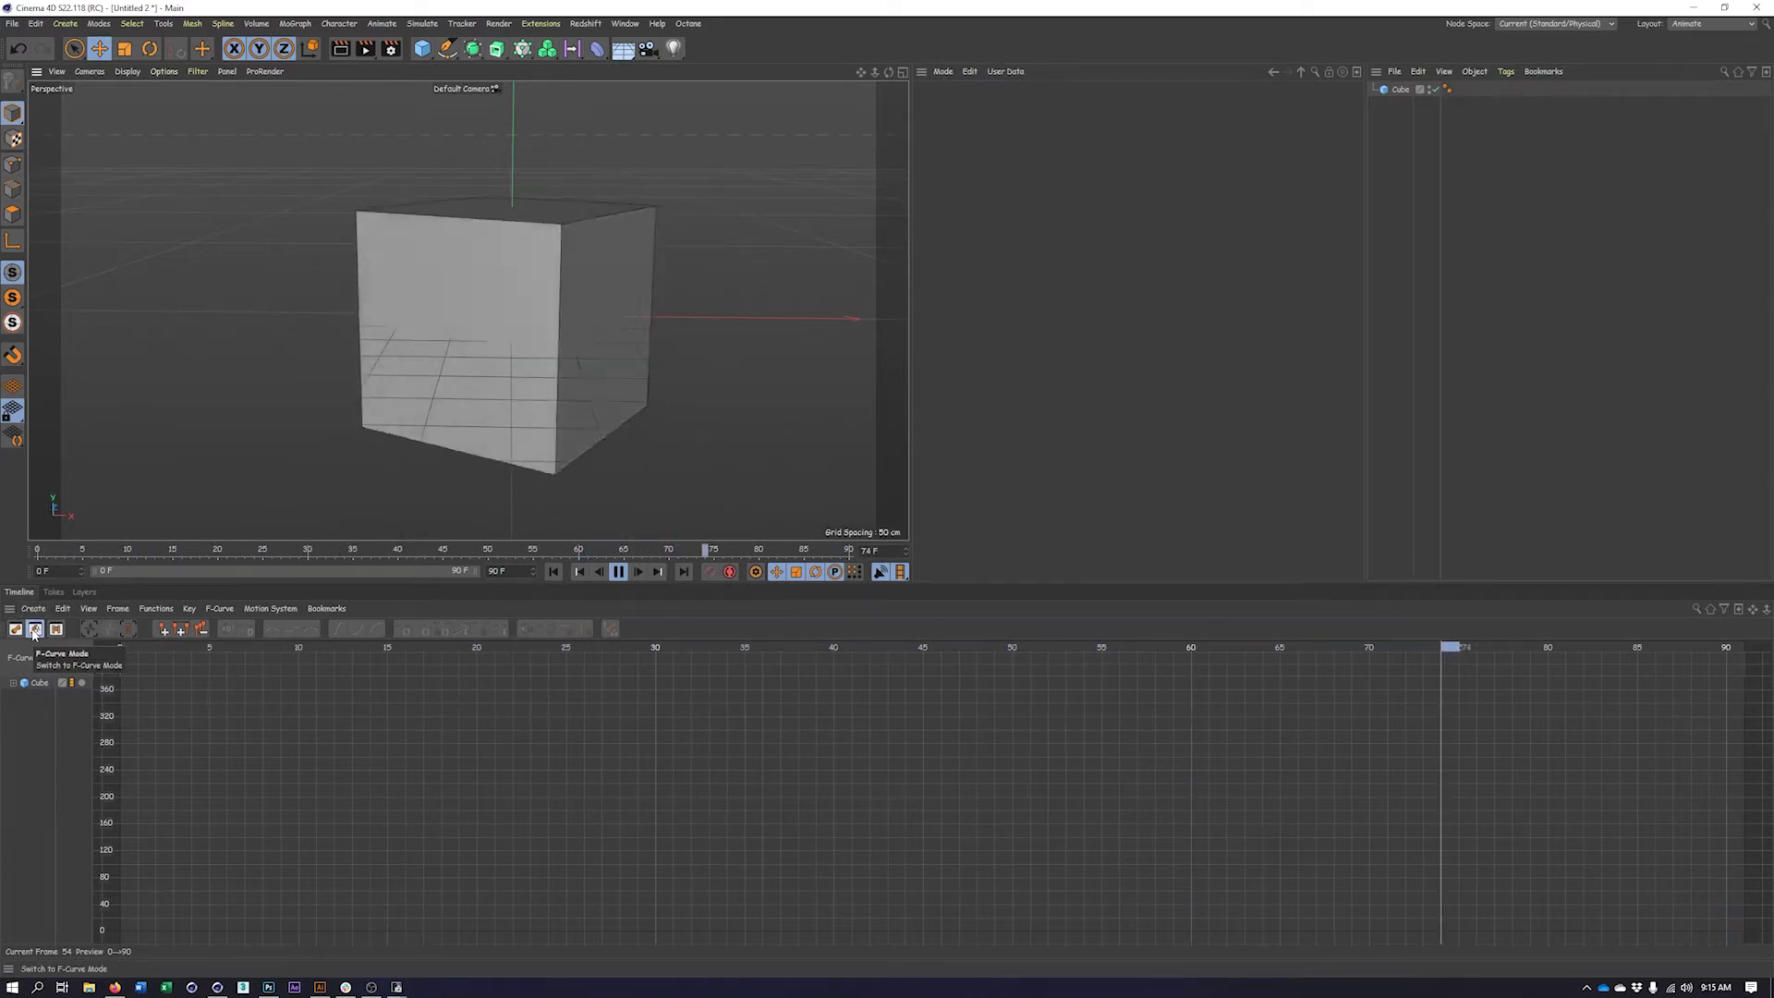
# Set the Cube's Rotation.H keys at frames 0 and 90 to Linear interpolation
pyautogui.click(13, 682)
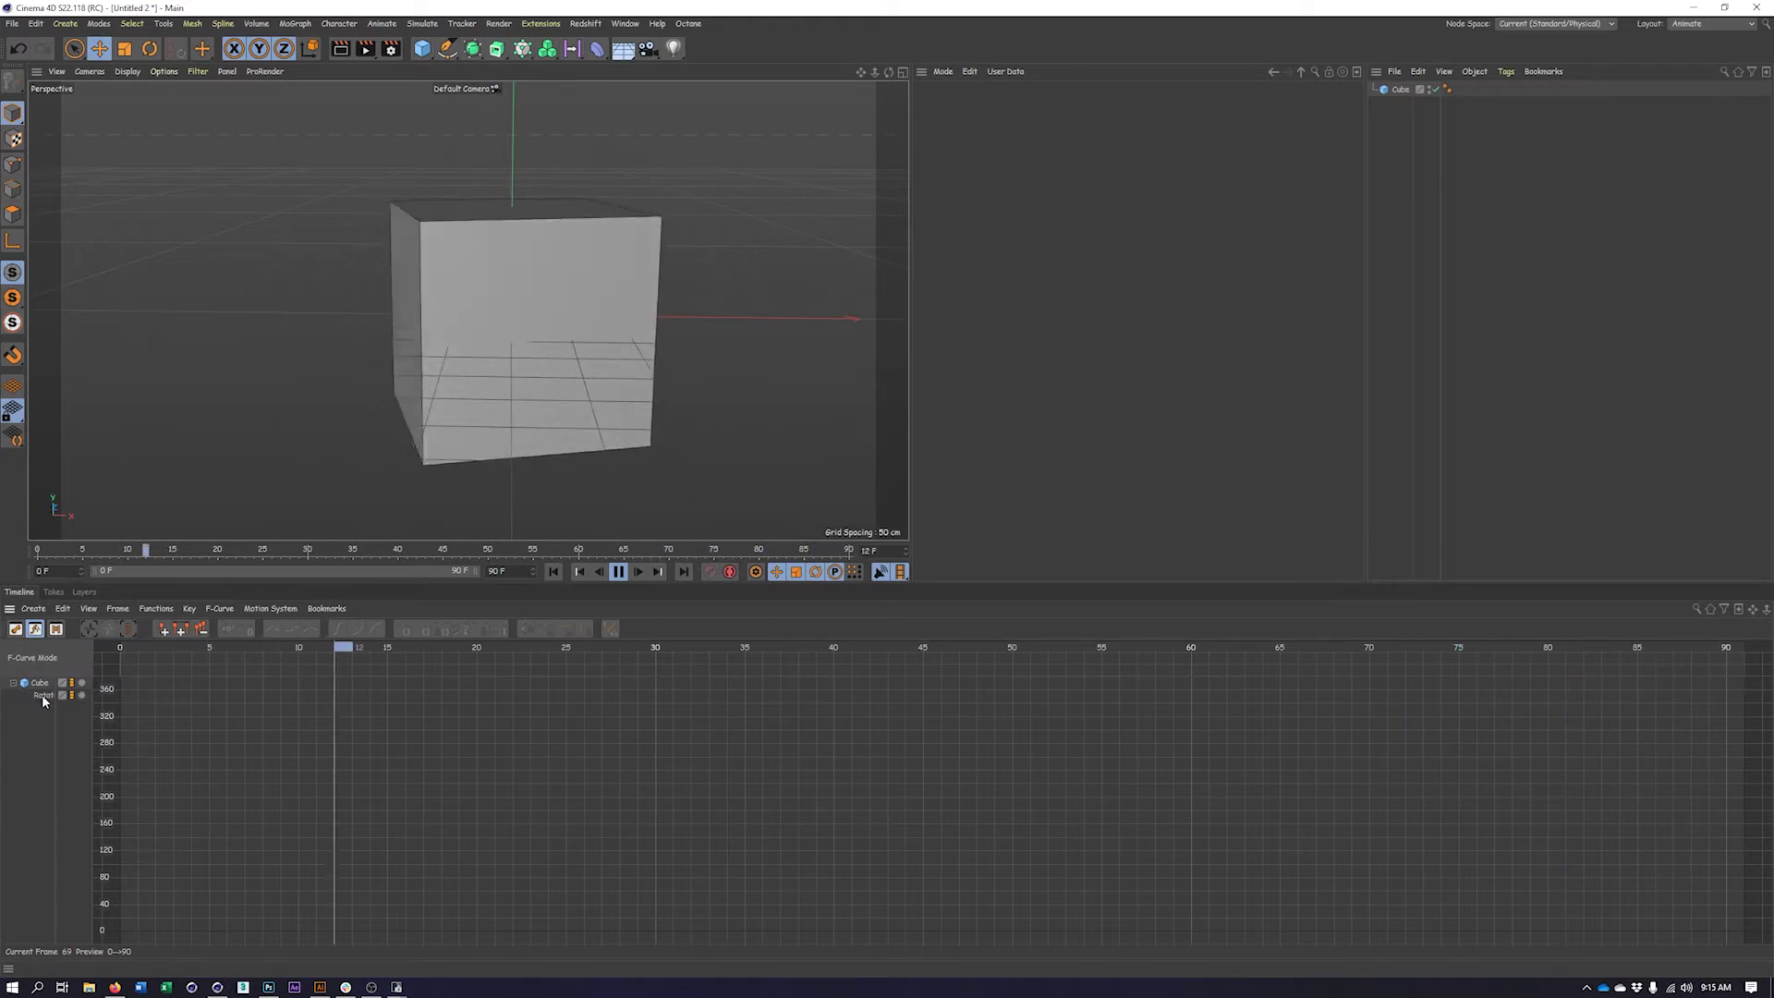
pyautogui.click(42, 695)
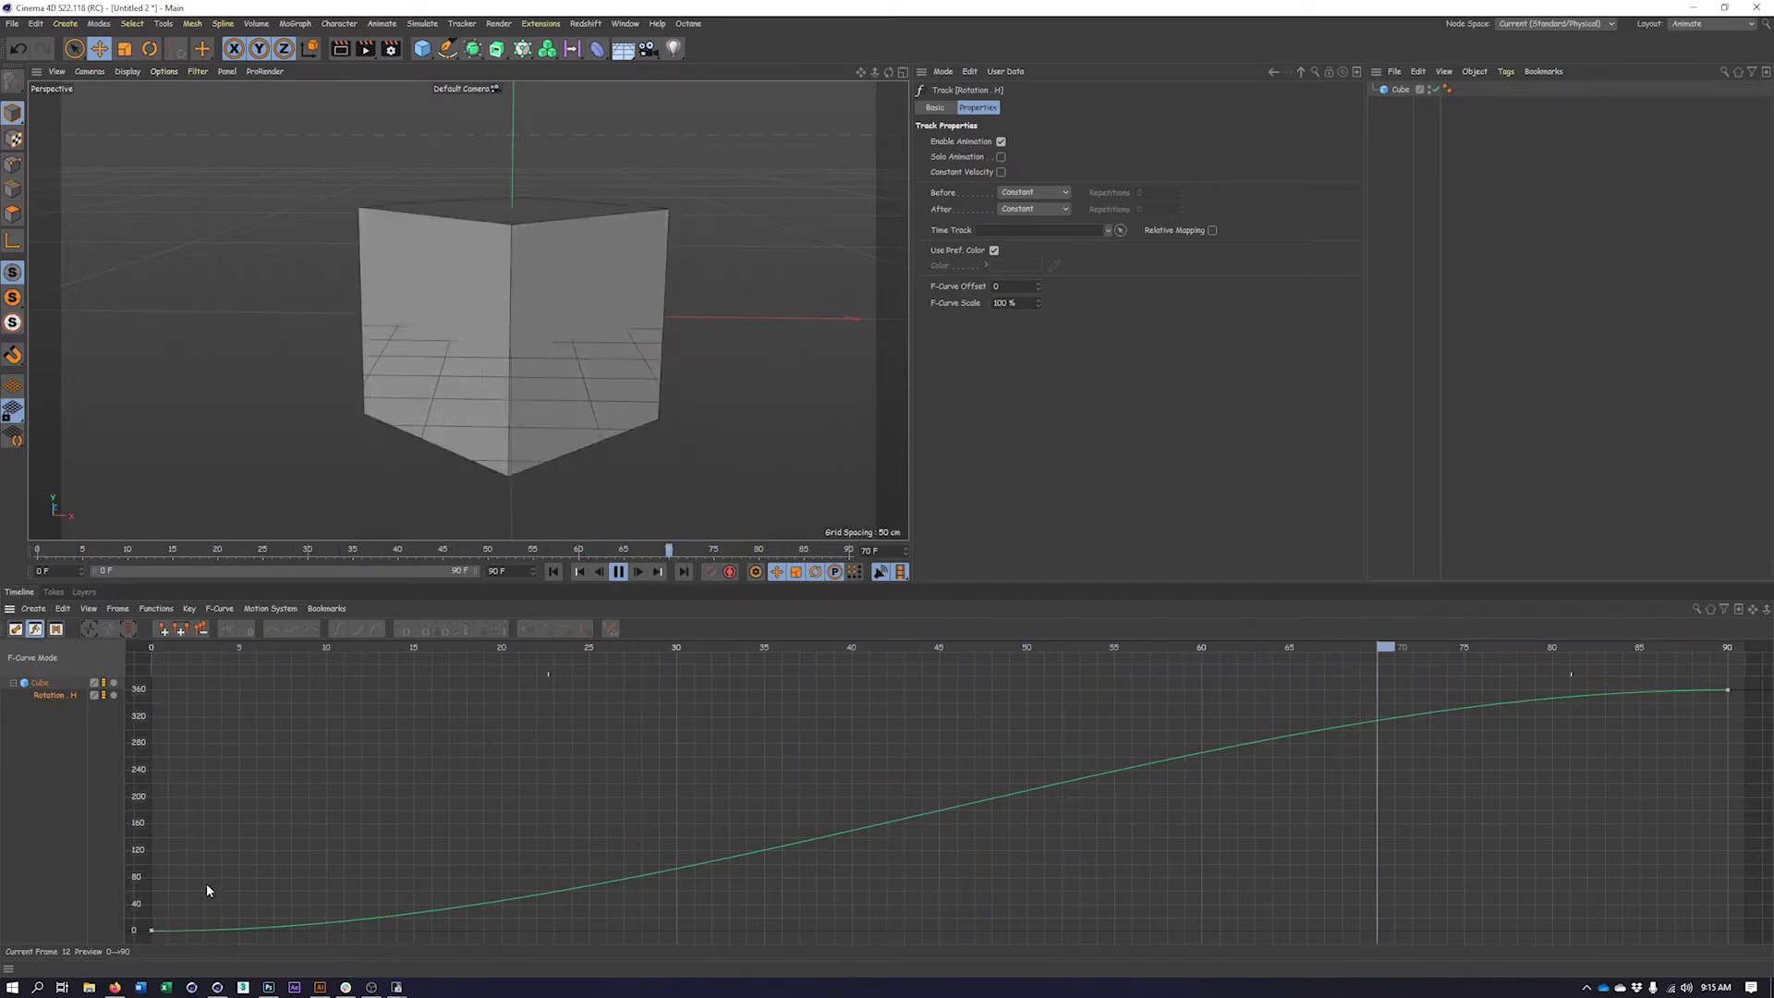
pyautogui.moveTo(207, 883); pyautogui.dragTo(126, 950)
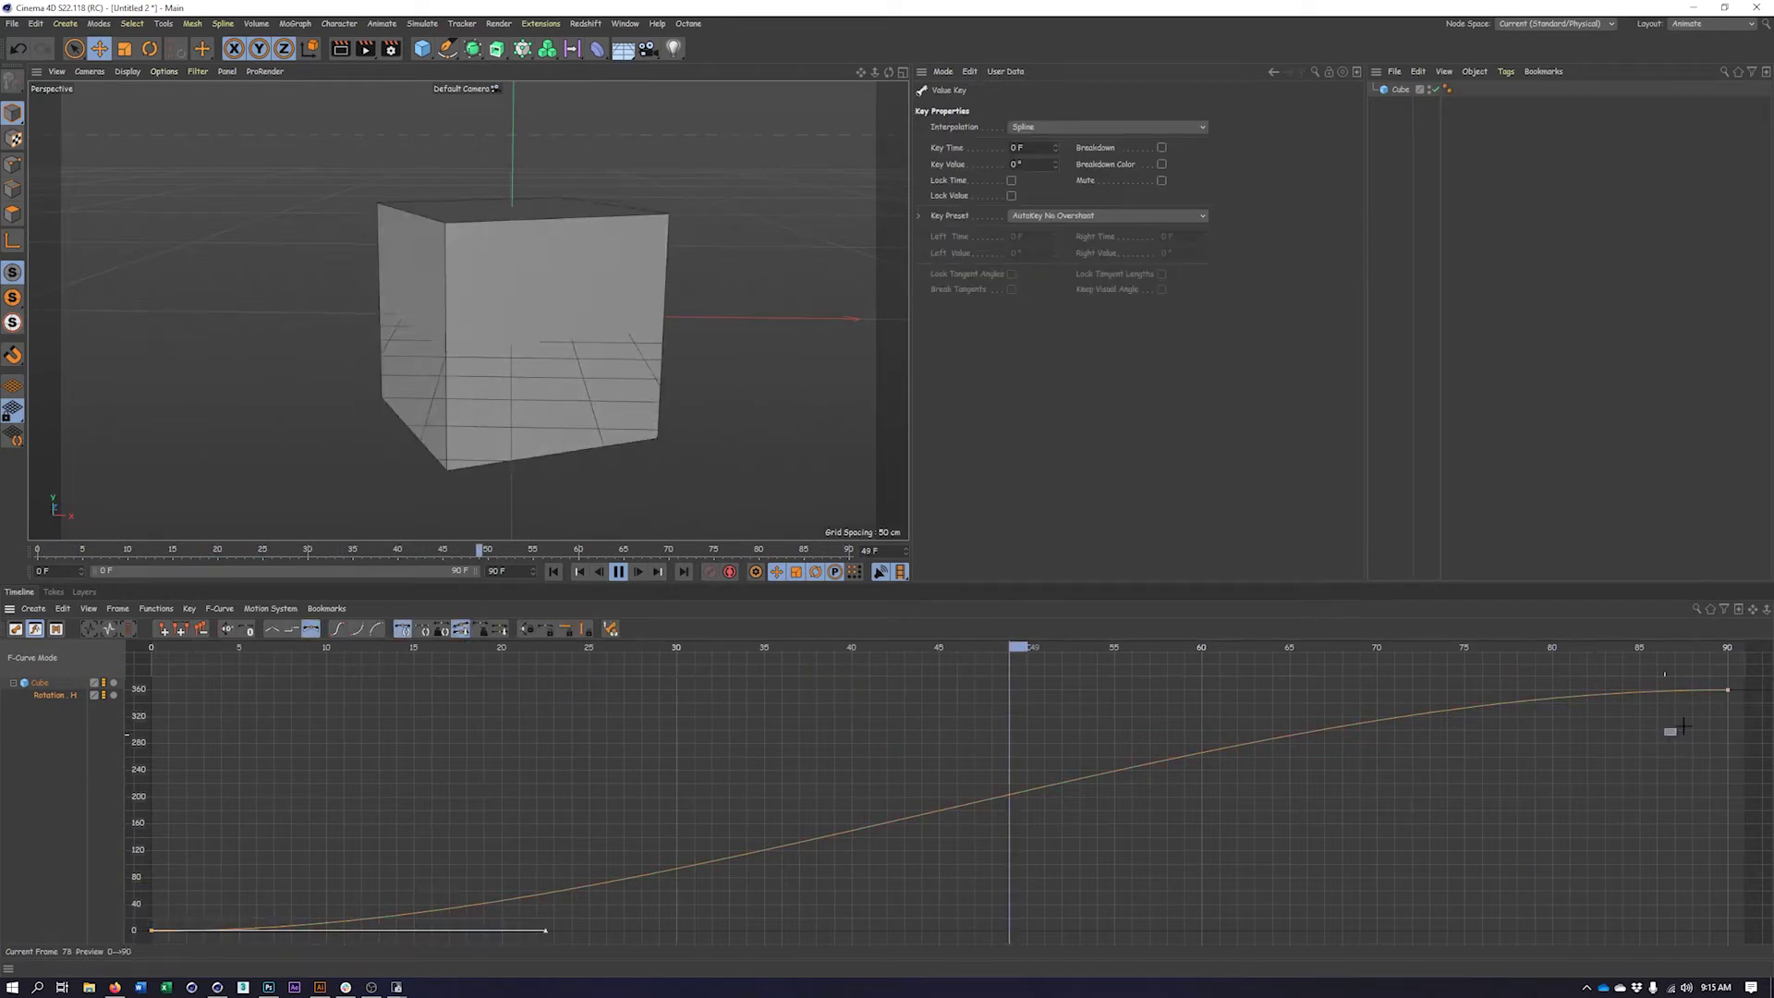
pyautogui.keyDown('shift'); pyautogui.moveTo(1665, 738); pyautogui.dragTo(1759, 671); pyautogui.keyUp('shift')
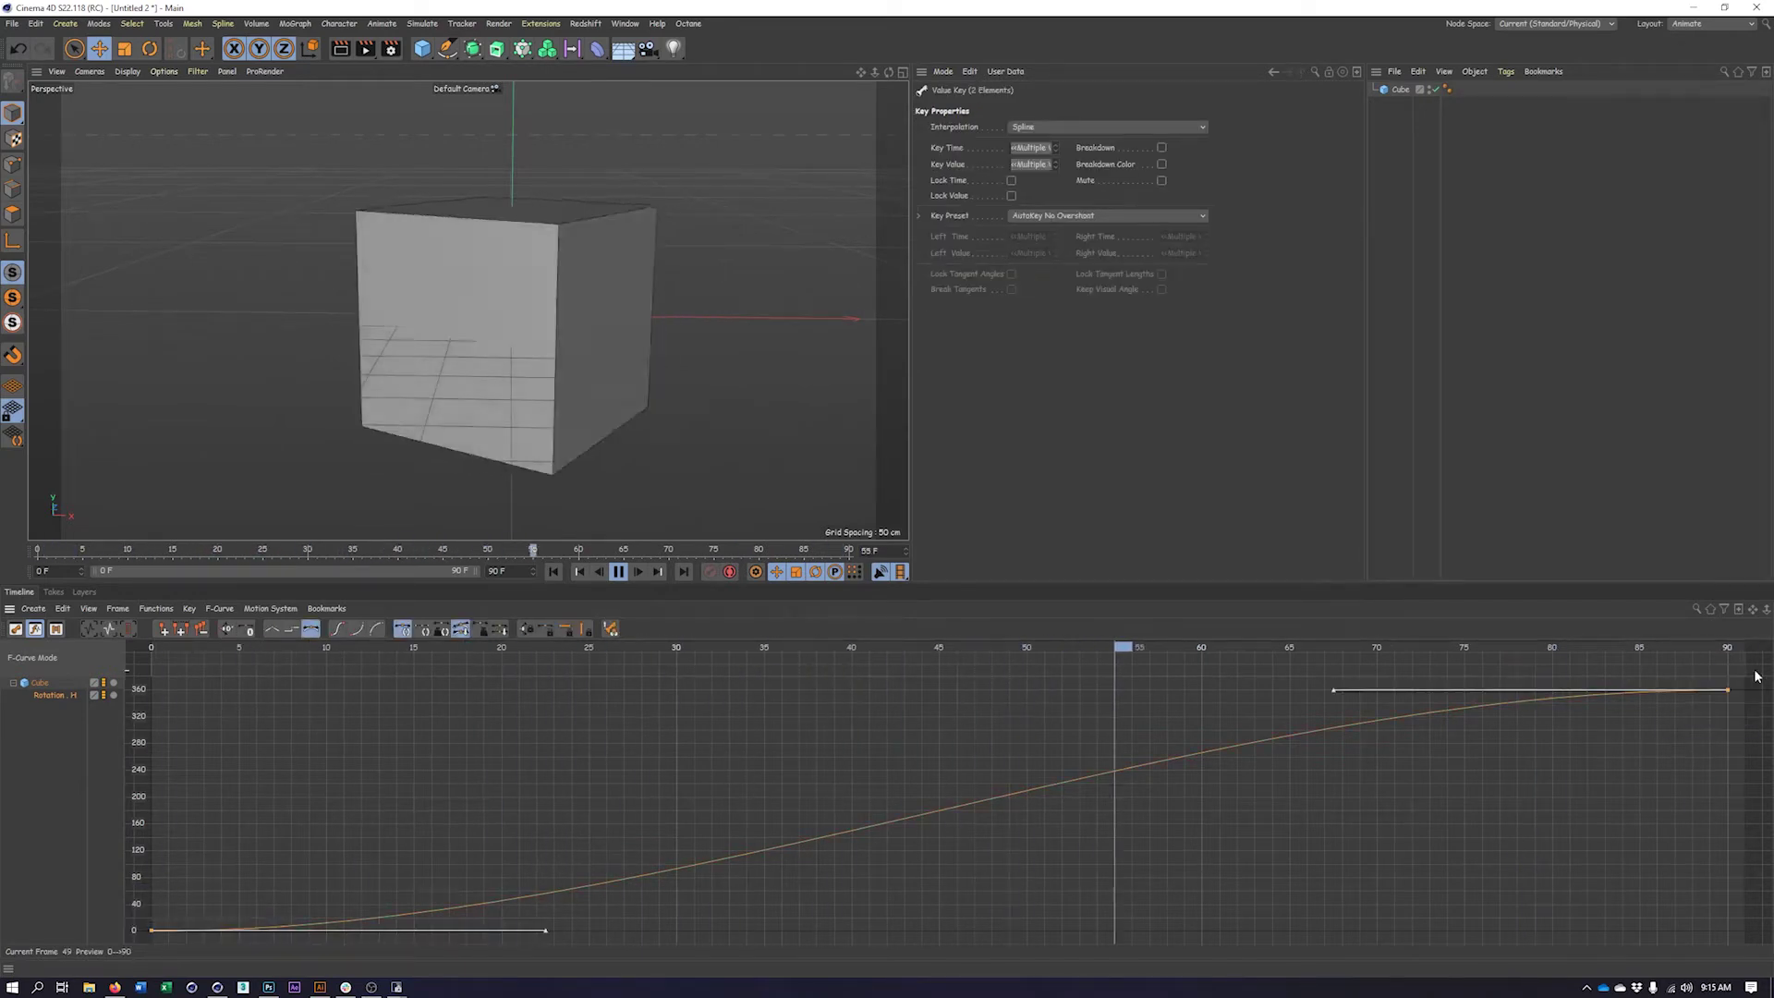
pyautogui.click(273, 629)
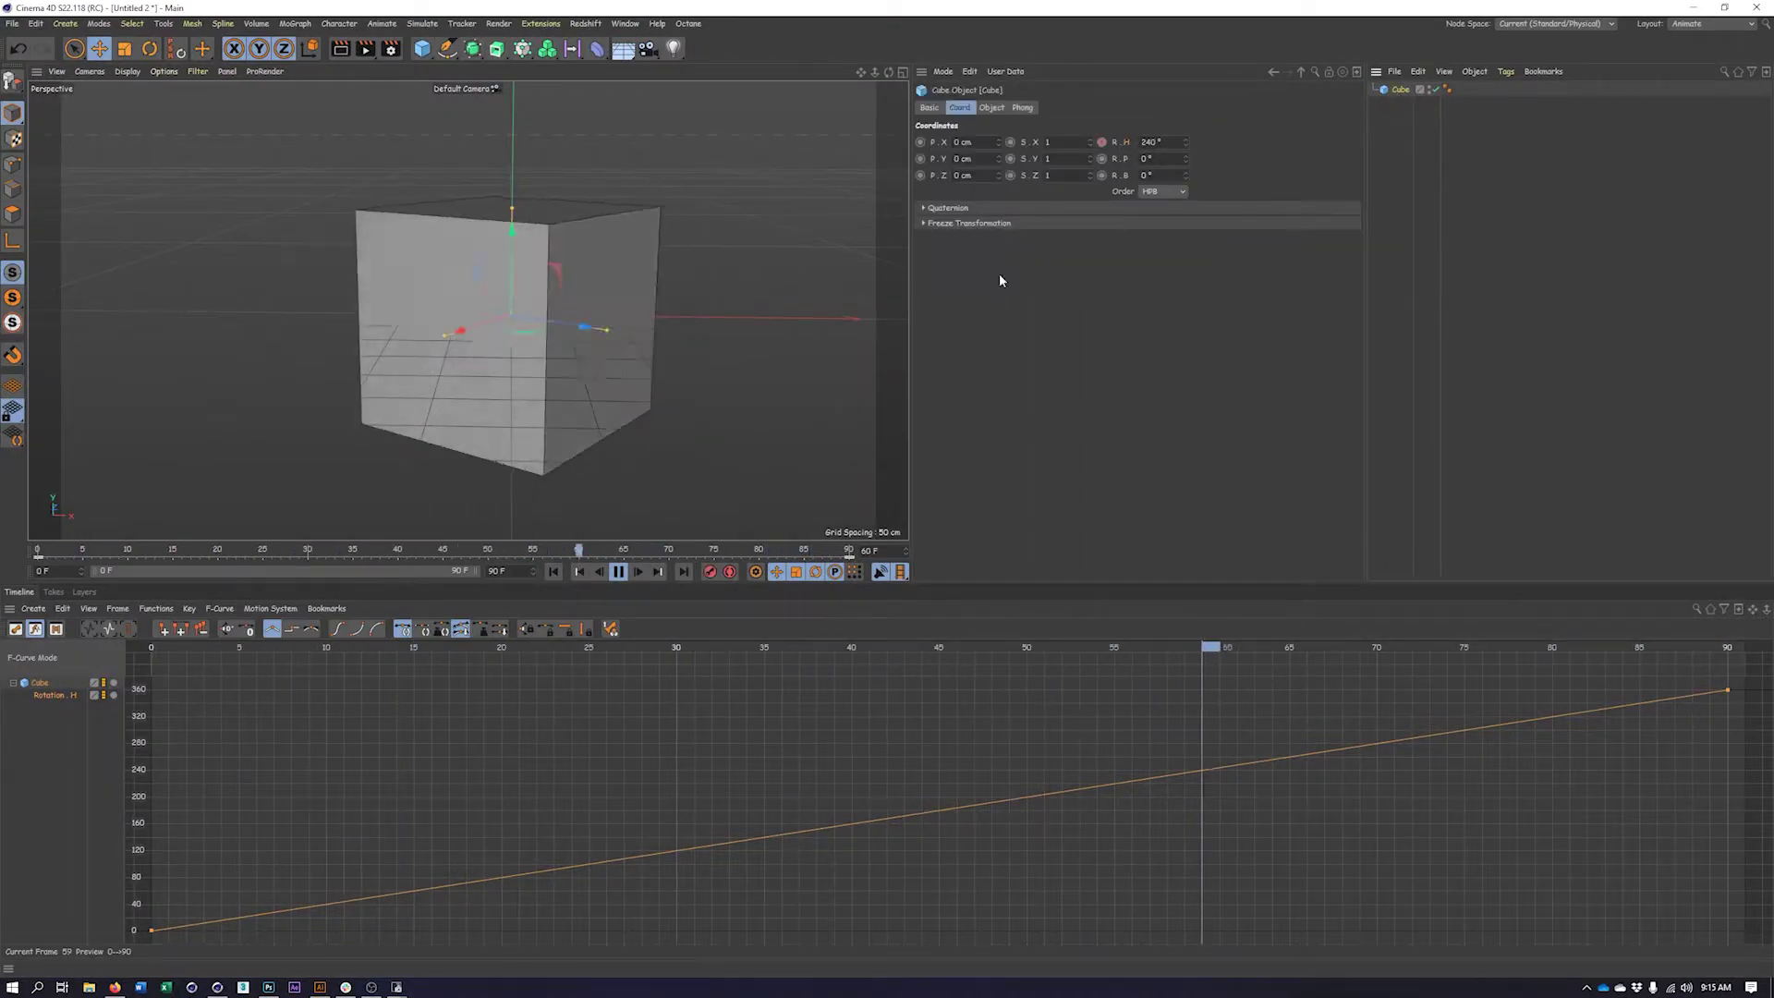
# Stop playback, keyframe the Cube's pitch rotation at frame 0, and move to frame 90
pyautogui.click(618, 571)
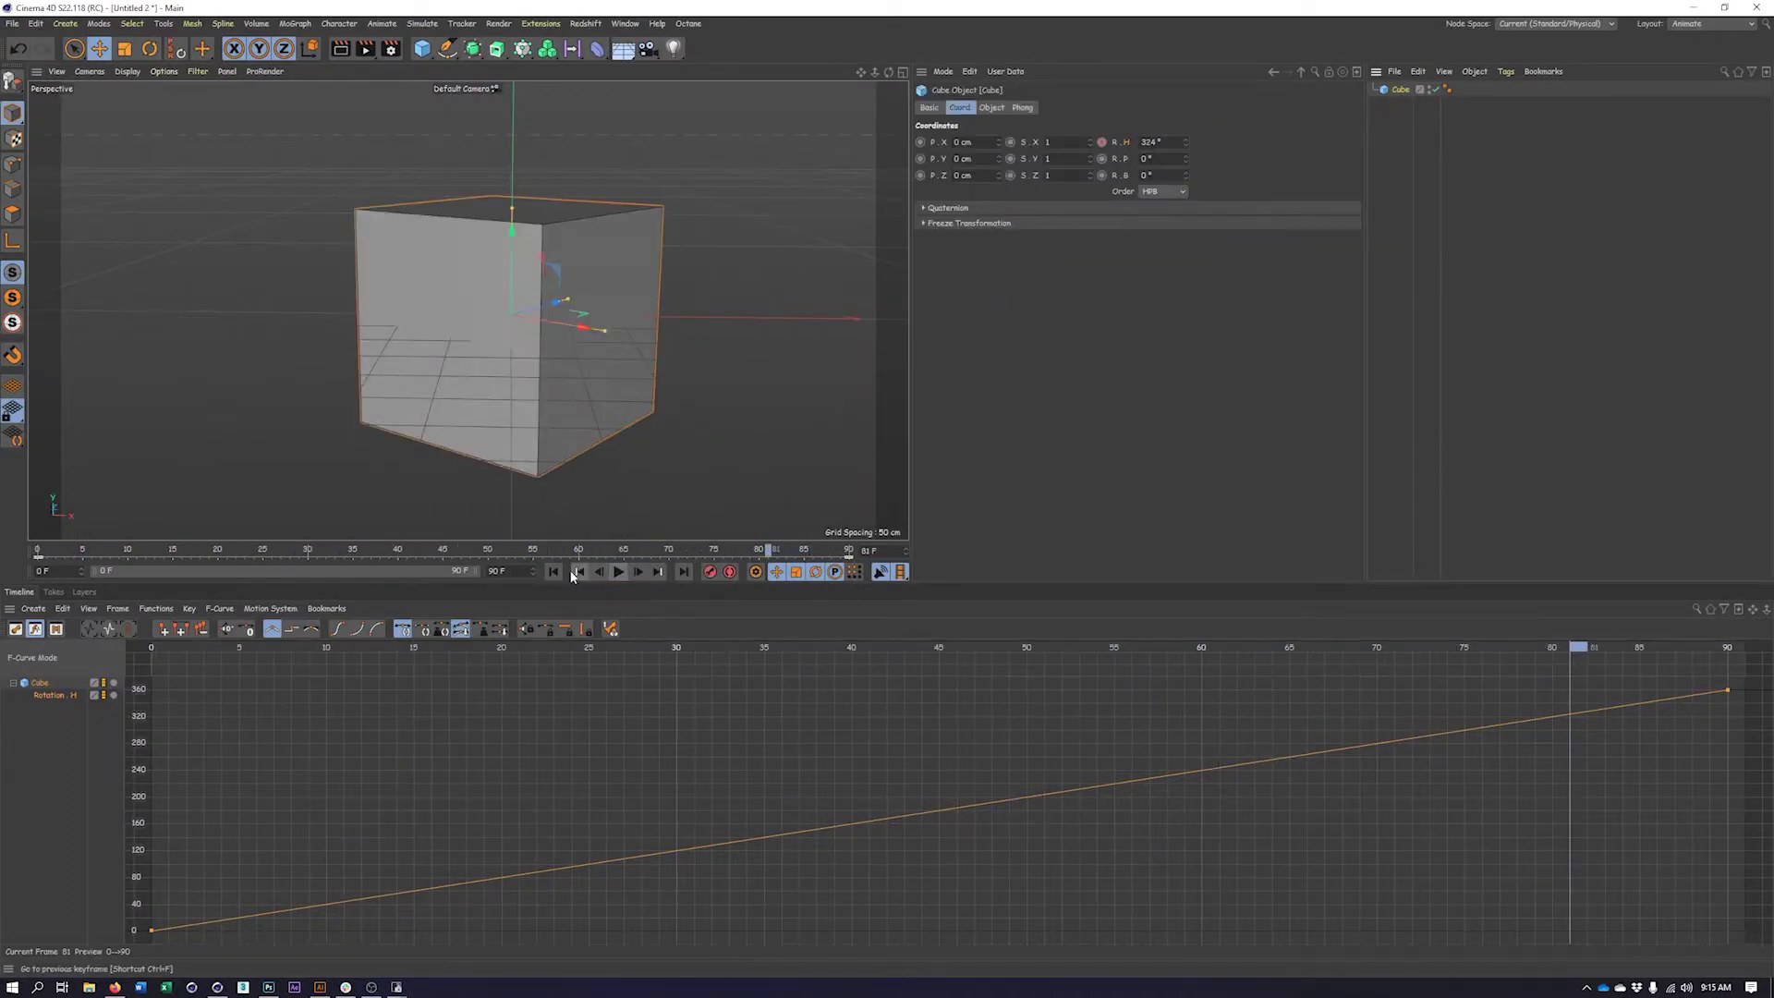
pyautogui.click(1102, 159)
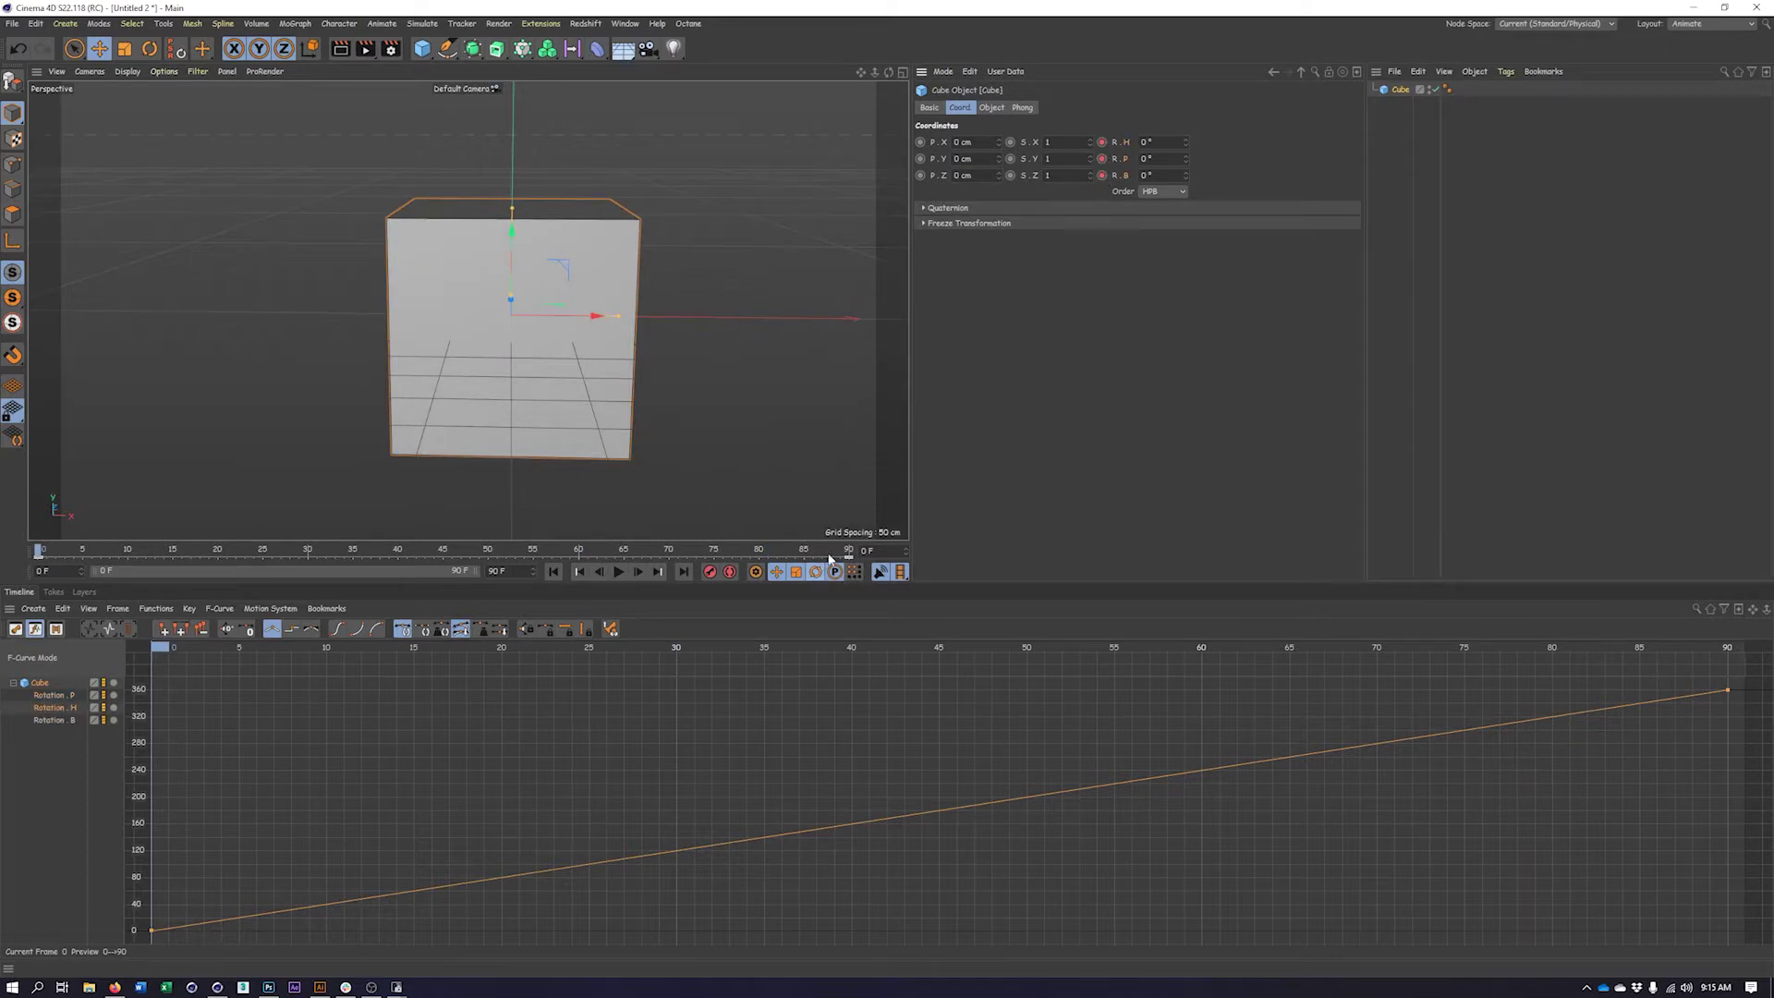
pyautogui.moveTo(836, 552); pyautogui.dragTo(852, 552)
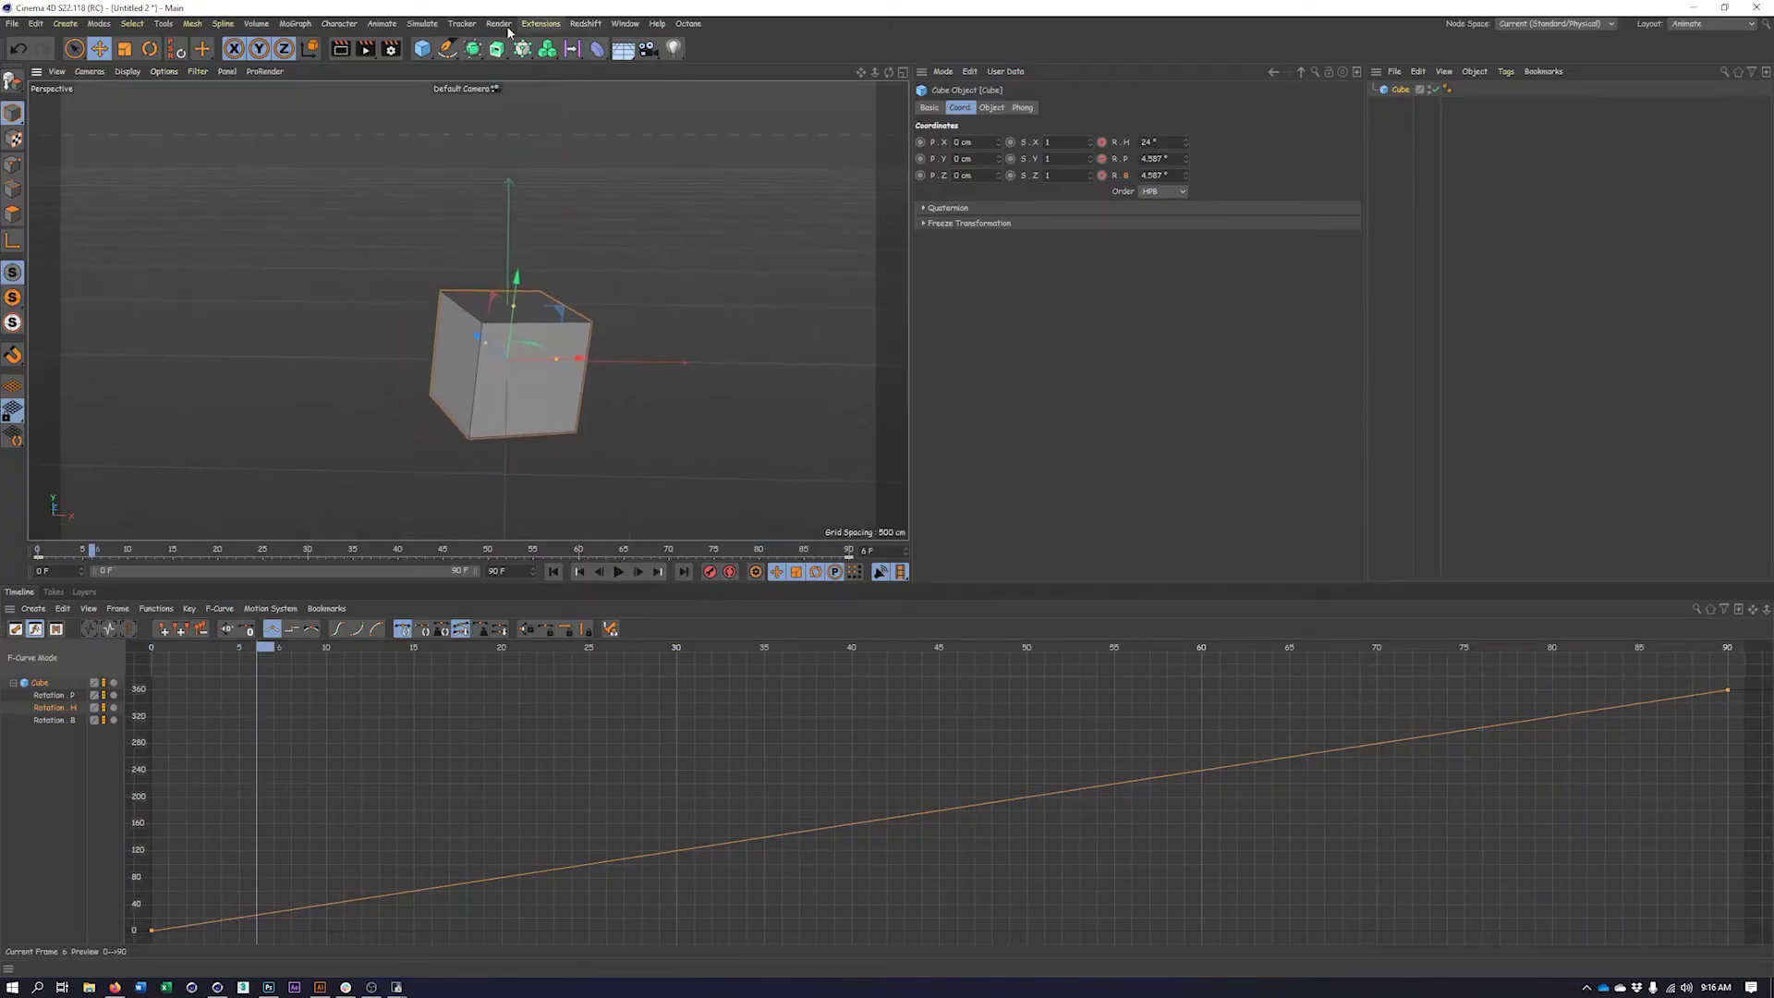
# Add a Cloner, nest the Cube under it, and uncheck Reset Coordinates
pyautogui.click(523, 49)
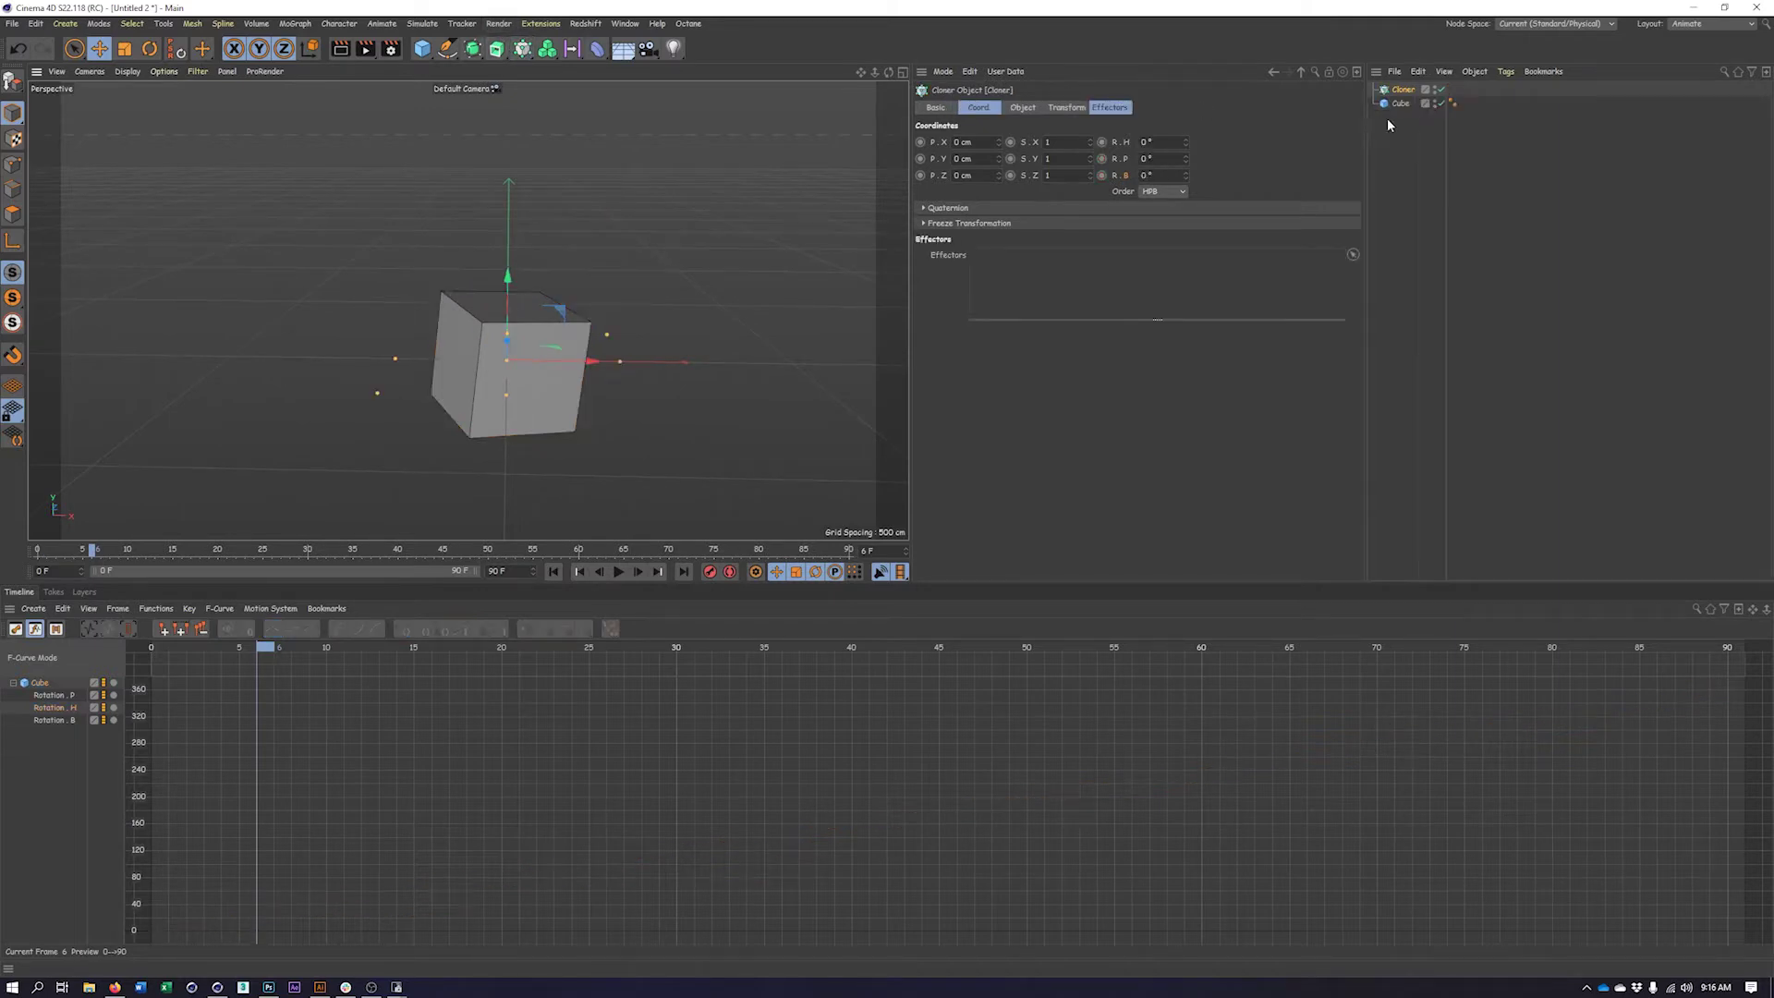
pyautogui.moveTo(1399, 106); pyautogui.dragTo(1404, 93)
pyautogui.moveTo(686, 276)
pyautogui.keyDown('alt'); pyautogui.mouseDown()
pyautogui.moveTo(689, 327)
pyautogui.moveTo(695, 311)
pyautogui.mouseUp(); pyautogui.keyUp('alt')
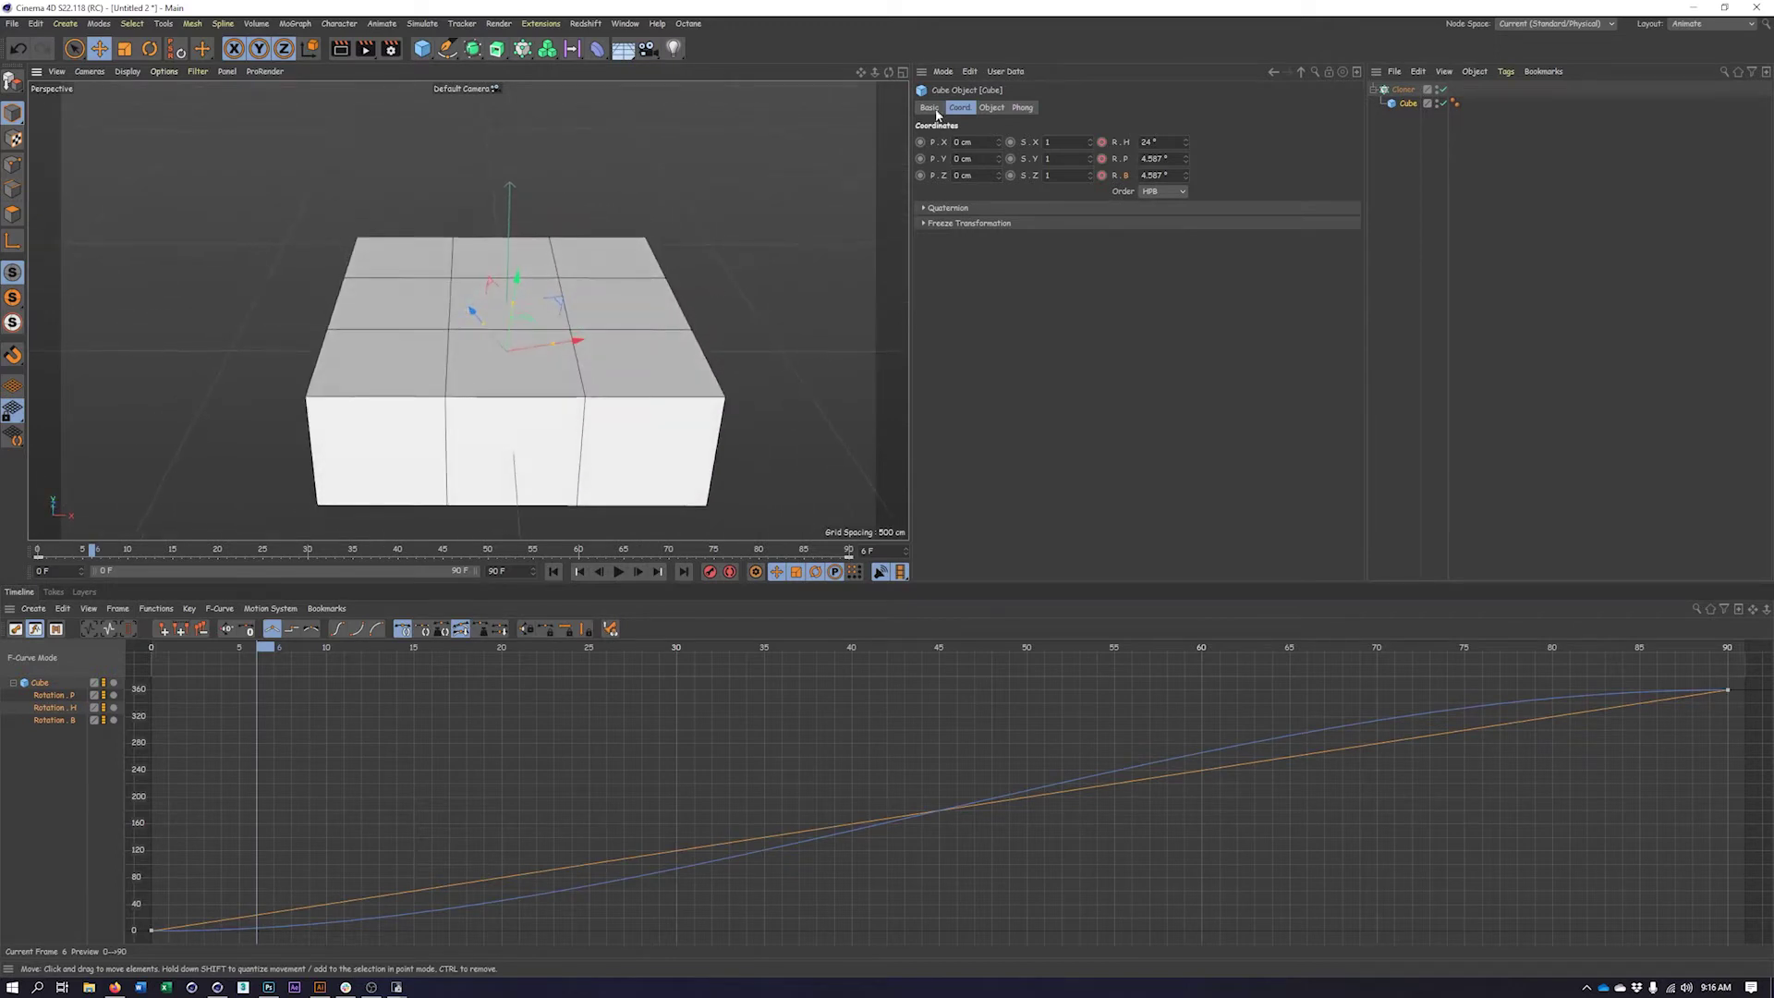
pyautogui.click(985, 107)
pyautogui.click(1403, 89)
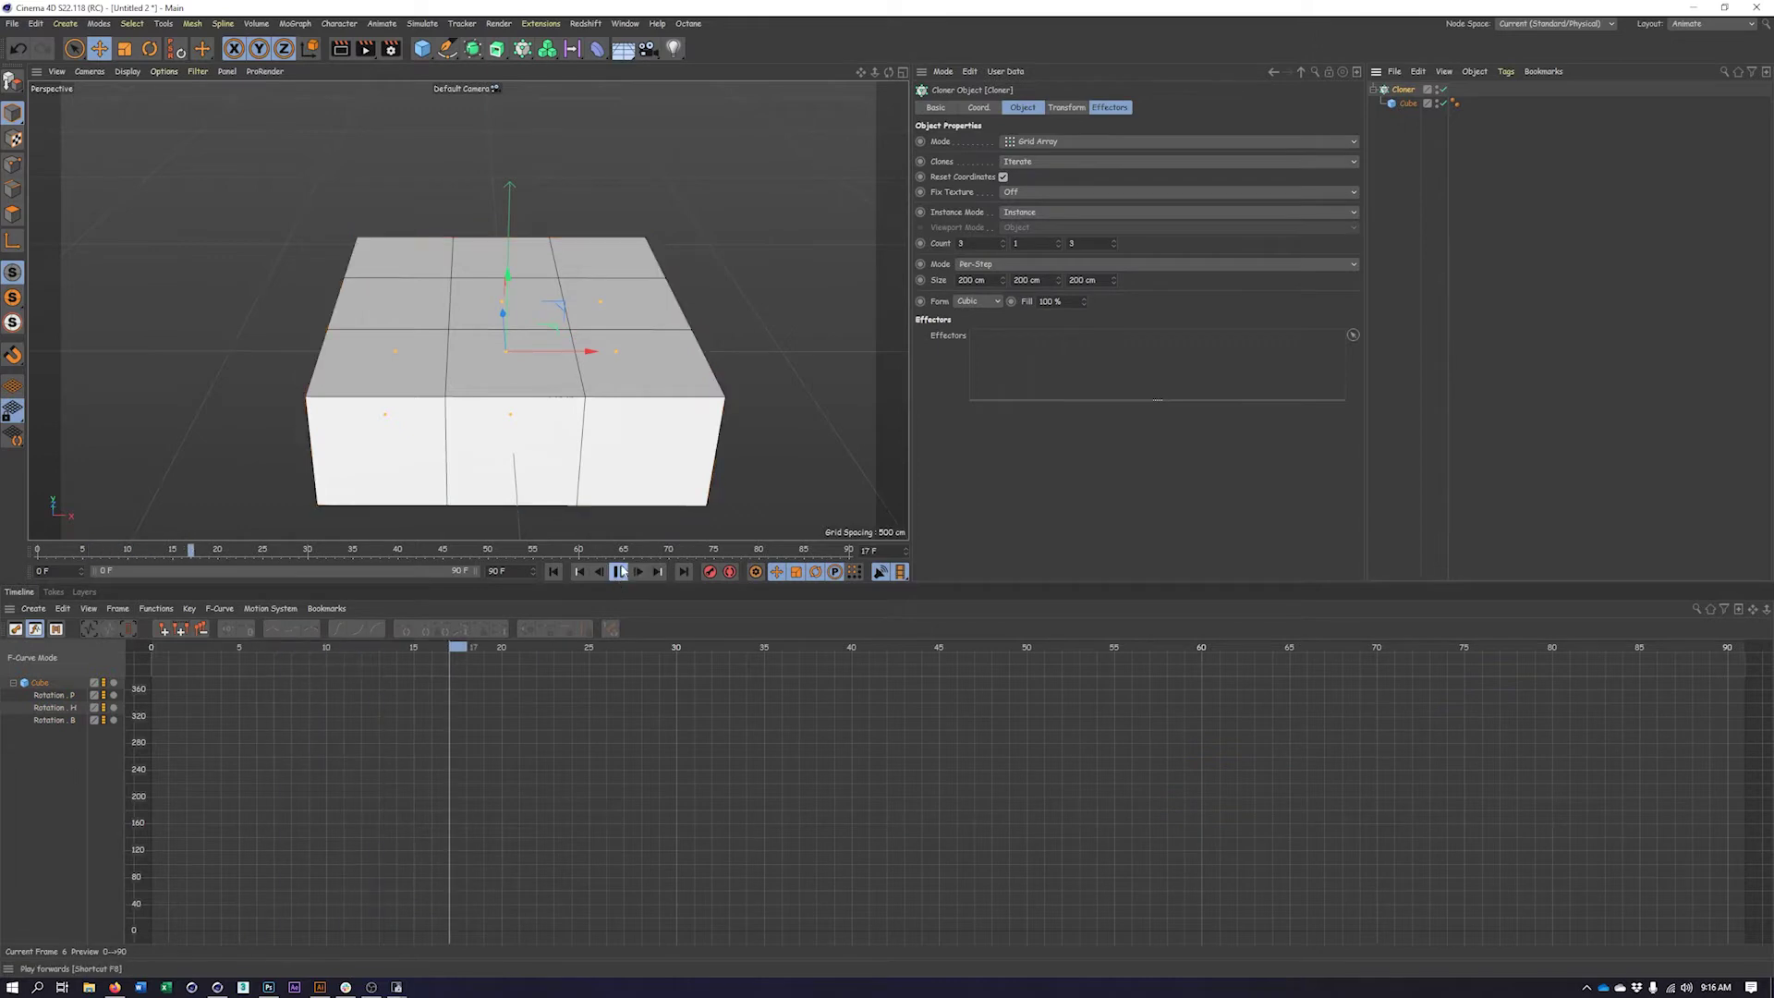
pyautogui.keyDown('alt'); pyautogui.moveTo(748, 446); pyautogui.dragTo(704, 417, button='middle'); pyautogui.keyUp('alt')
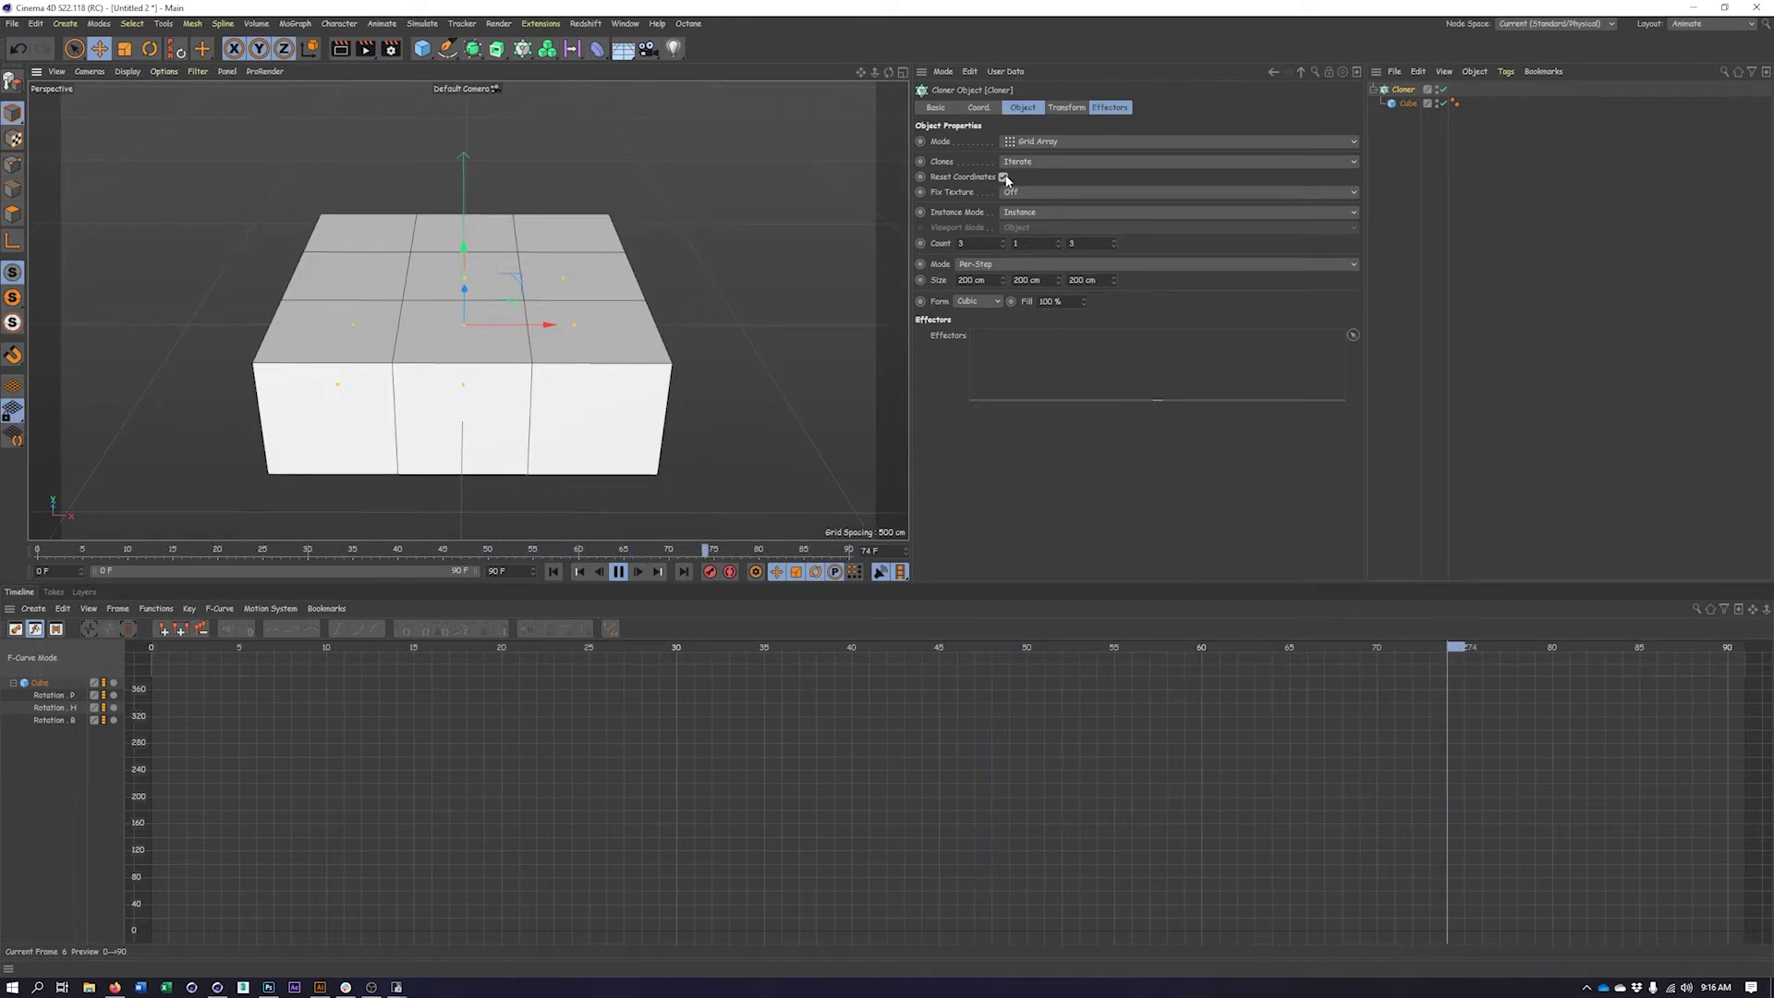
pyautogui.click(1003, 178)
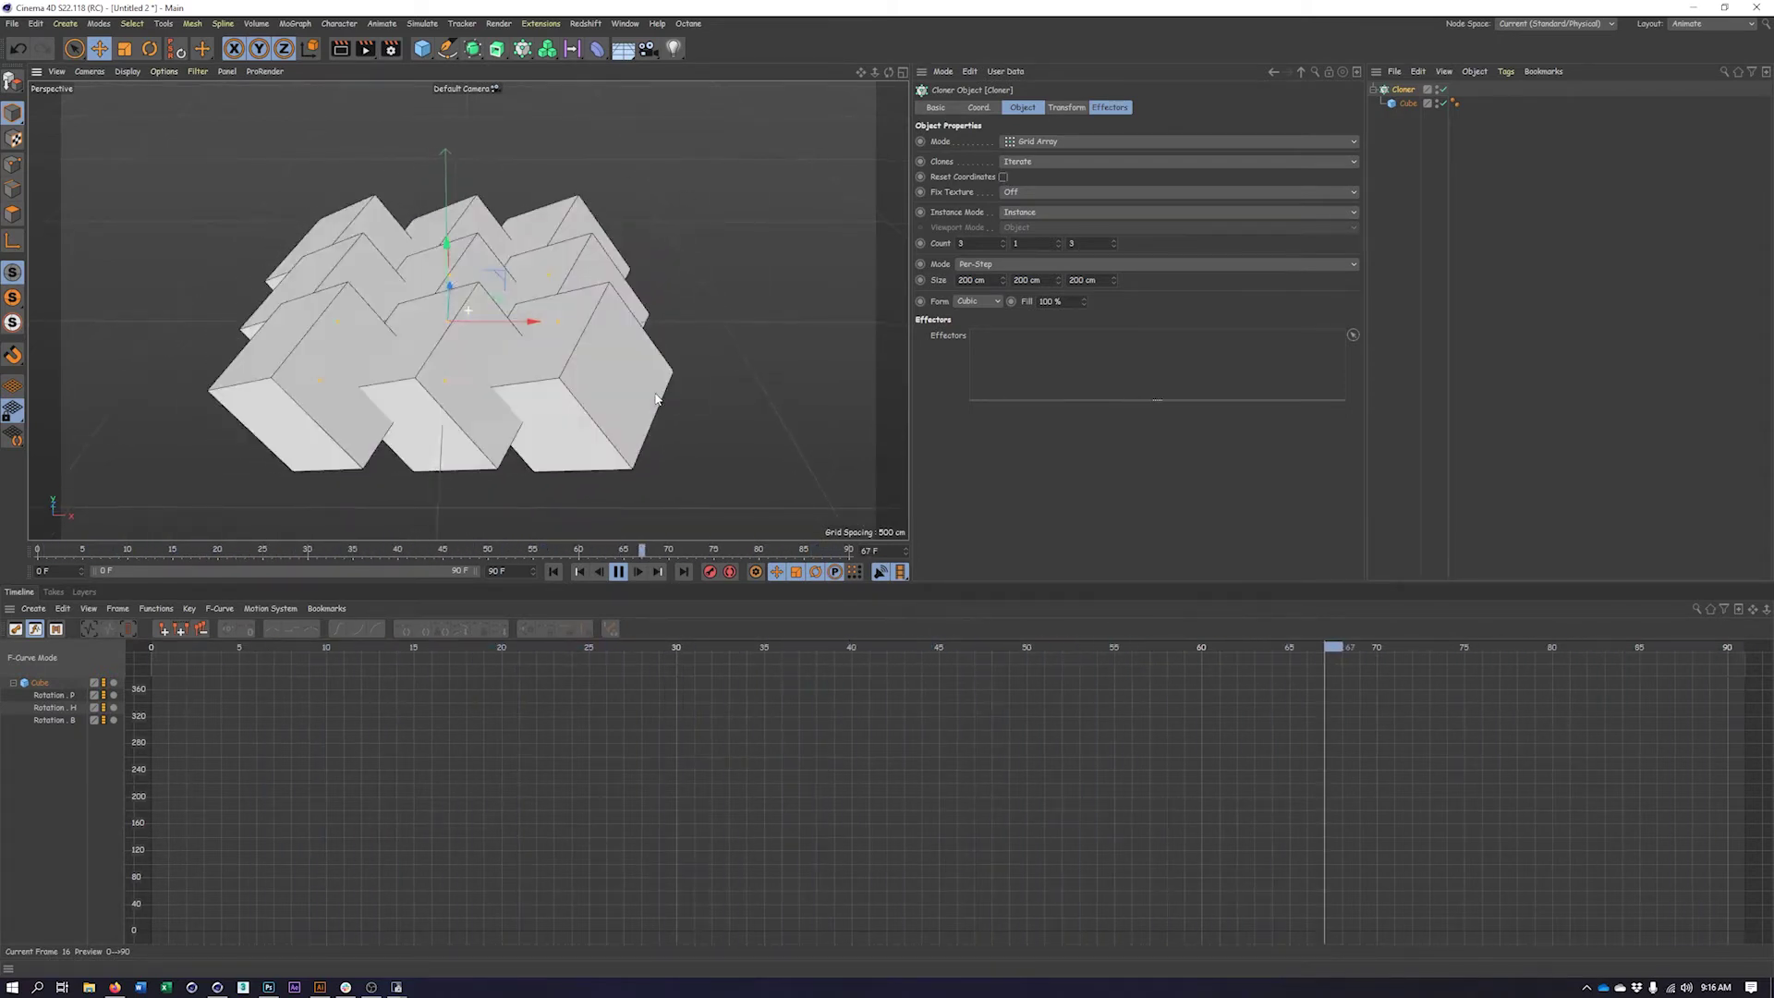
pyautogui.click(1022, 142)
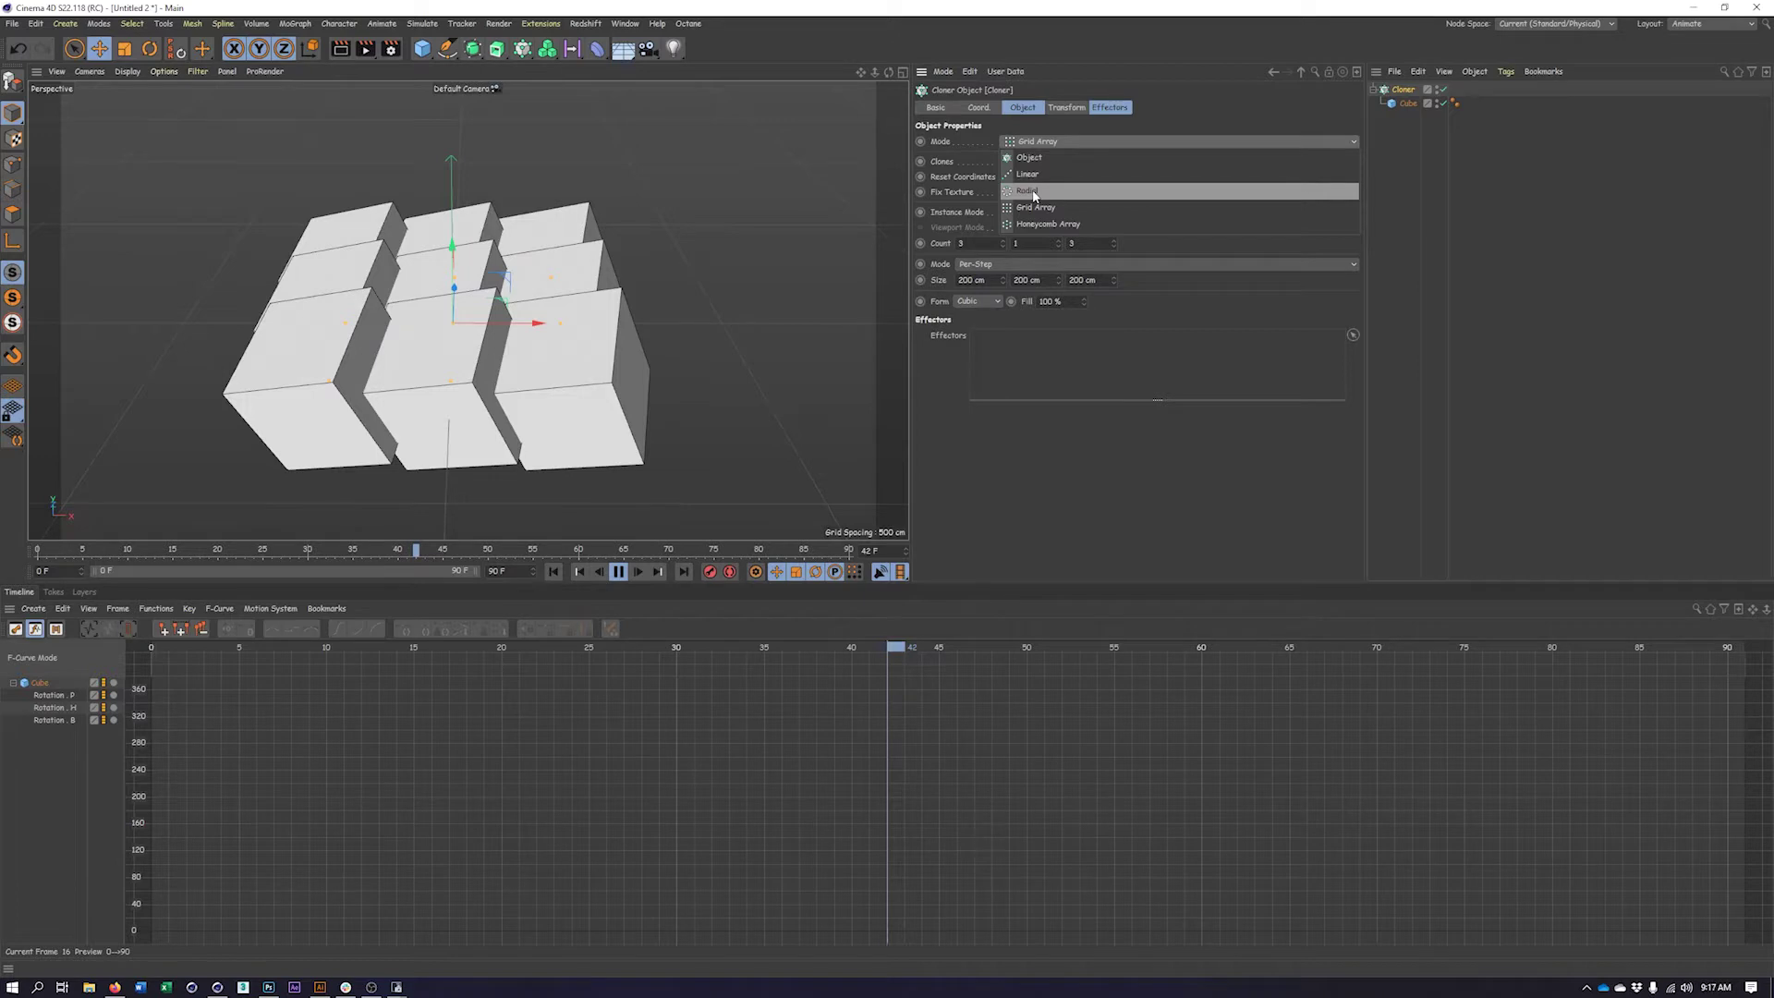
# Switch the Cloner to Radial mode with a wider radius and 16 clones
pyautogui.click(1033, 191)
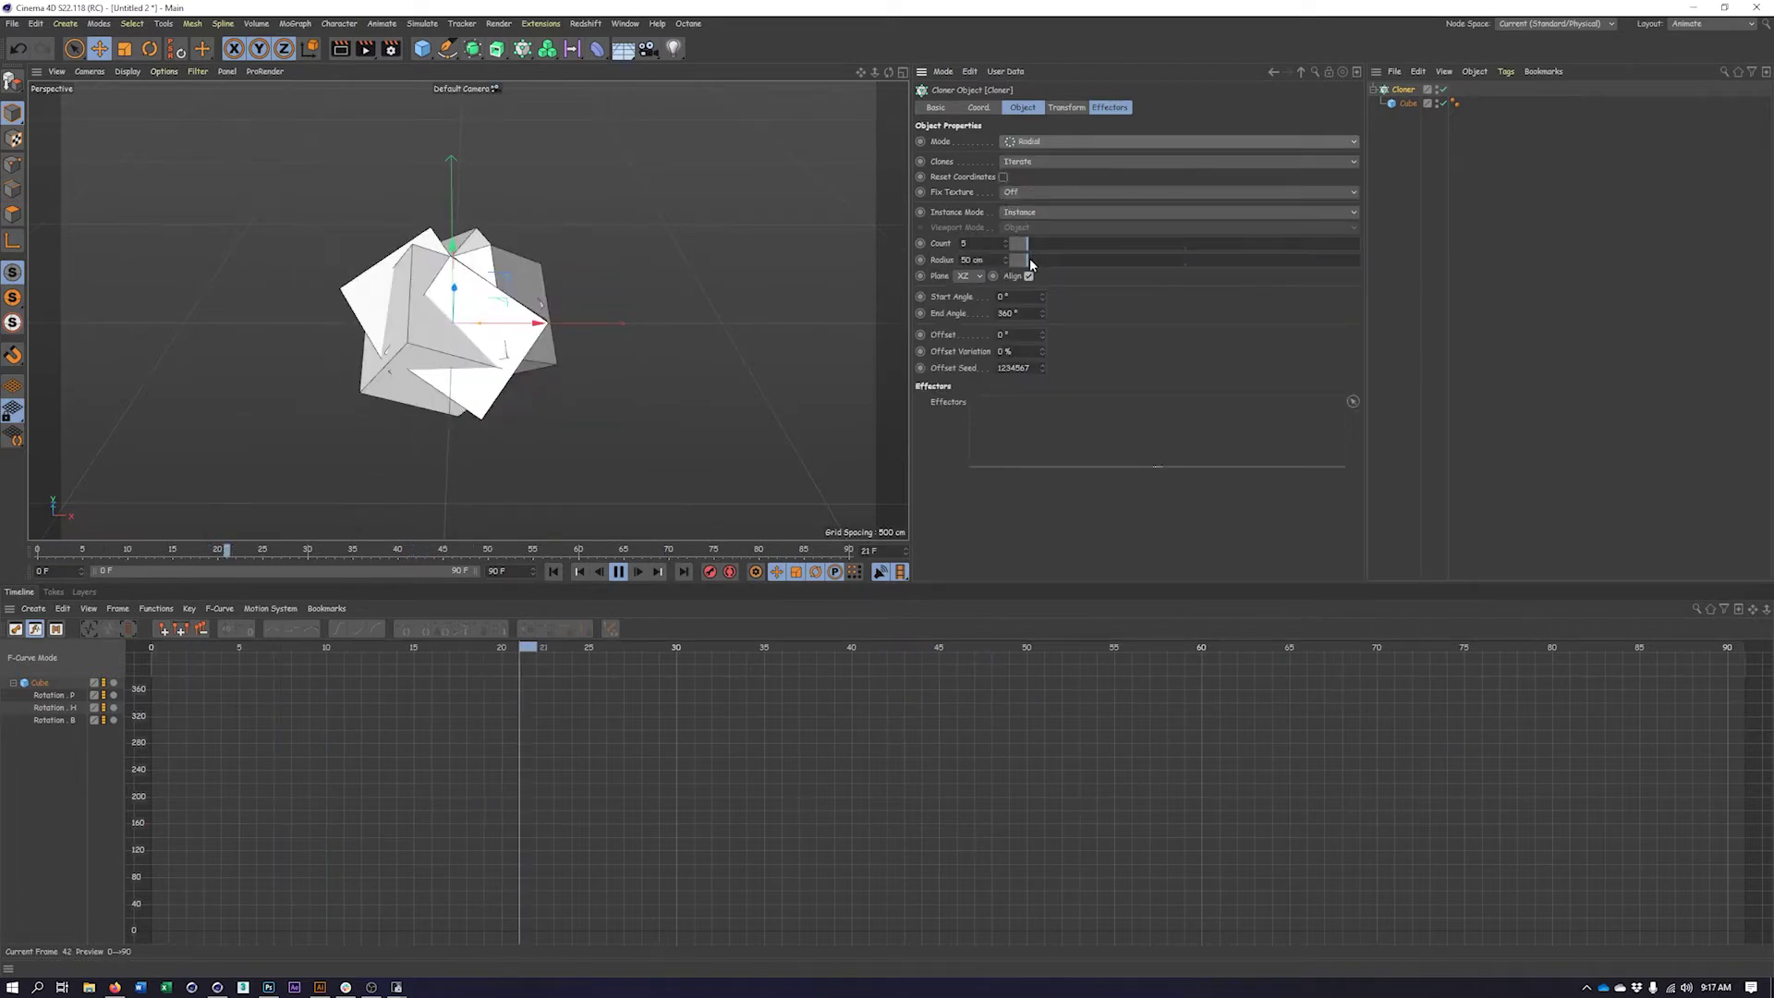
pyautogui.moveTo(1030, 260); pyautogui.dragTo(1232, 266)
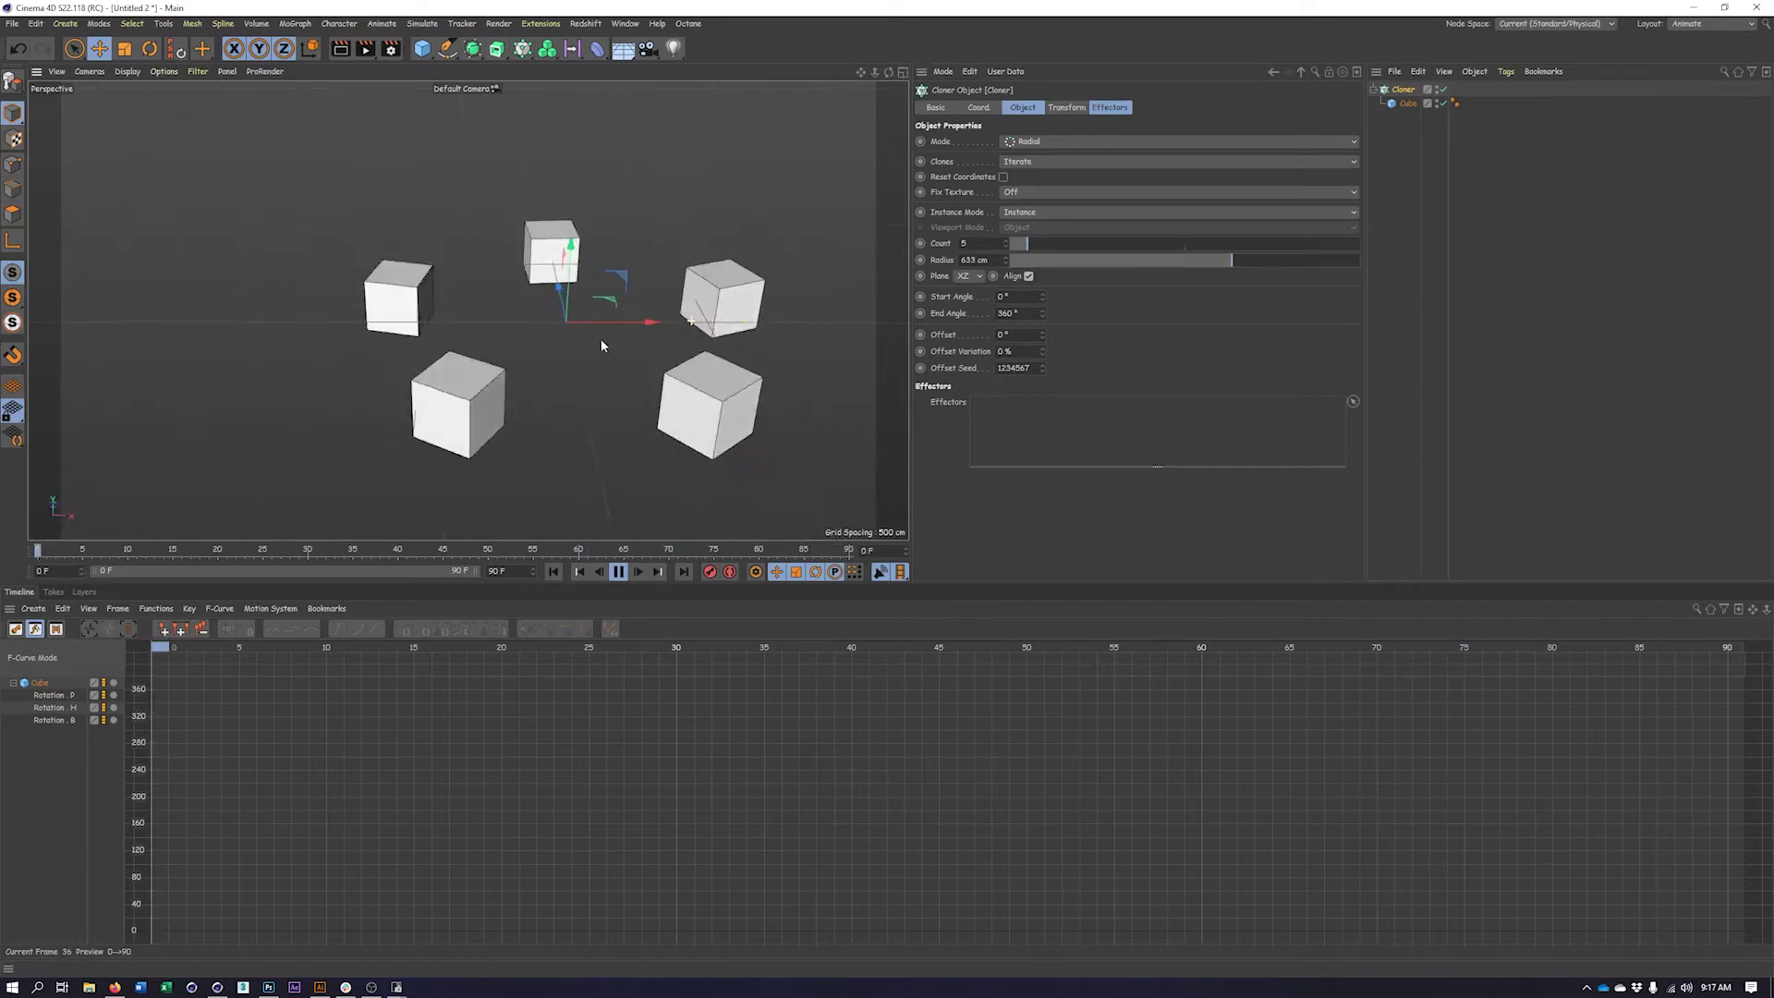
pyautogui.moveTo(1026, 243); pyautogui.dragTo(1065, 241)
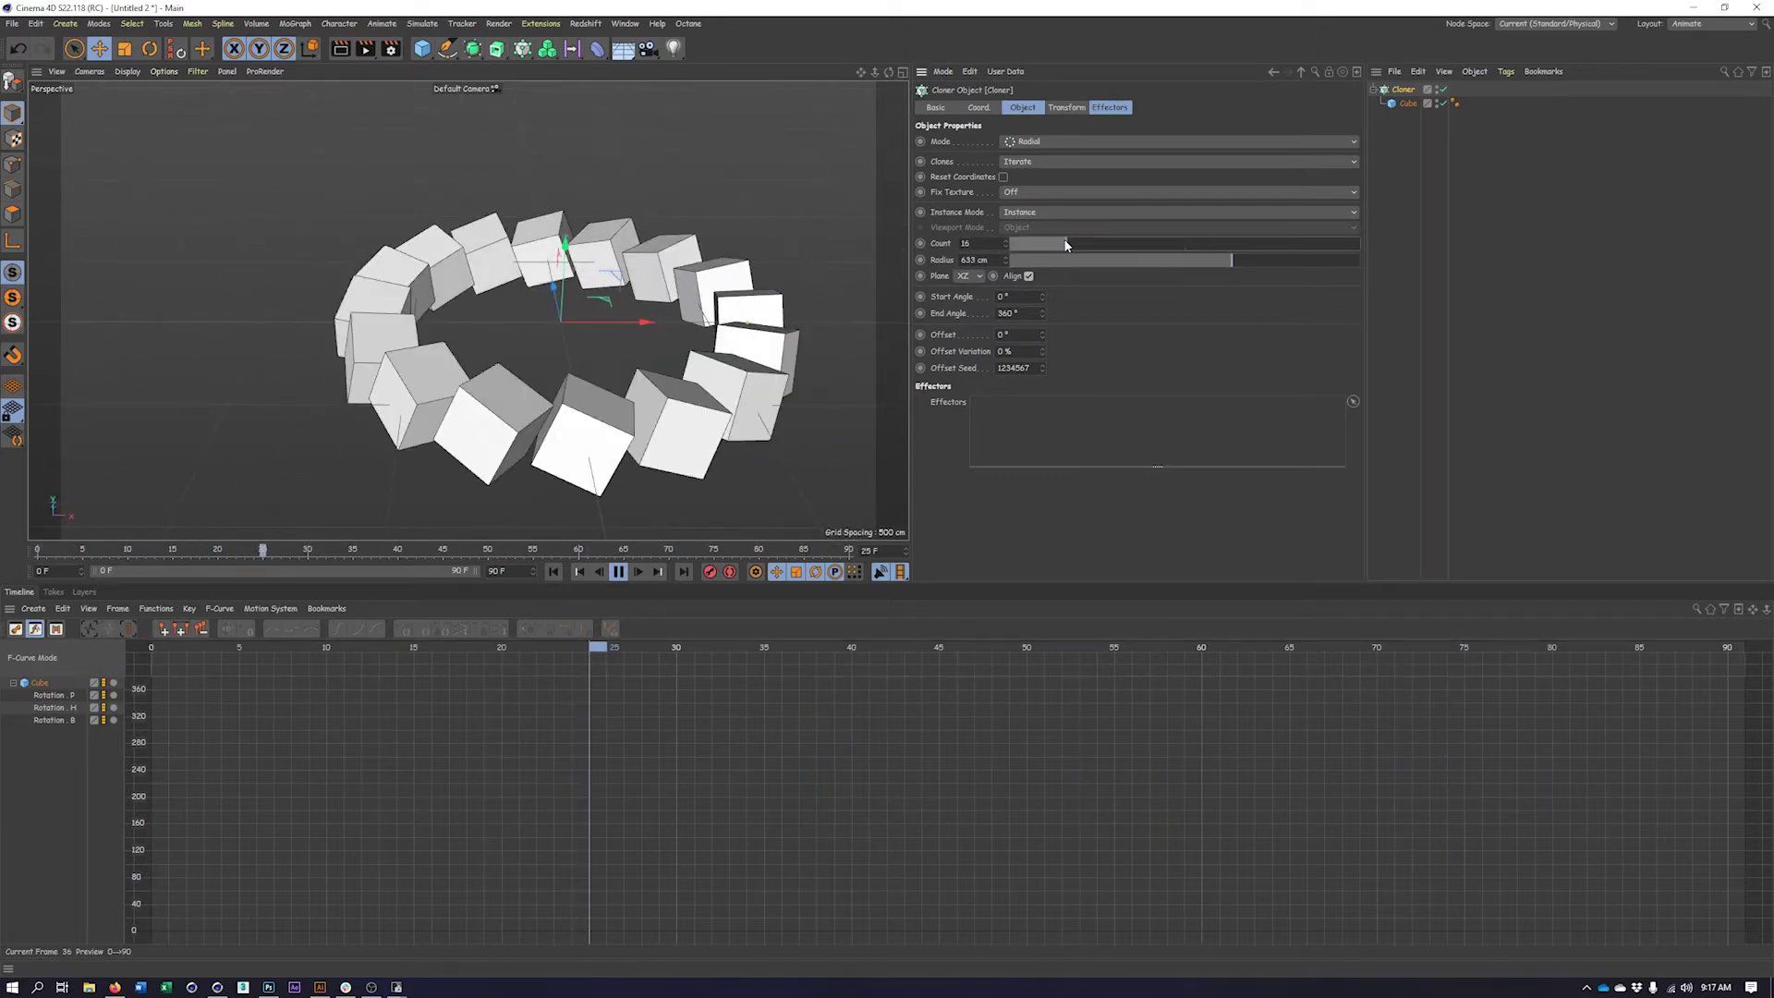
pyautogui.keyDown('alt'); pyautogui.moveTo(666, 277); pyautogui.dragTo(624, 323); pyautogui.keyUp('alt')
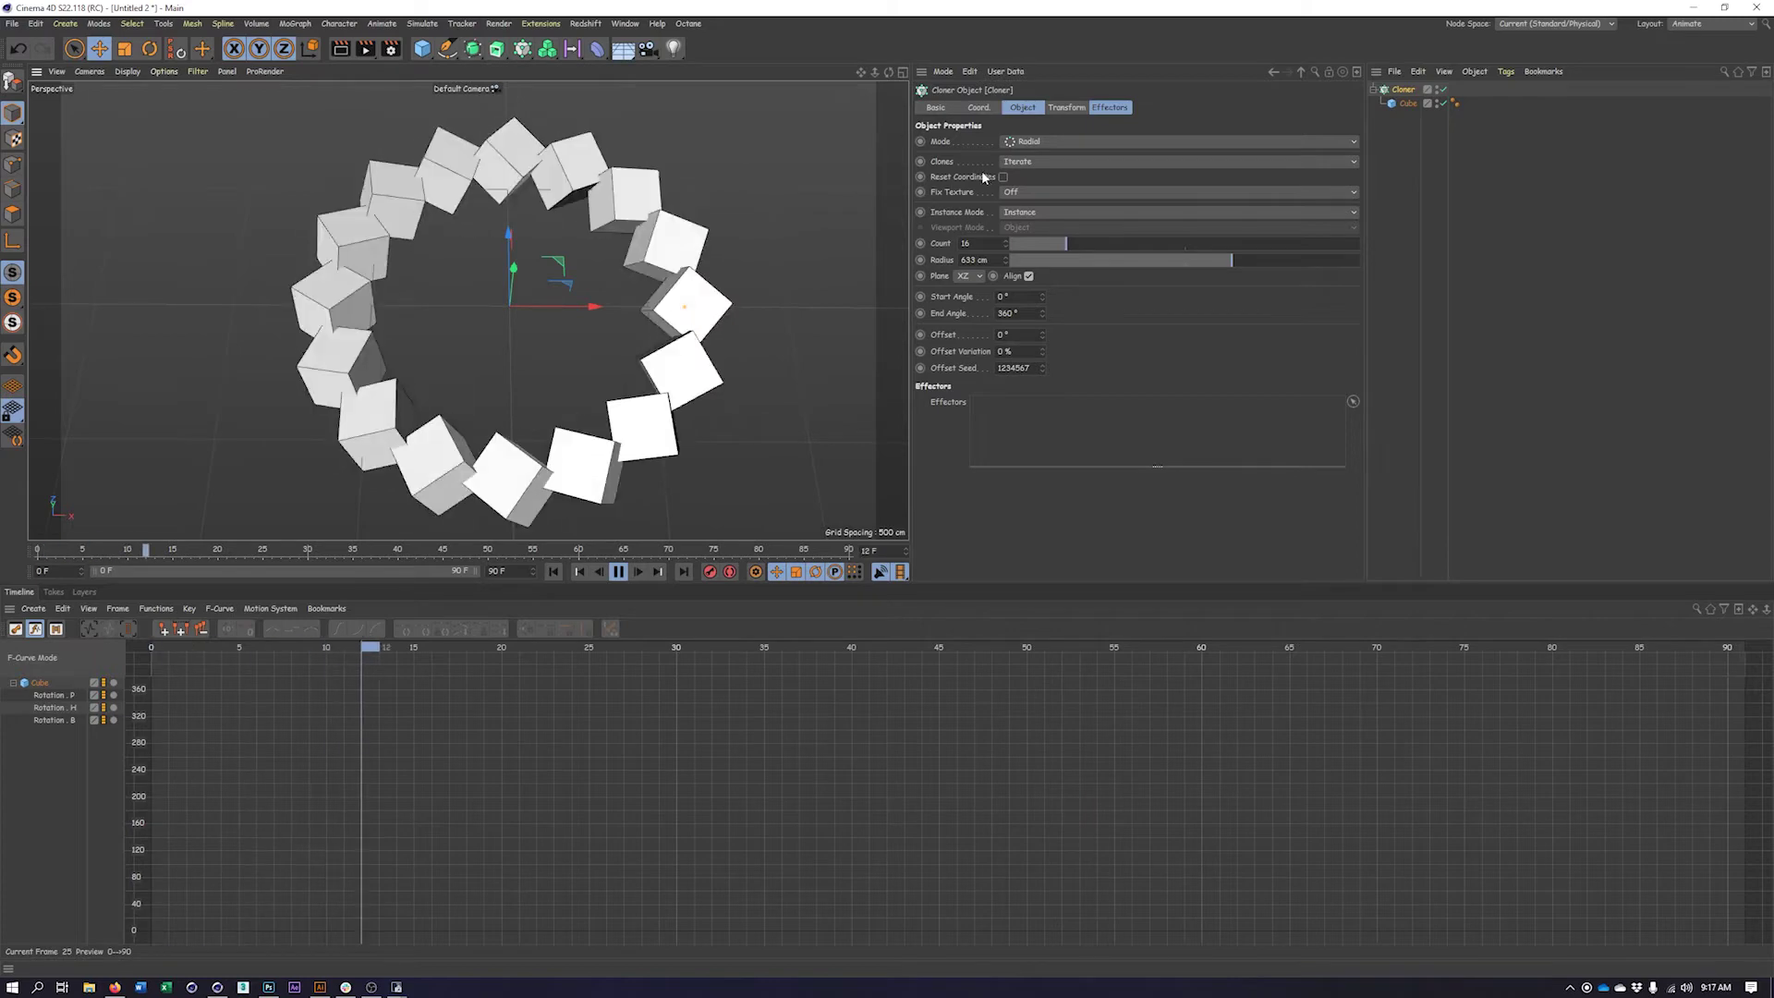
pyautogui.click(1031, 138)
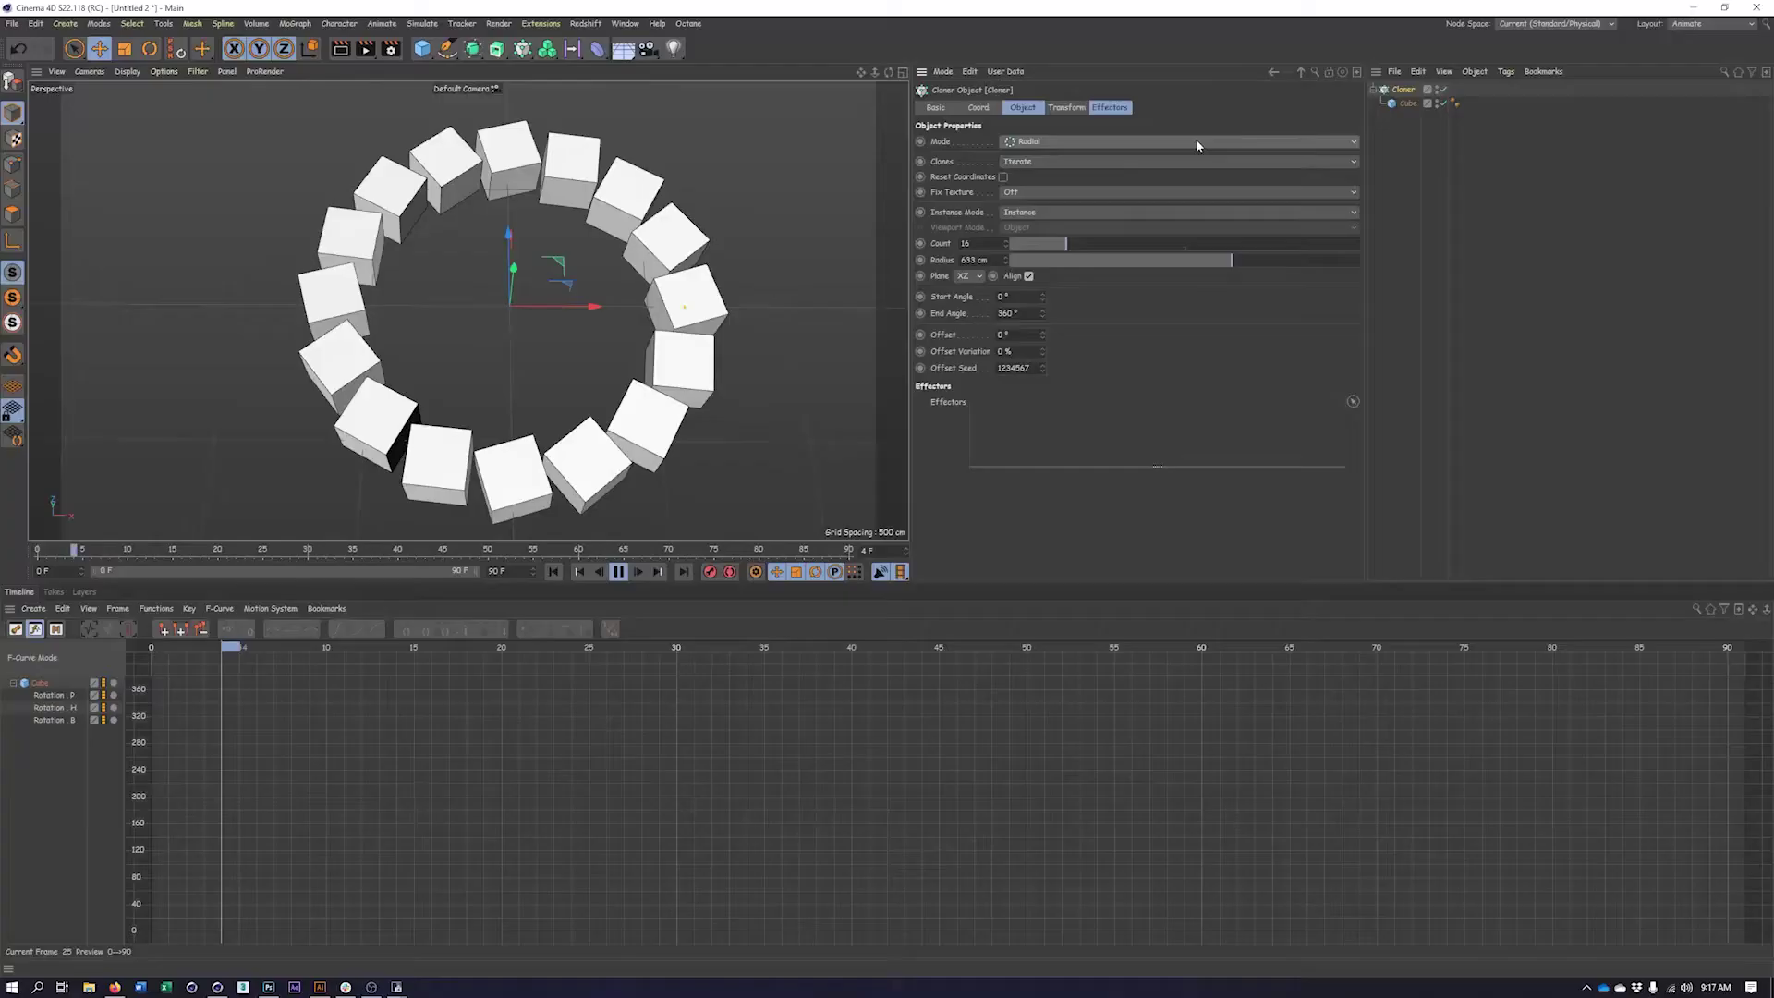
# Stop playback and delete the Cube's rotation animation track
pyautogui.click(620, 572)
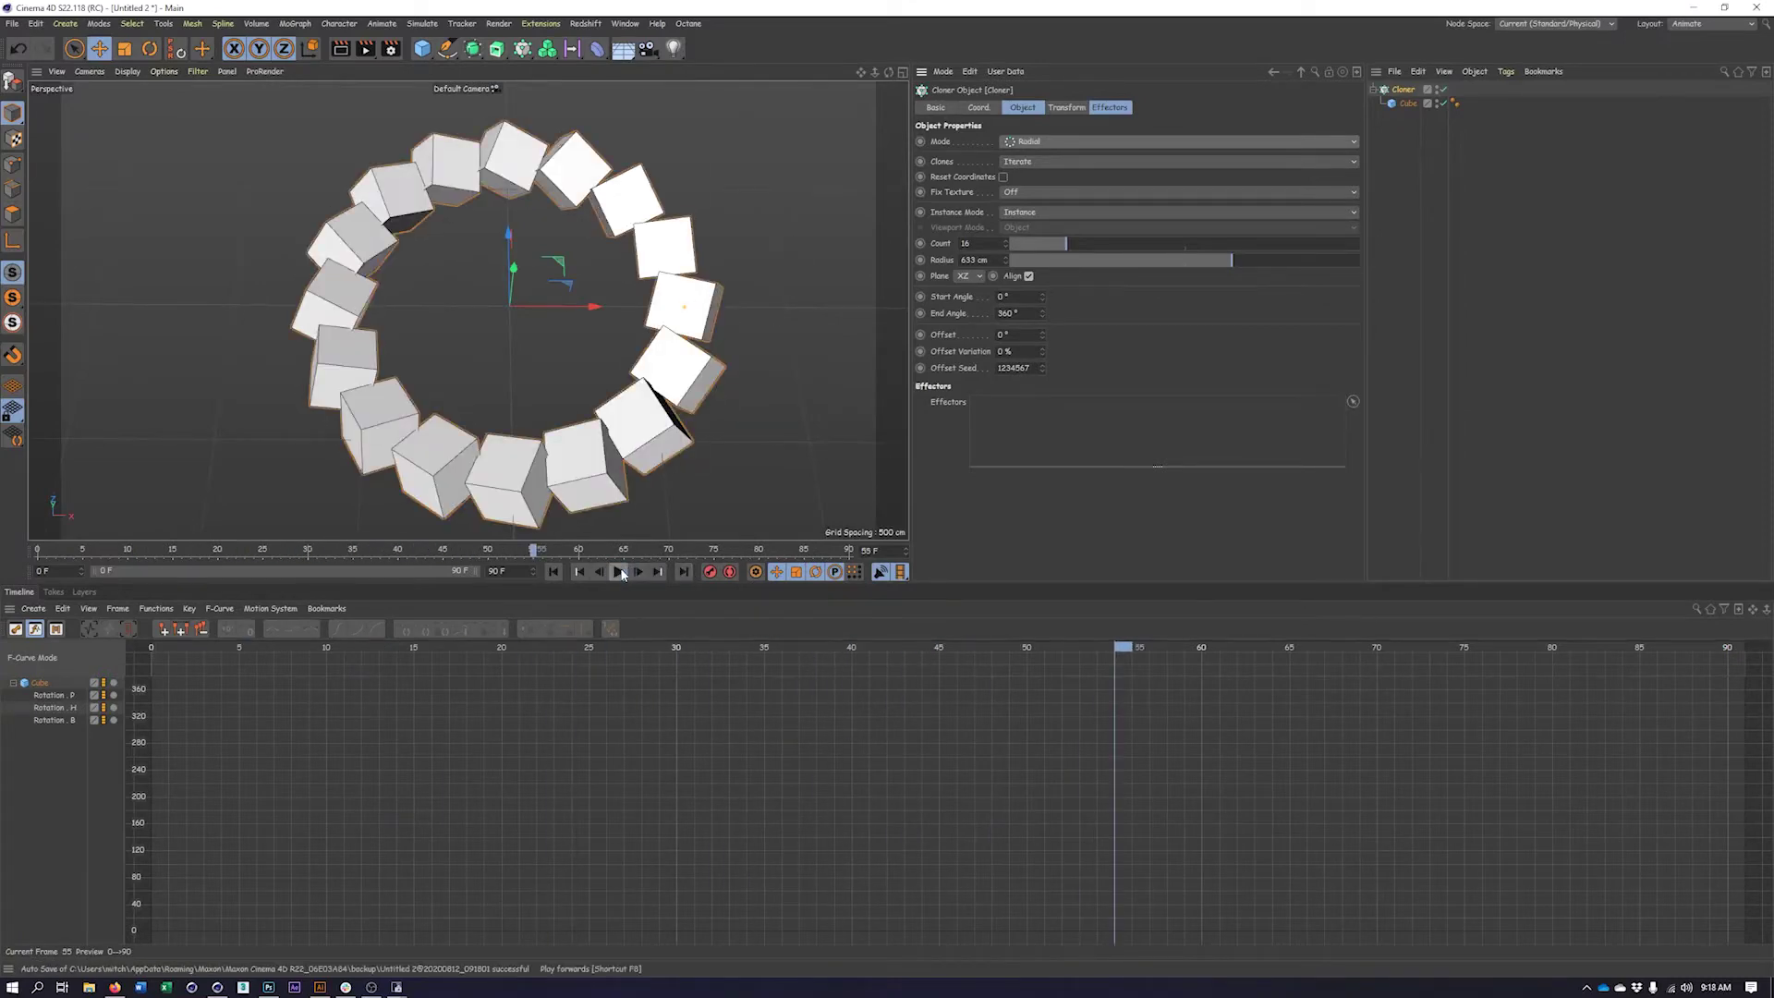
pyautogui.click(1408, 103)
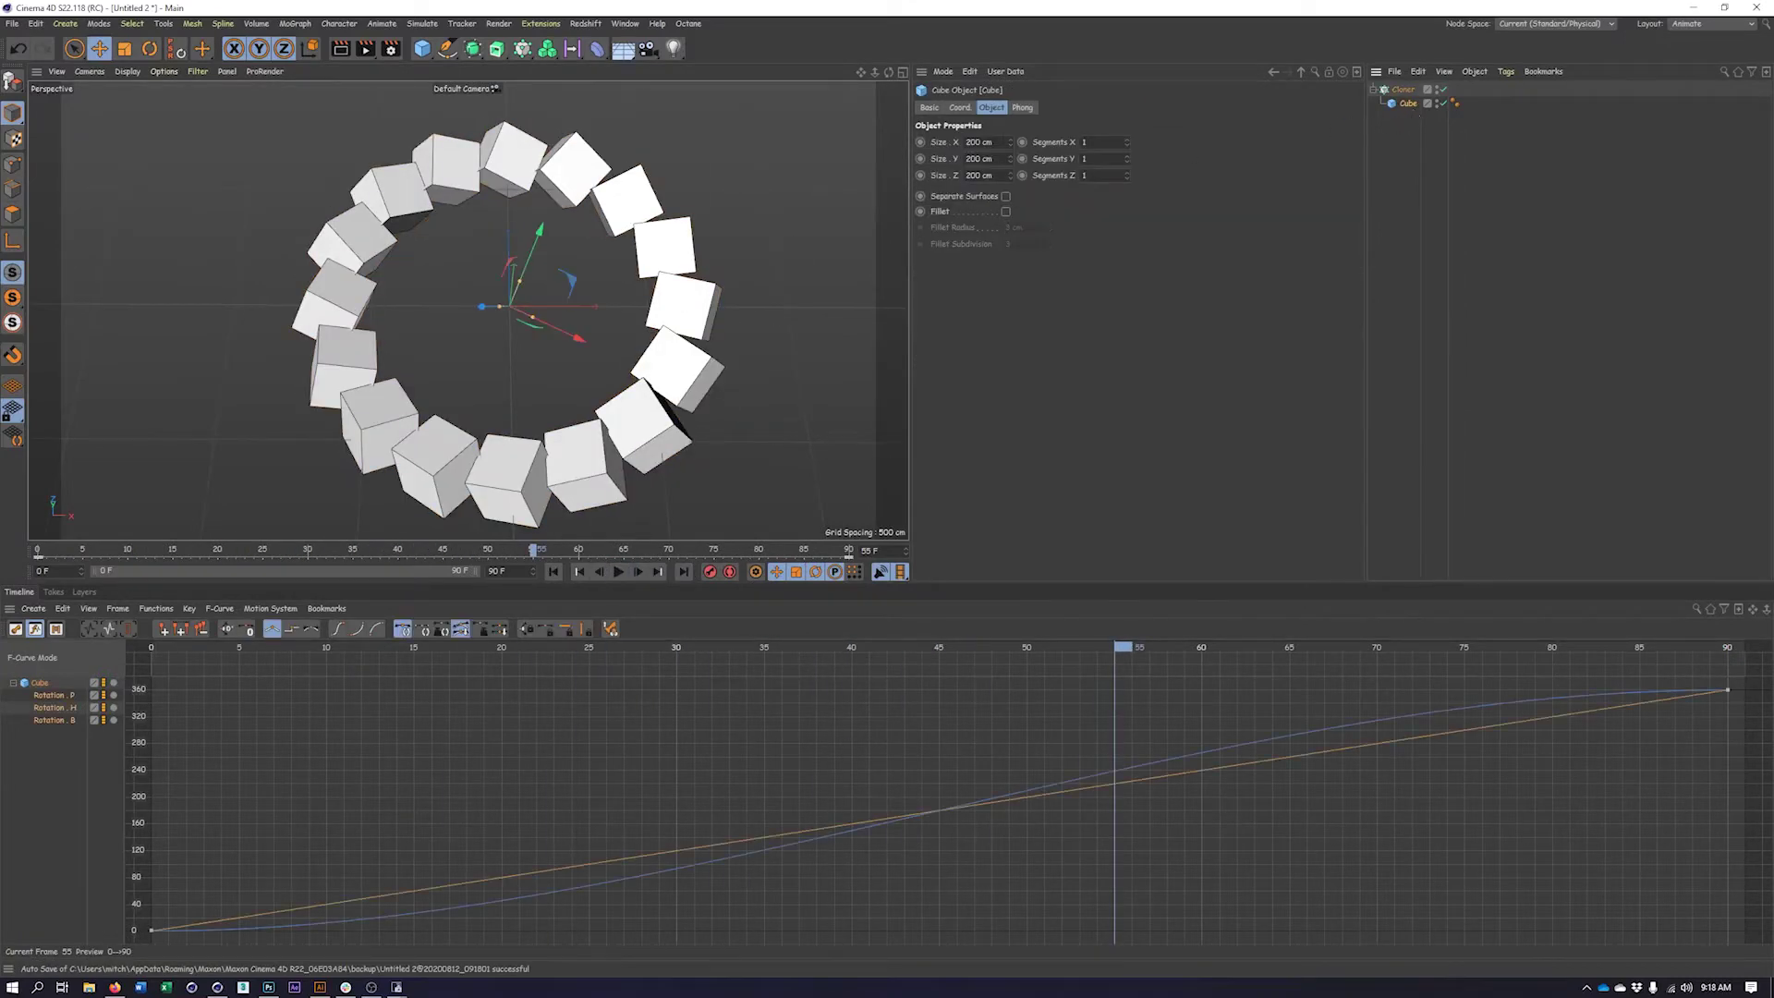
pyautogui.click(958, 109)
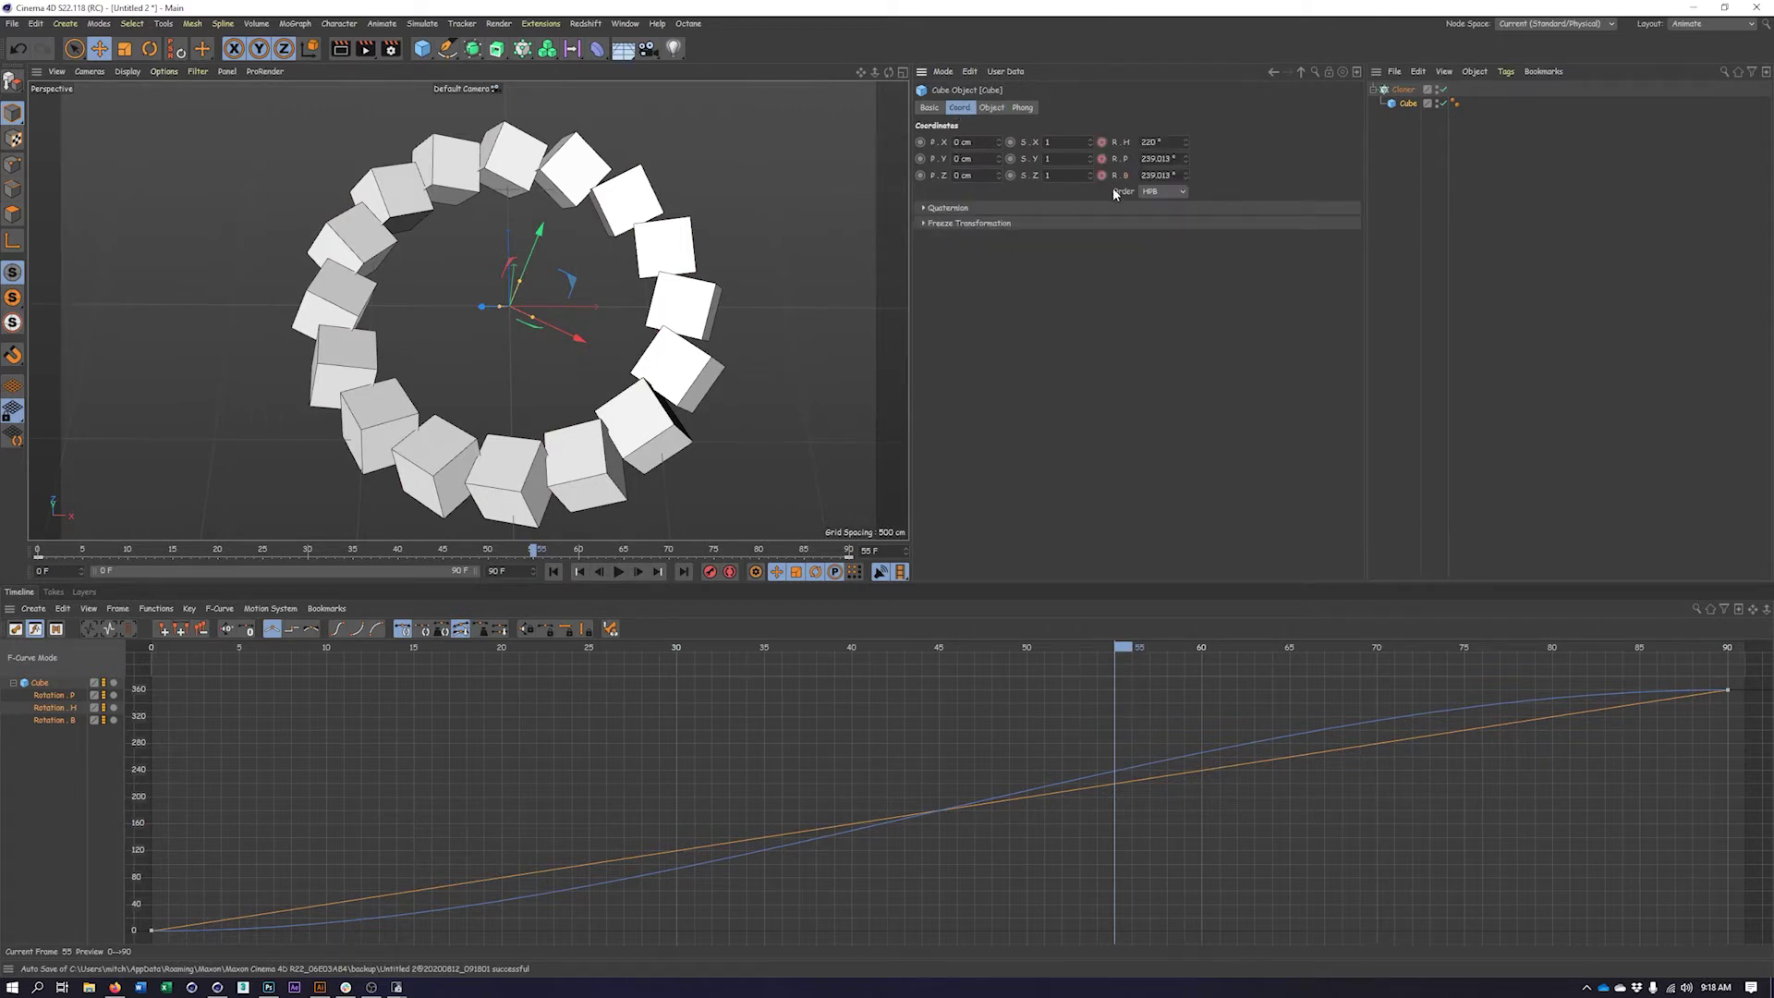
pyautogui.rightClick(1117, 145)
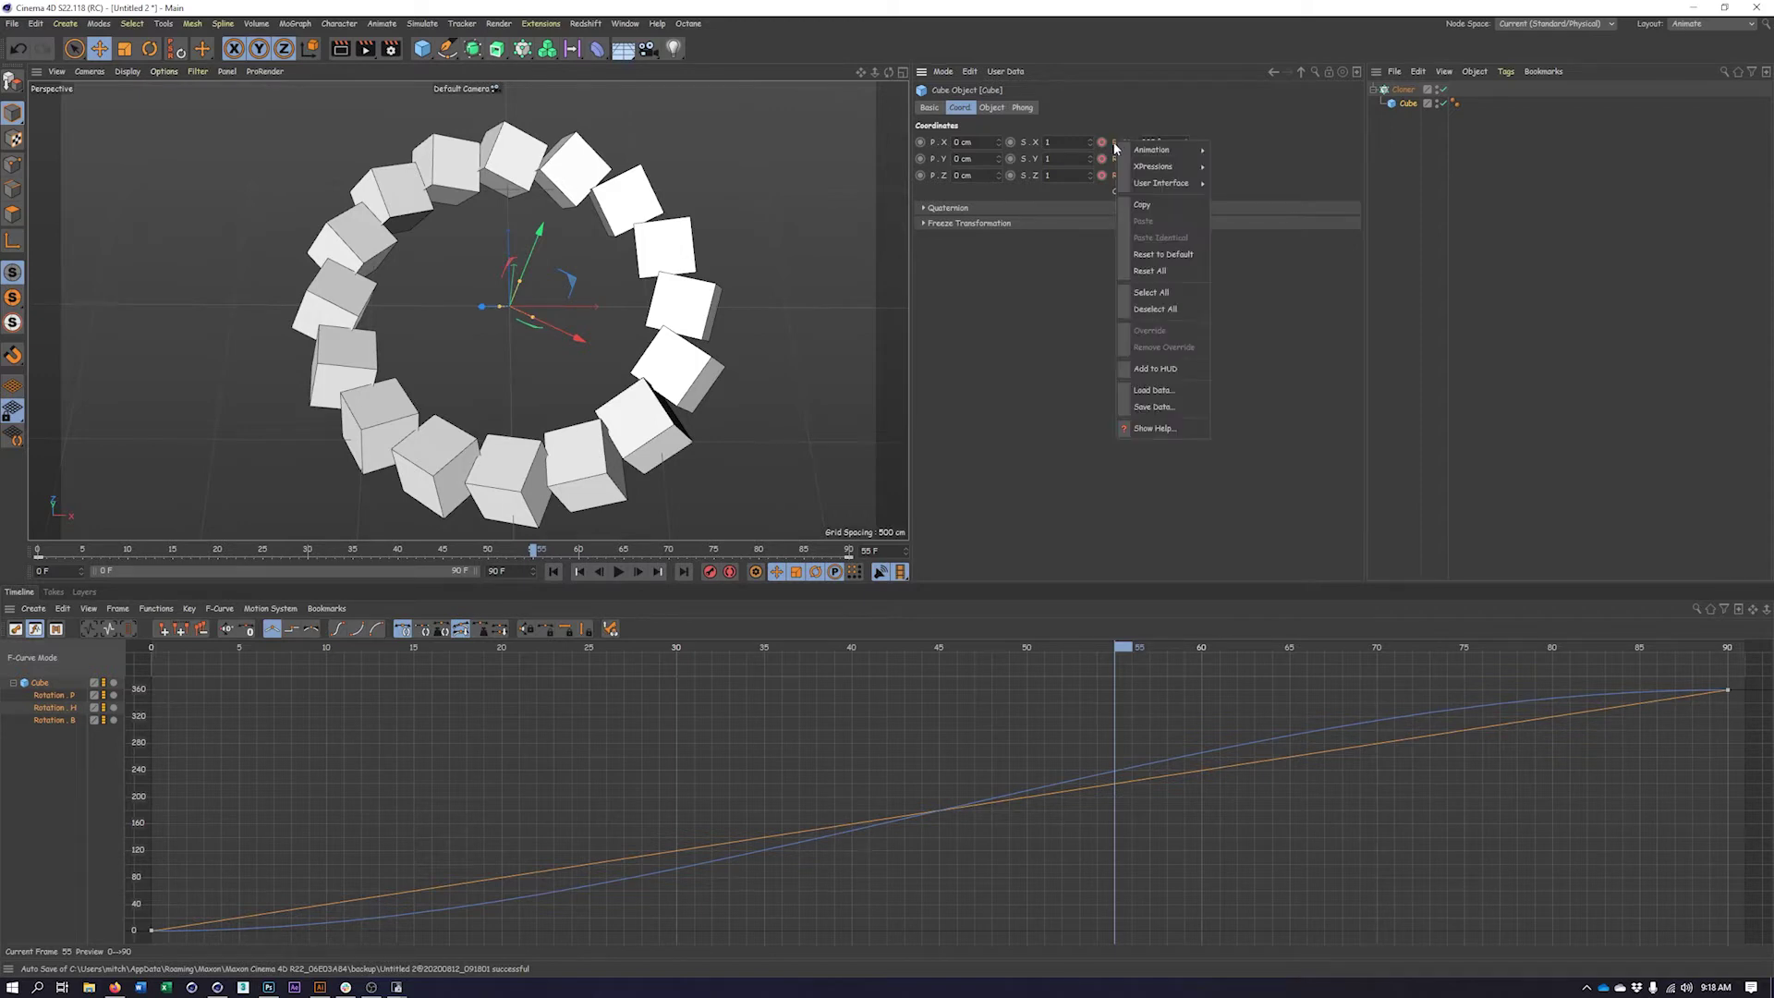
pyautogui.moveTo(1150, 153)
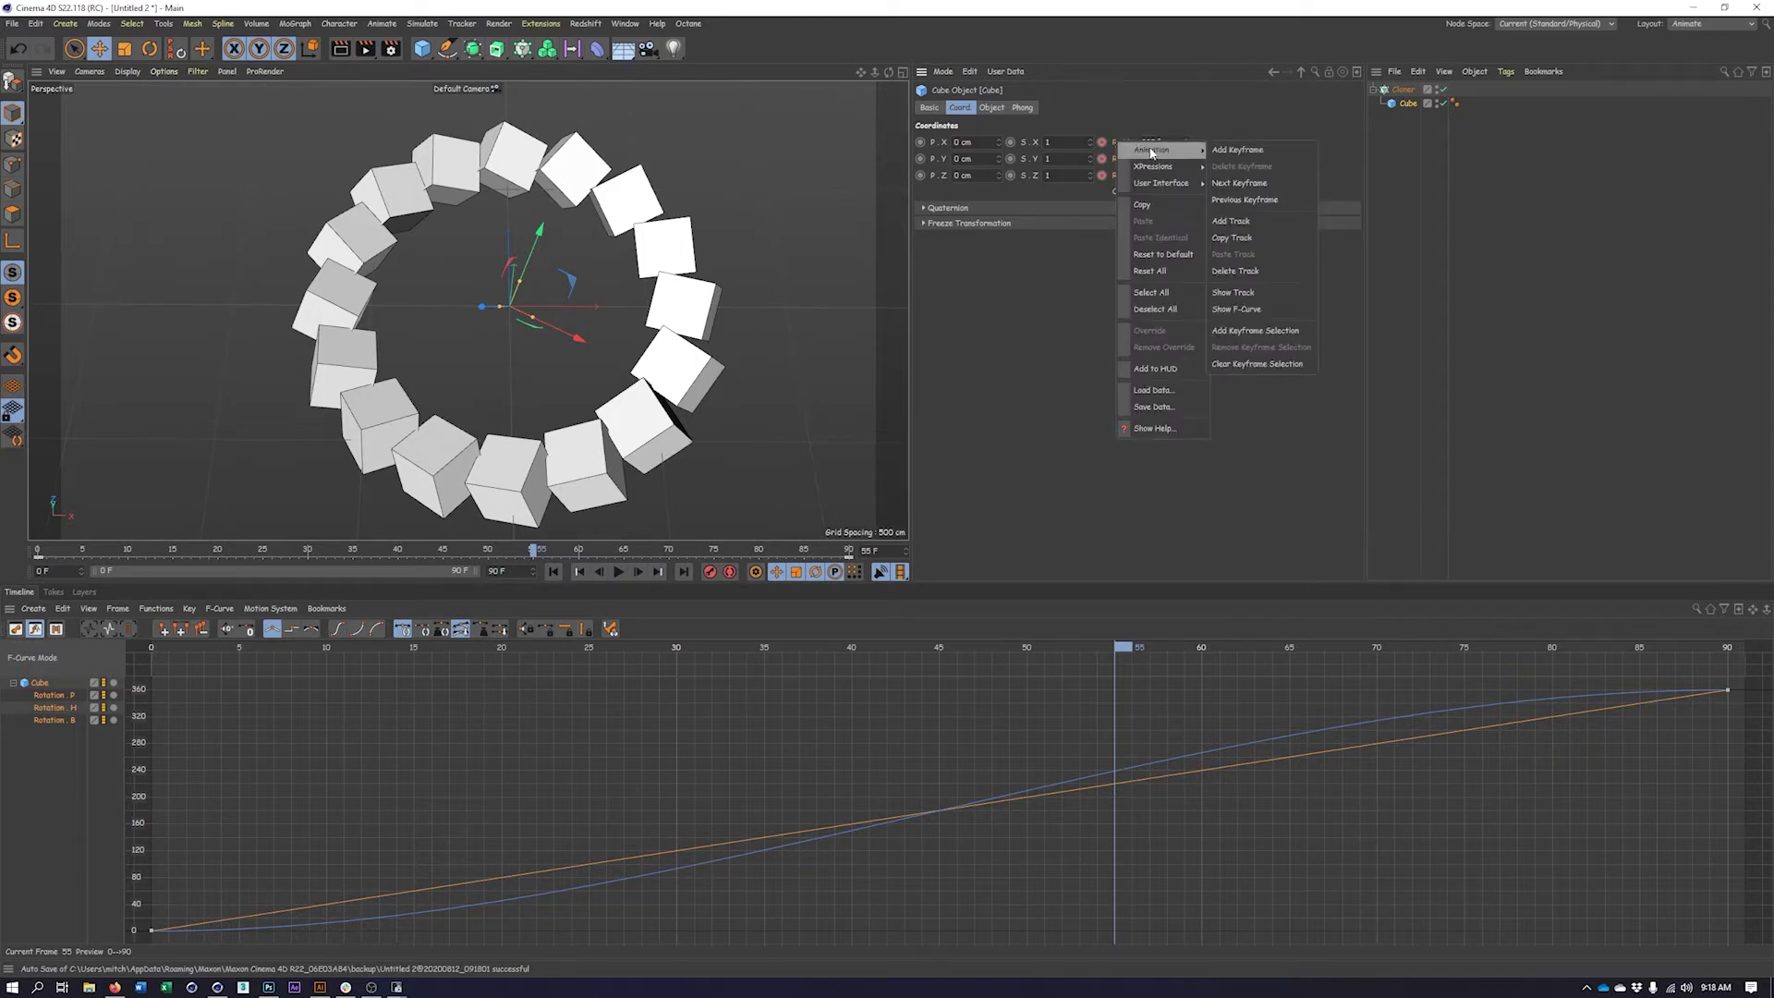
pyautogui.click(1229, 271)
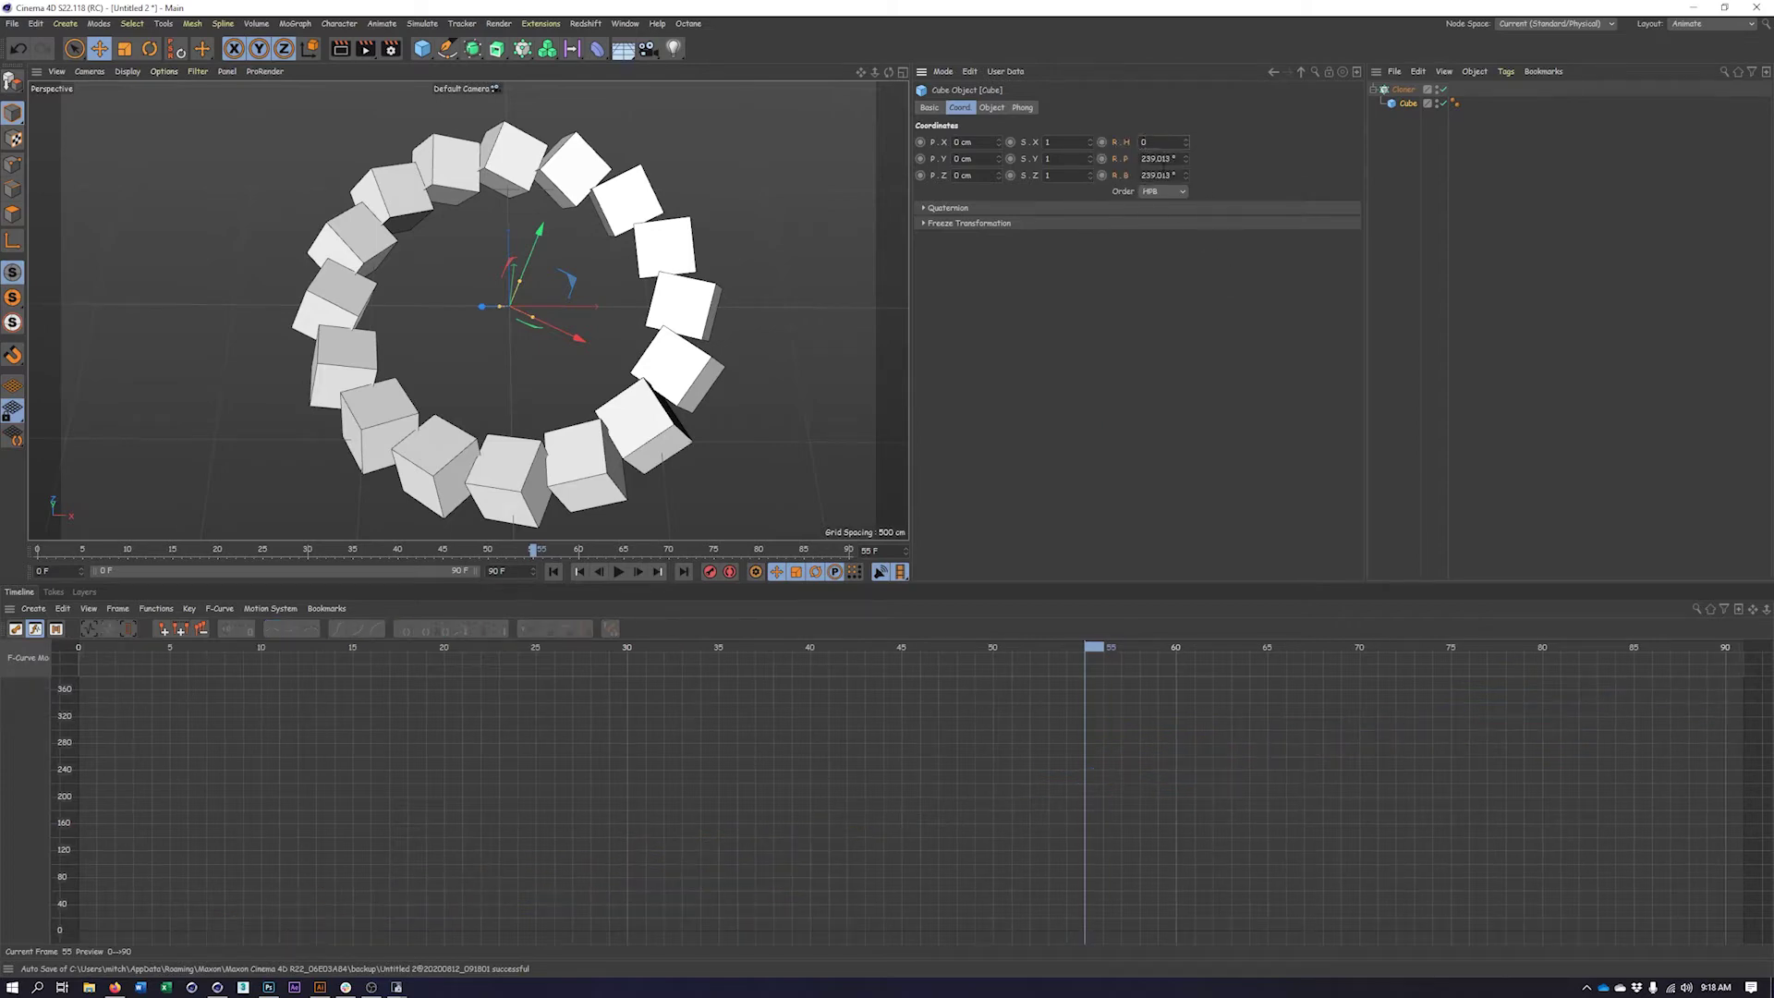
# Reset the Cube's heading, pitch and bank rotation to 0°
pyautogui.press('Tab')
pyautogui.write('0')
pyautogui.press('Tab')
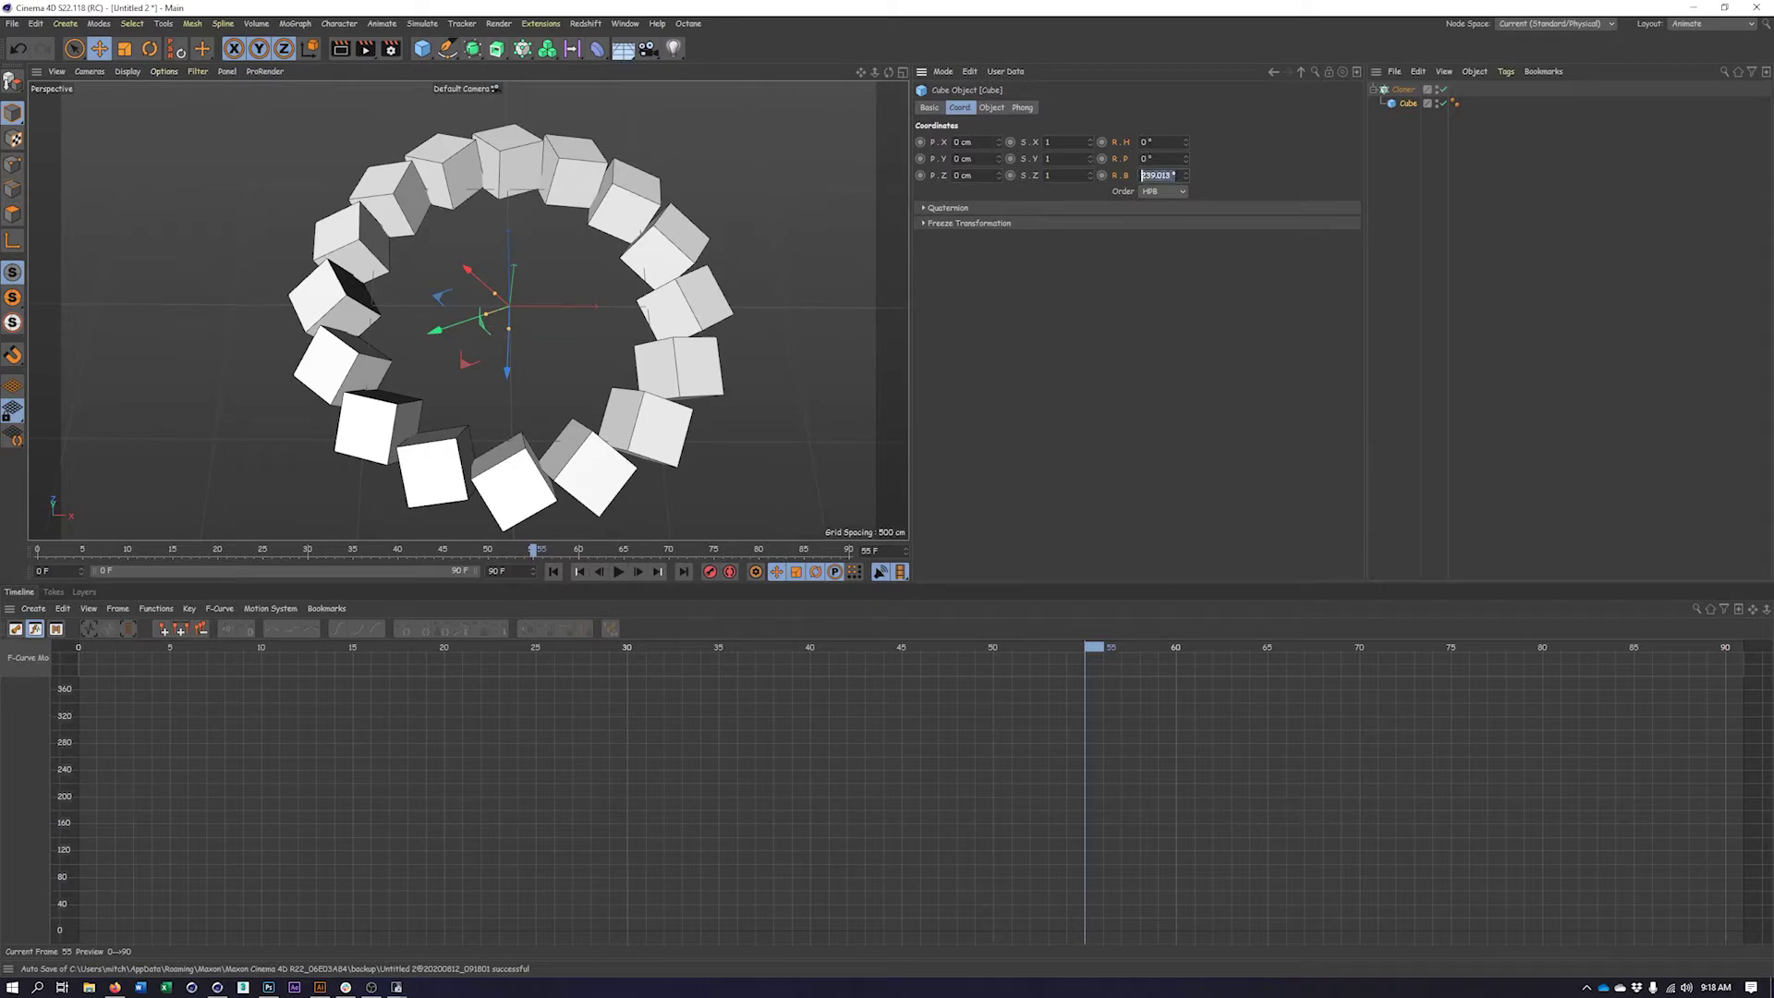
pyautogui.write('0')
pyautogui.press('Return')
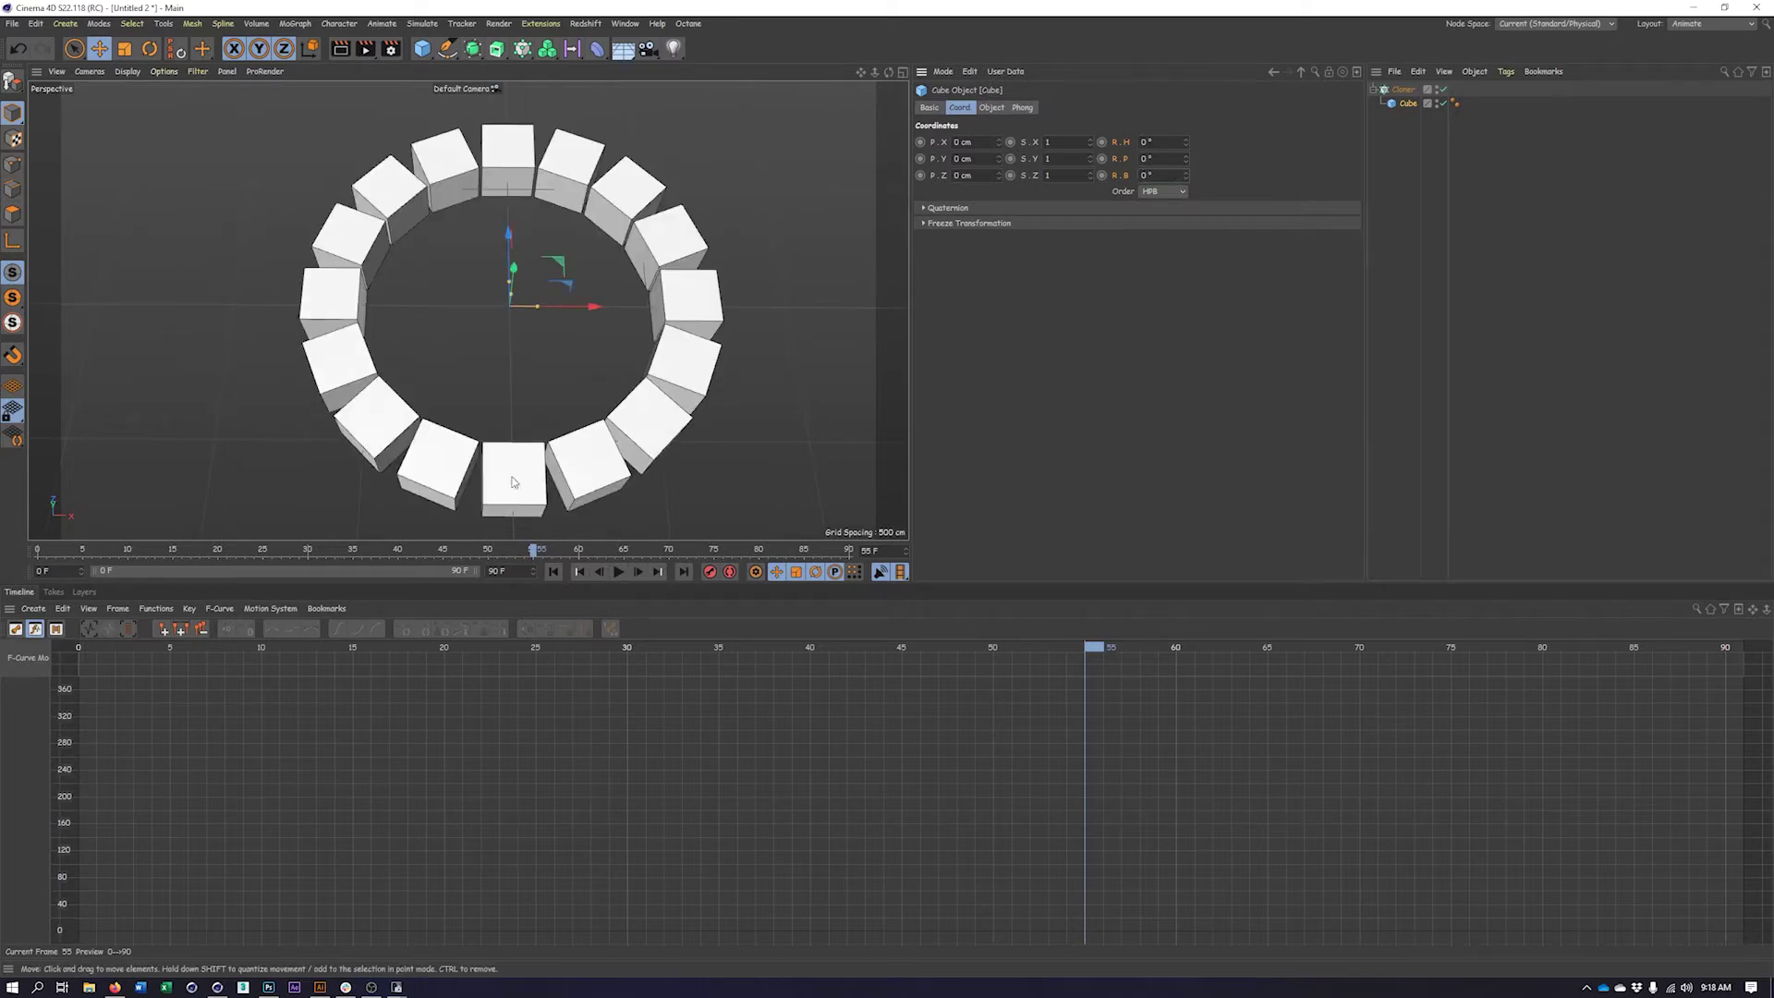
pyautogui.click(1400, 91)
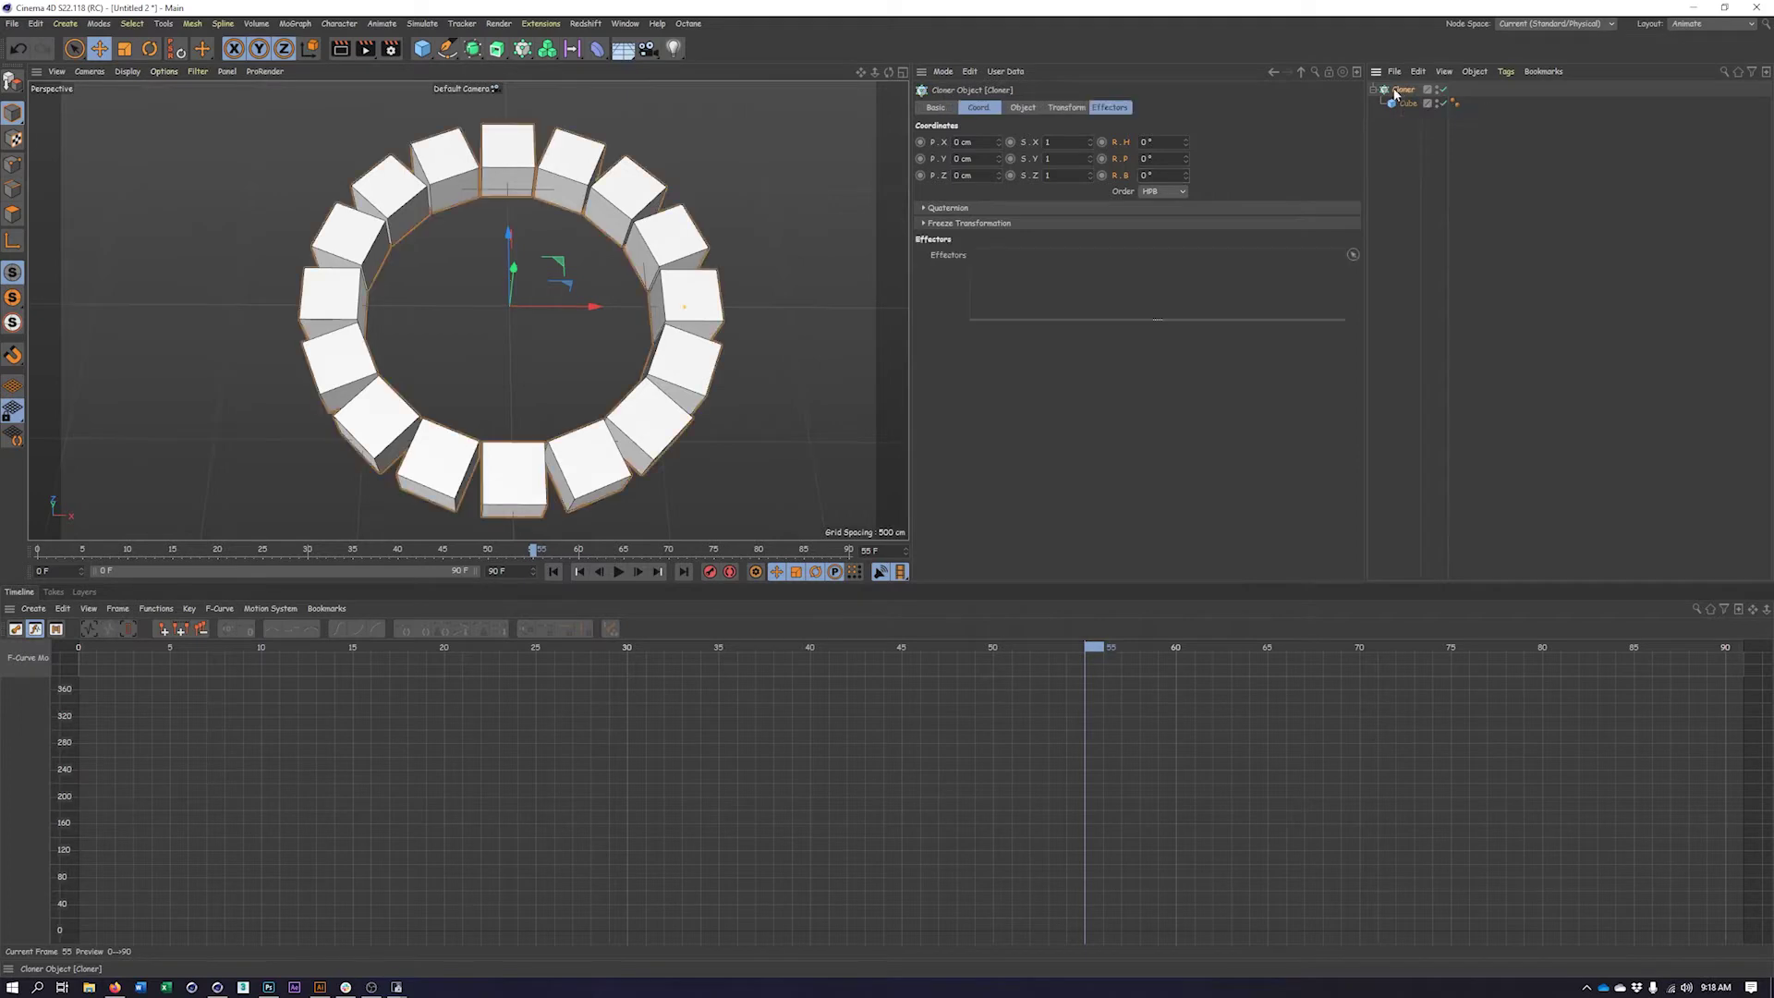
# Set the Cloner to Grid Array mode with a 15 × 1 × 15 count
pyautogui.click(1027, 111)
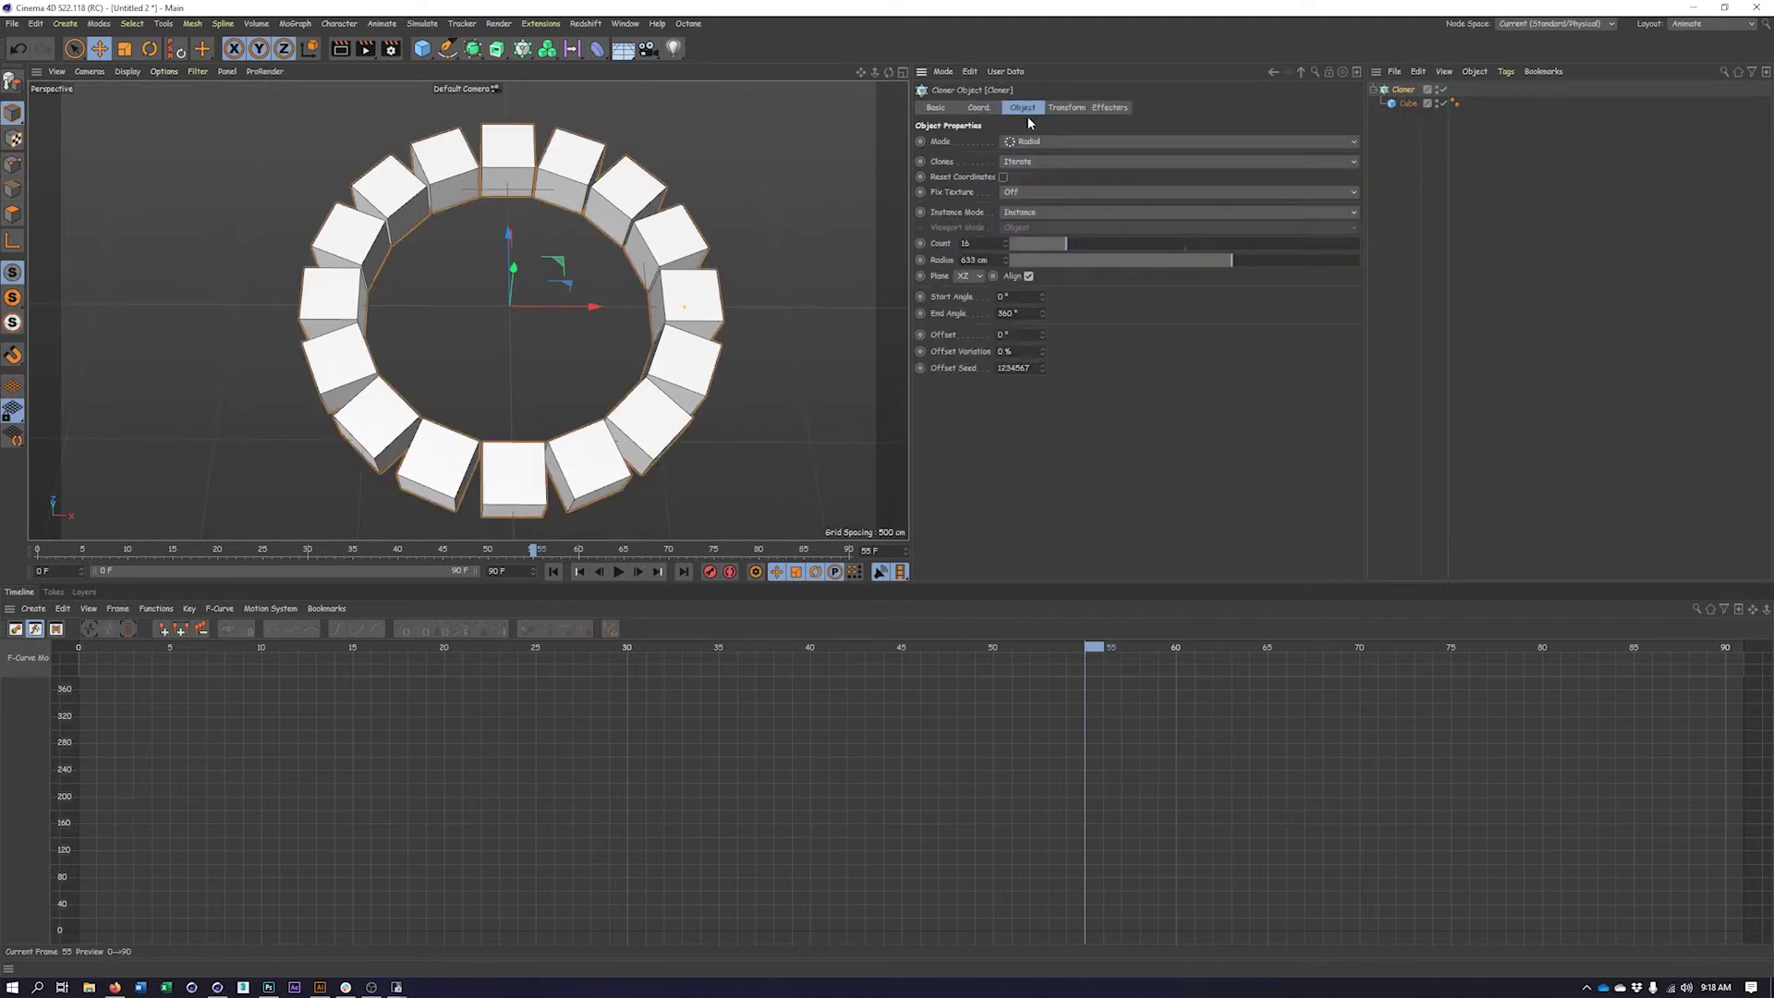
pyautogui.click(1020, 146)
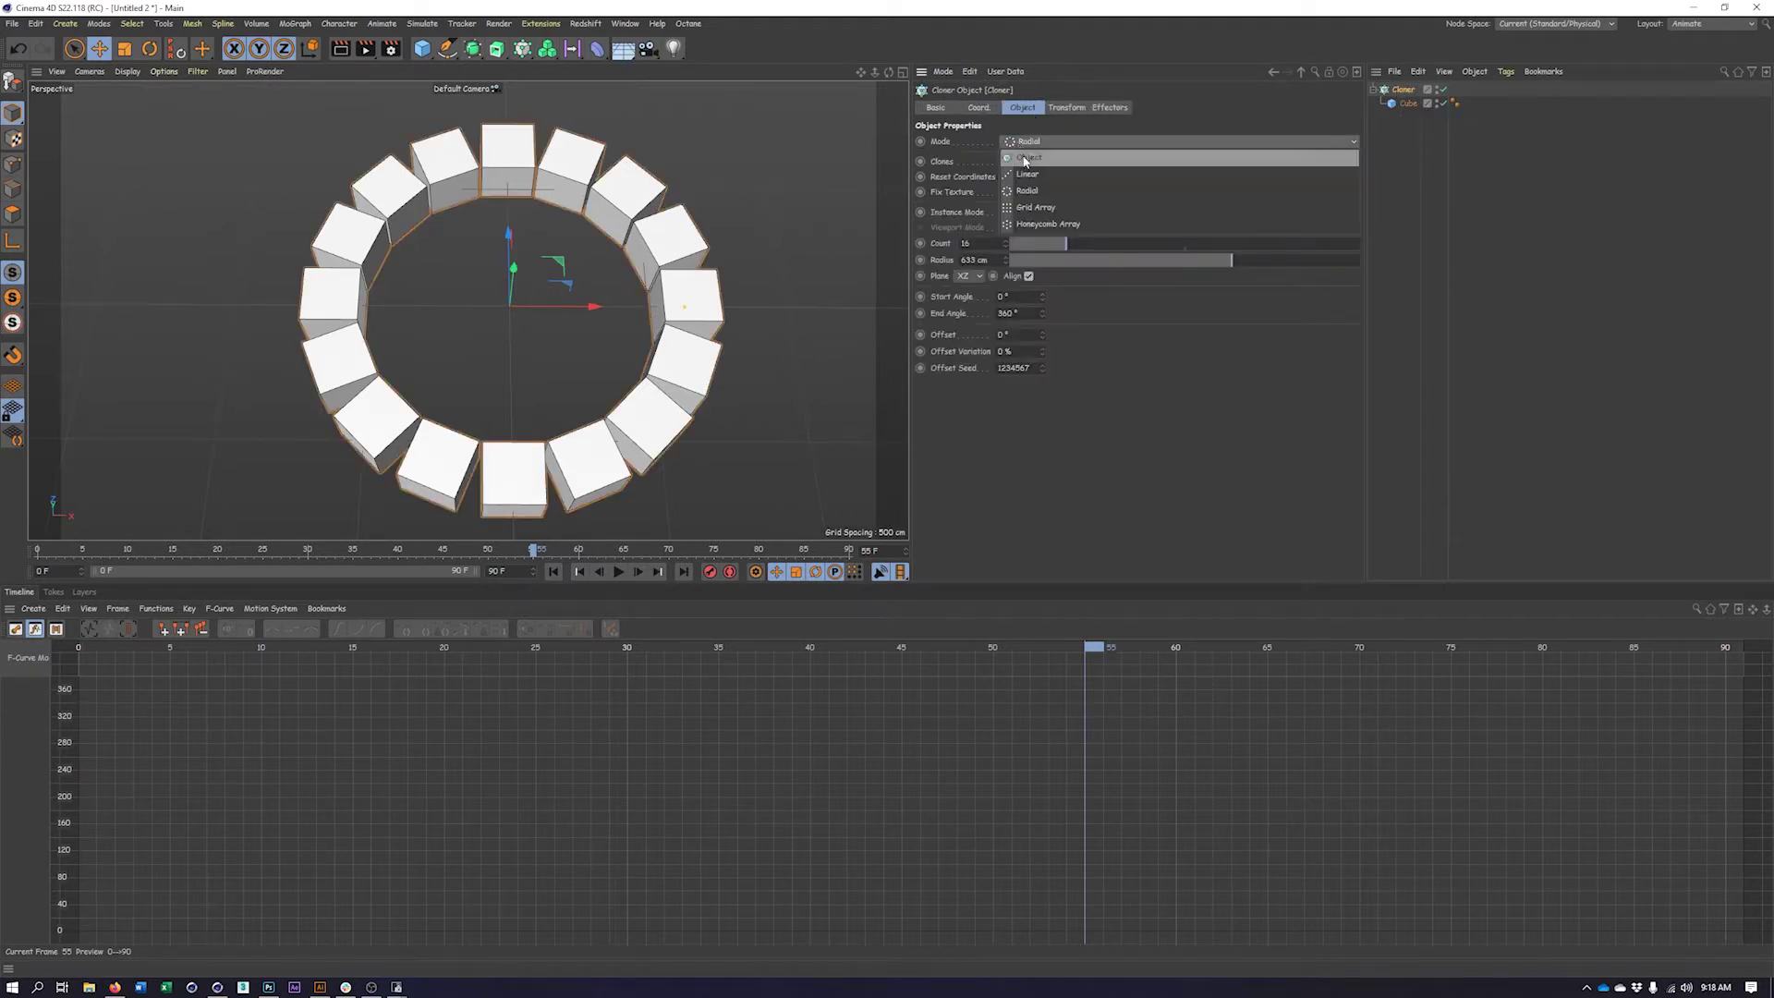
pyautogui.click(1025, 209)
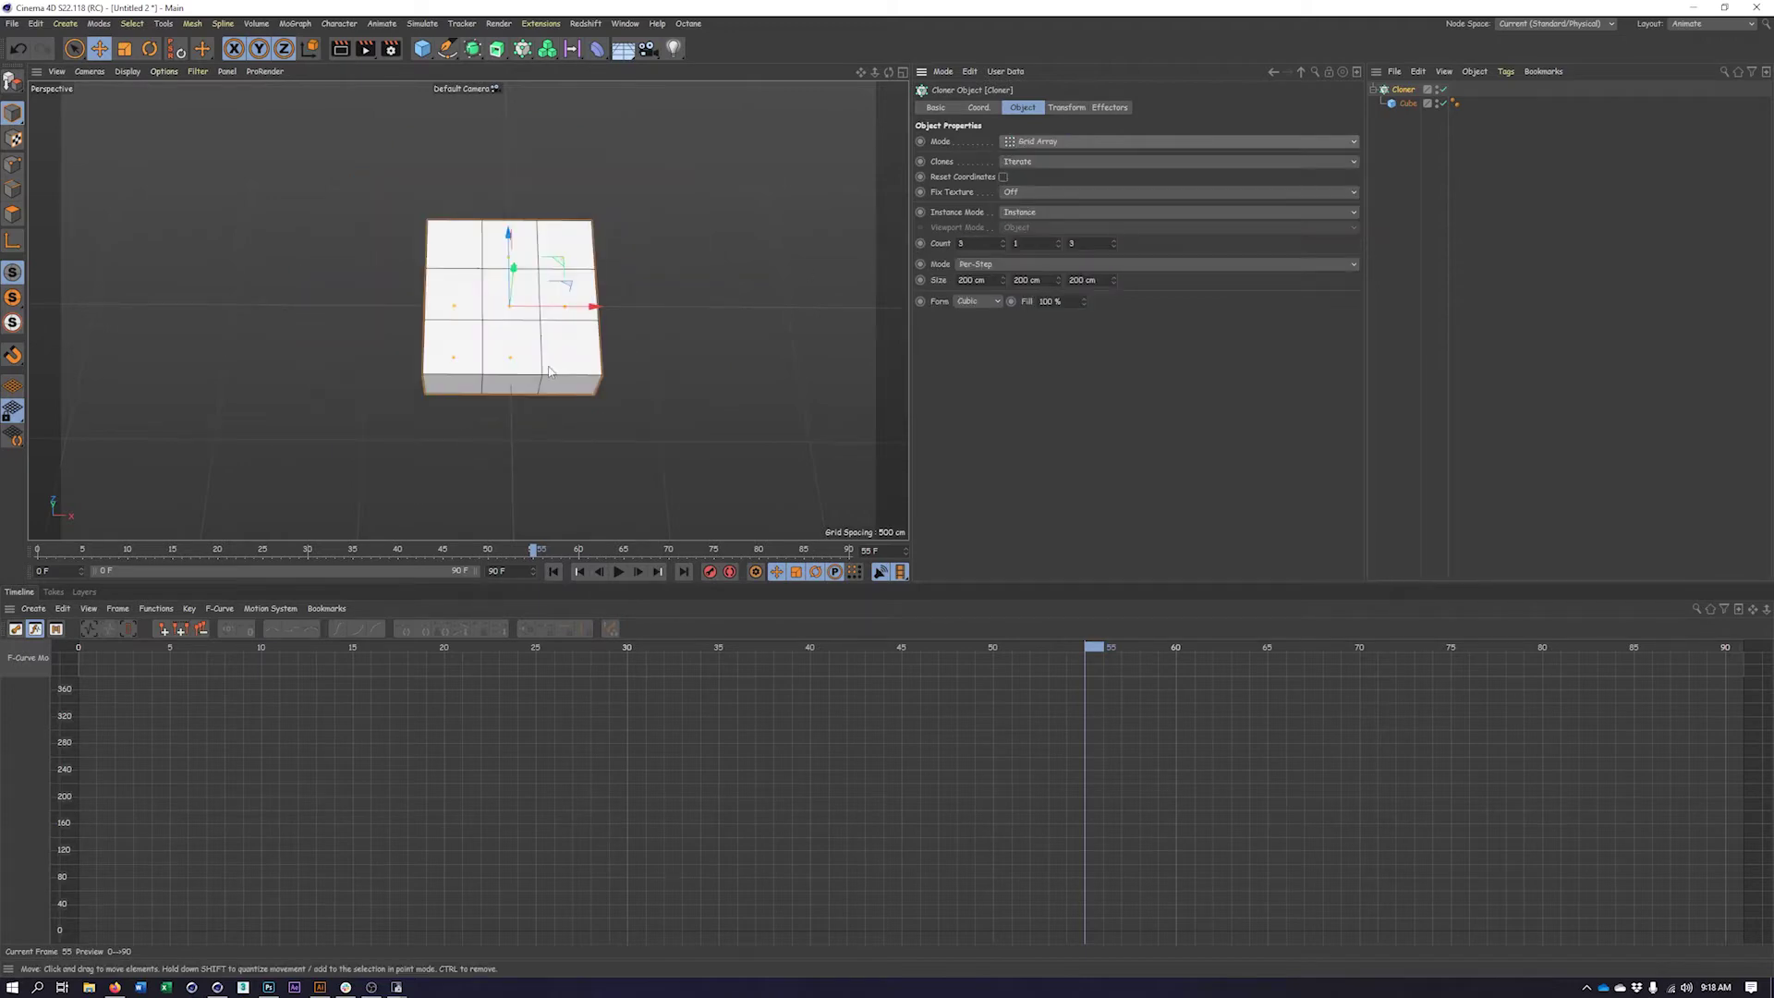
pyautogui.scroll(2, 507, 363)
pyautogui.keyDown('alt'); pyautogui.moveTo(581, 365); pyautogui.dragTo(582, 296); pyautogui.keyUp('alt')
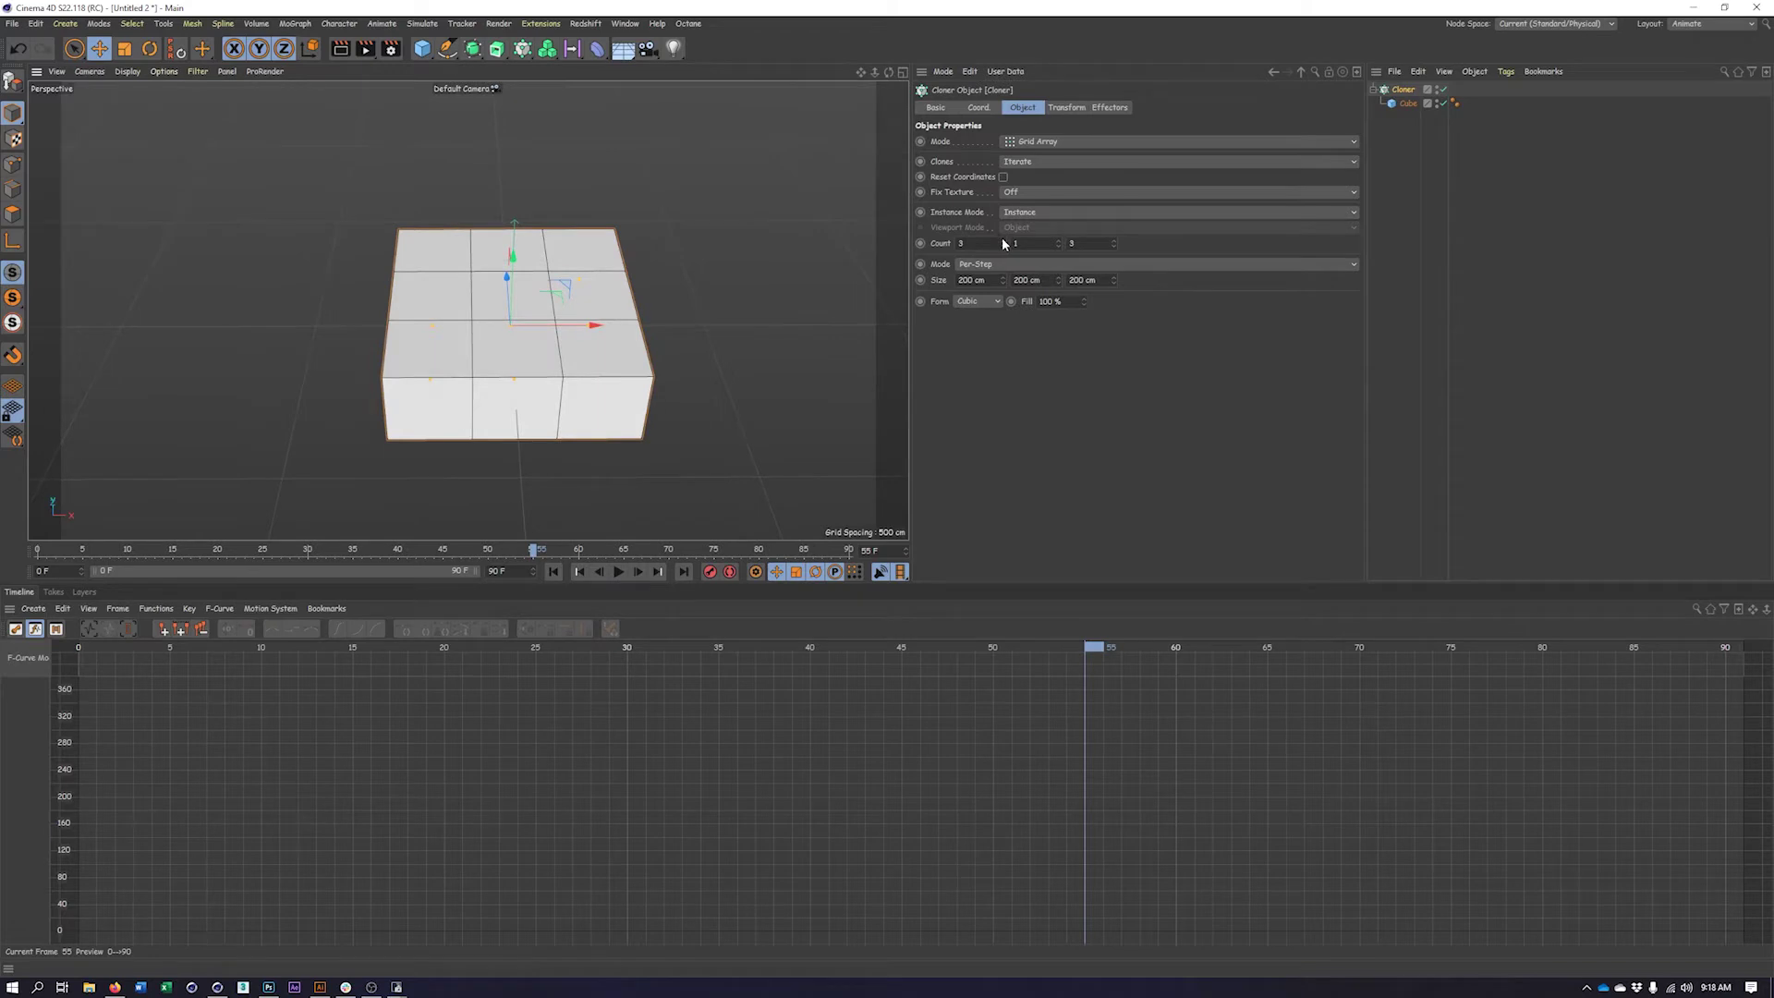
pyautogui.moveTo(1002, 241); pyautogui.dragTo(1005, 243)
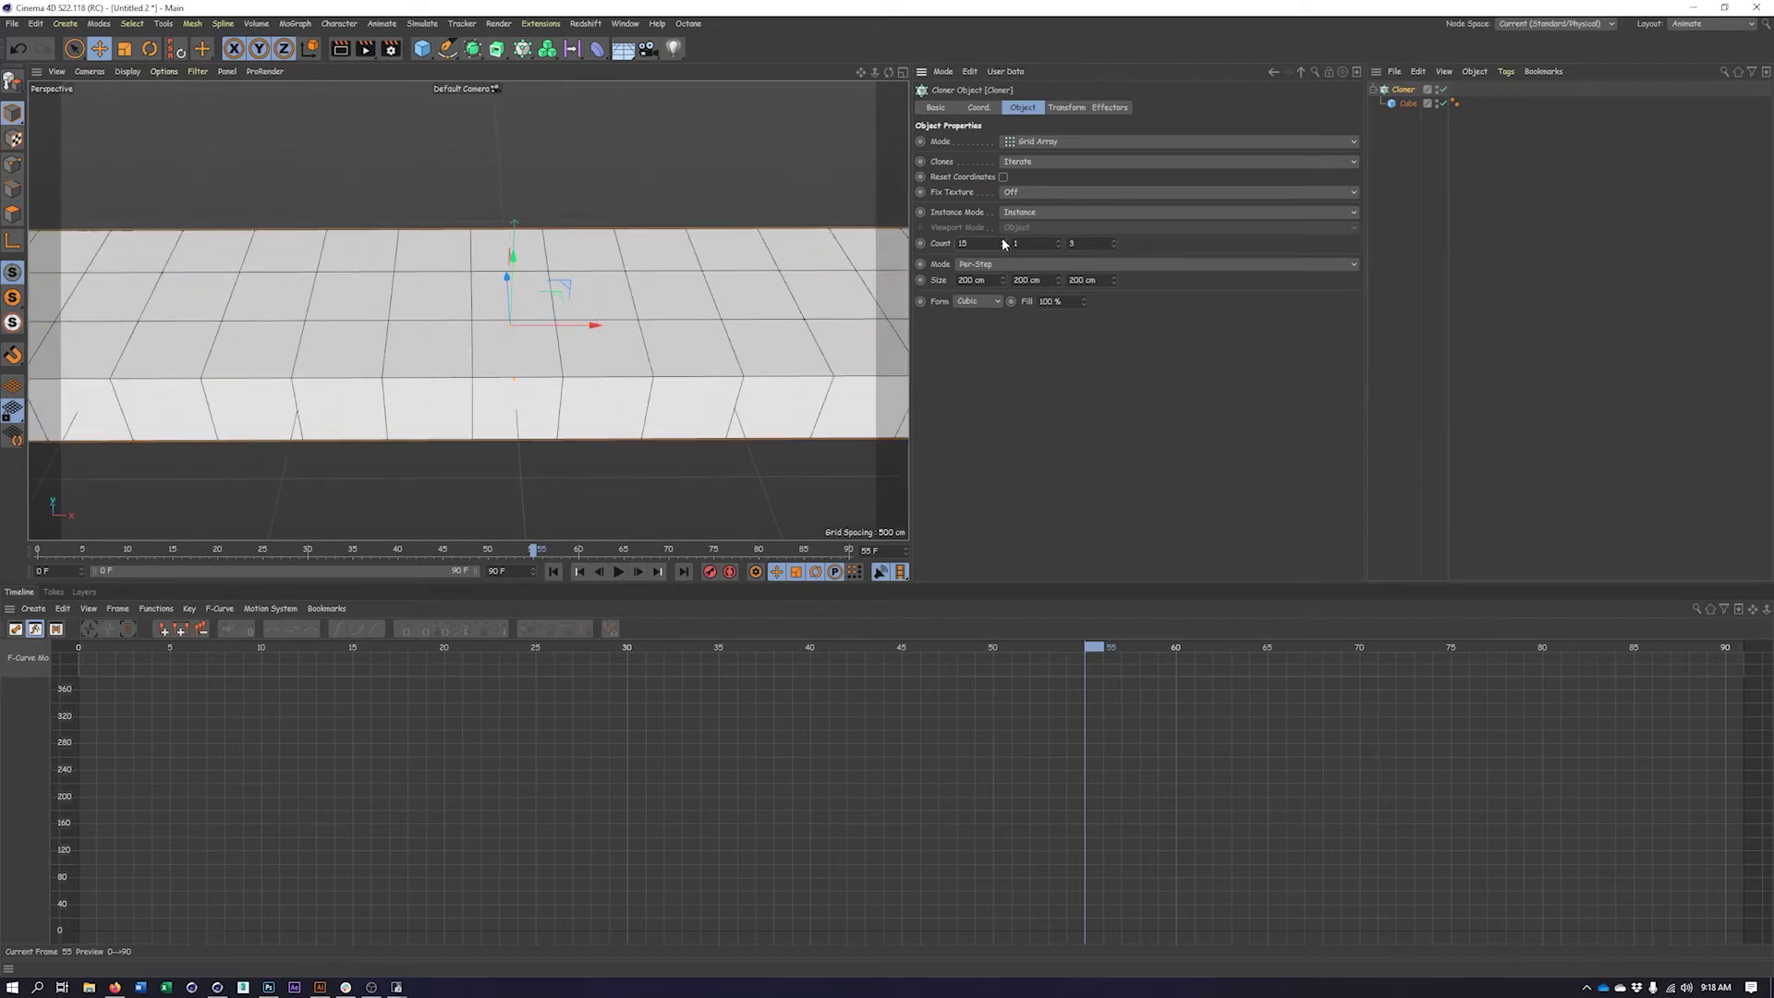
pyautogui.moveTo(1112, 239); pyautogui.dragTo(1114, 244)
pyautogui.click(1113, 247)
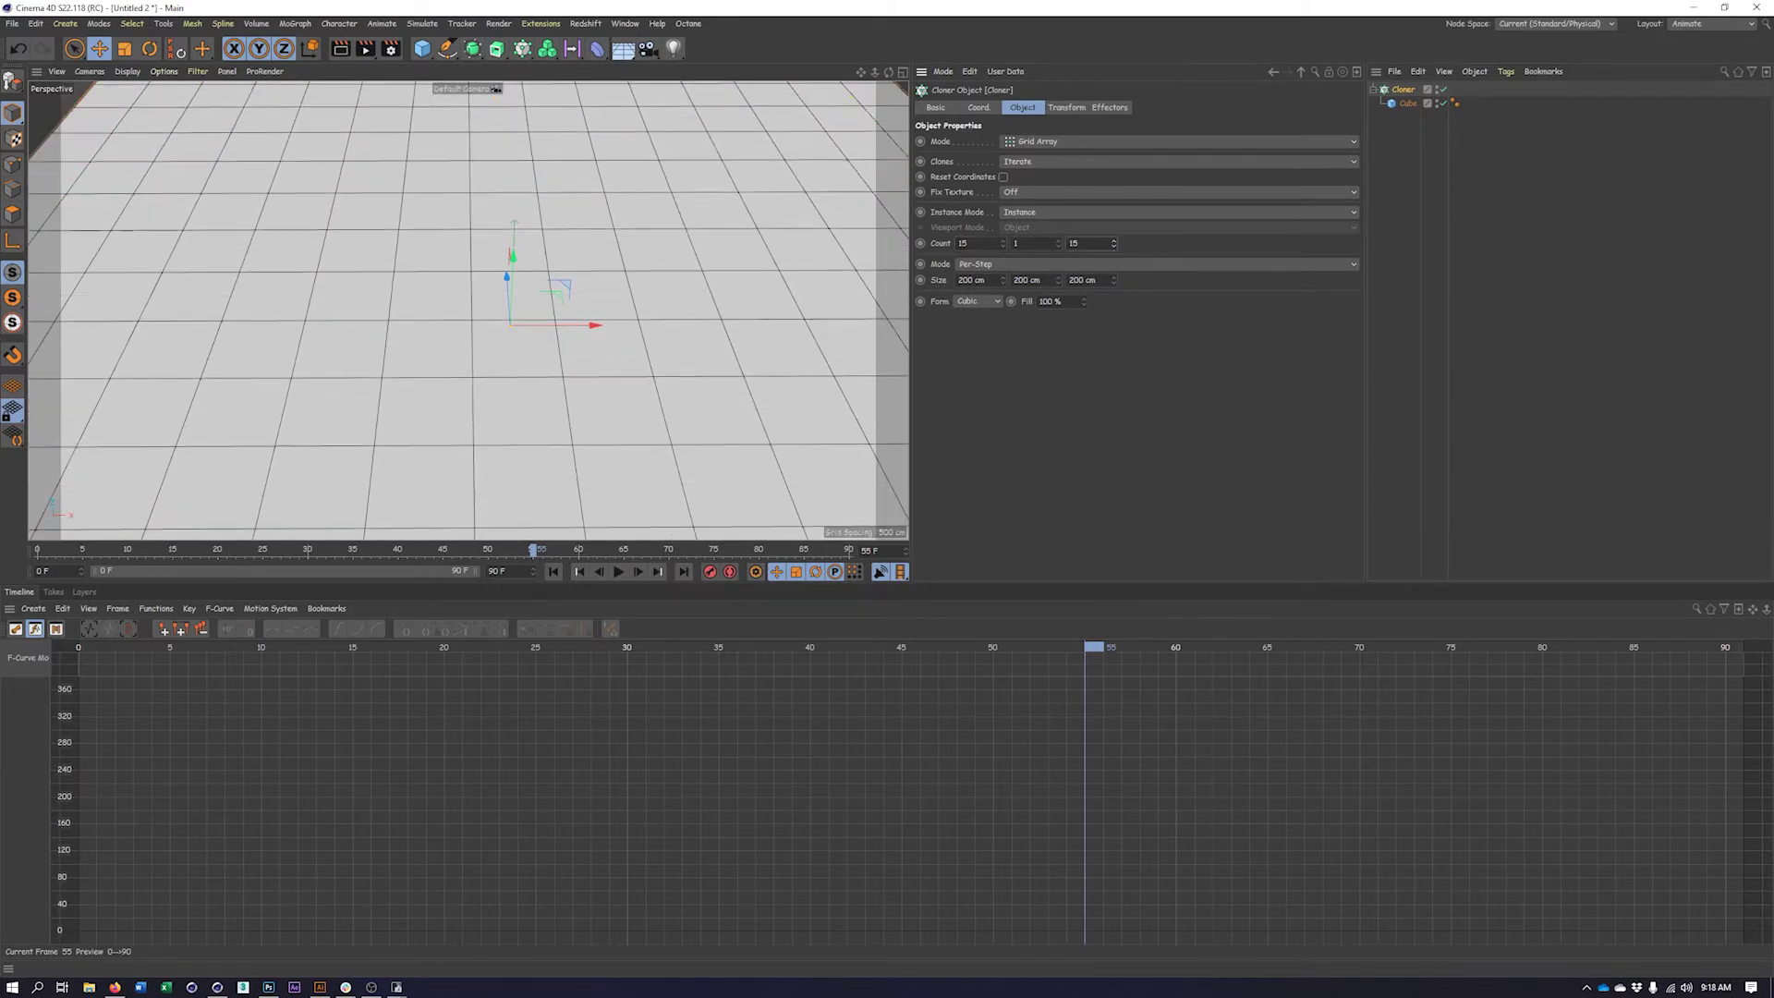
pyautogui.scroll(-5, 609, 363)
pyautogui.scroll(-3, 610, 363)
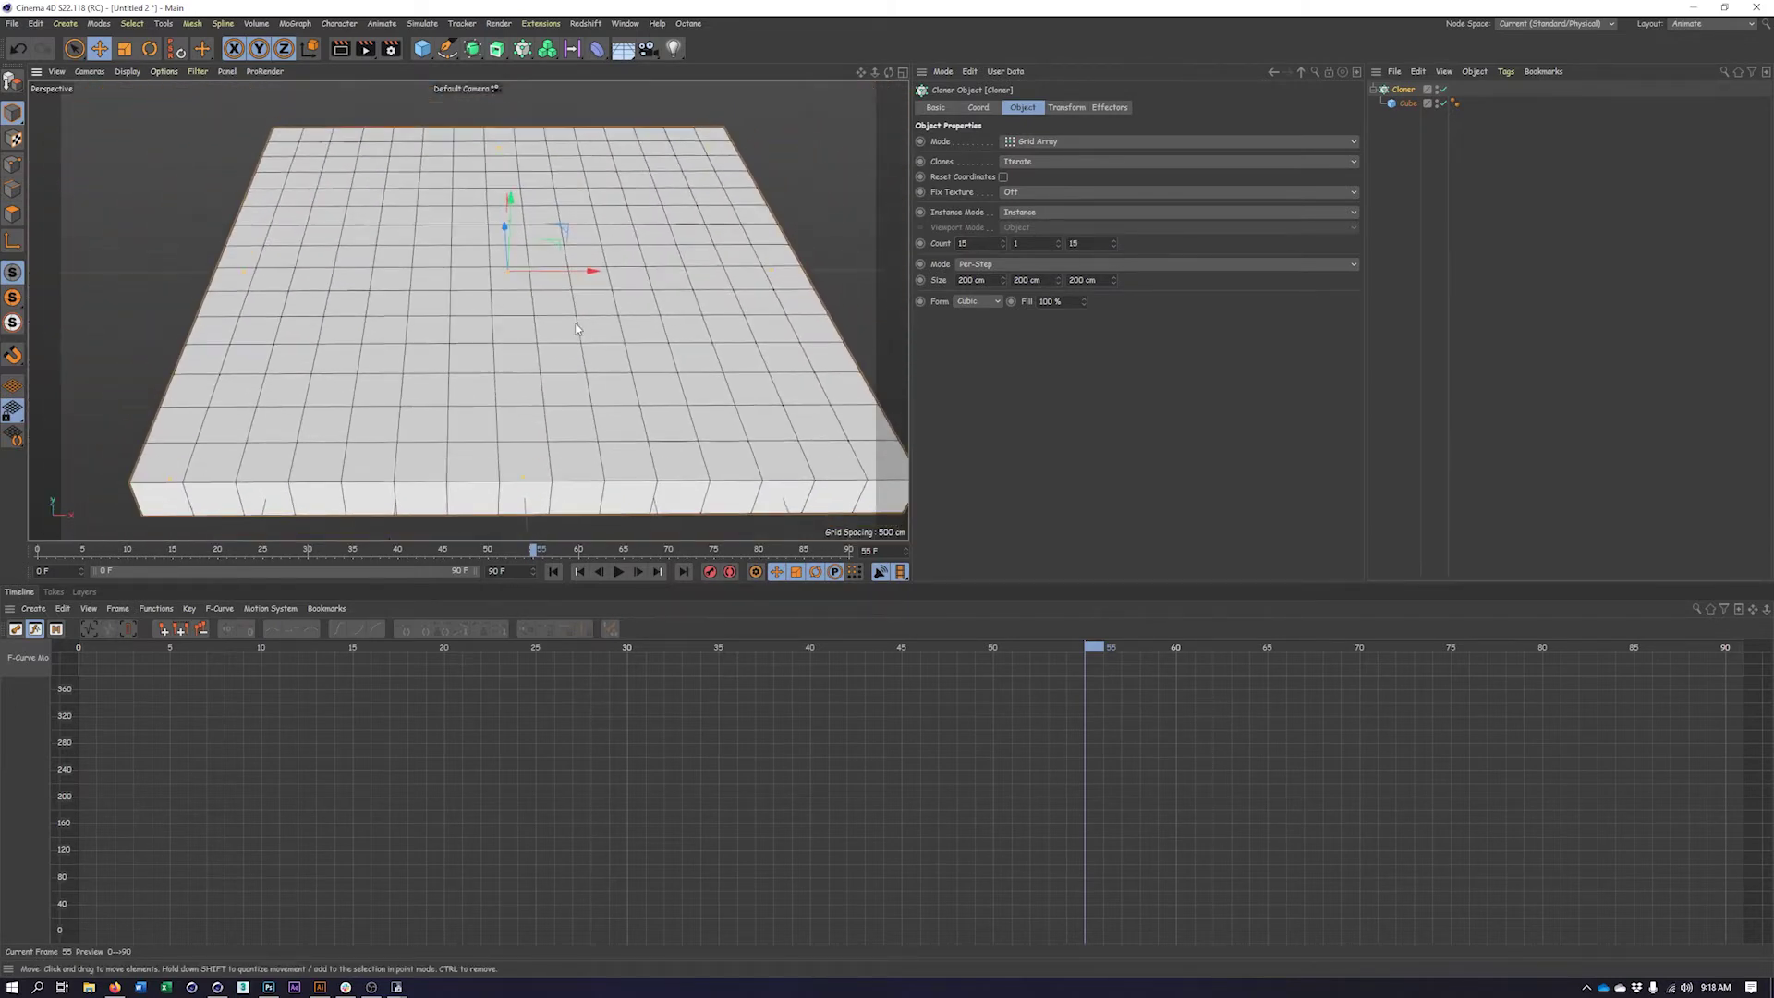
pyautogui.keyDown('alt'); pyautogui.moveTo(610, 363); pyautogui.dragTo(566, 335); pyautogui.keyUp('alt')
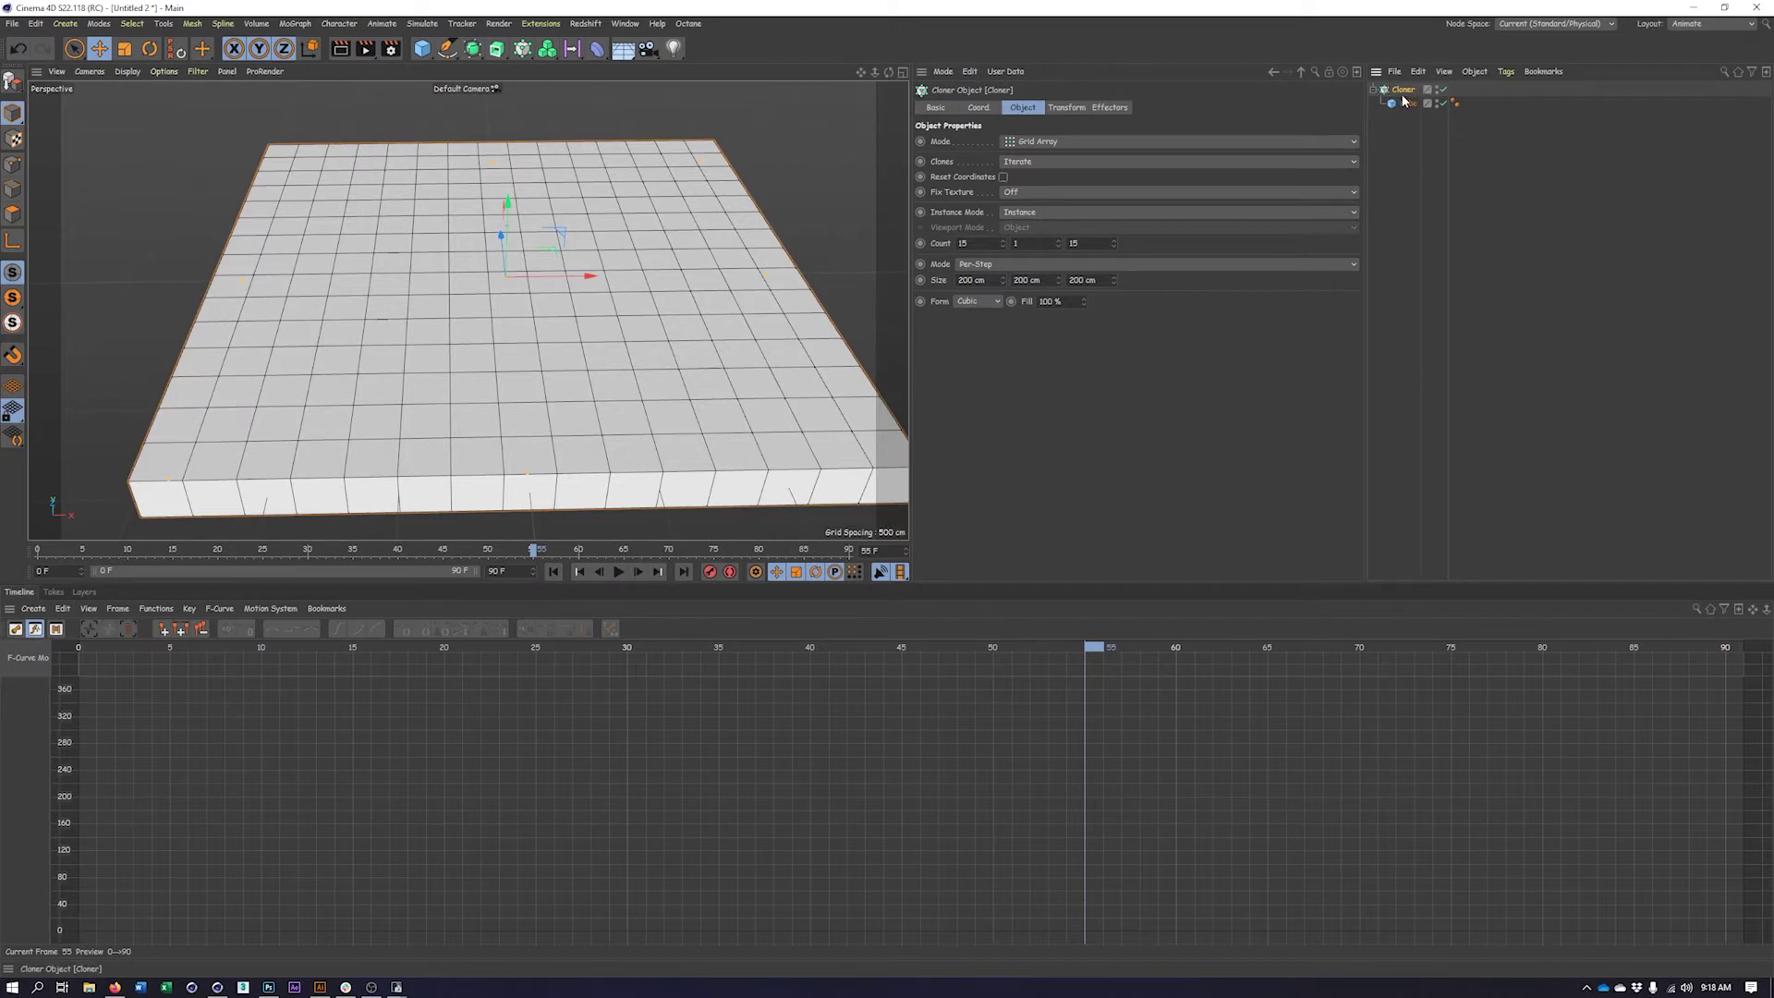
# Add a MoGraph Shader effector and link it in the Cloner's Effectors list
pyautogui.click(520, 57)
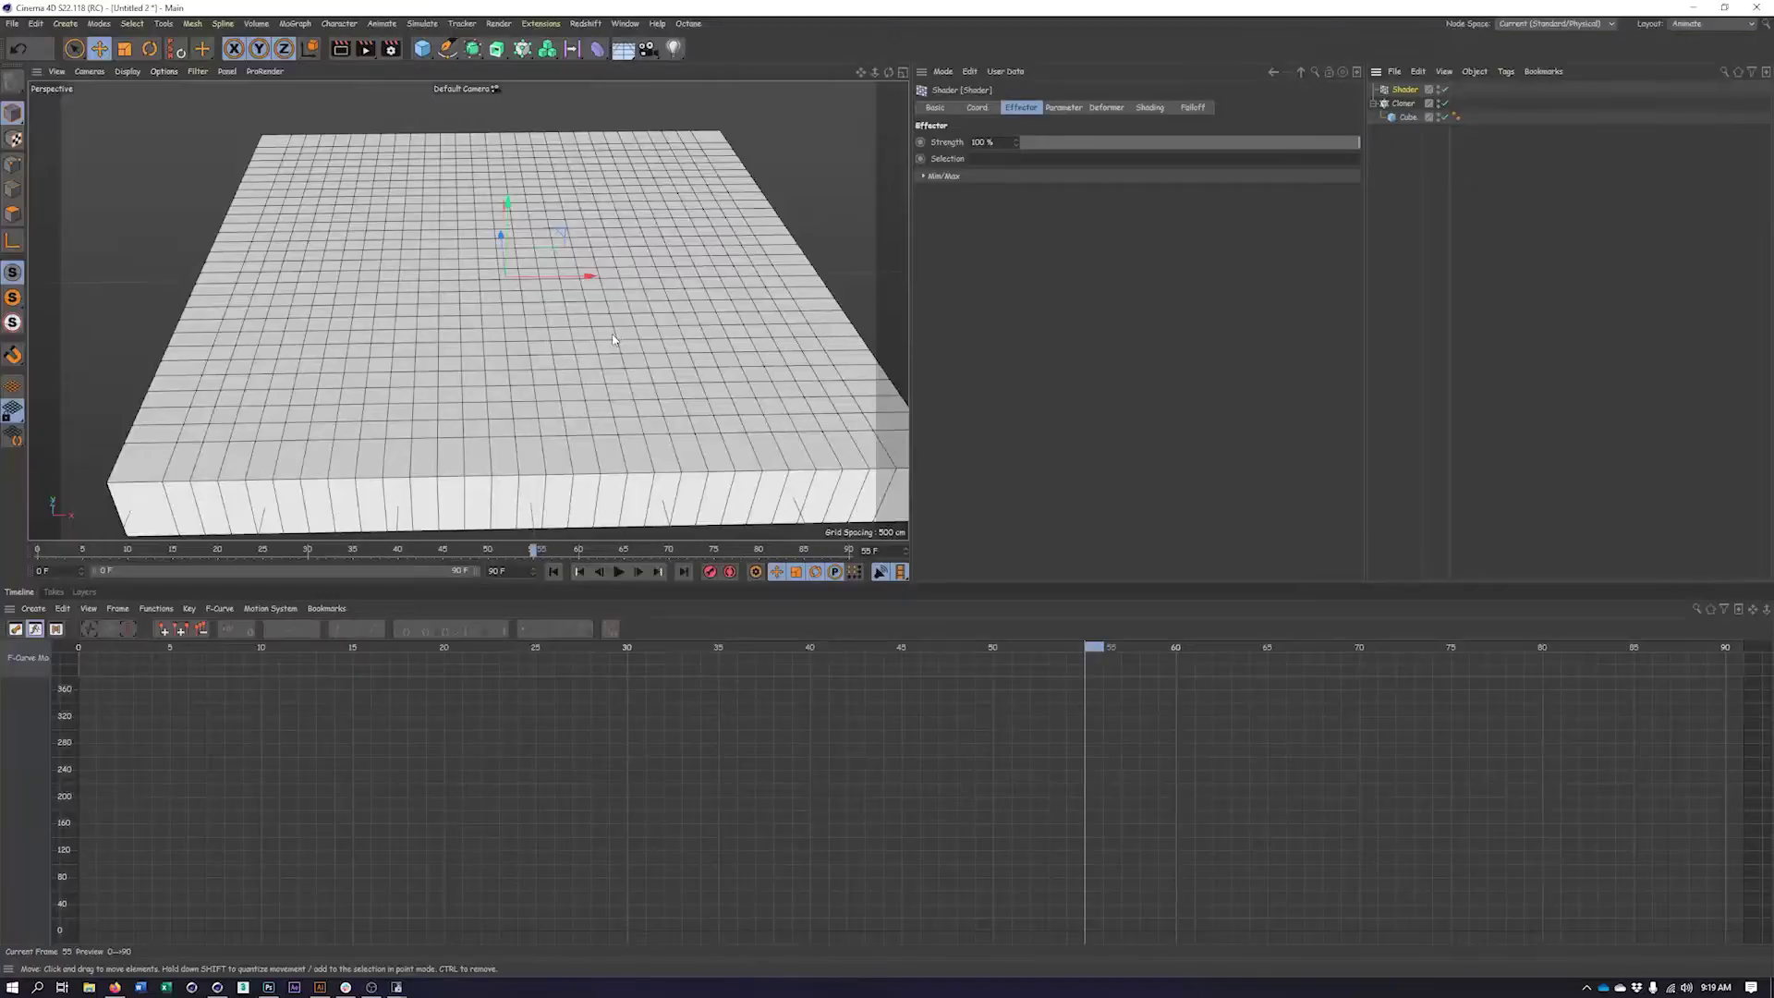
pyautogui.moveTo(617, 355)
pyautogui.keyDown('alt'); pyautogui.mouseDown()
pyautogui.moveTo(601, 338)
pyautogui.moveTo(610, 355)
pyautogui.mouseUp(); pyautogui.keyUp('alt')
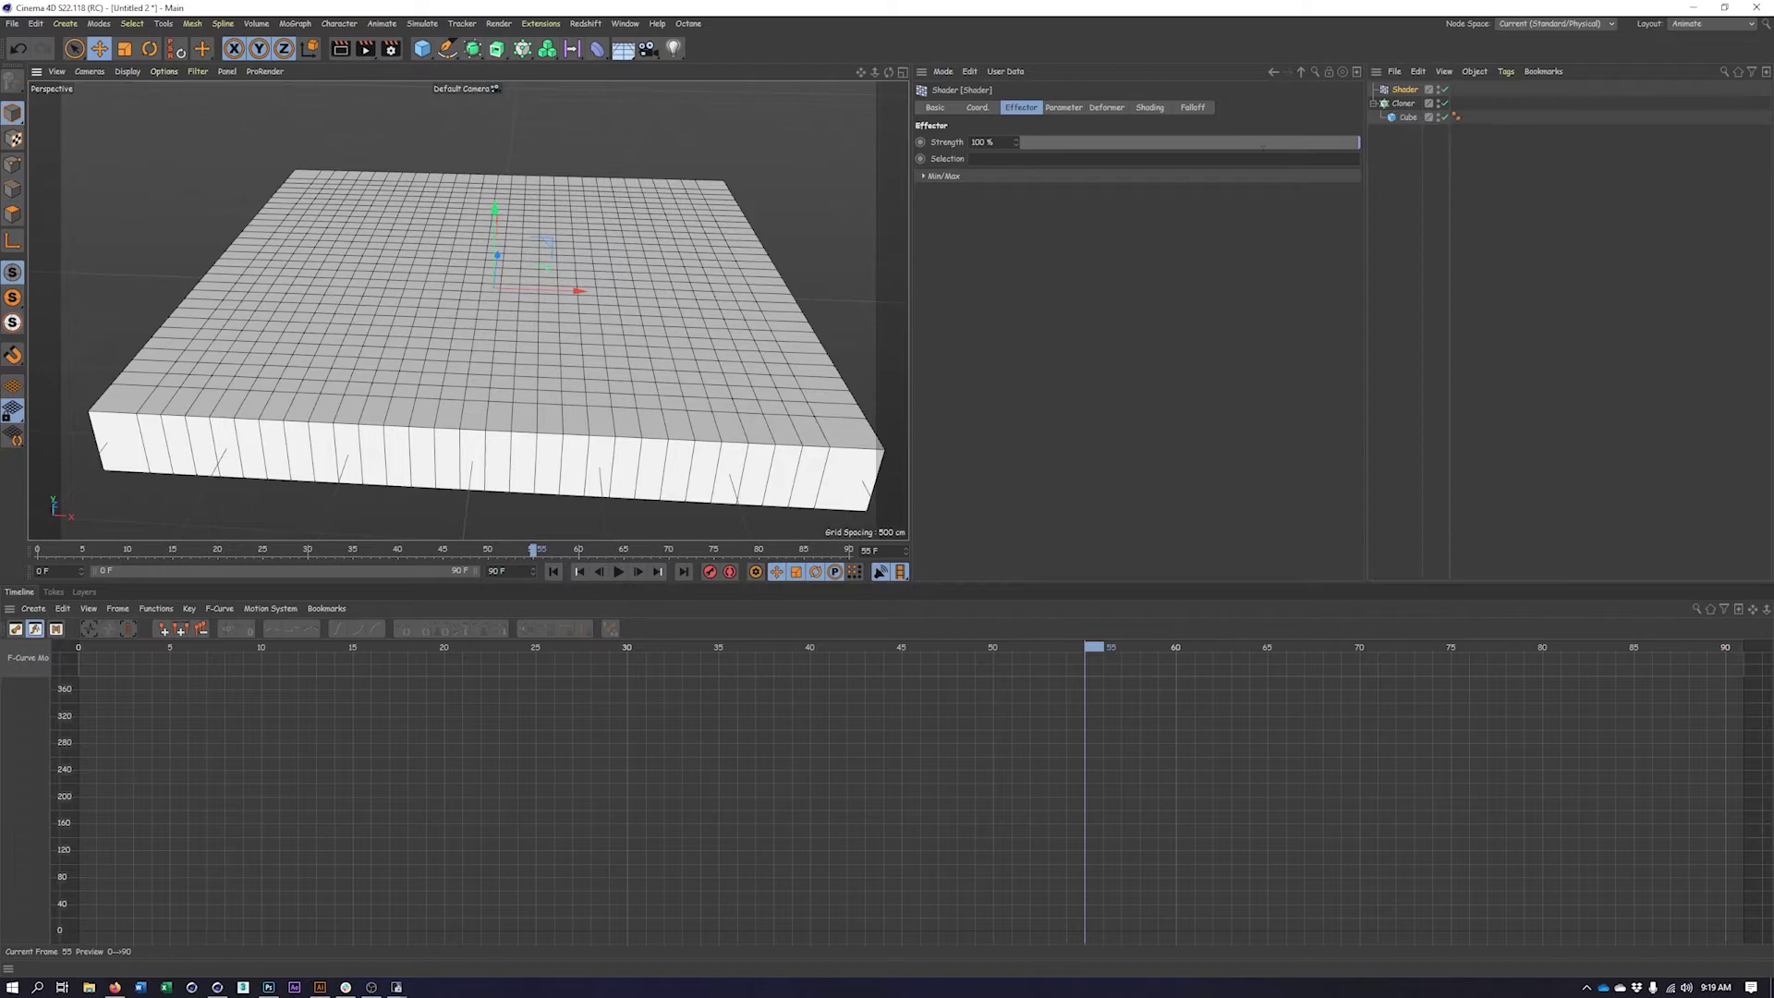
pyautogui.click(1400, 103)
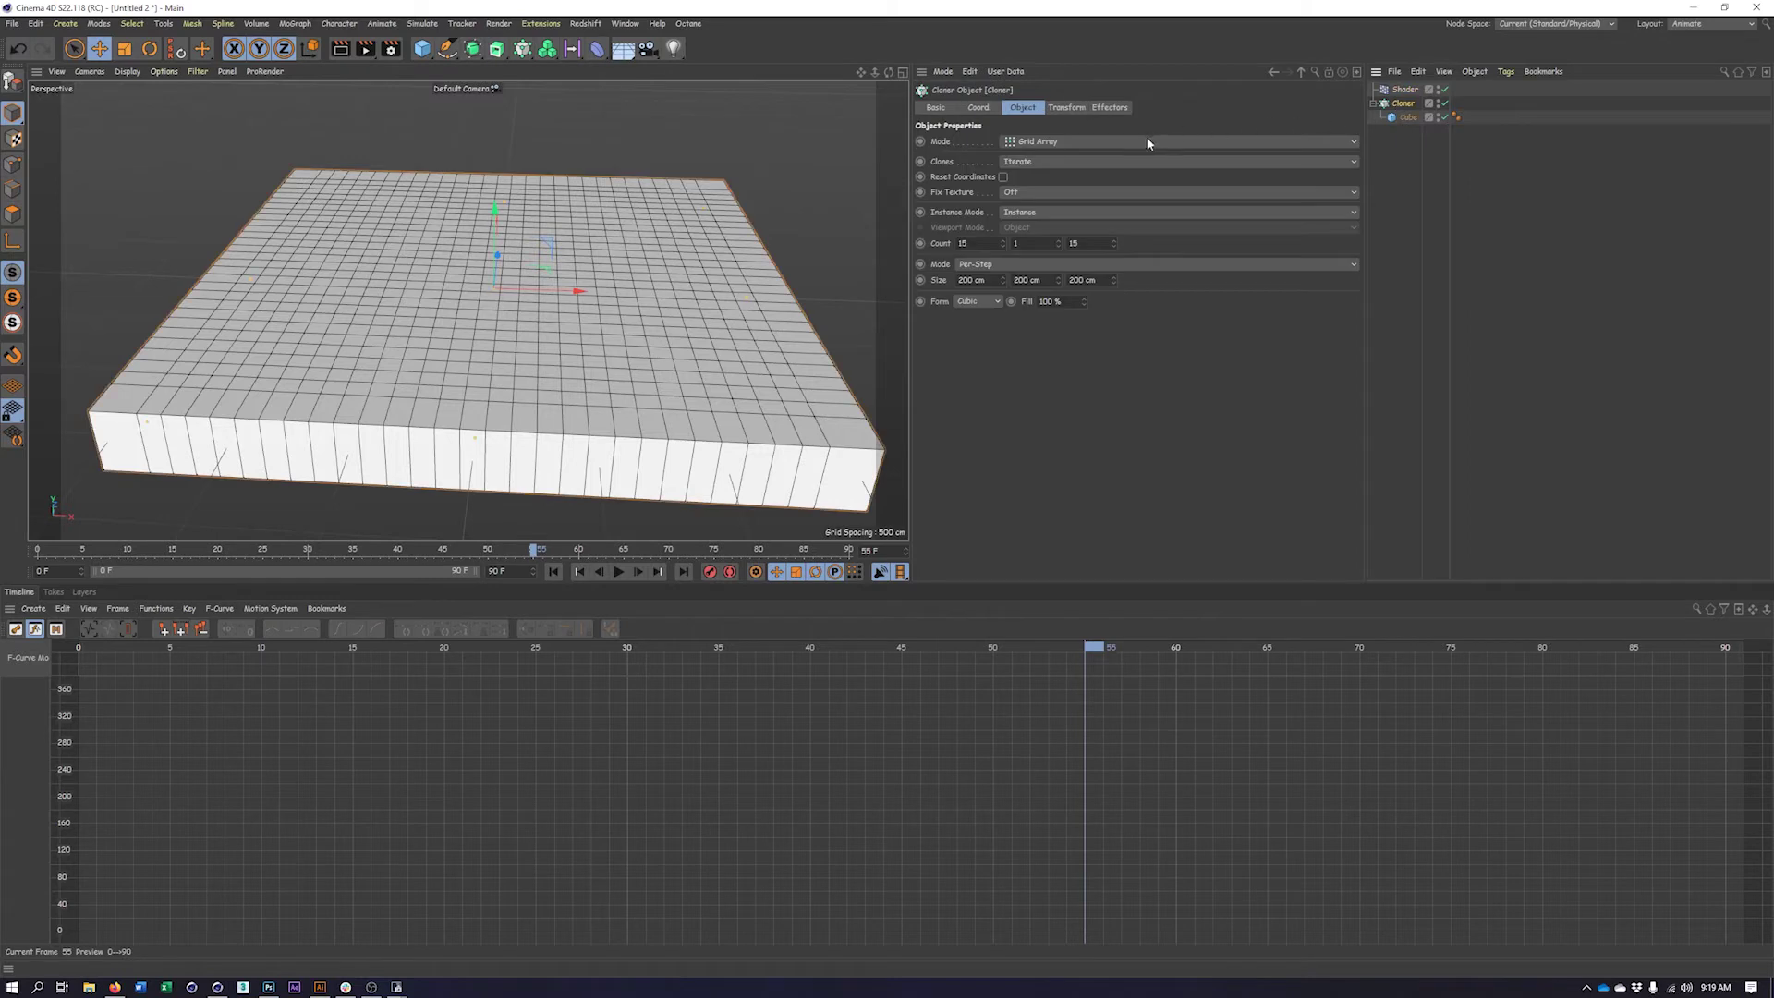
pyautogui.click(1123, 109)
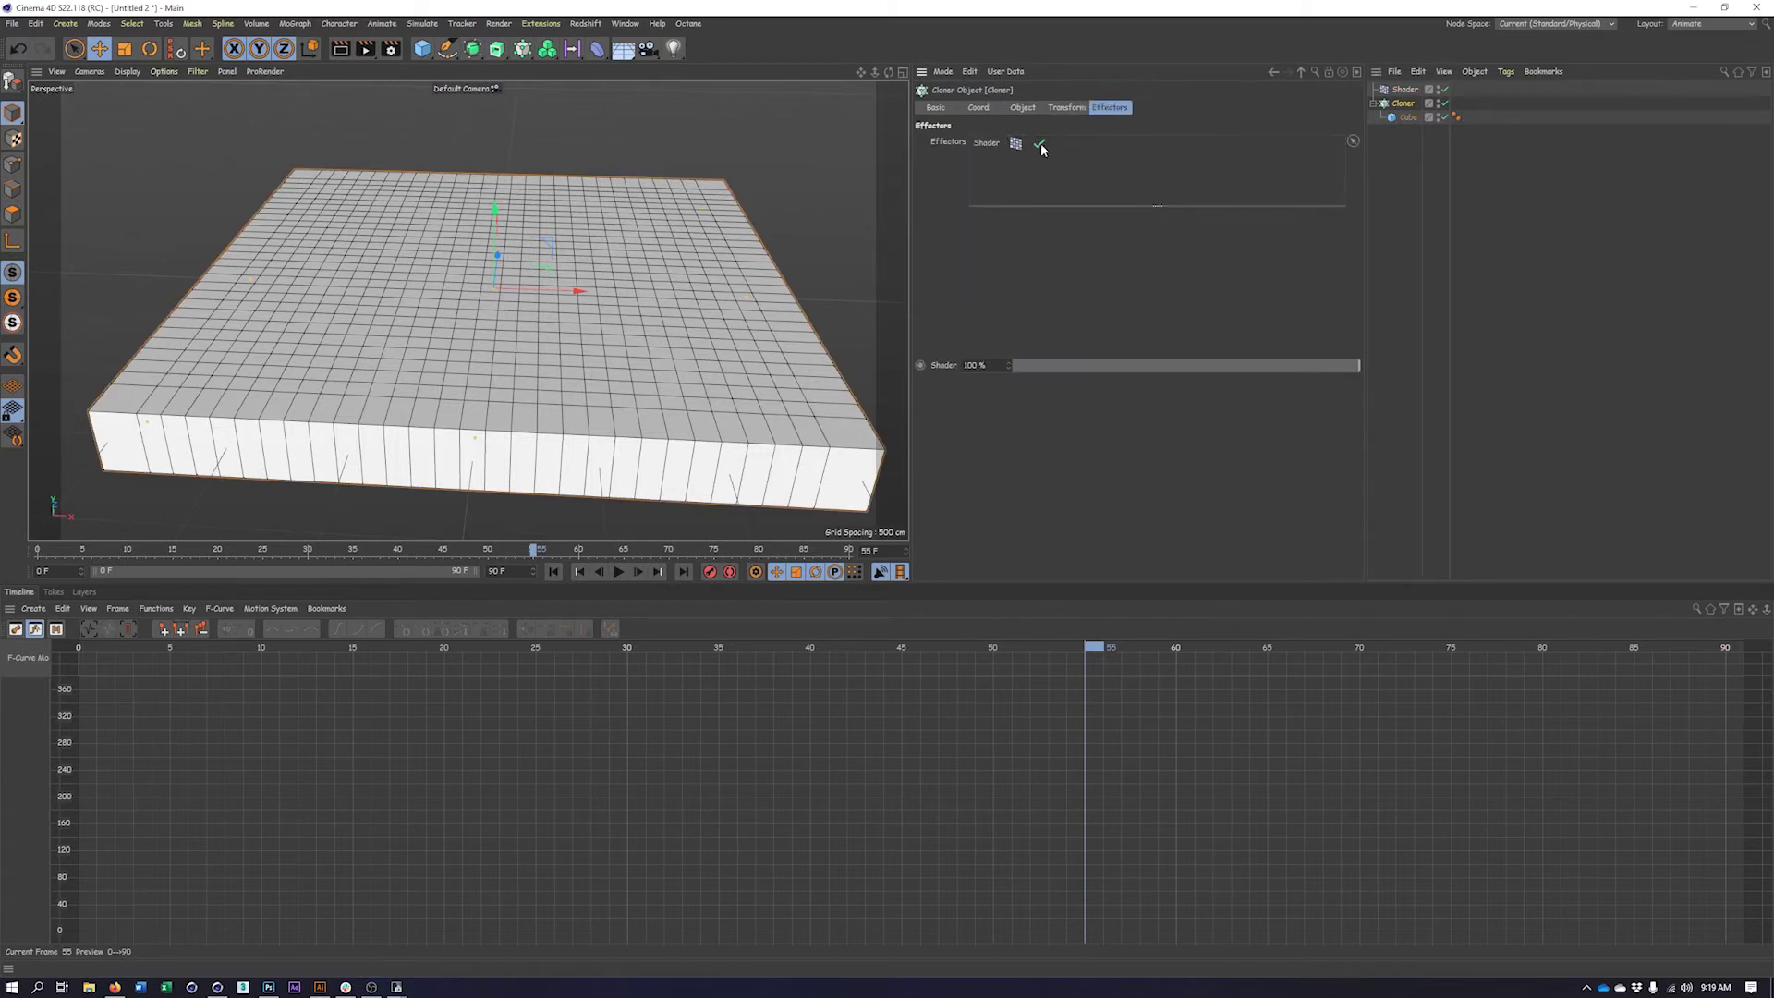
pyautogui.moveTo(1376, 101); pyautogui.dragTo(1391, 90)
pyautogui.moveTo(1026, 168); pyautogui.dragTo(1026, 168)
# Make the Shader effector offset Position Y by 100 cm instead of scaling
pyautogui.click(1400, 93)
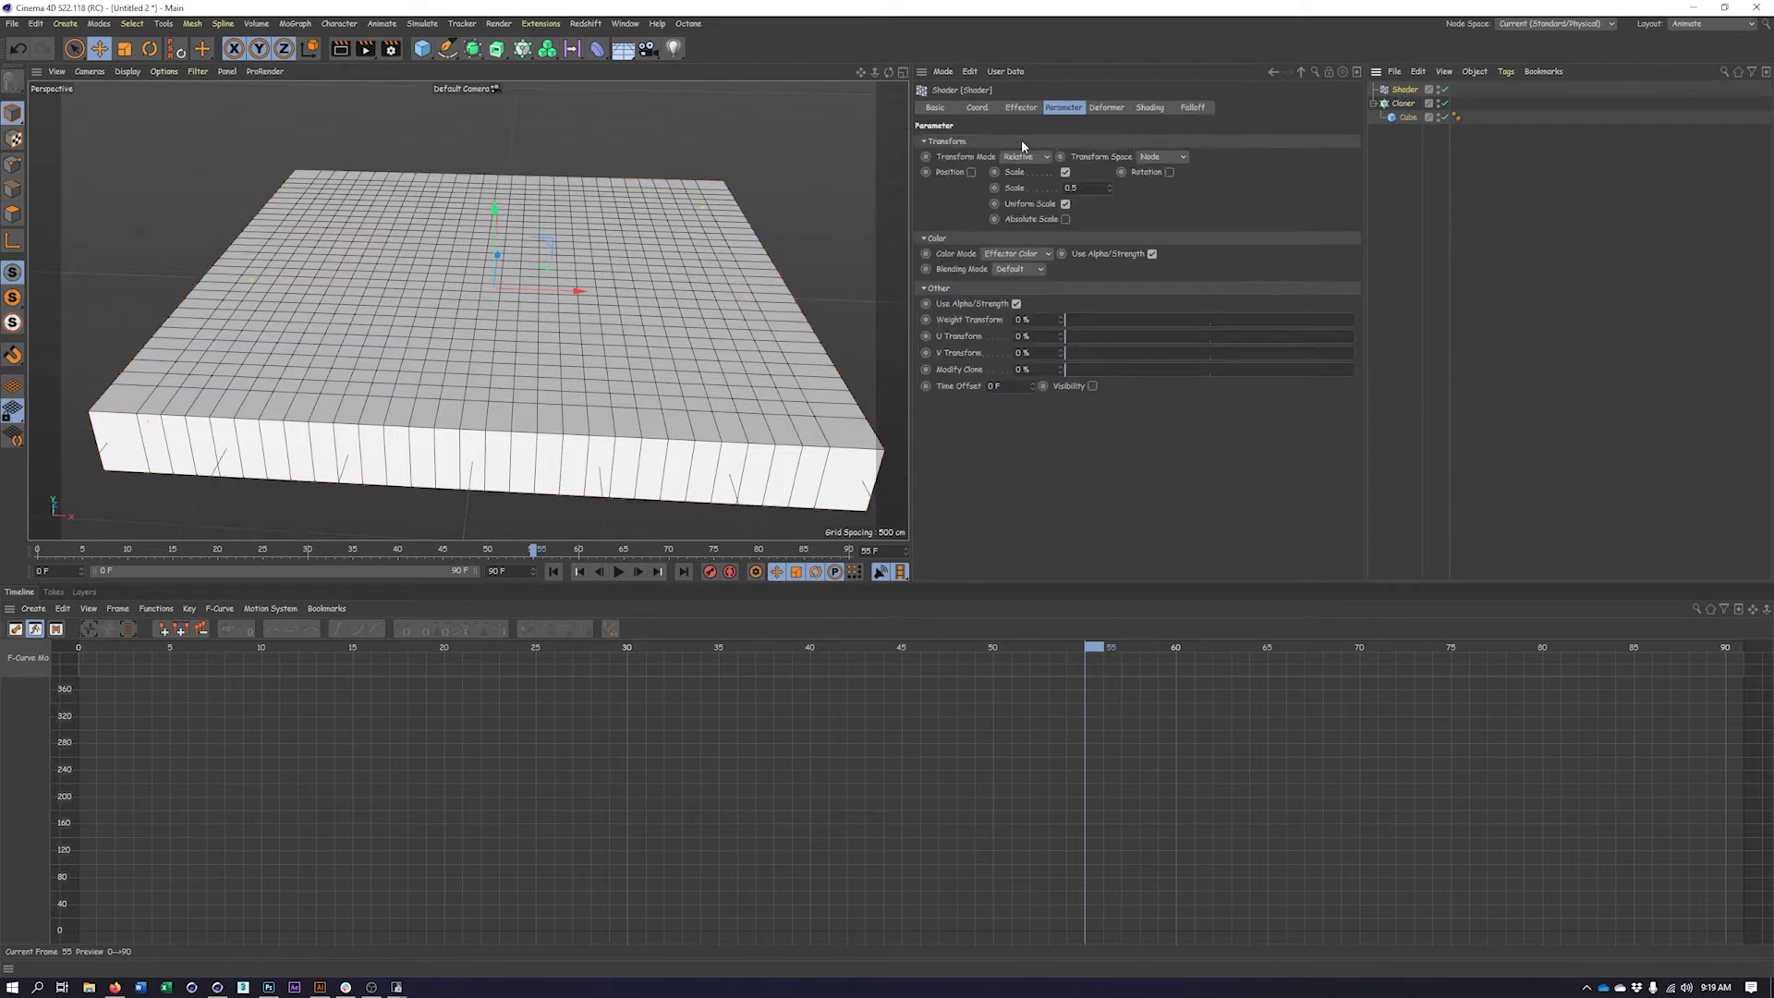
pyautogui.click(1065, 173)
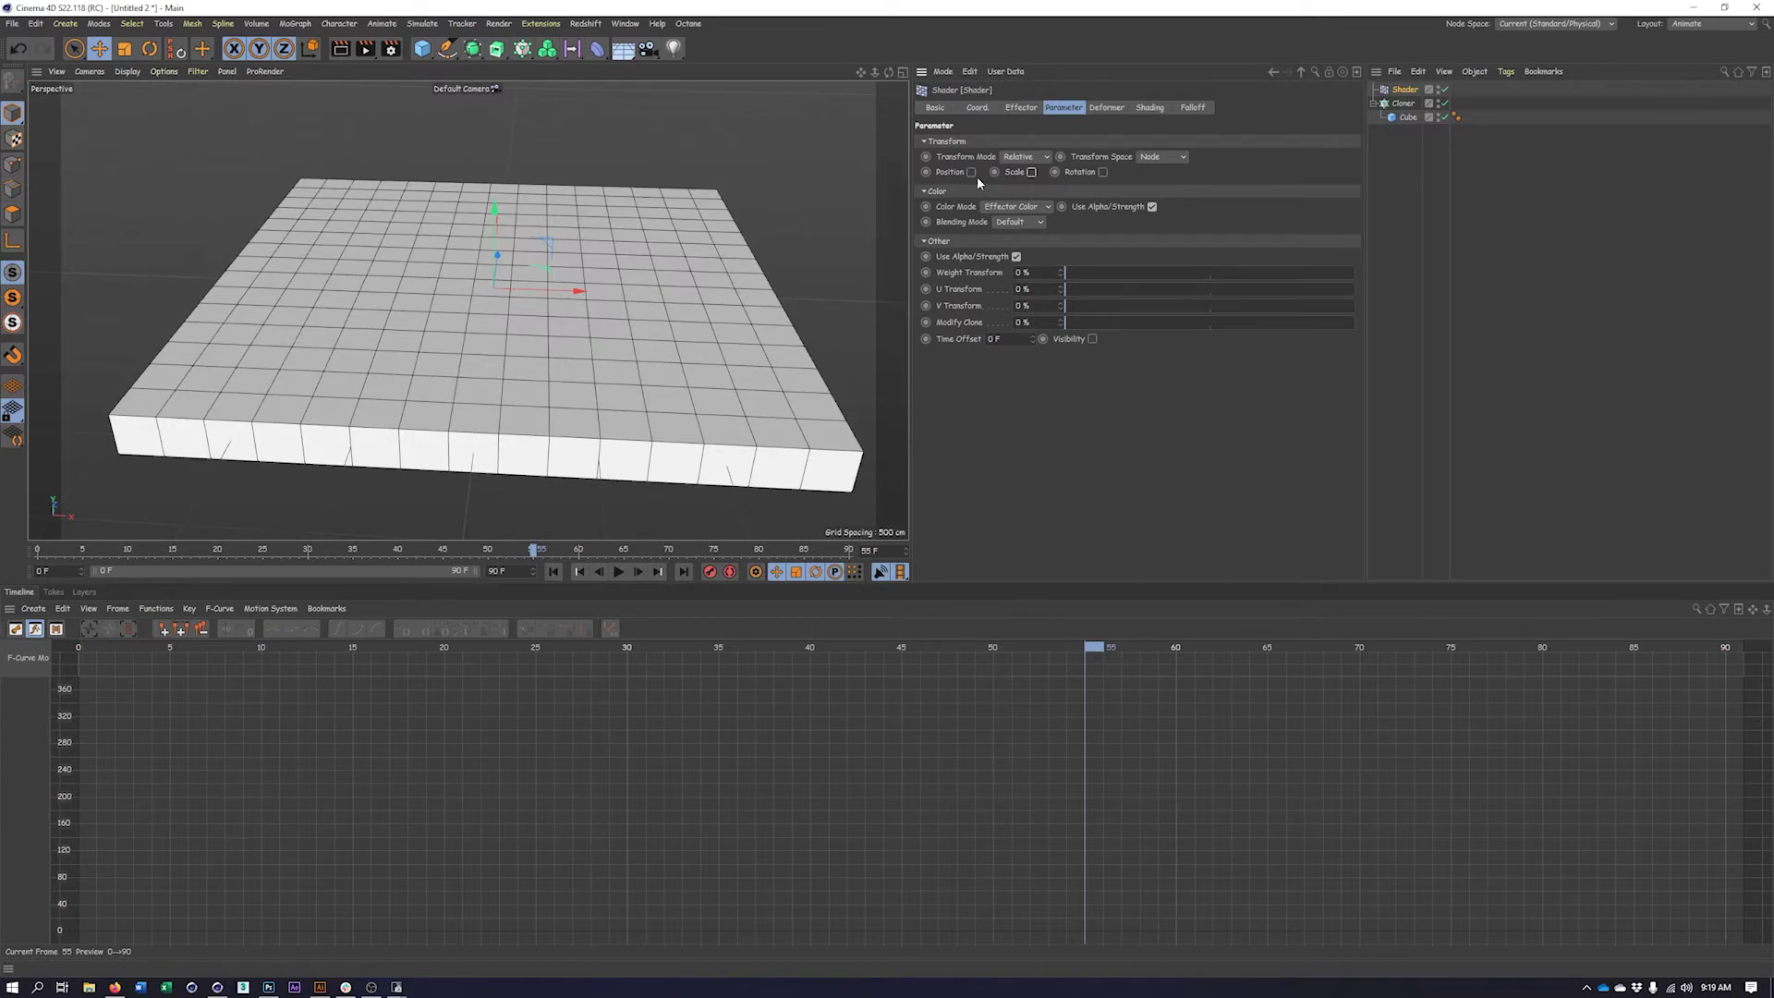
pyautogui.click(971, 172)
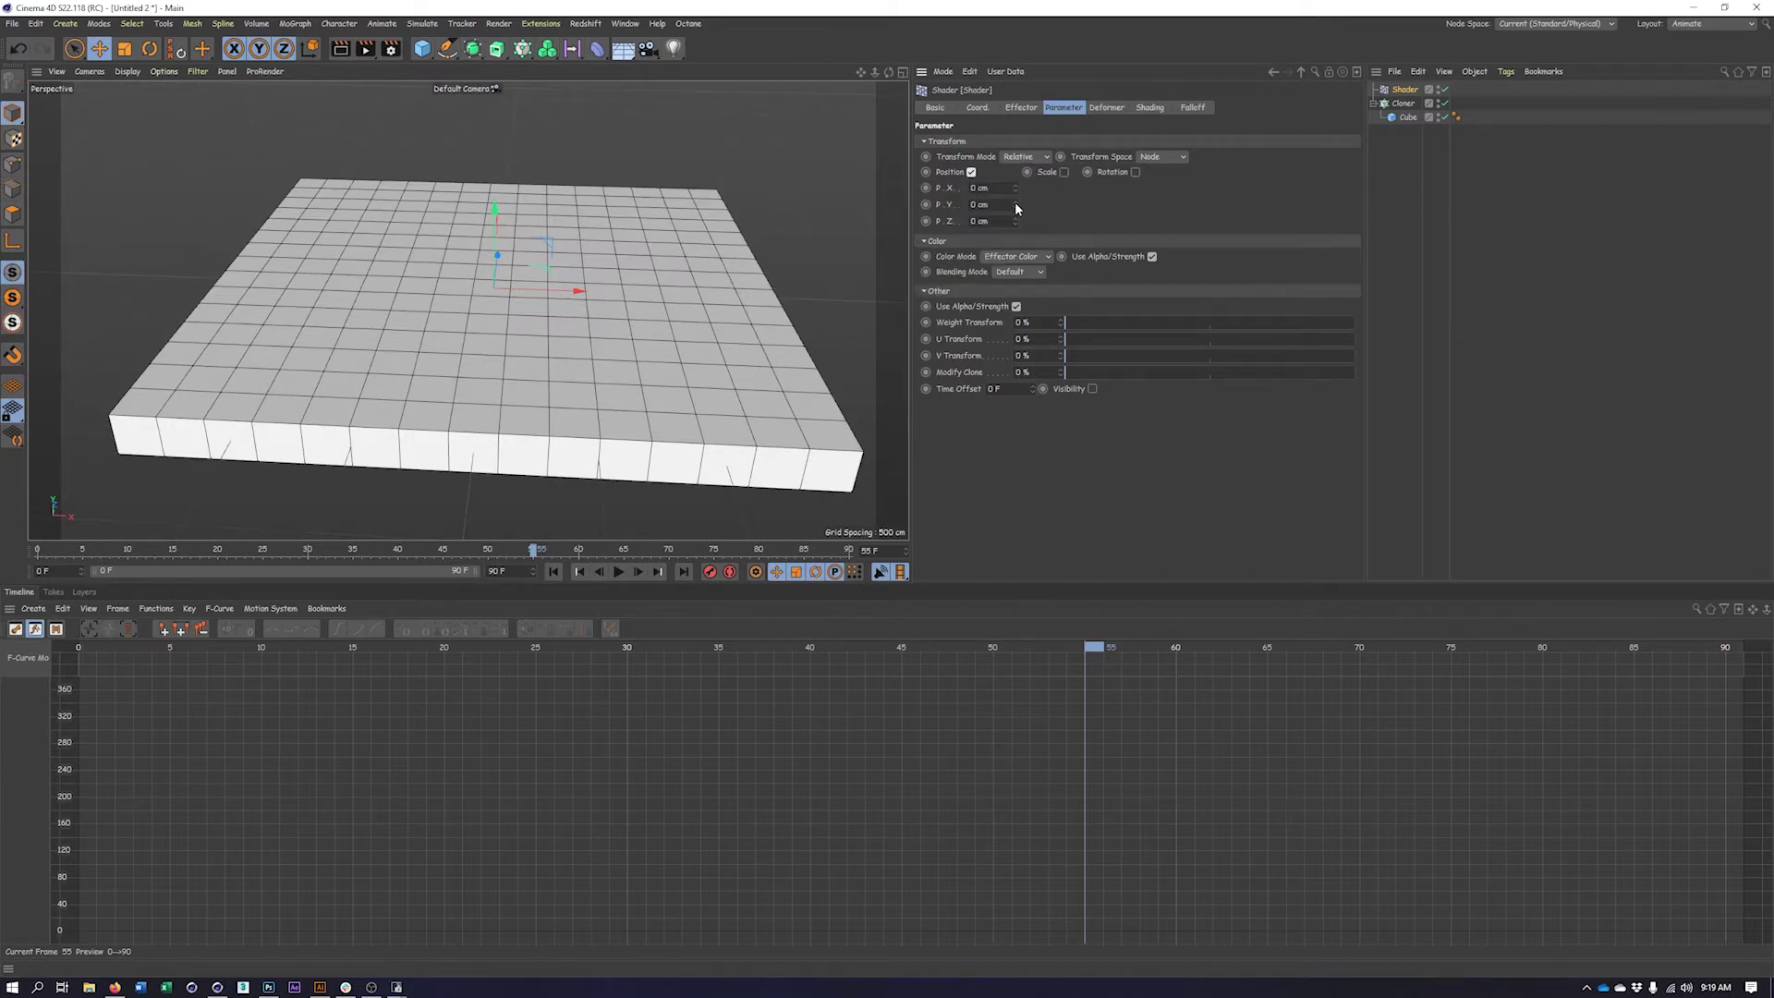
pyautogui.moveTo(1015, 204); pyautogui.dragTo(1063, 205)
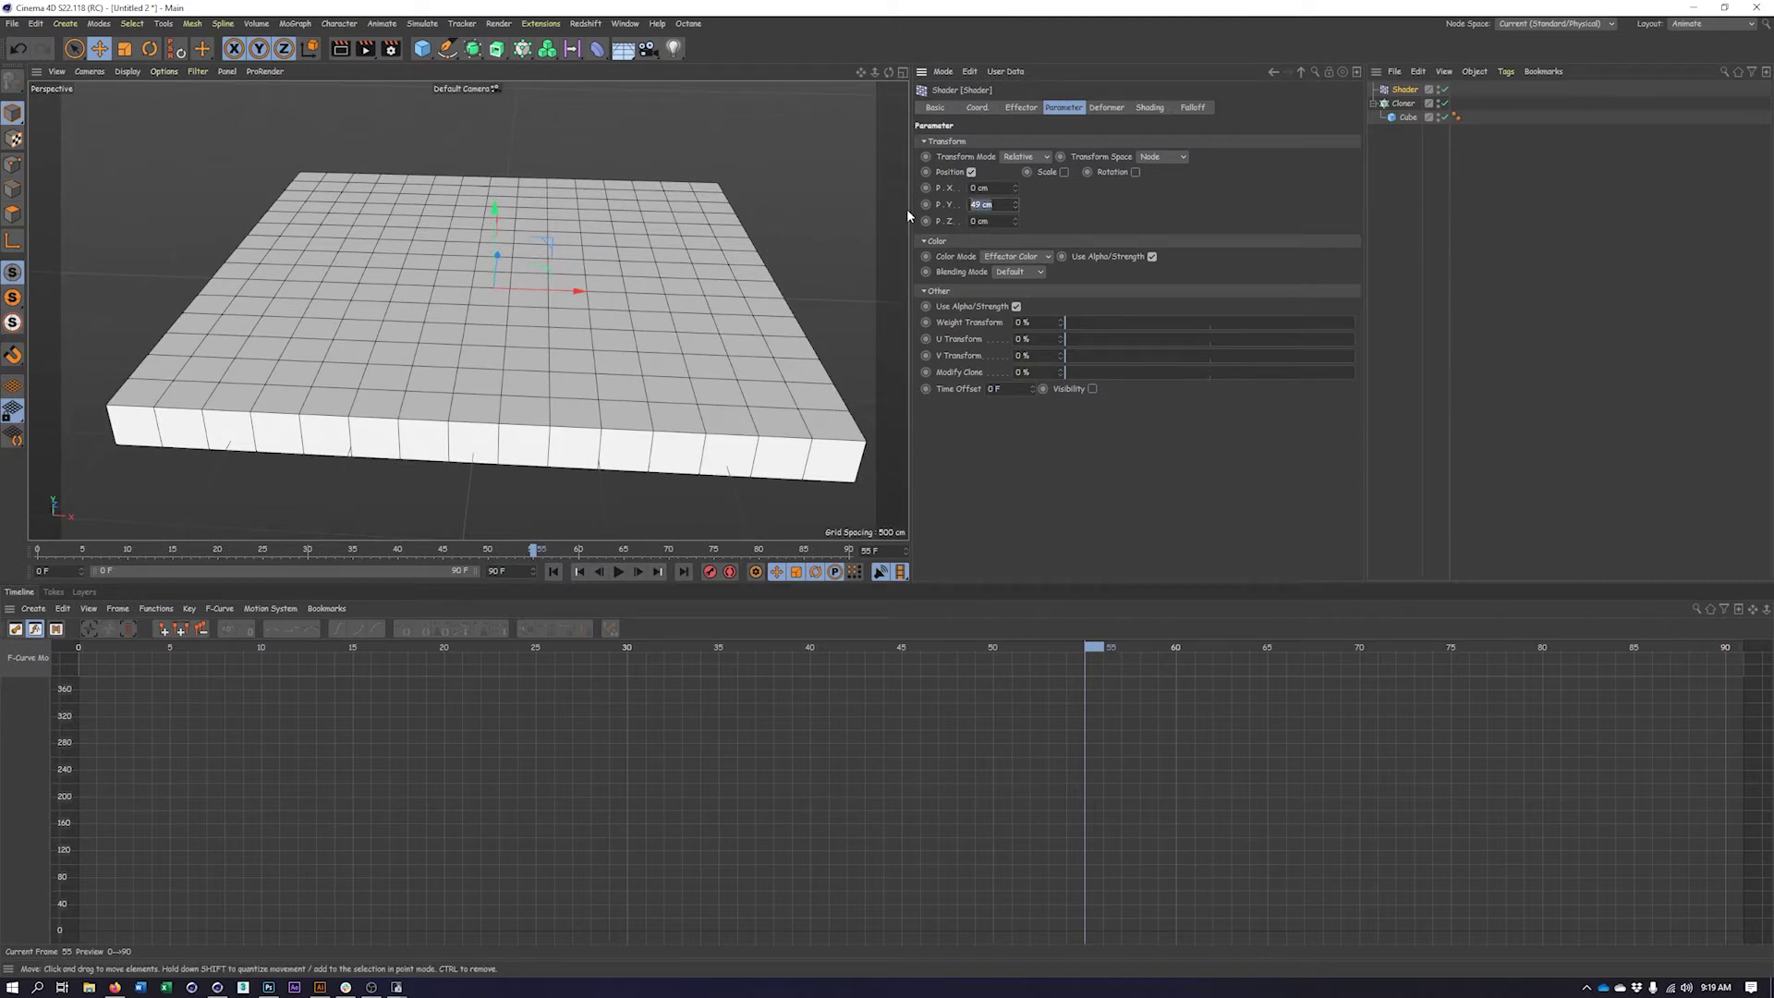
pyautogui.write('100')
pyautogui.press('Return')
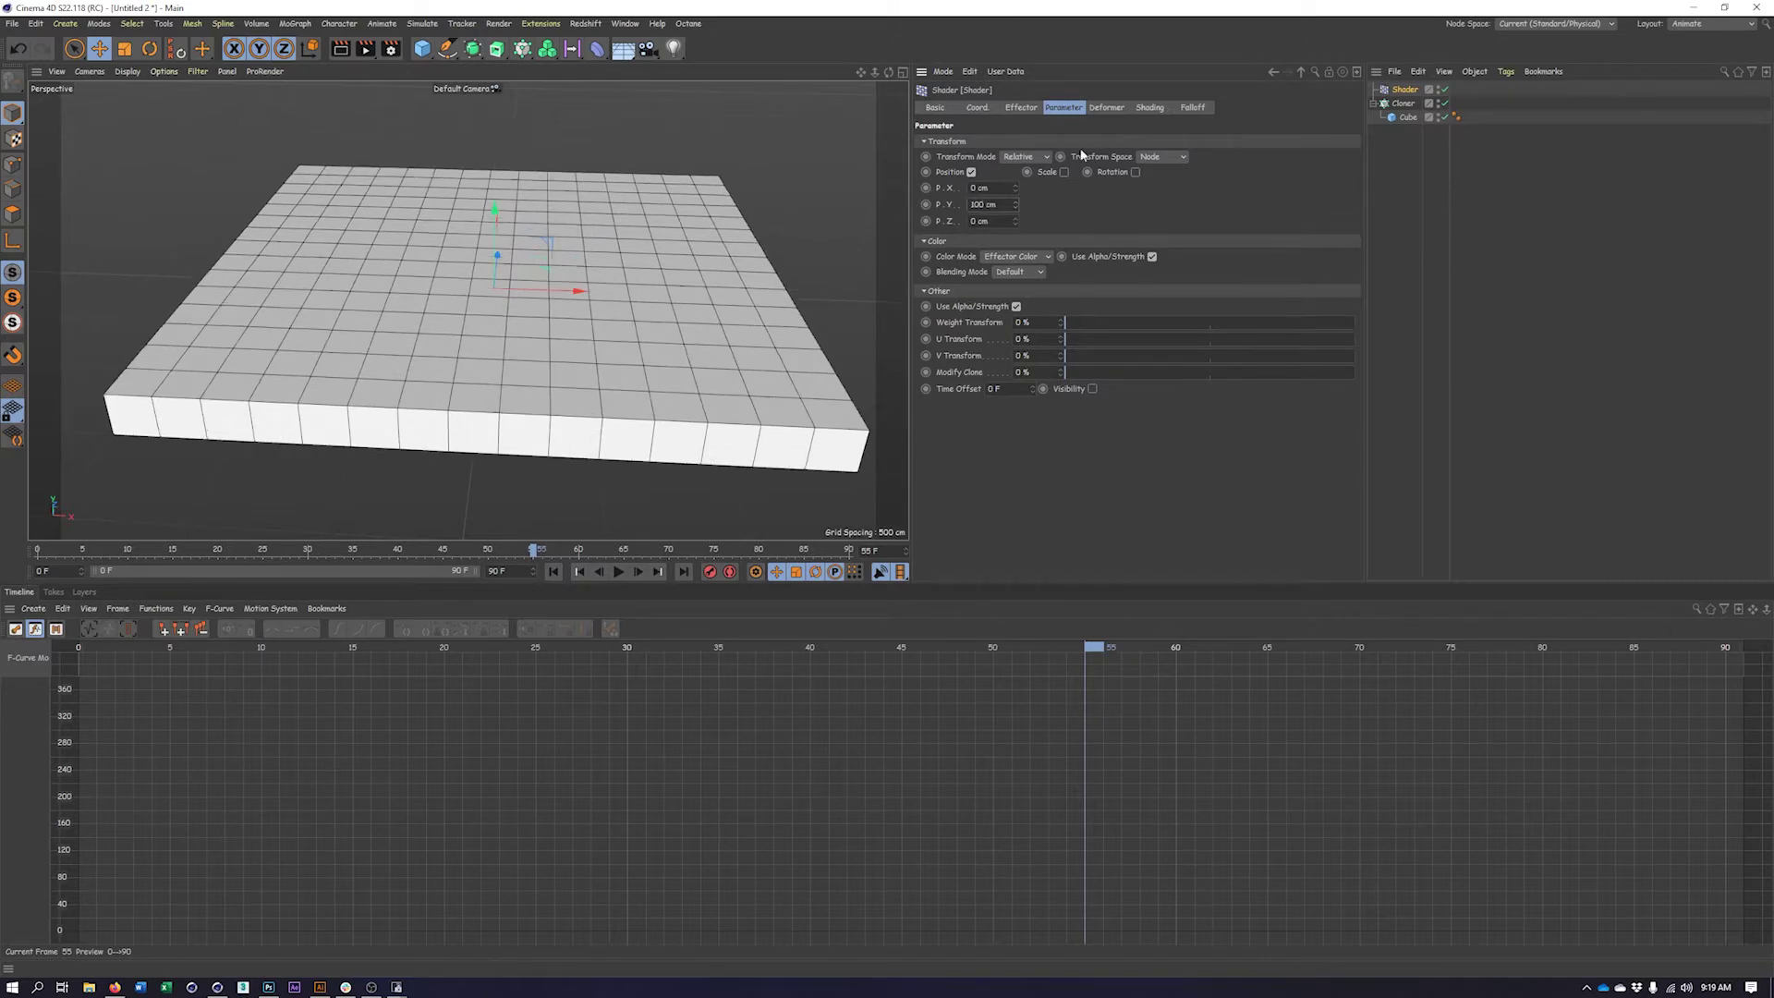
pyautogui.click(1151, 107)
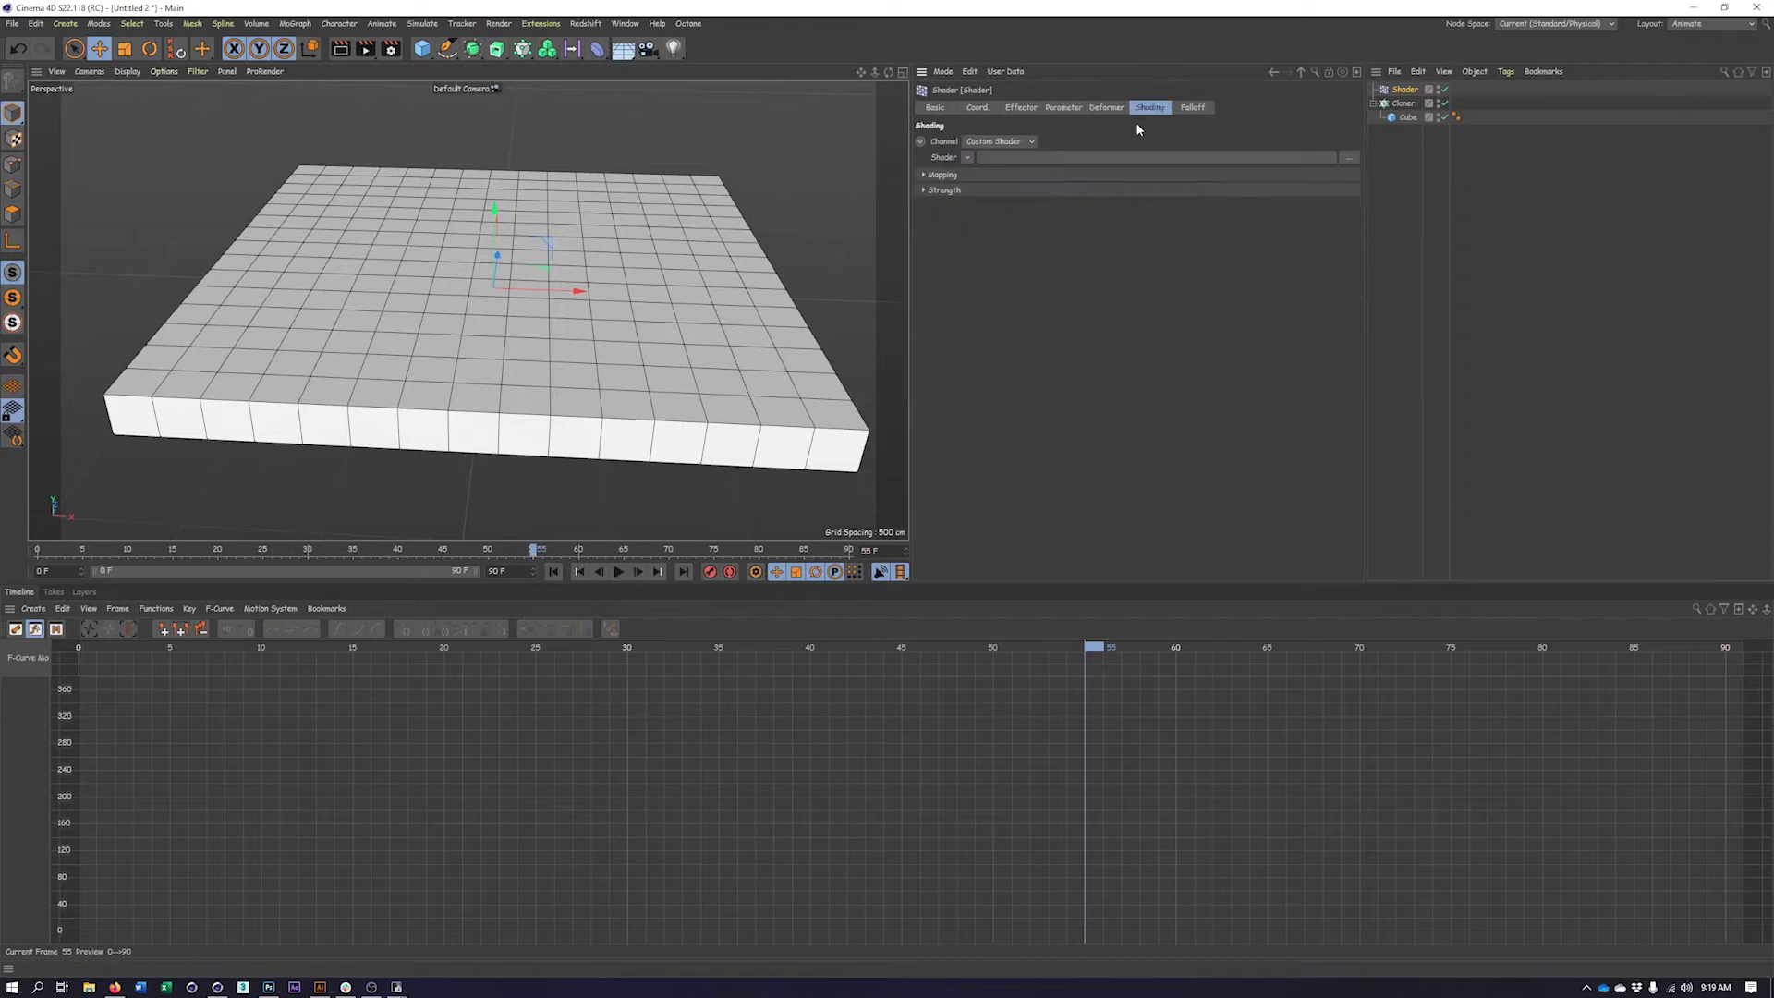
# Load a Noise shader into the Shader effector's shader channel and open its settings
pyautogui.click(968, 157)
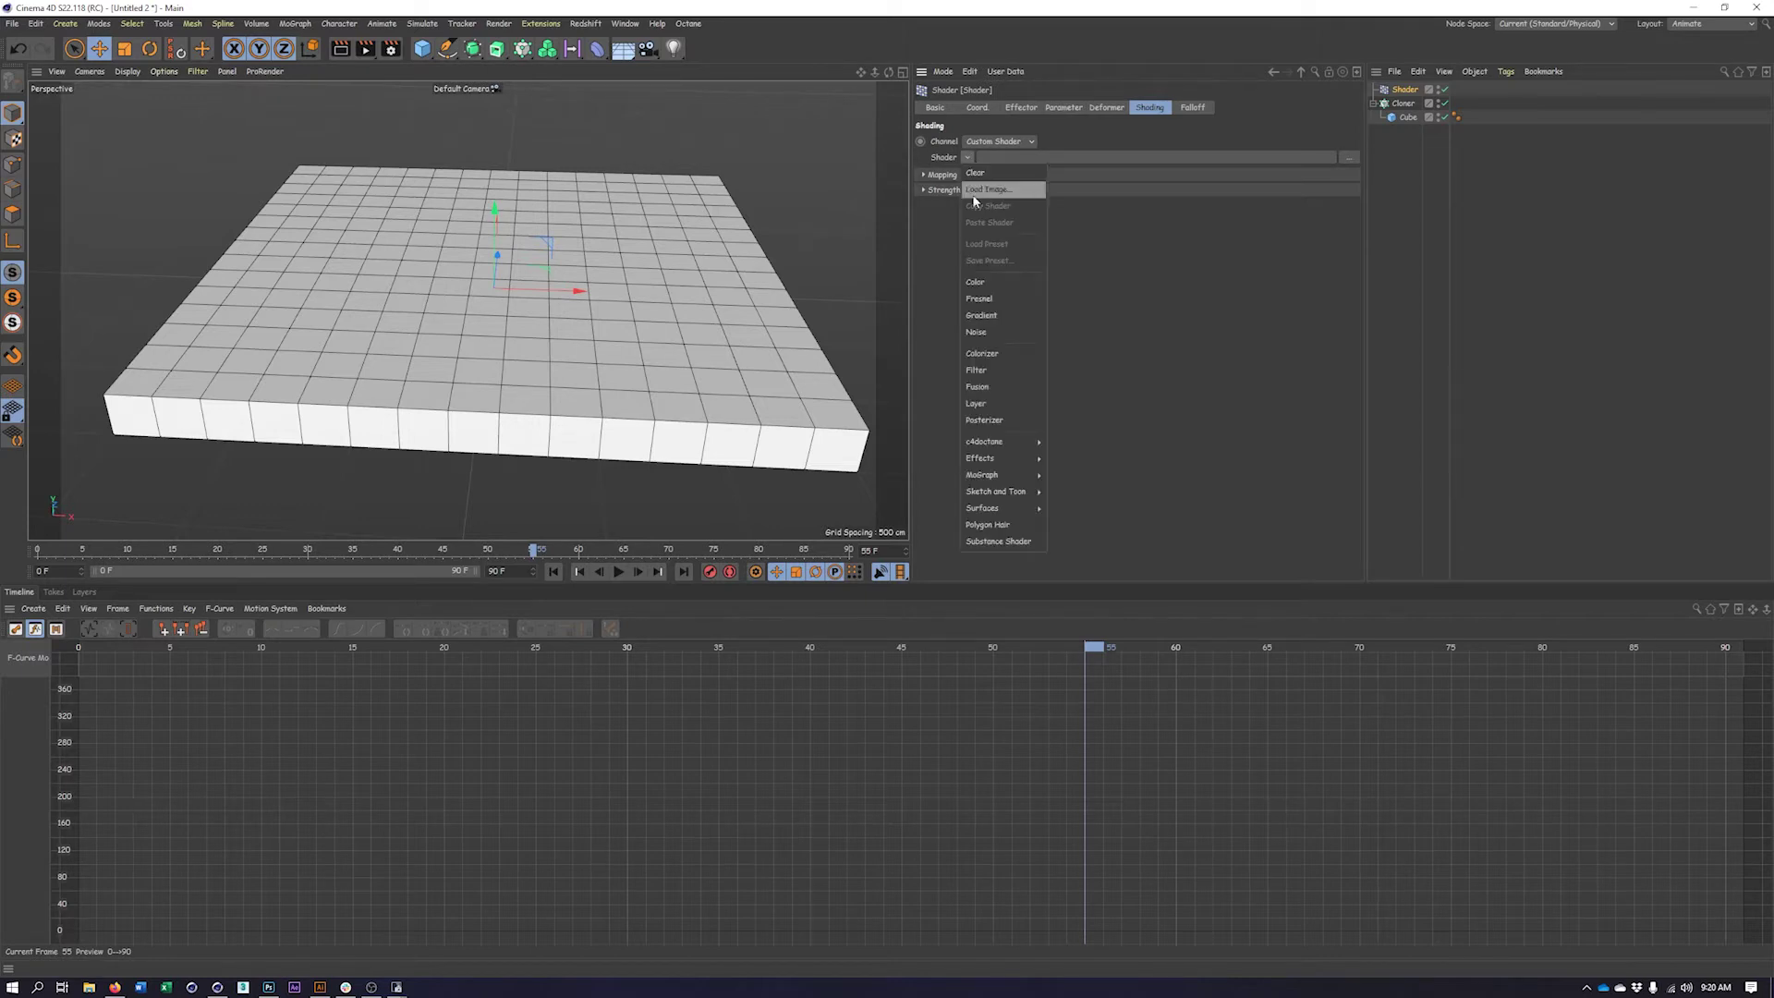
pyautogui.click(972, 335)
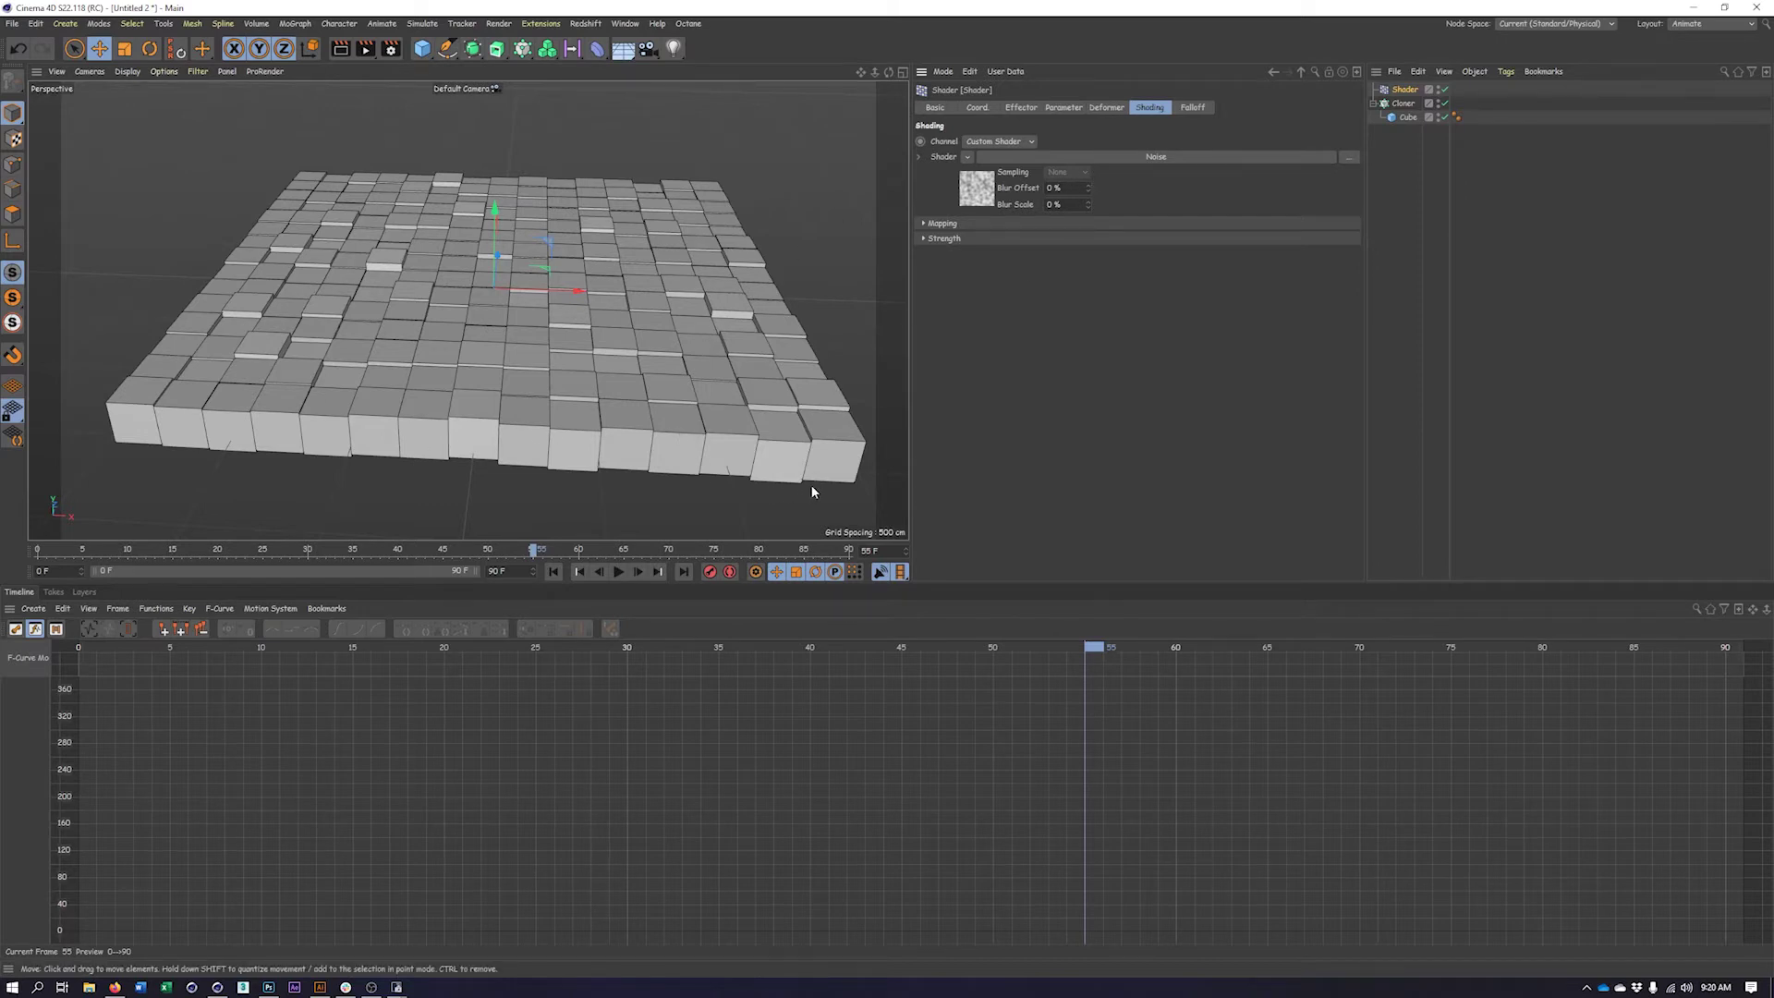
pyautogui.click(1151, 157)
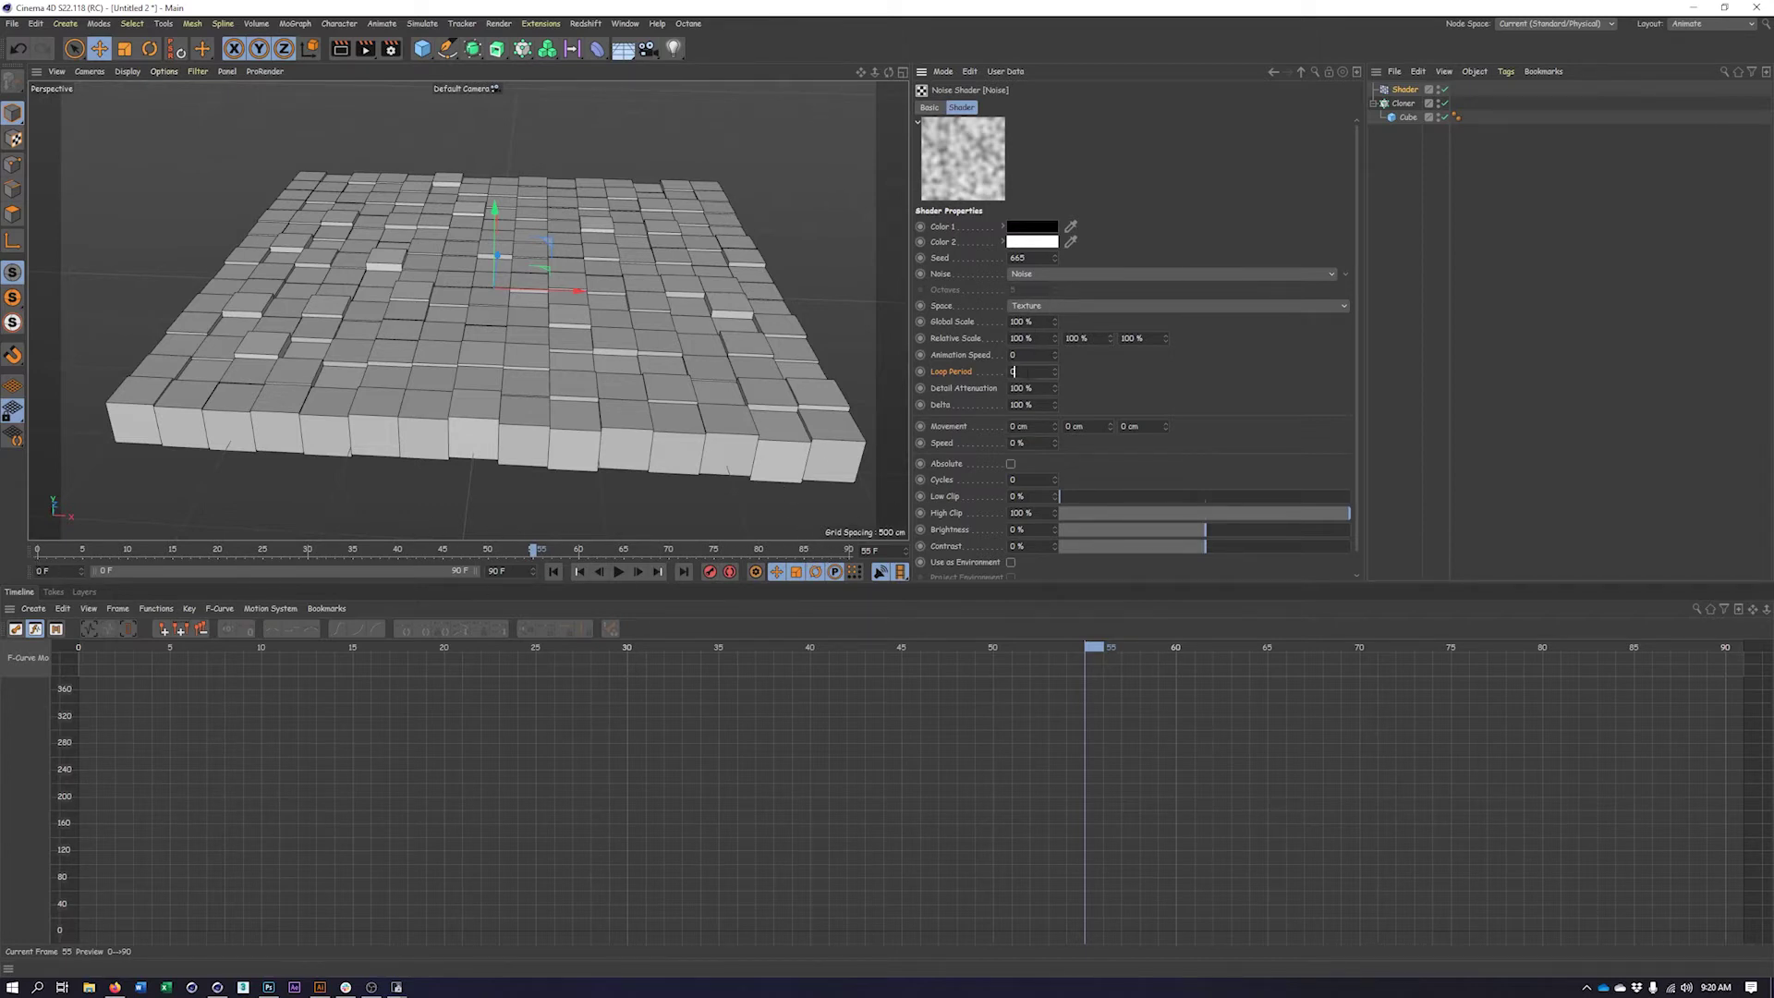
# Give the Noise shader Loop Period 3 and Animation Speed 1, then play the loop
pyautogui.write('3')
pyautogui.press('Return')
pyautogui.write('1')
pyautogui.press('Return')
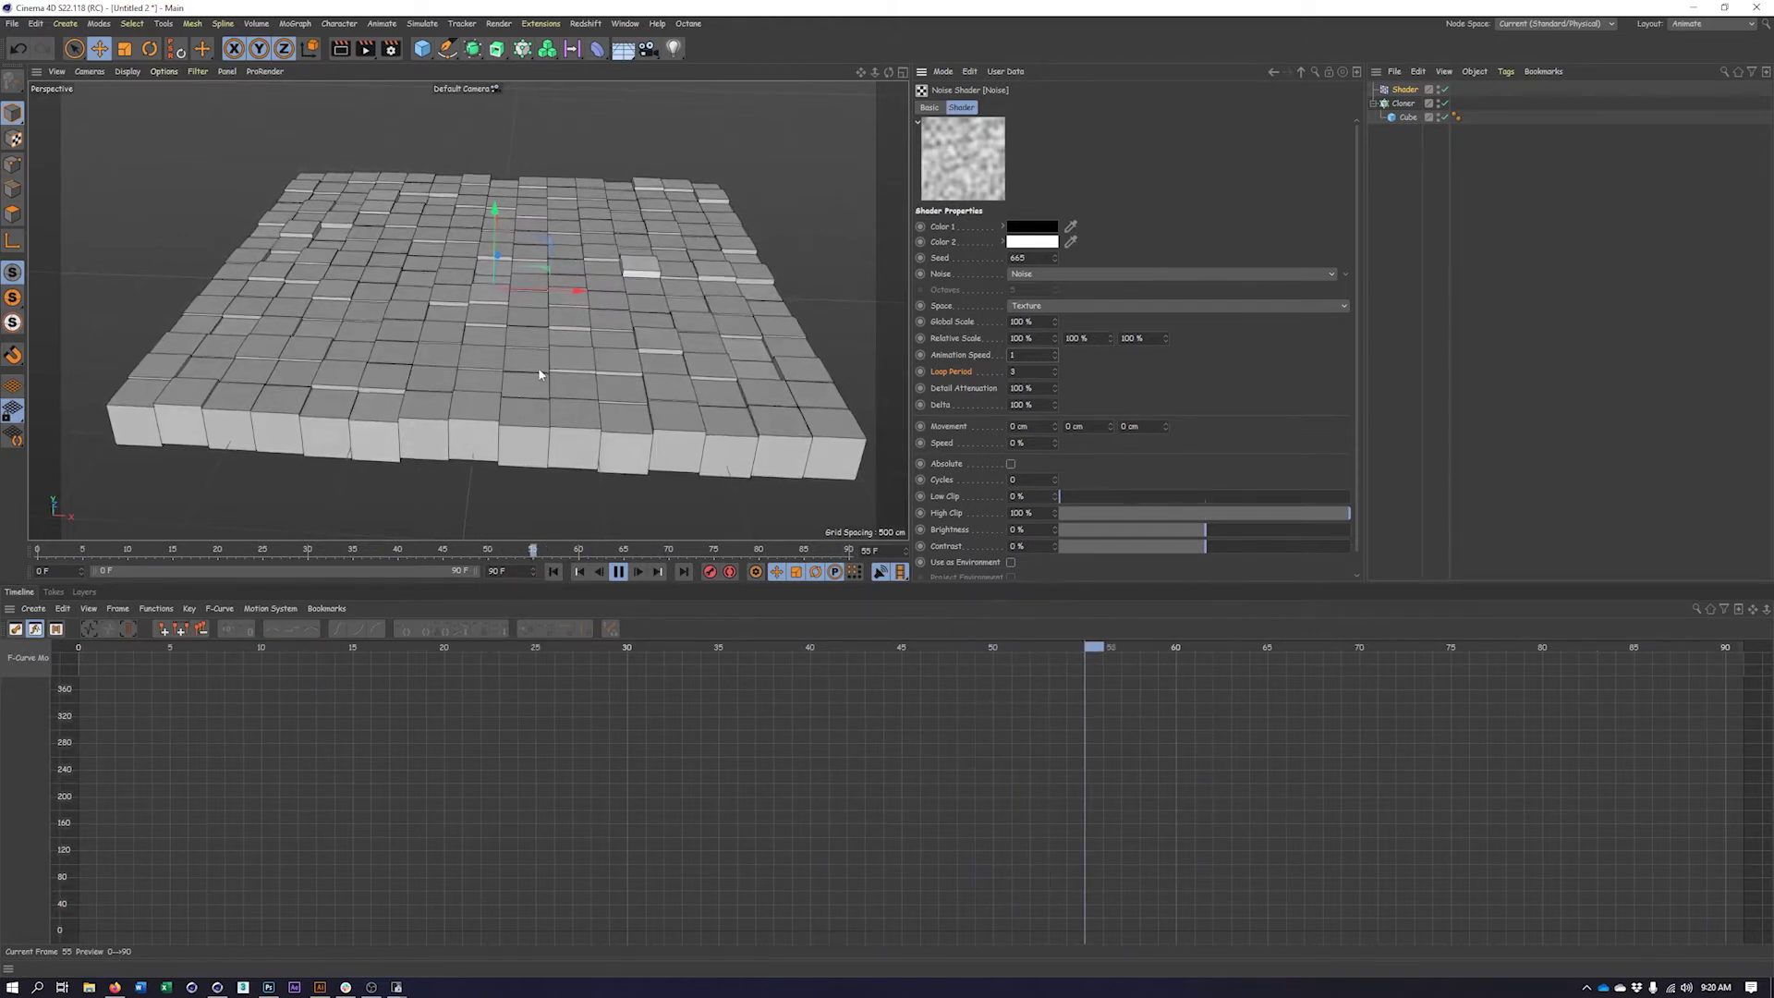
pyautogui.click(532, 573)
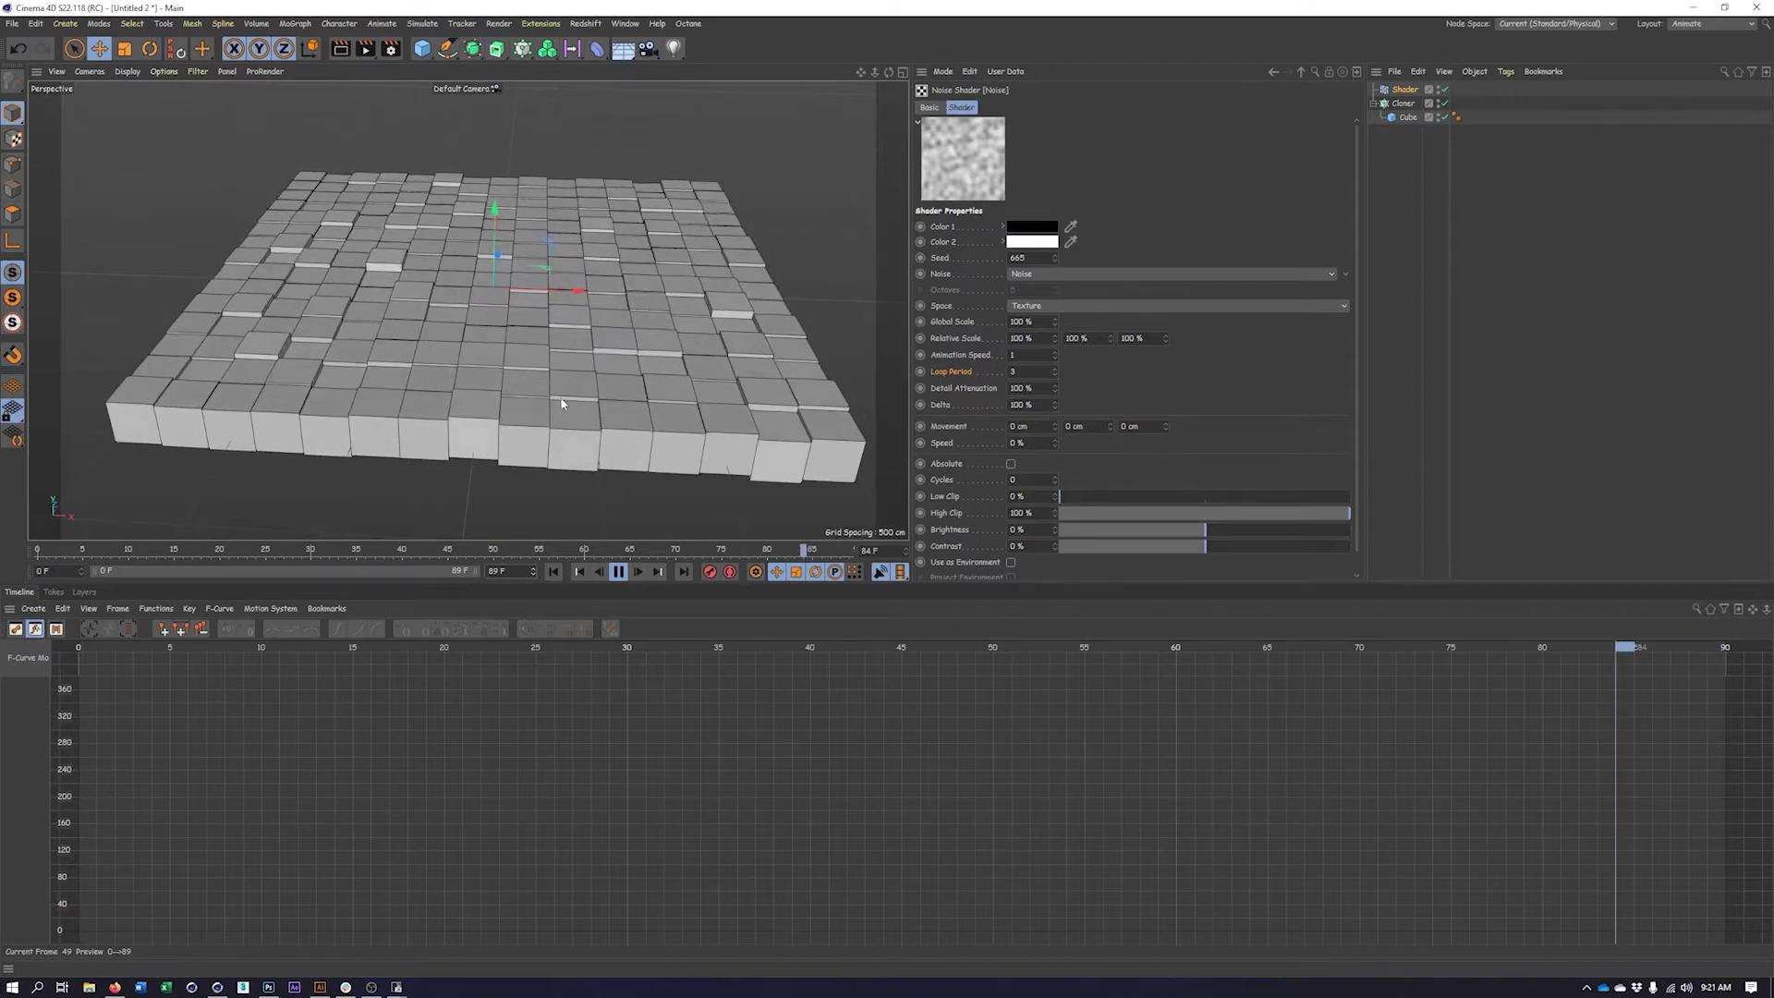
pyautogui.keyDown('alt'); pyautogui.moveTo(561, 404); pyautogui.dragTo(659, 372); pyautogui.keyUp('alt')
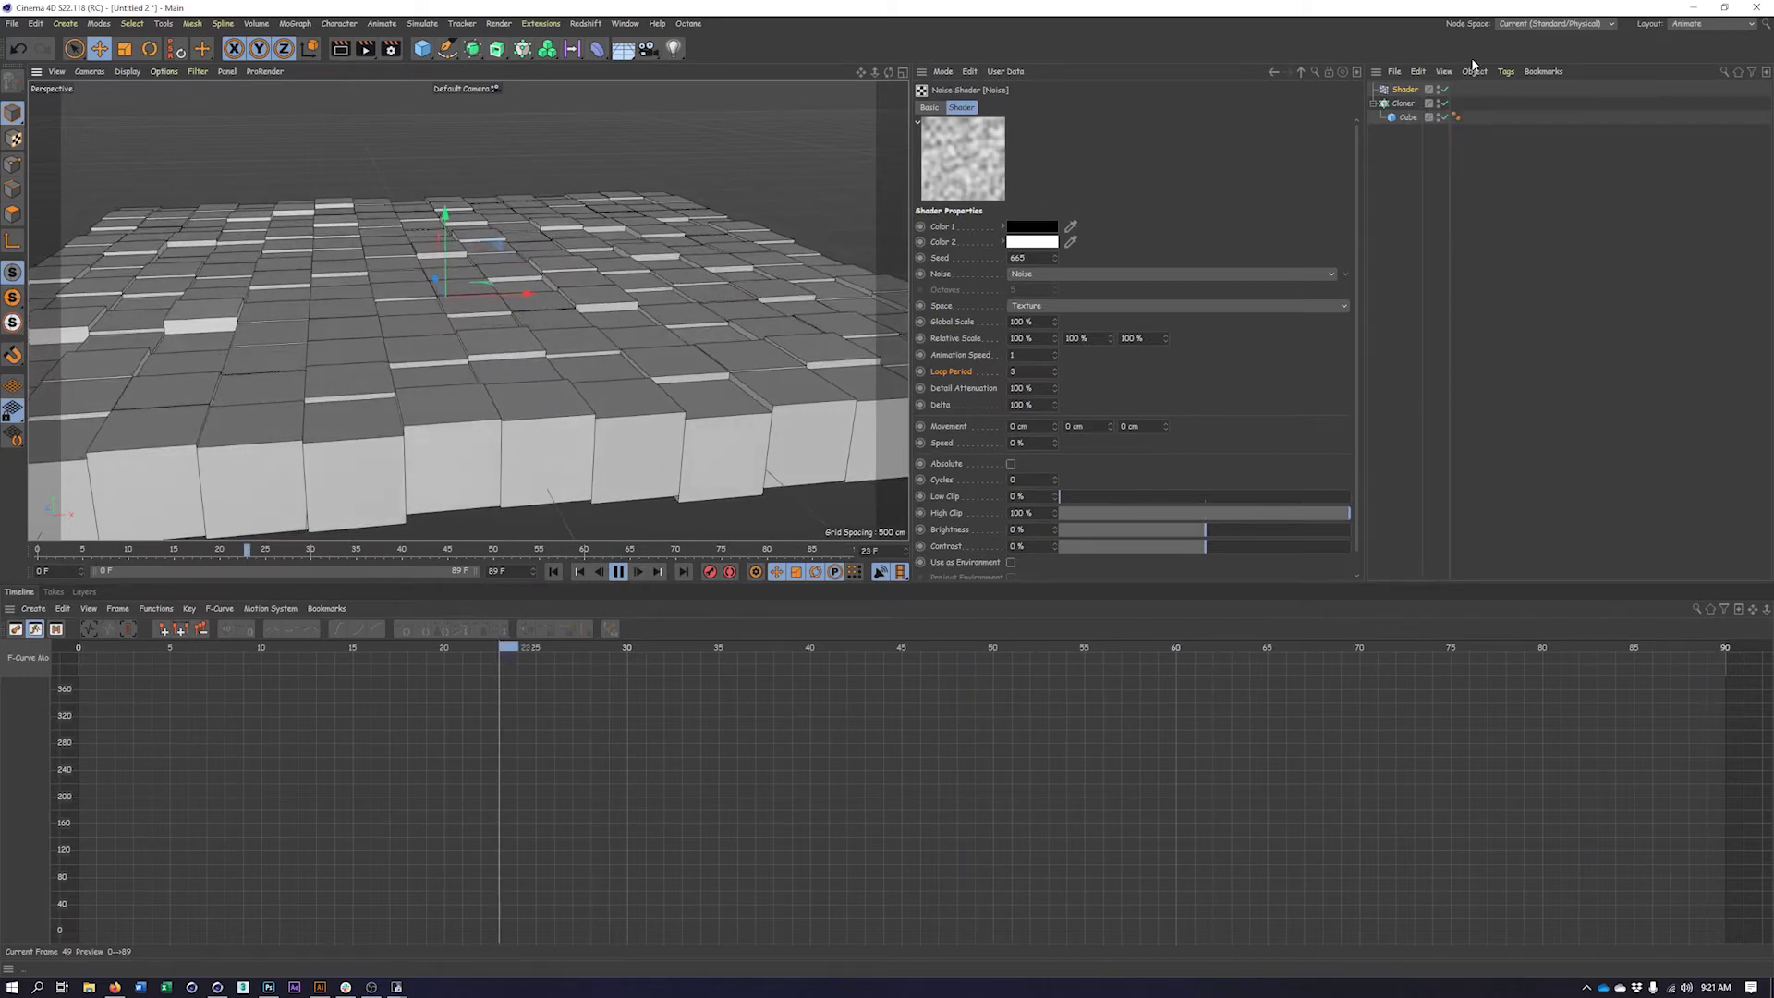
# Raise the Shader effector's P.Y position offset to 325 cm
pyautogui.click(1405, 89)
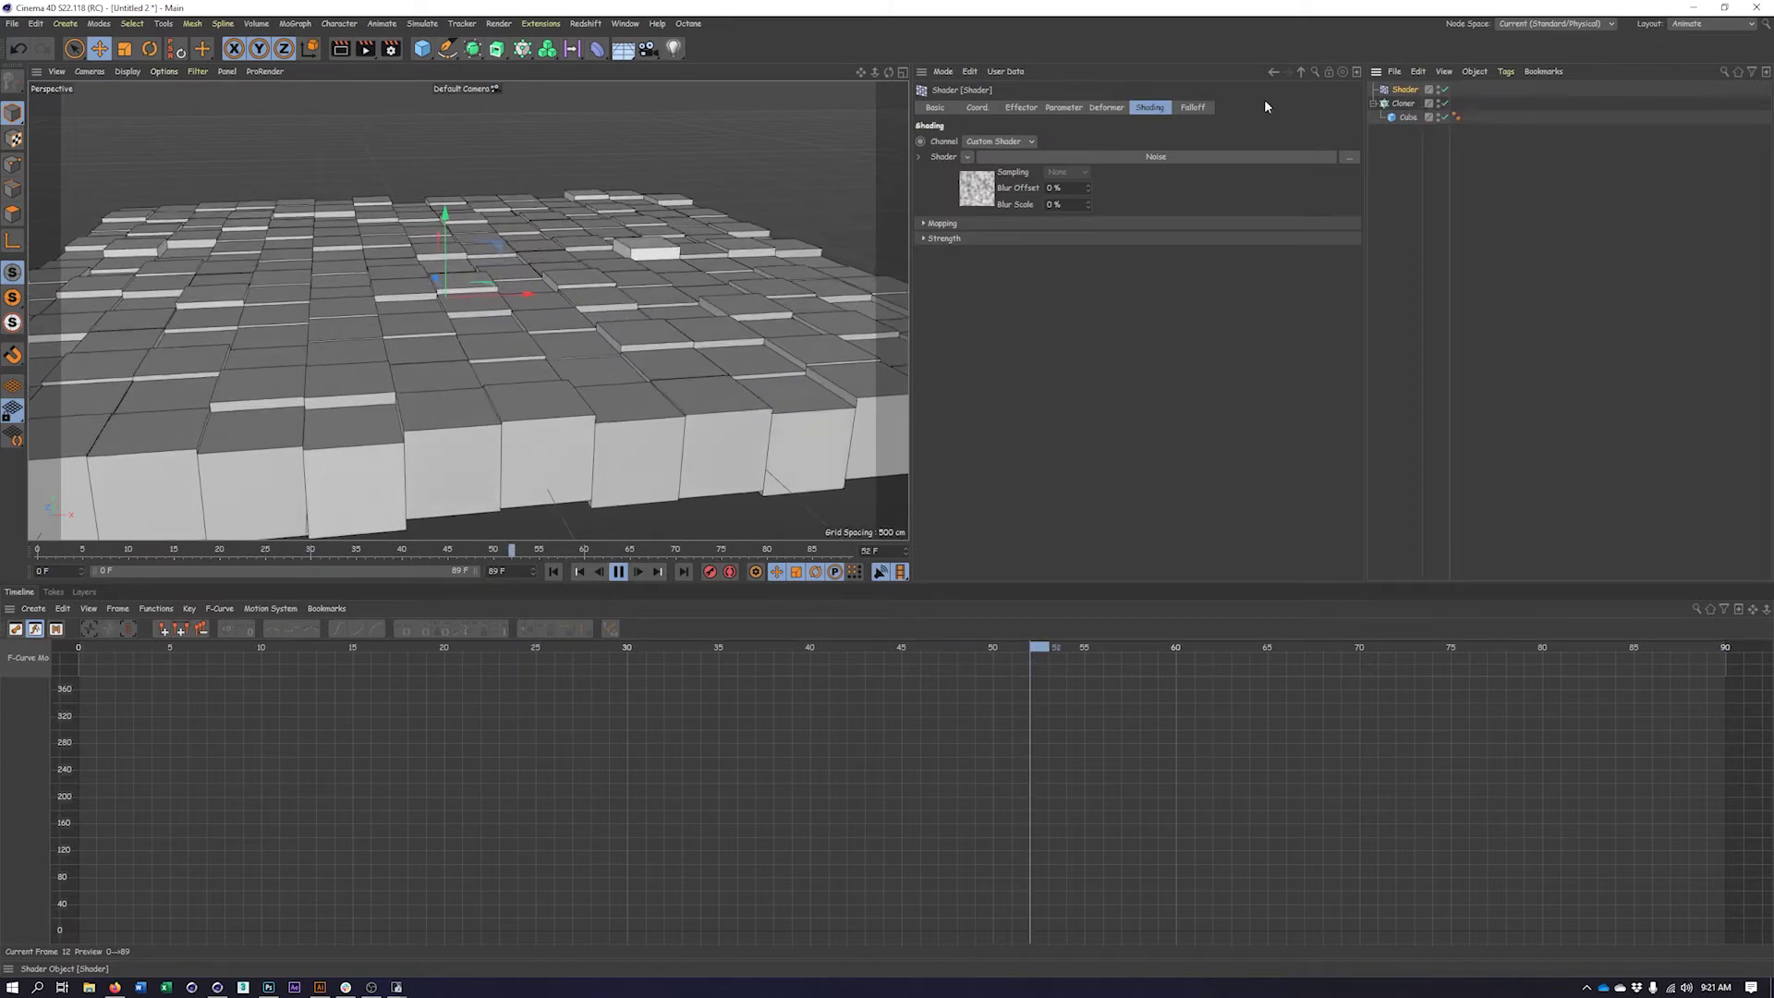
pyautogui.click(1063, 107)
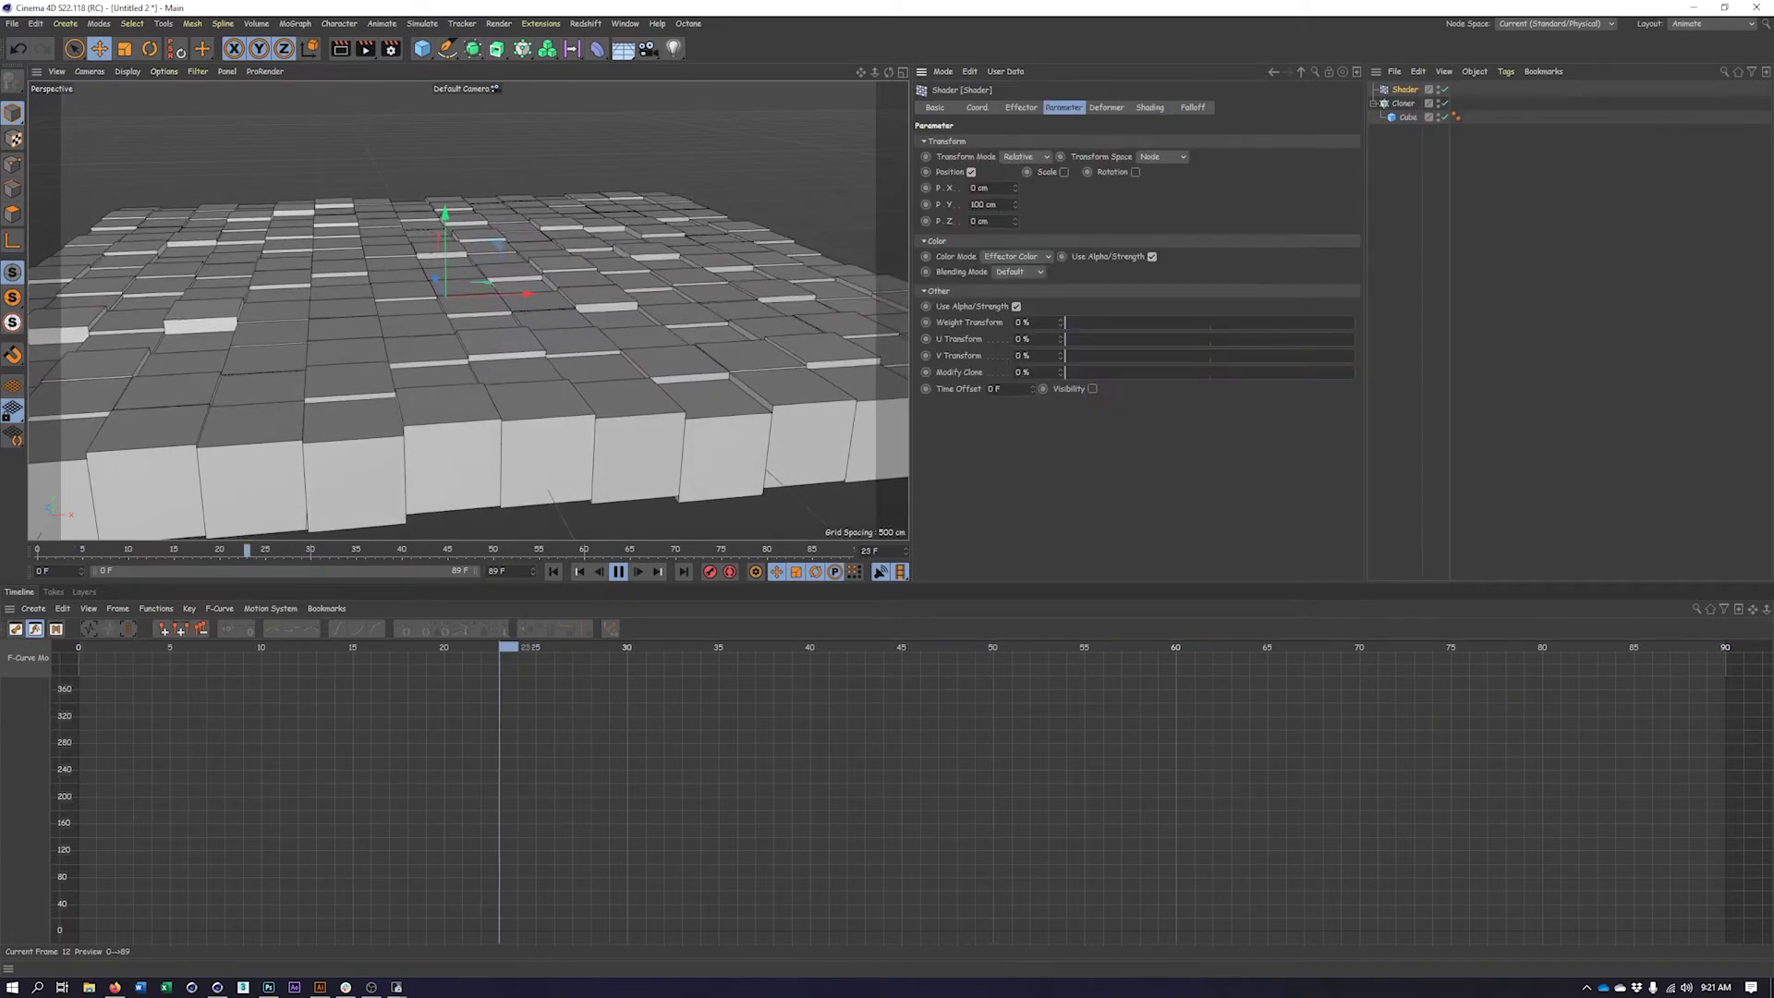
pyautogui.moveTo(1016, 204); pyautogui.dragTo(1114, 203)
pyautogui.keyDown('alt'); pyautogui.moveTo(592, 308); pyautogui.dragTo(621, 435); pyautogui.keyUp('alt')
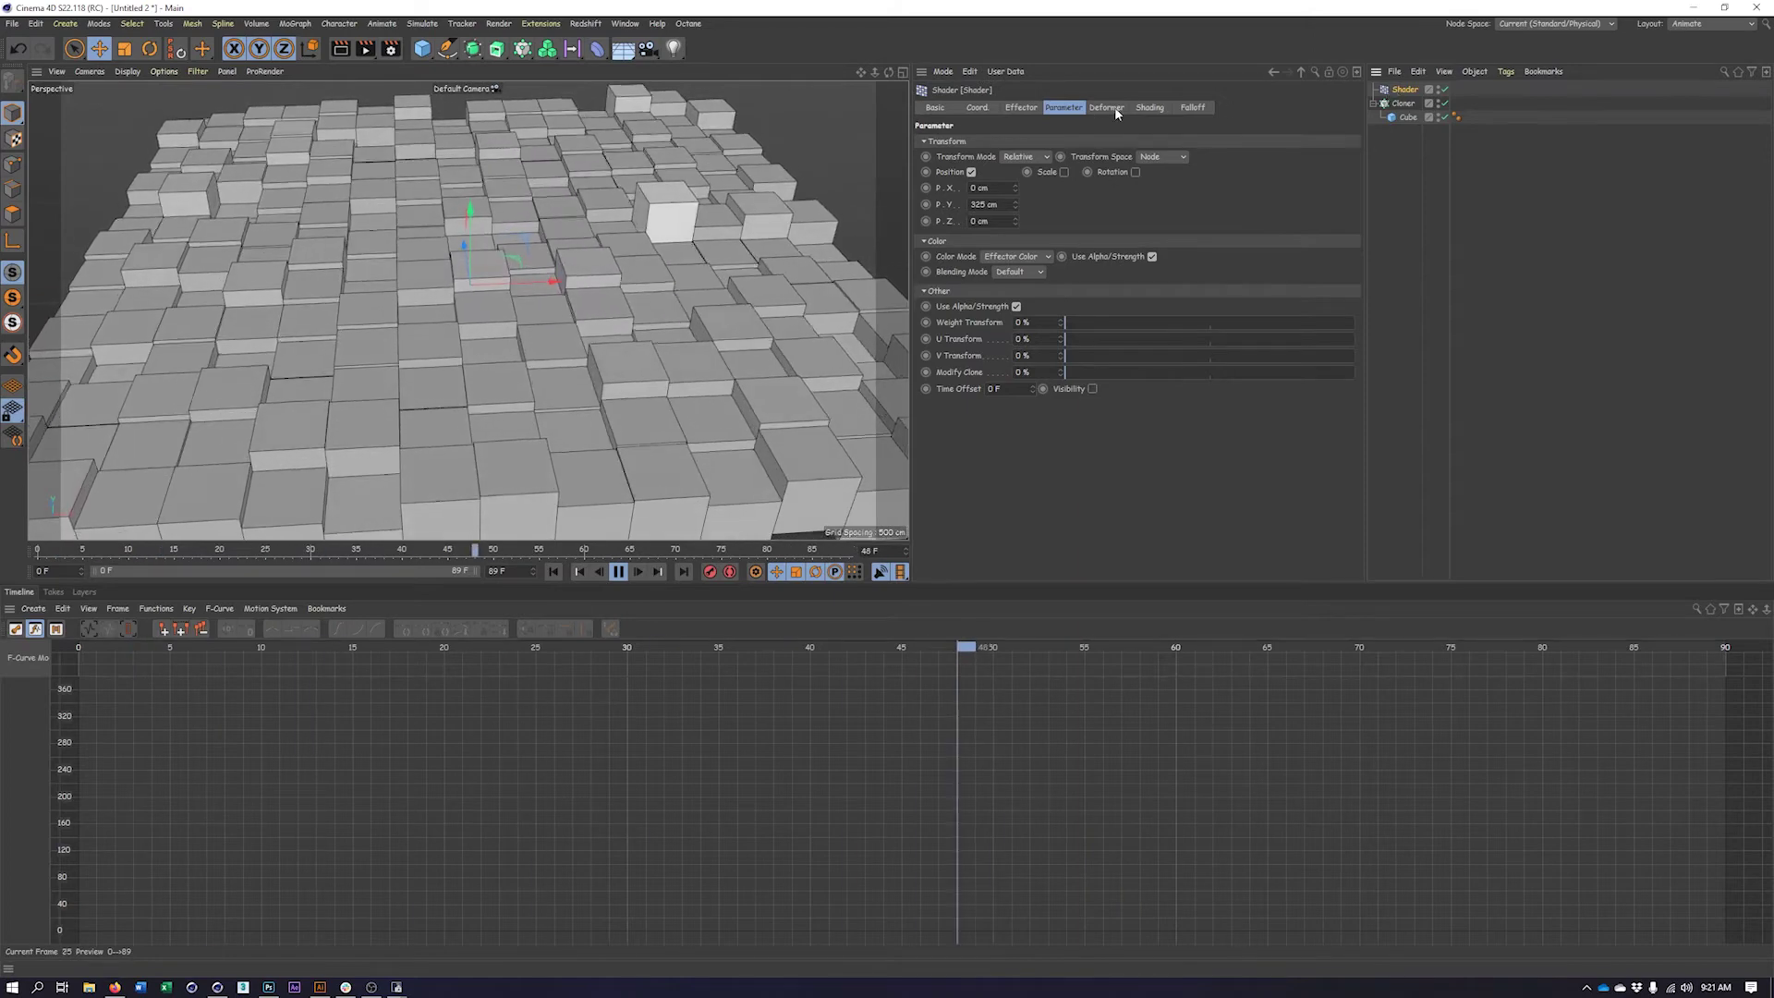
pyautogui.click(1150, 108)
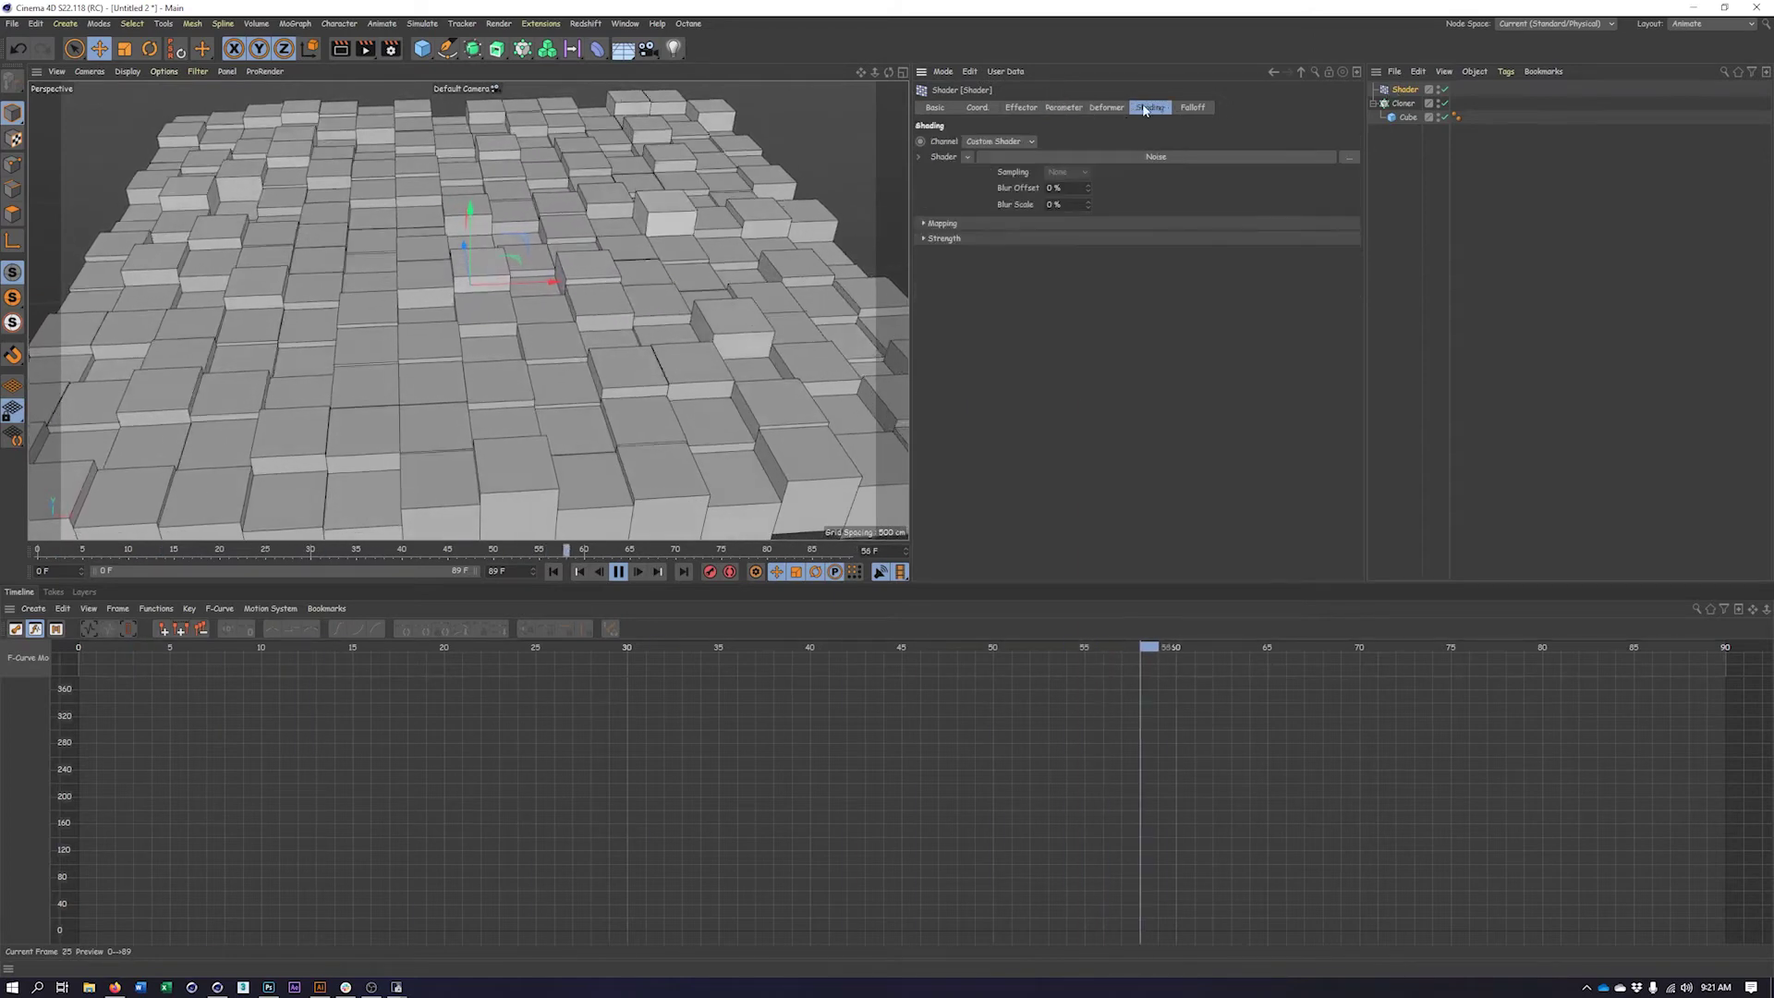
# Reopen the Noise shader settings and browse the noise type picker
pyautogui.click(1116, 157)
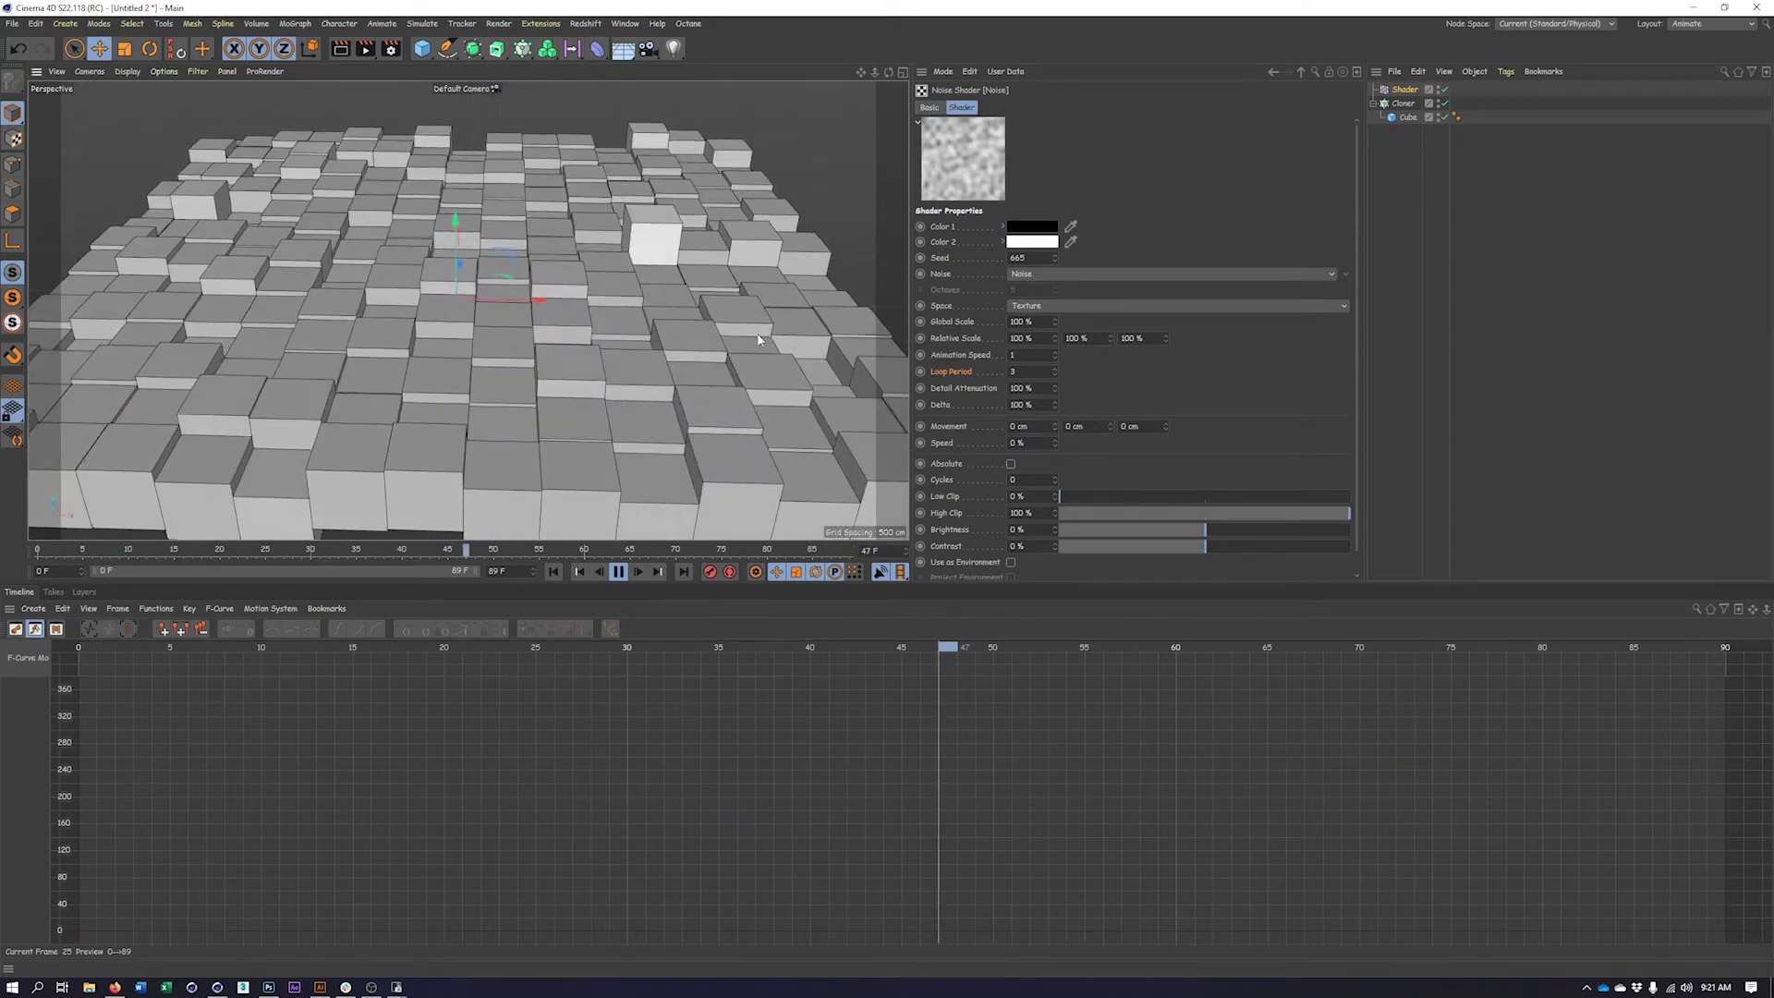
pyautogui.click(1346, 276)
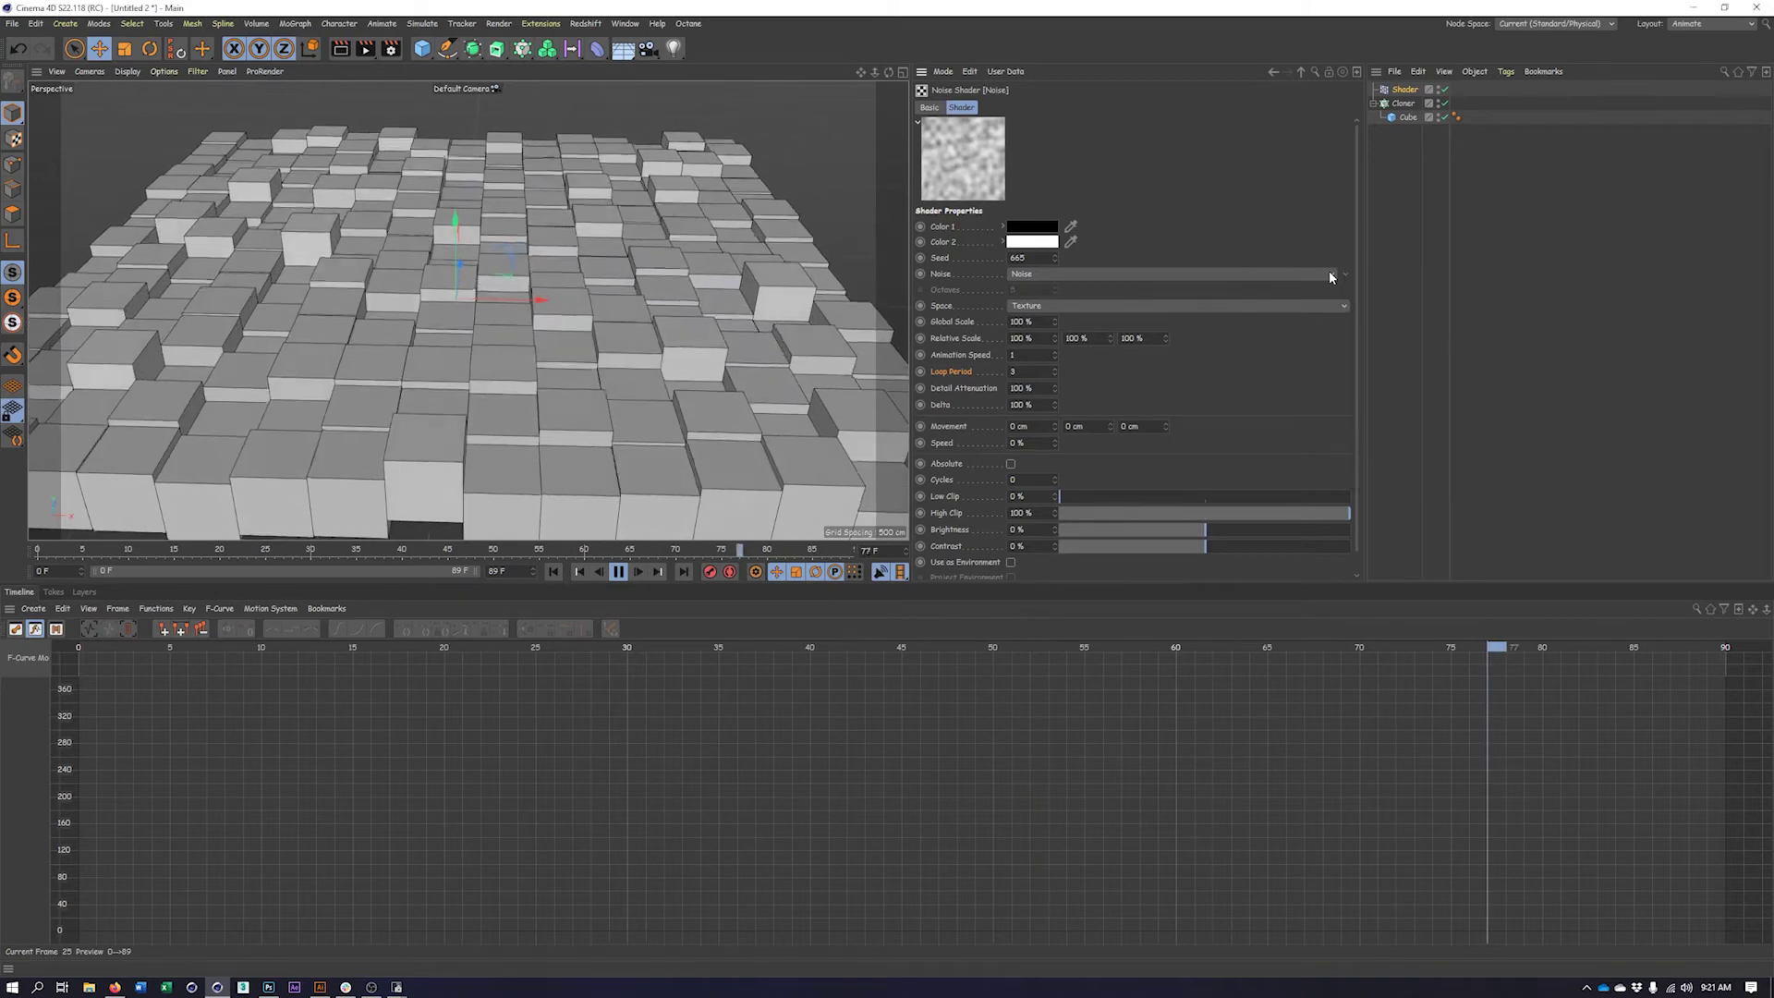
pyautogui.click(1329, 270)
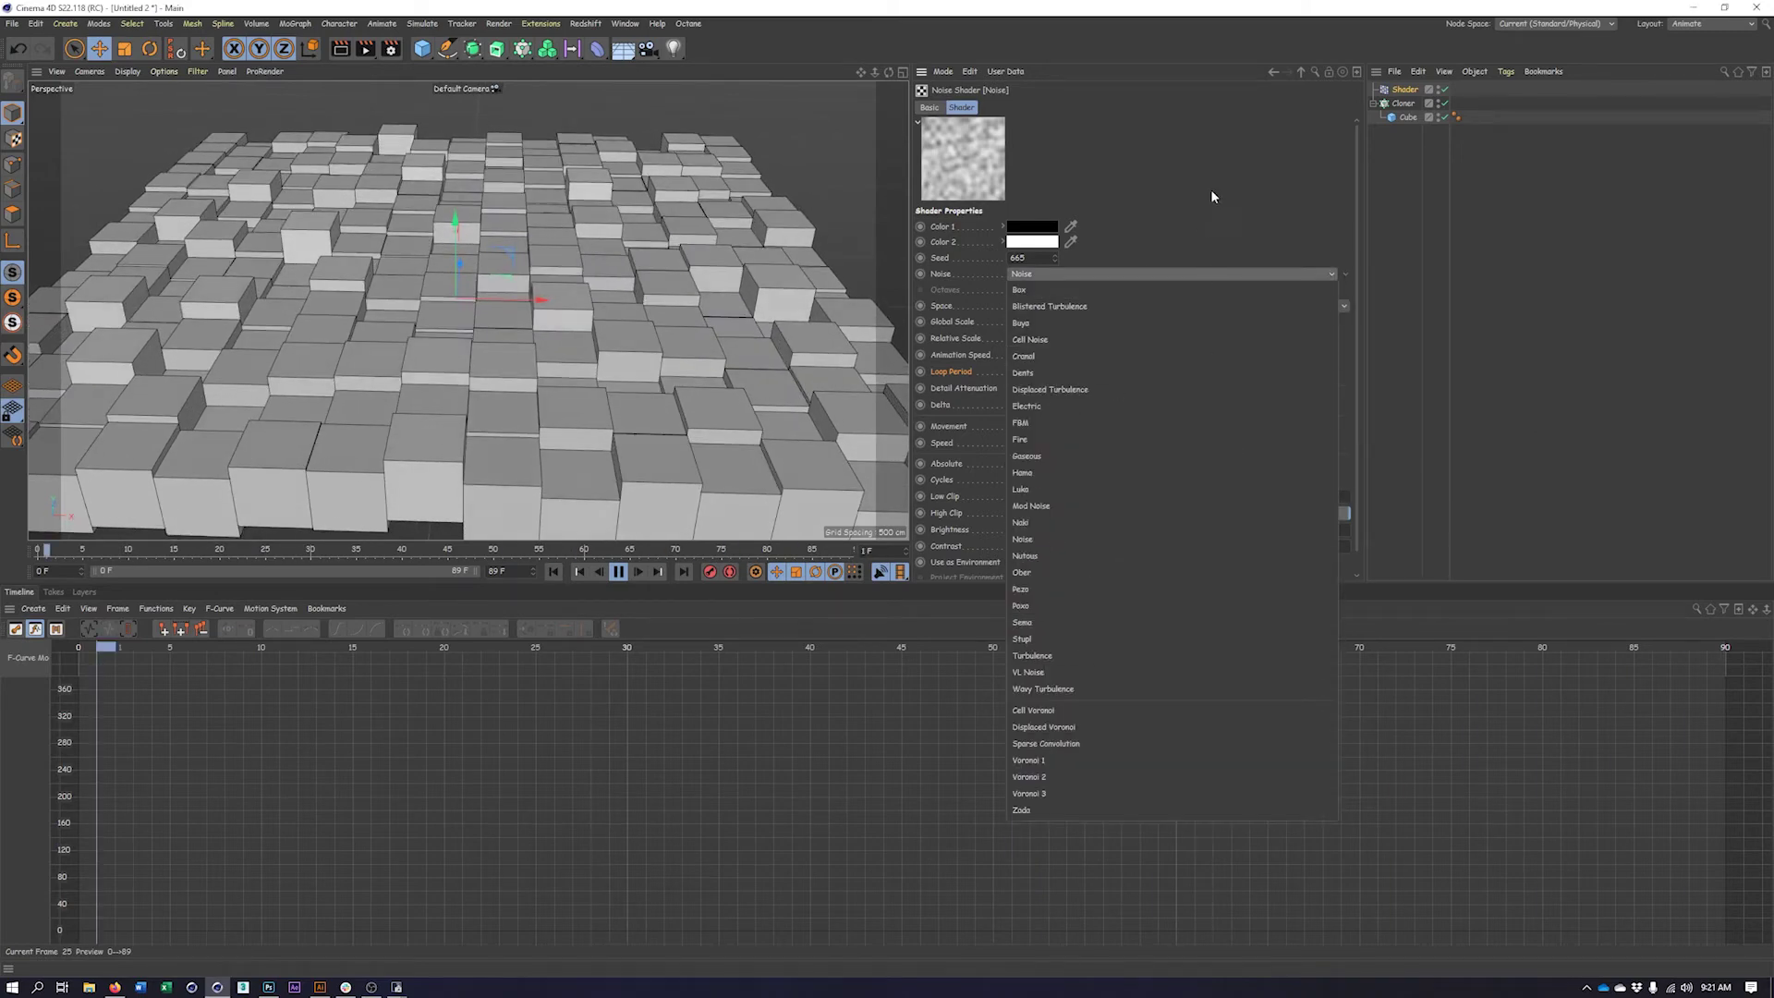
pyautogui.click(1212, 196)
pyautogui.click(1344, 273)
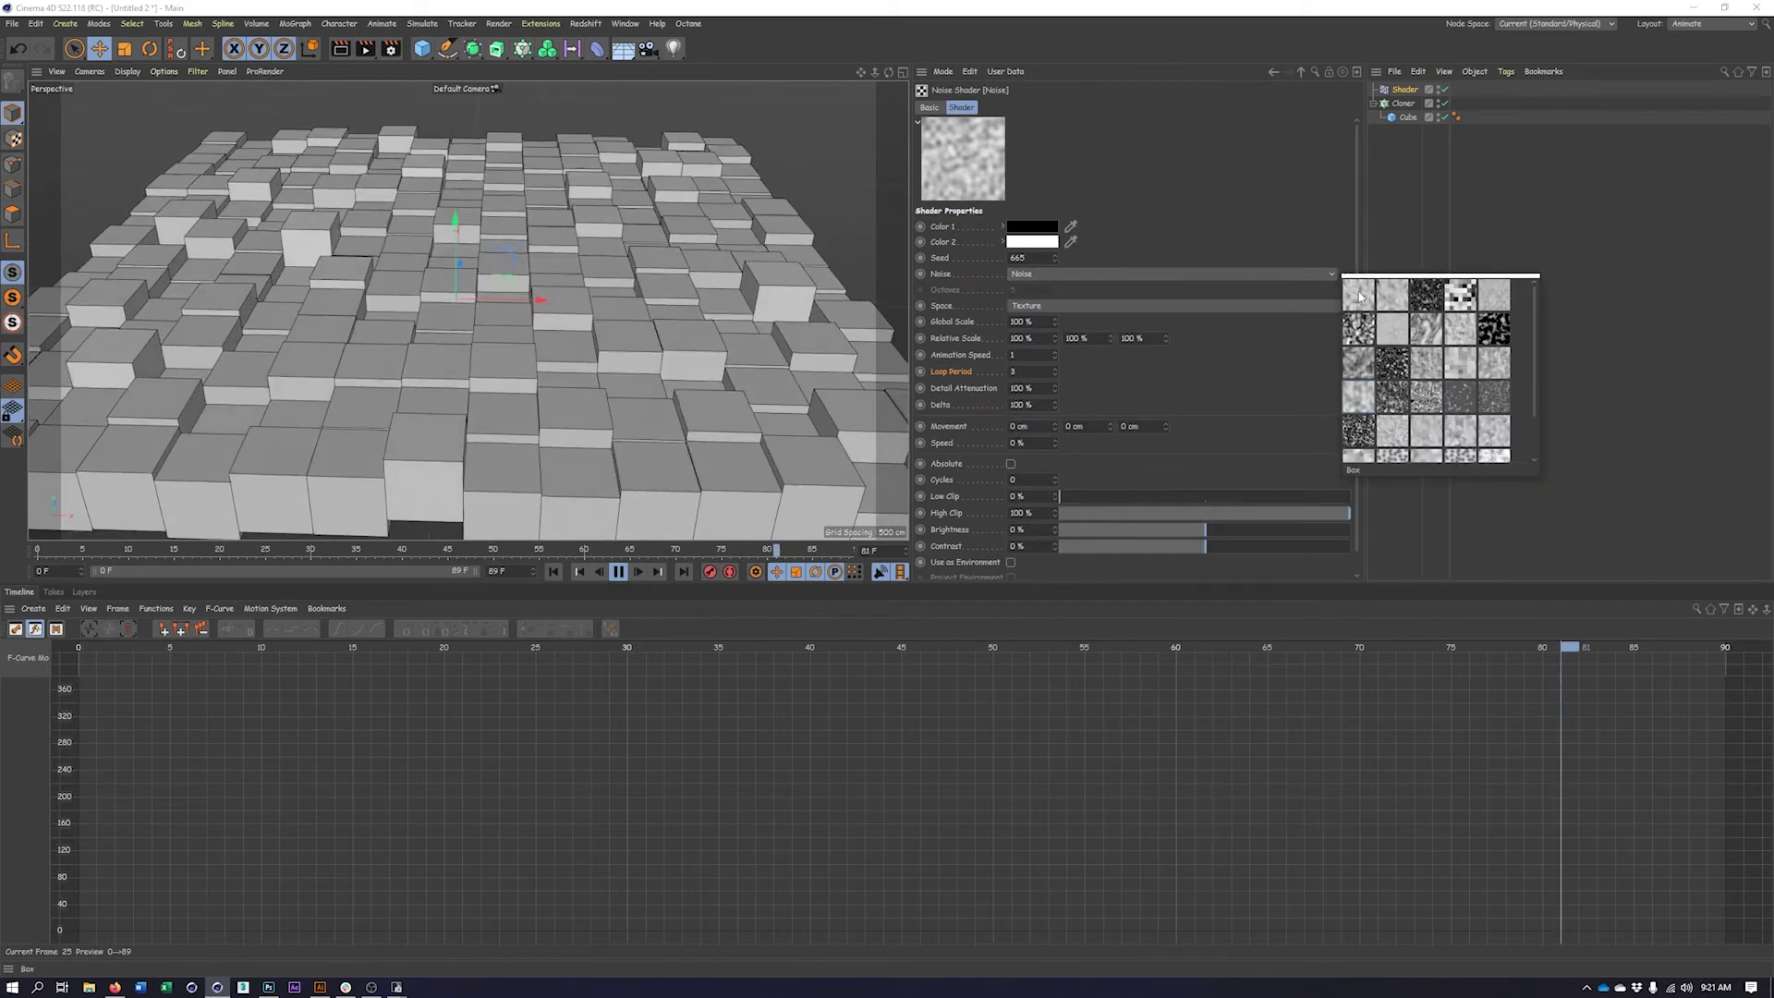
pyautogui.click(1343, 250)
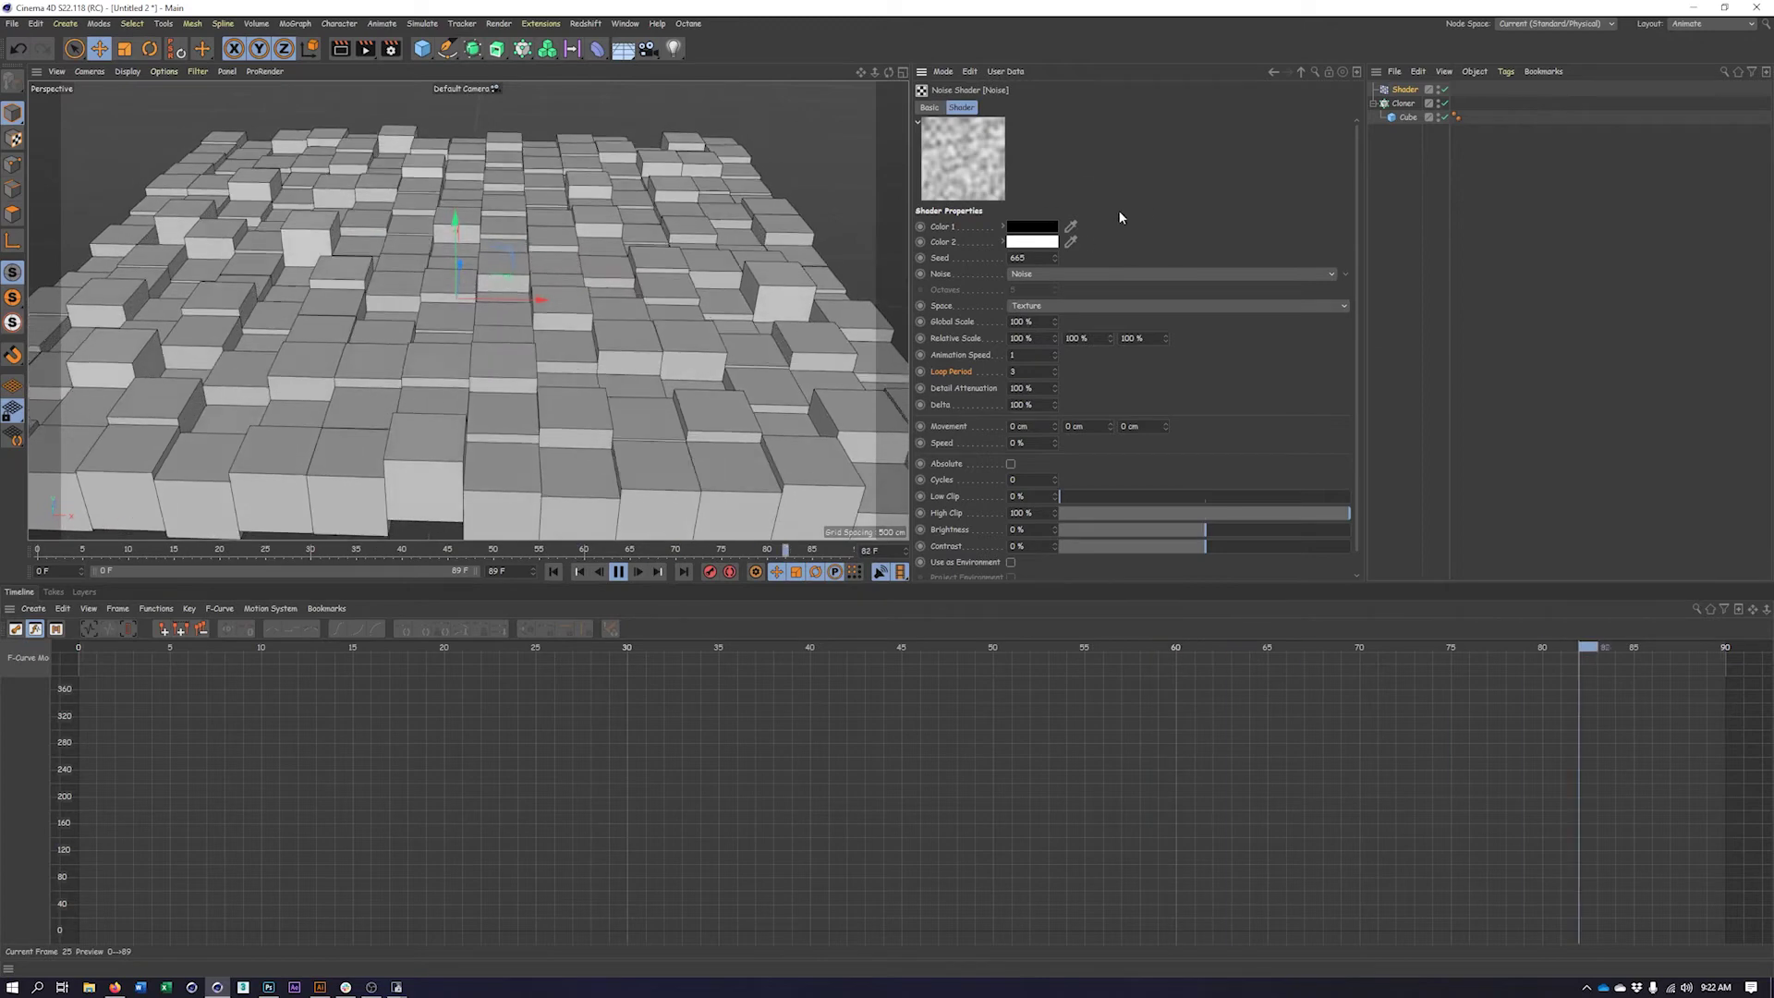
# Try the Luka and Pezo noise types, then settle on Box
pyautogui.click(1346, 274)
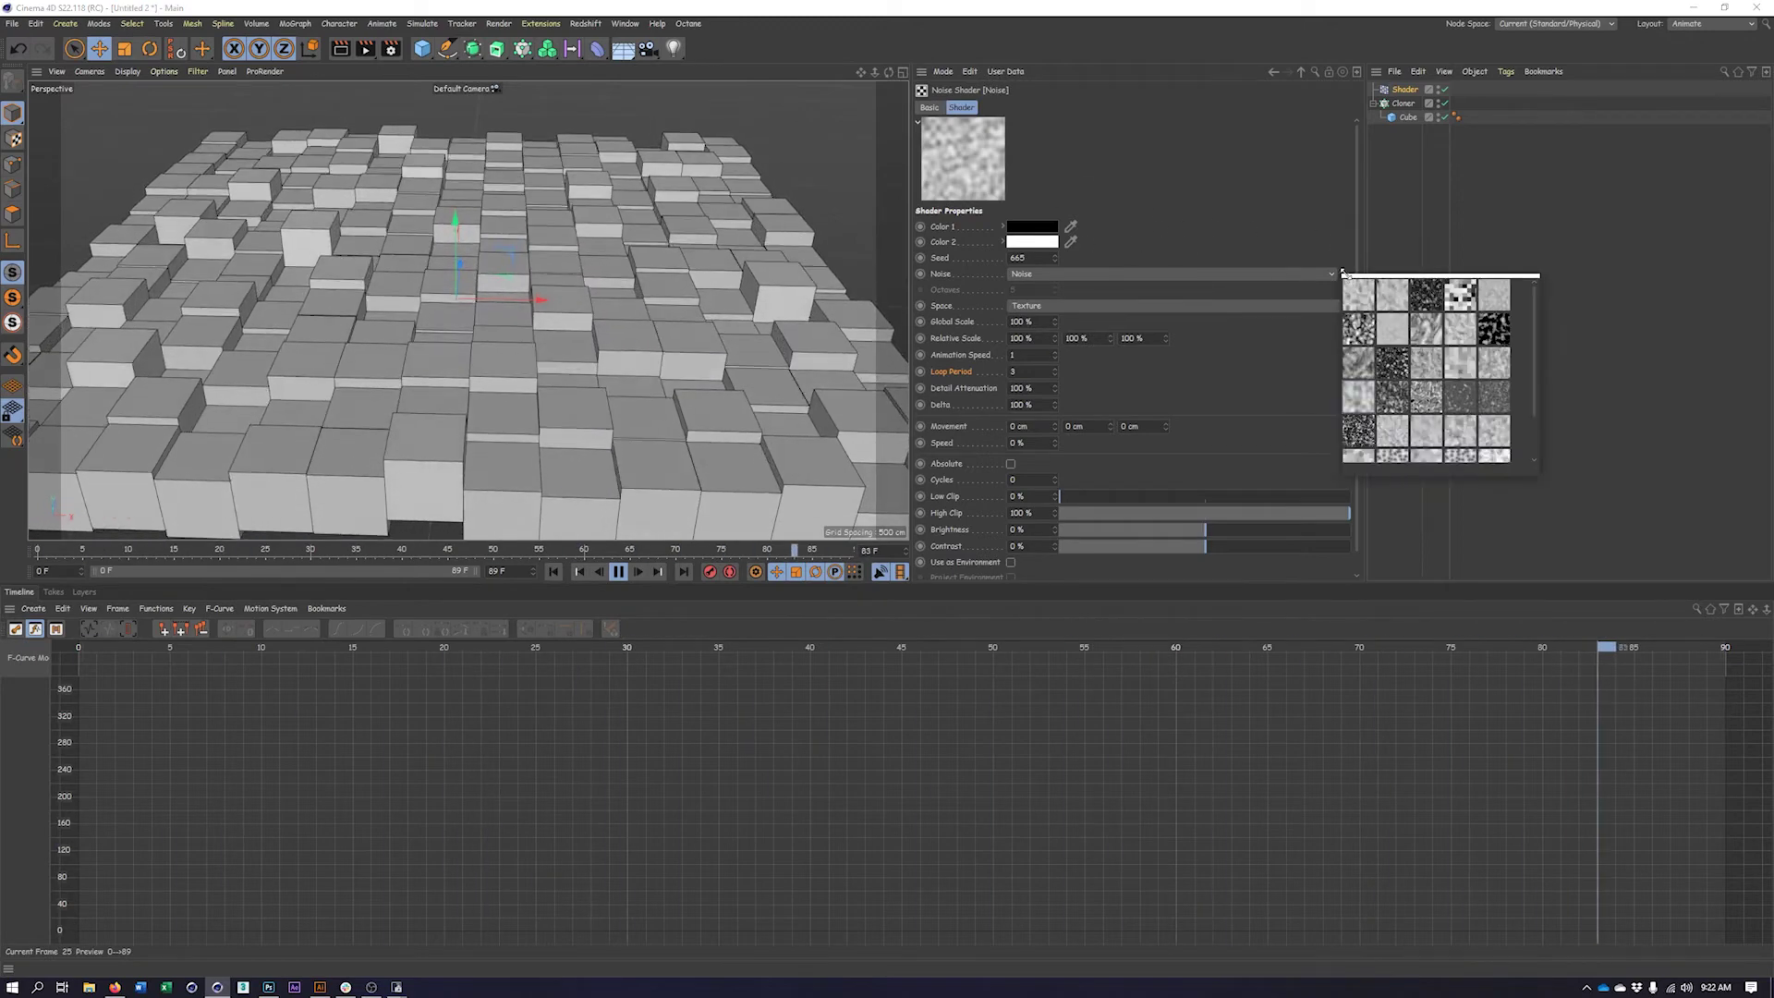
pyautogui.click(1430, 377)
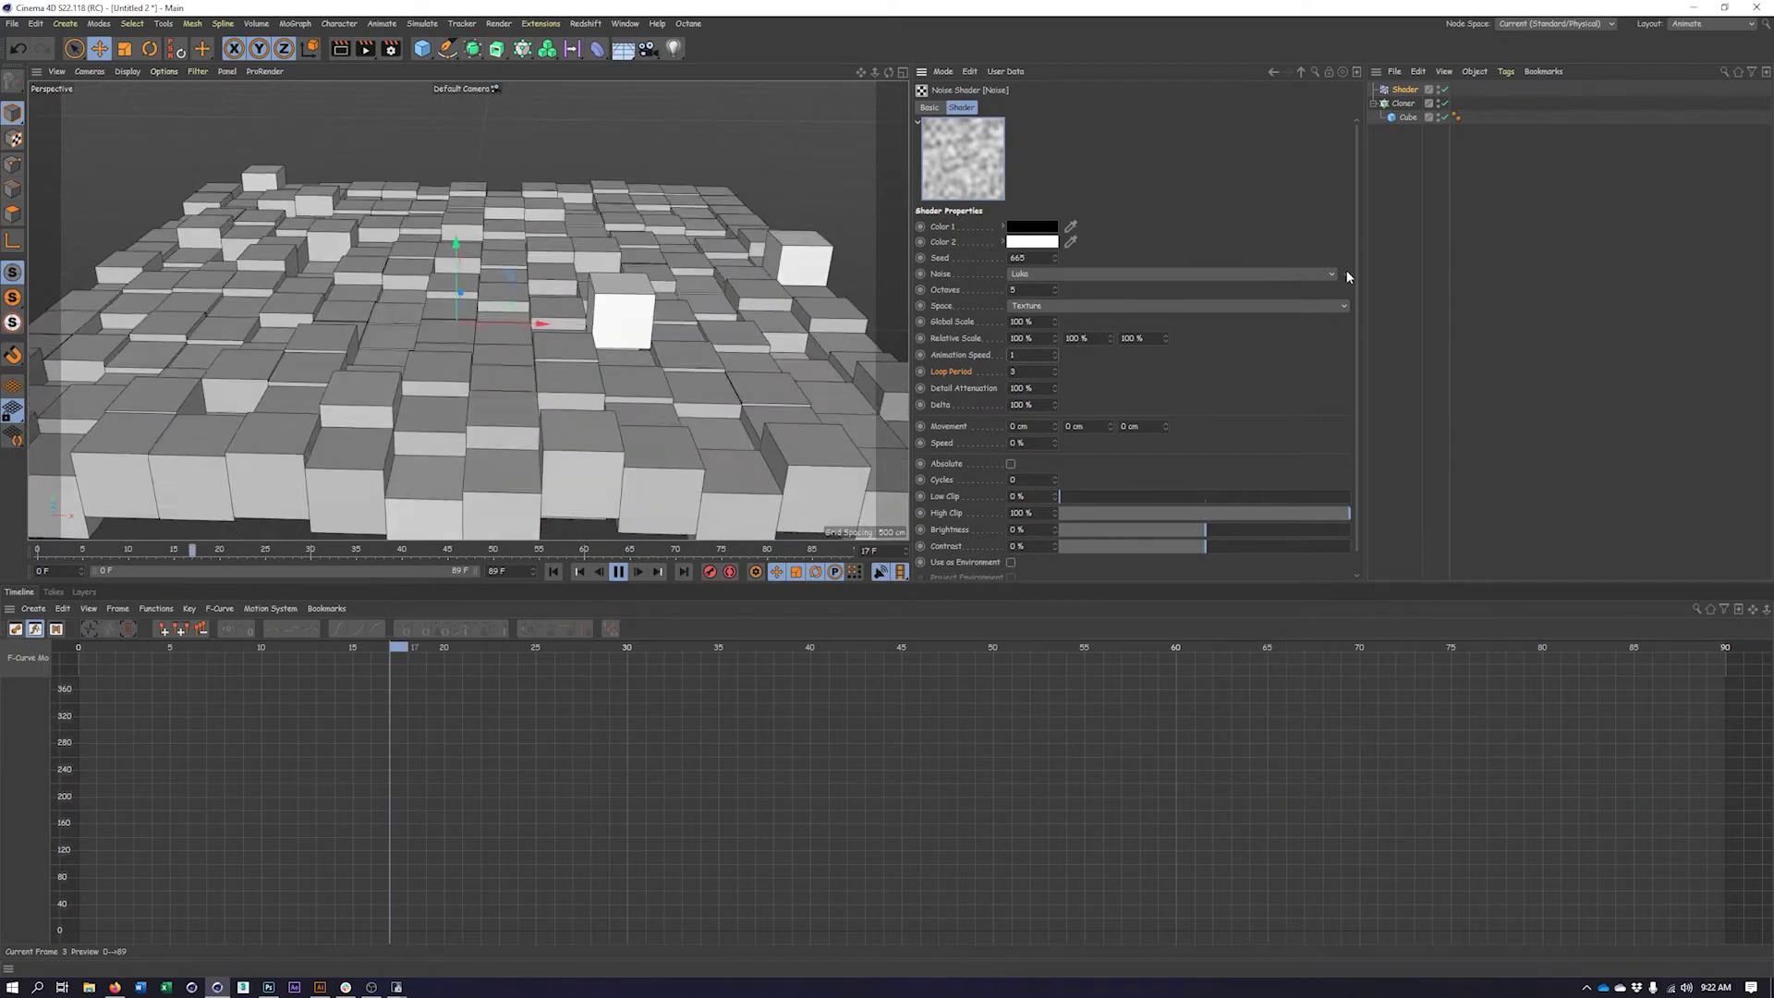
pyautogui.click(1331, 274)
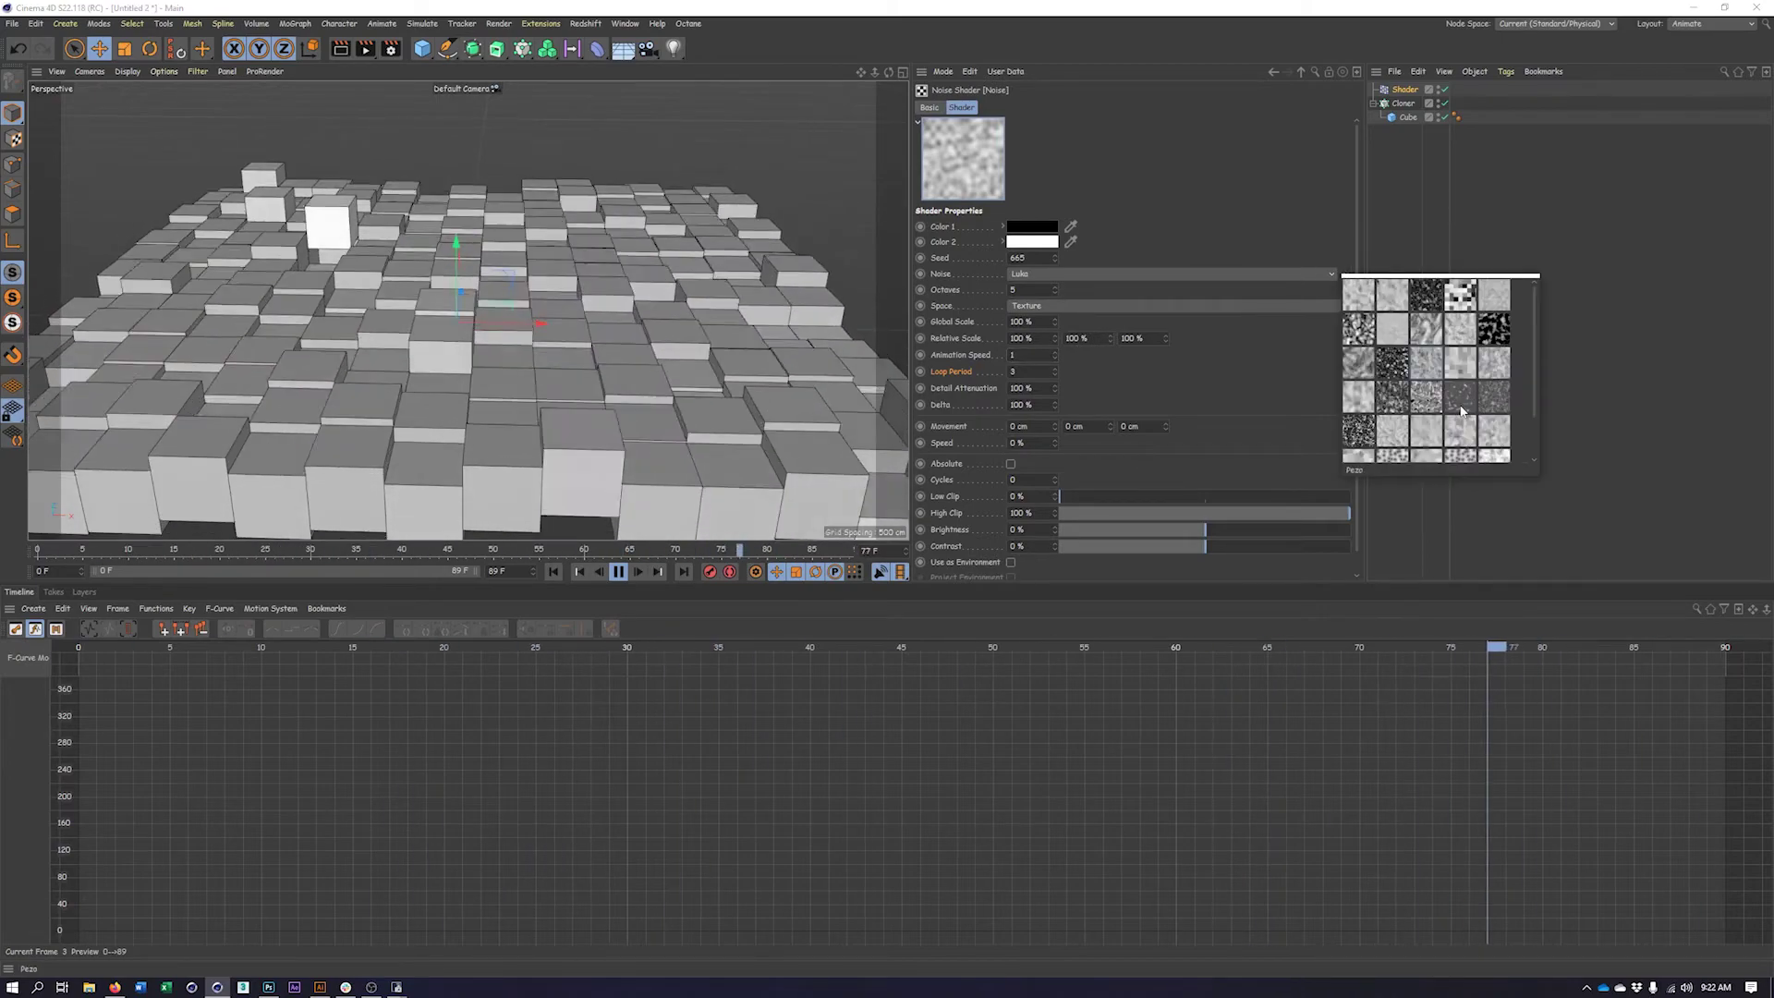
pyautogui.click(1460, 403)
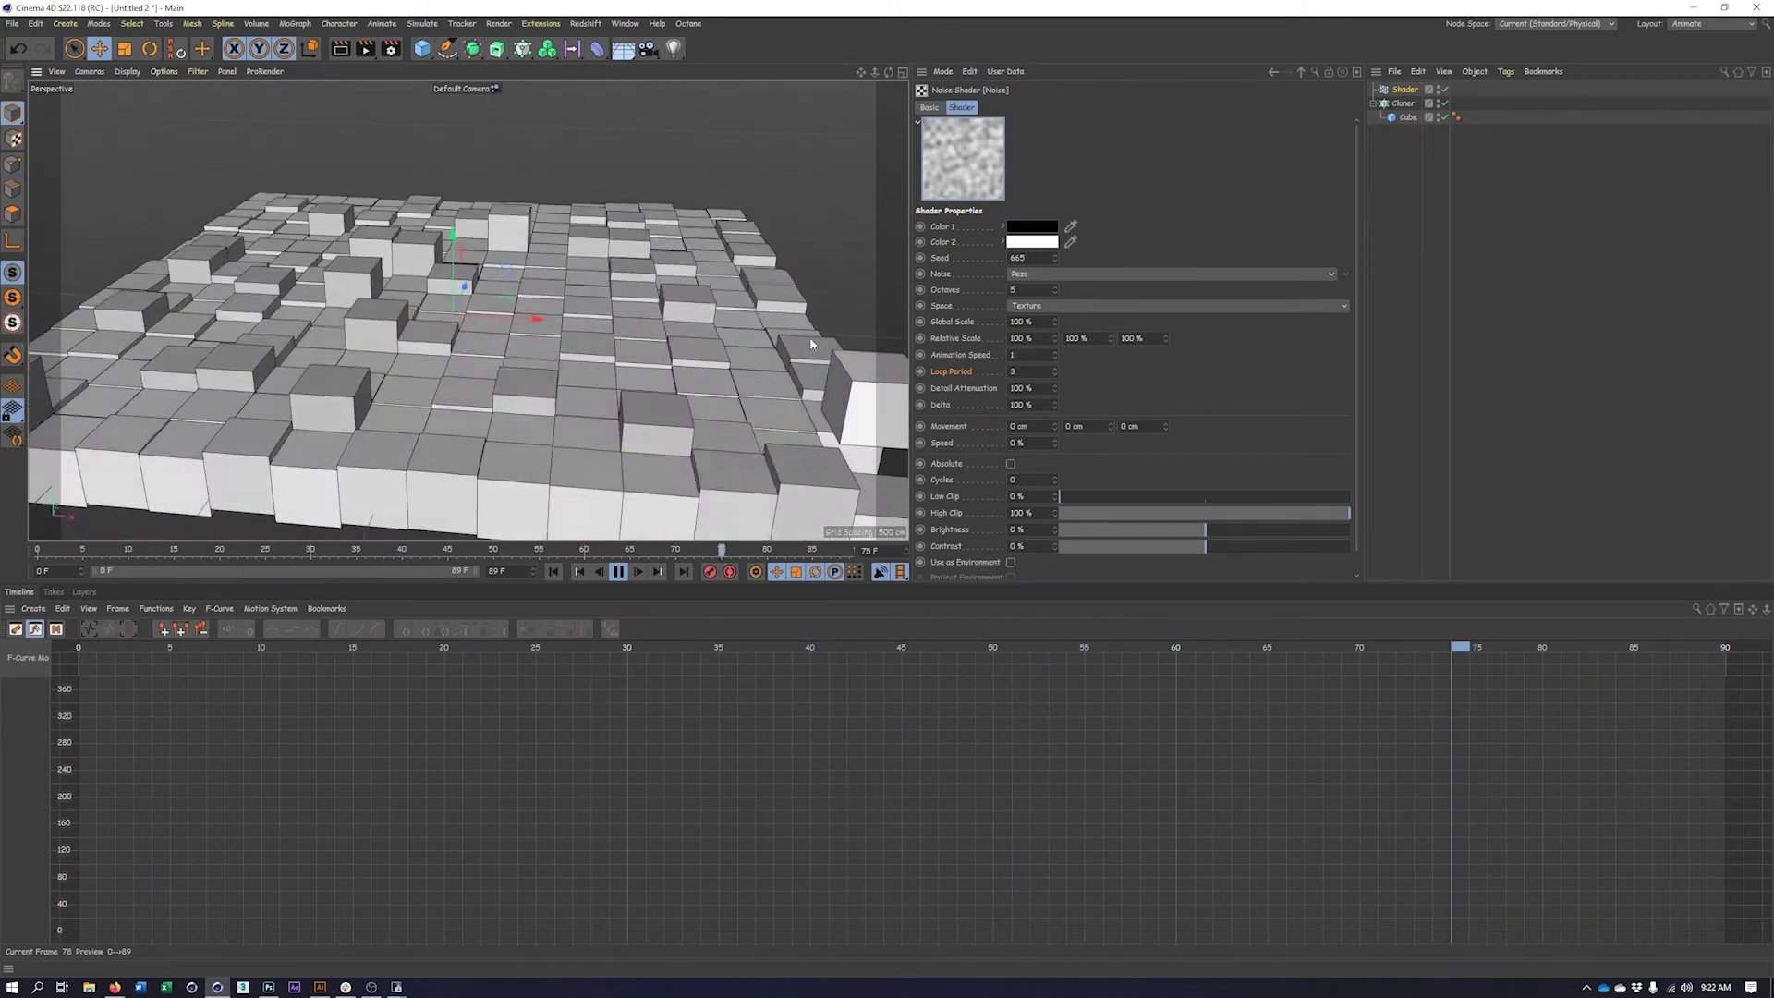
pyautogui.click(1341, 276)
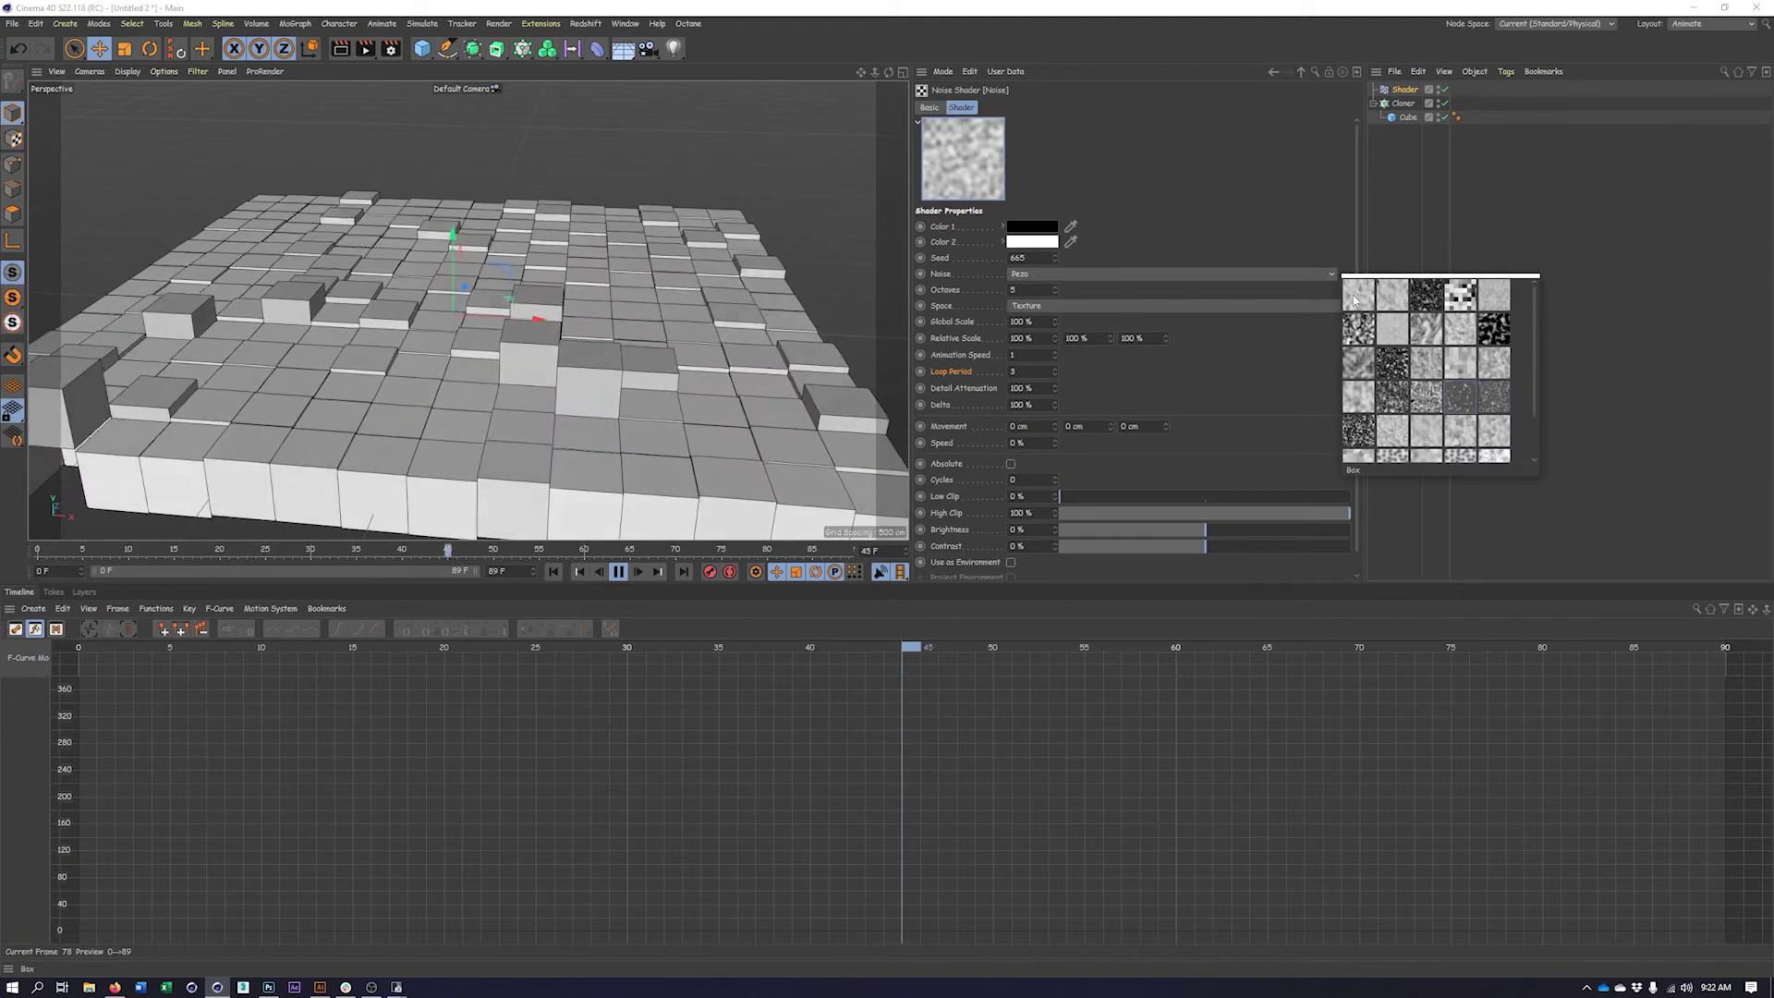
pyautogui.click(1366, 300)
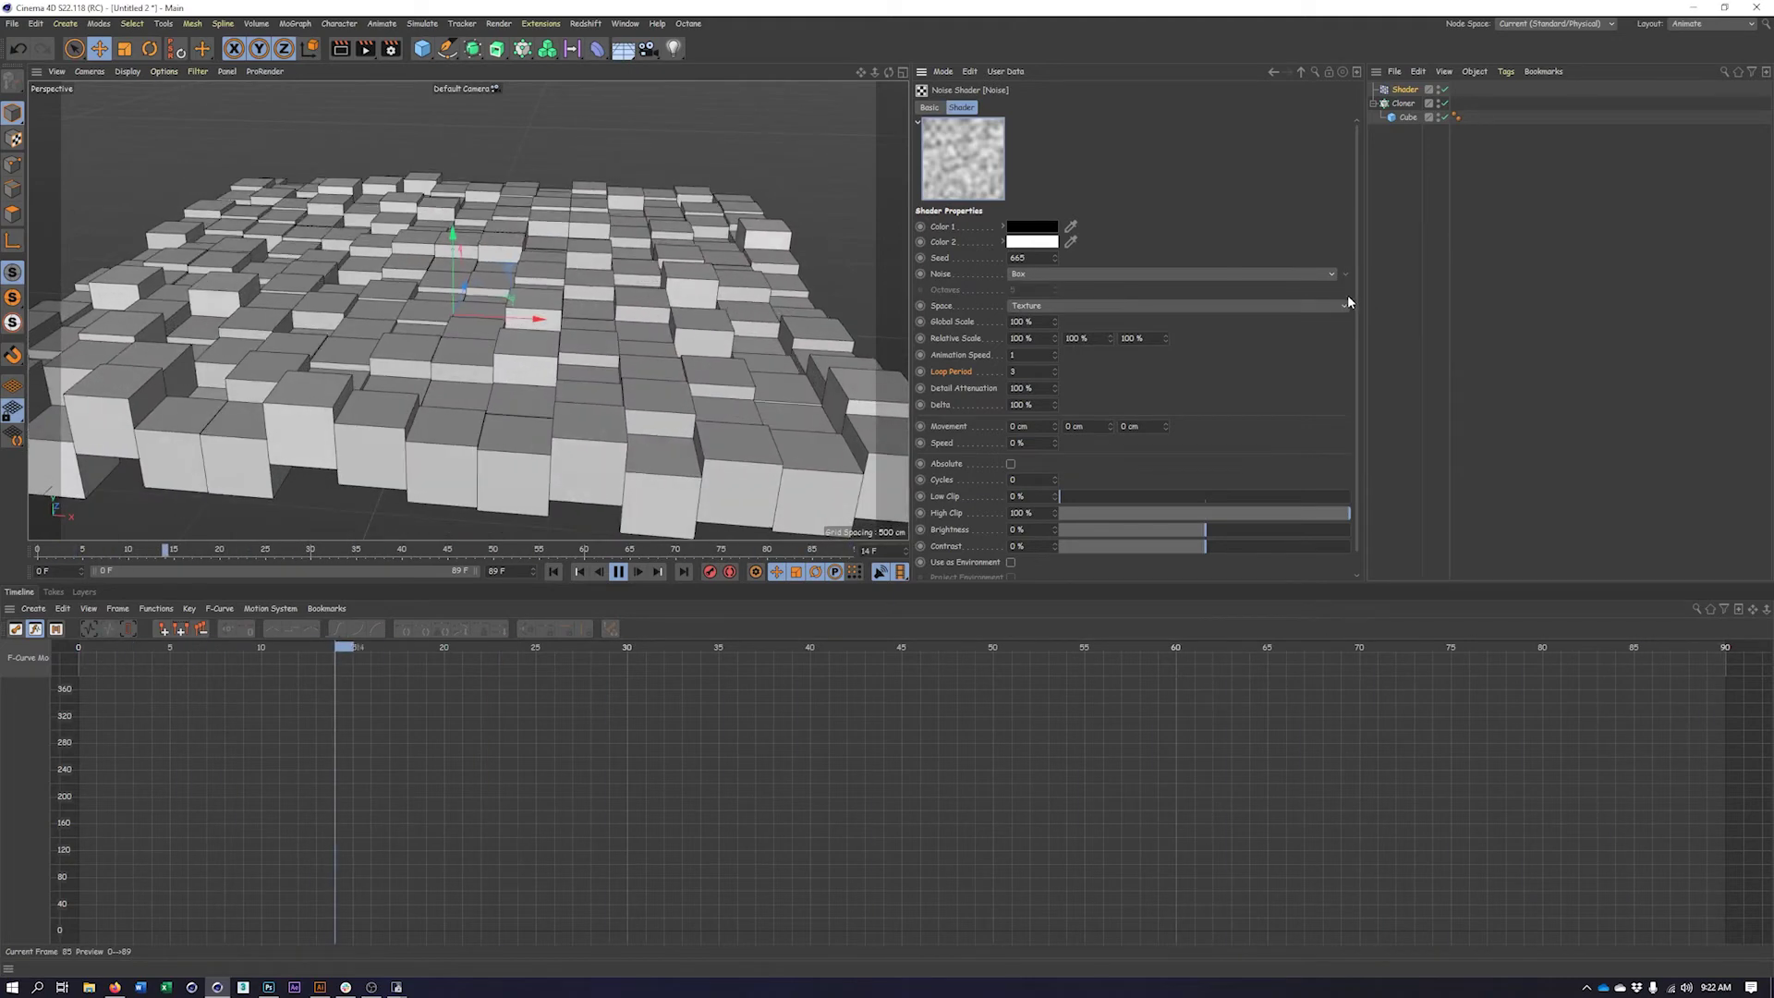
# Keep the Box noise and try a Global Scale of 1000%
pyautogui.click(1257, 277)
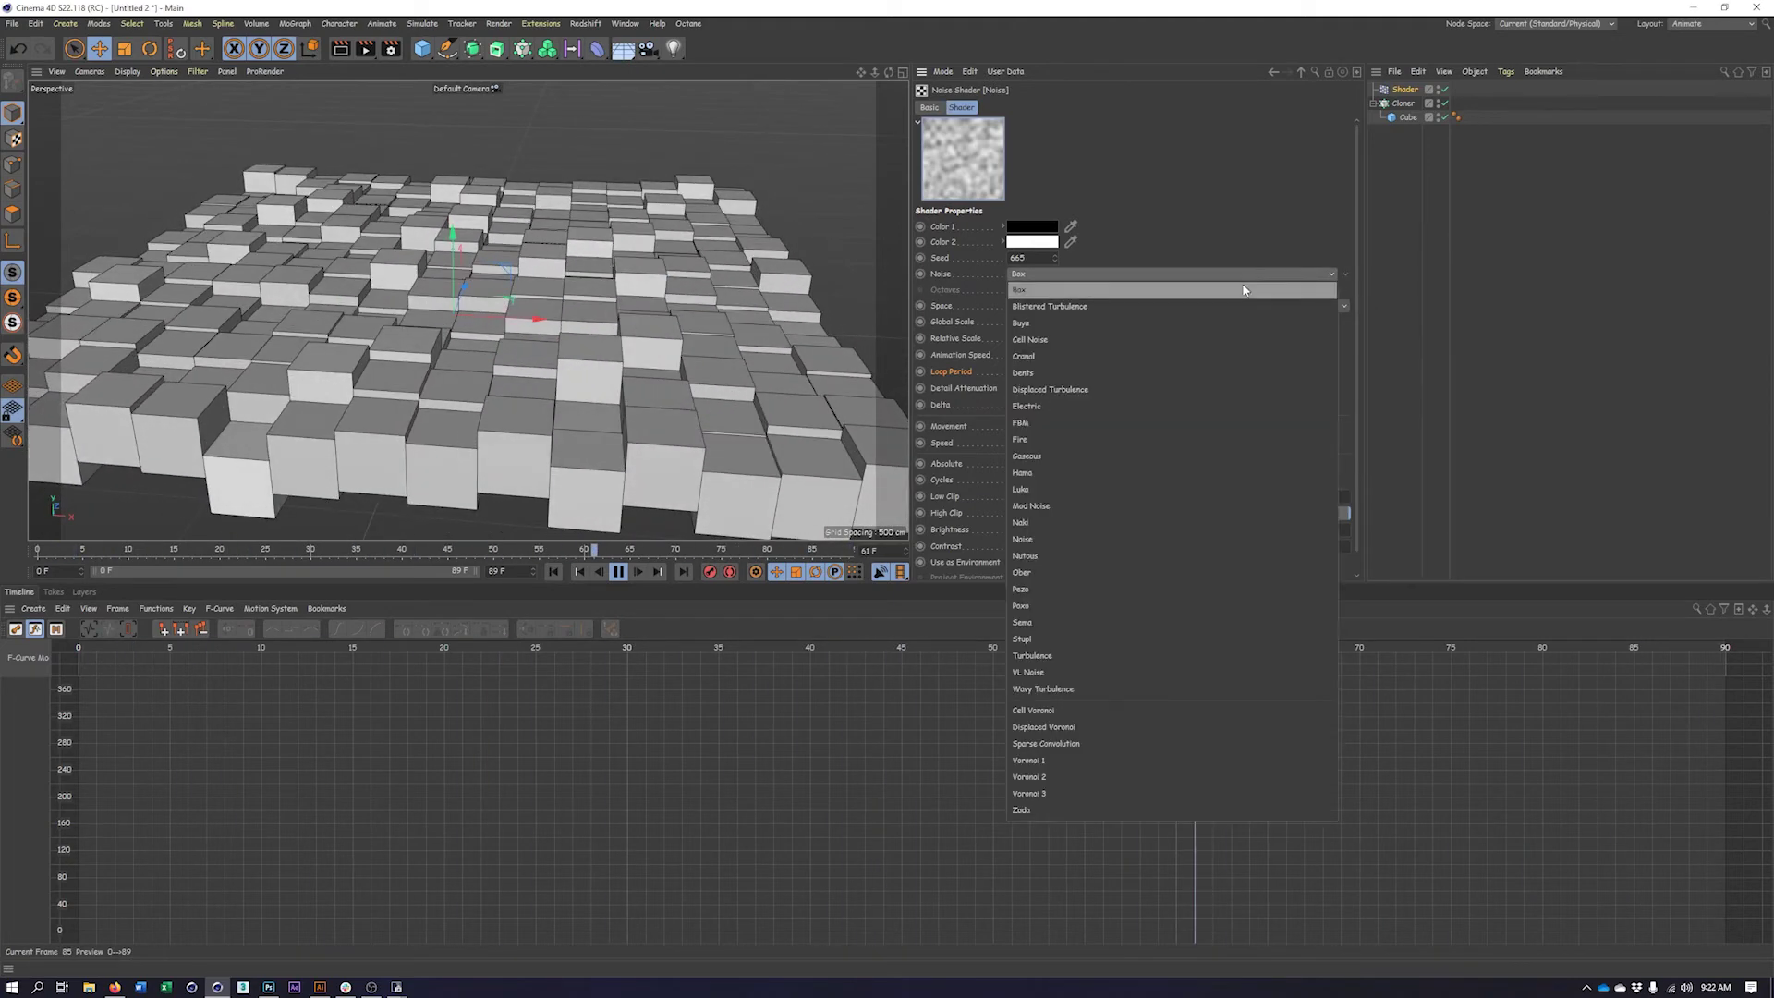
pyautogui.click(1241, 294)
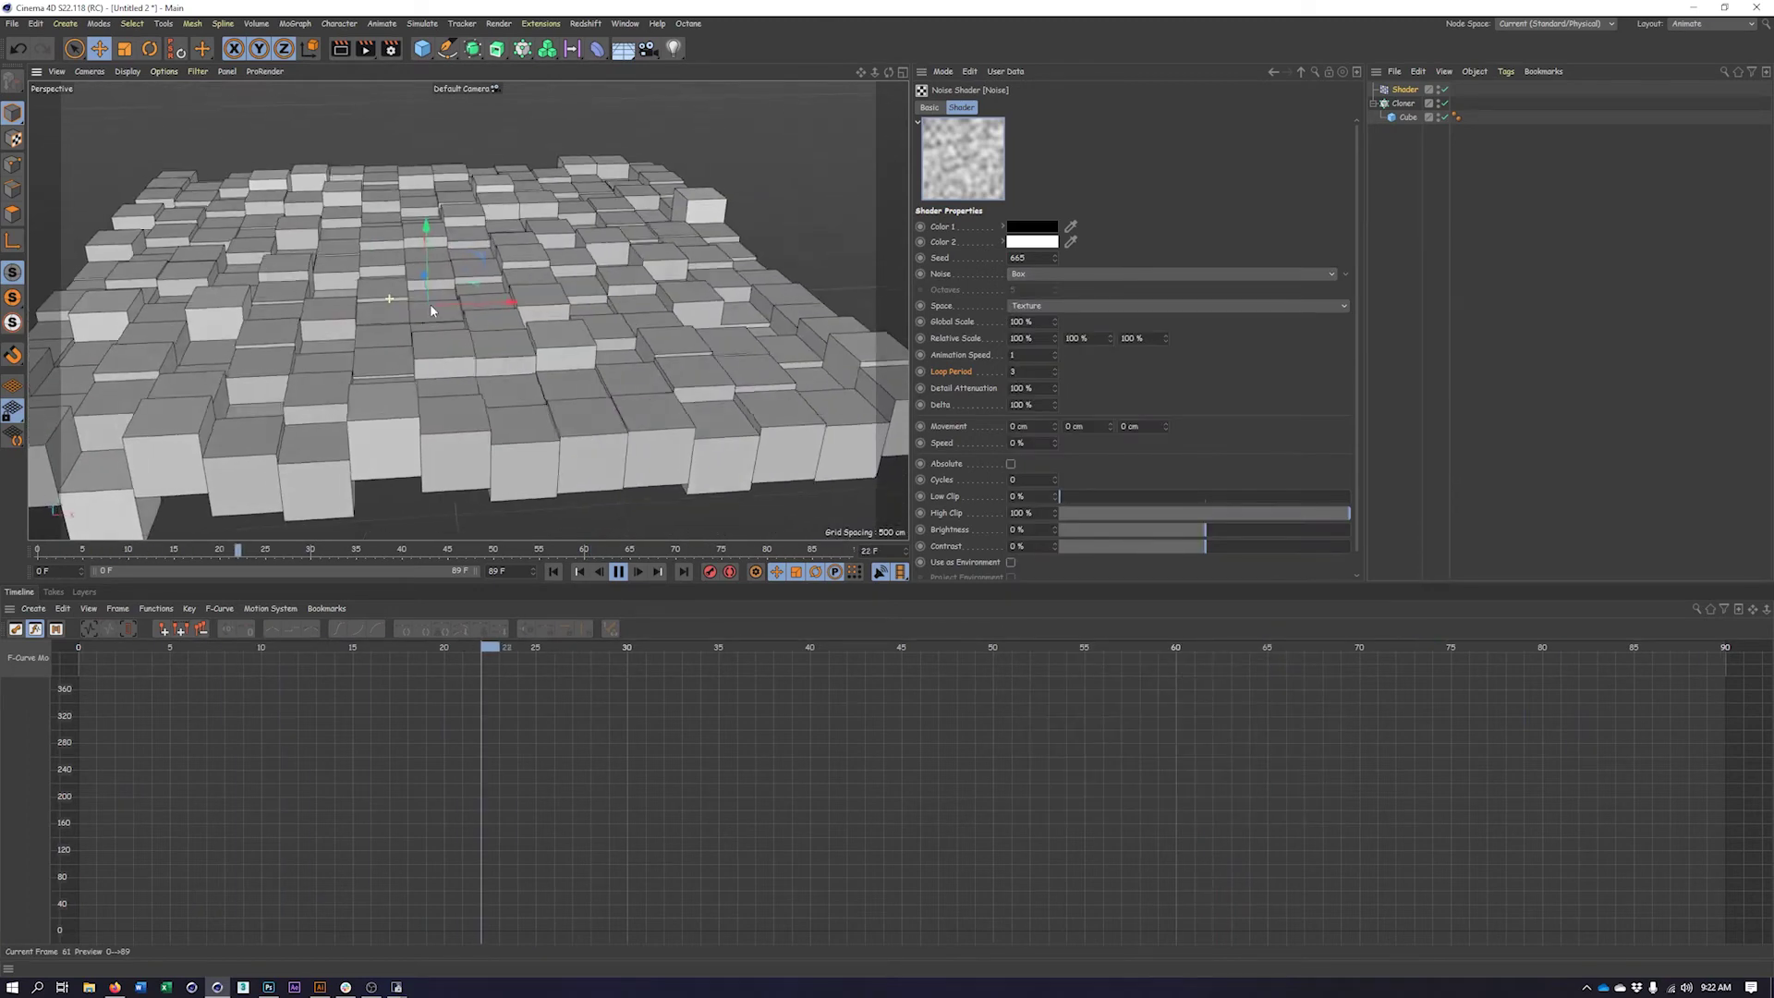
pyautogui.keyDown('alt'); pyautogui.moveTo(450, 300); pyautogui.dragTo(596, 323); pyautogui.keyUp('alt')
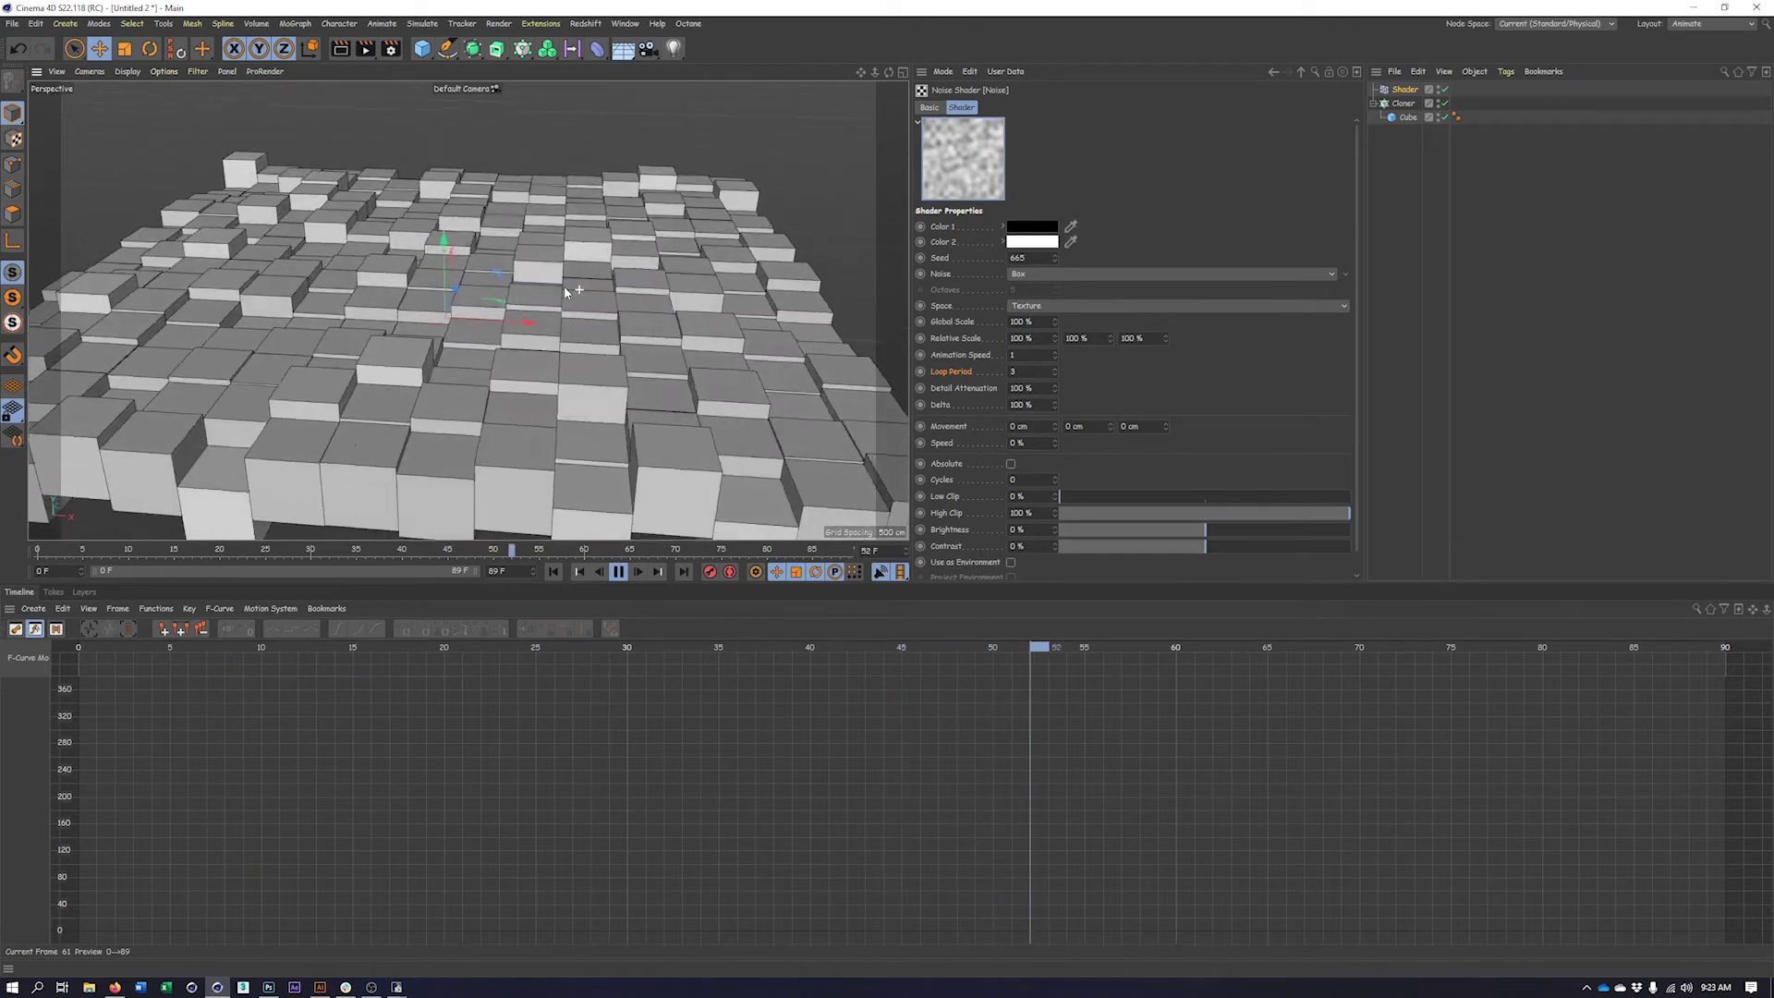
pyautogui.click(1021, 322)
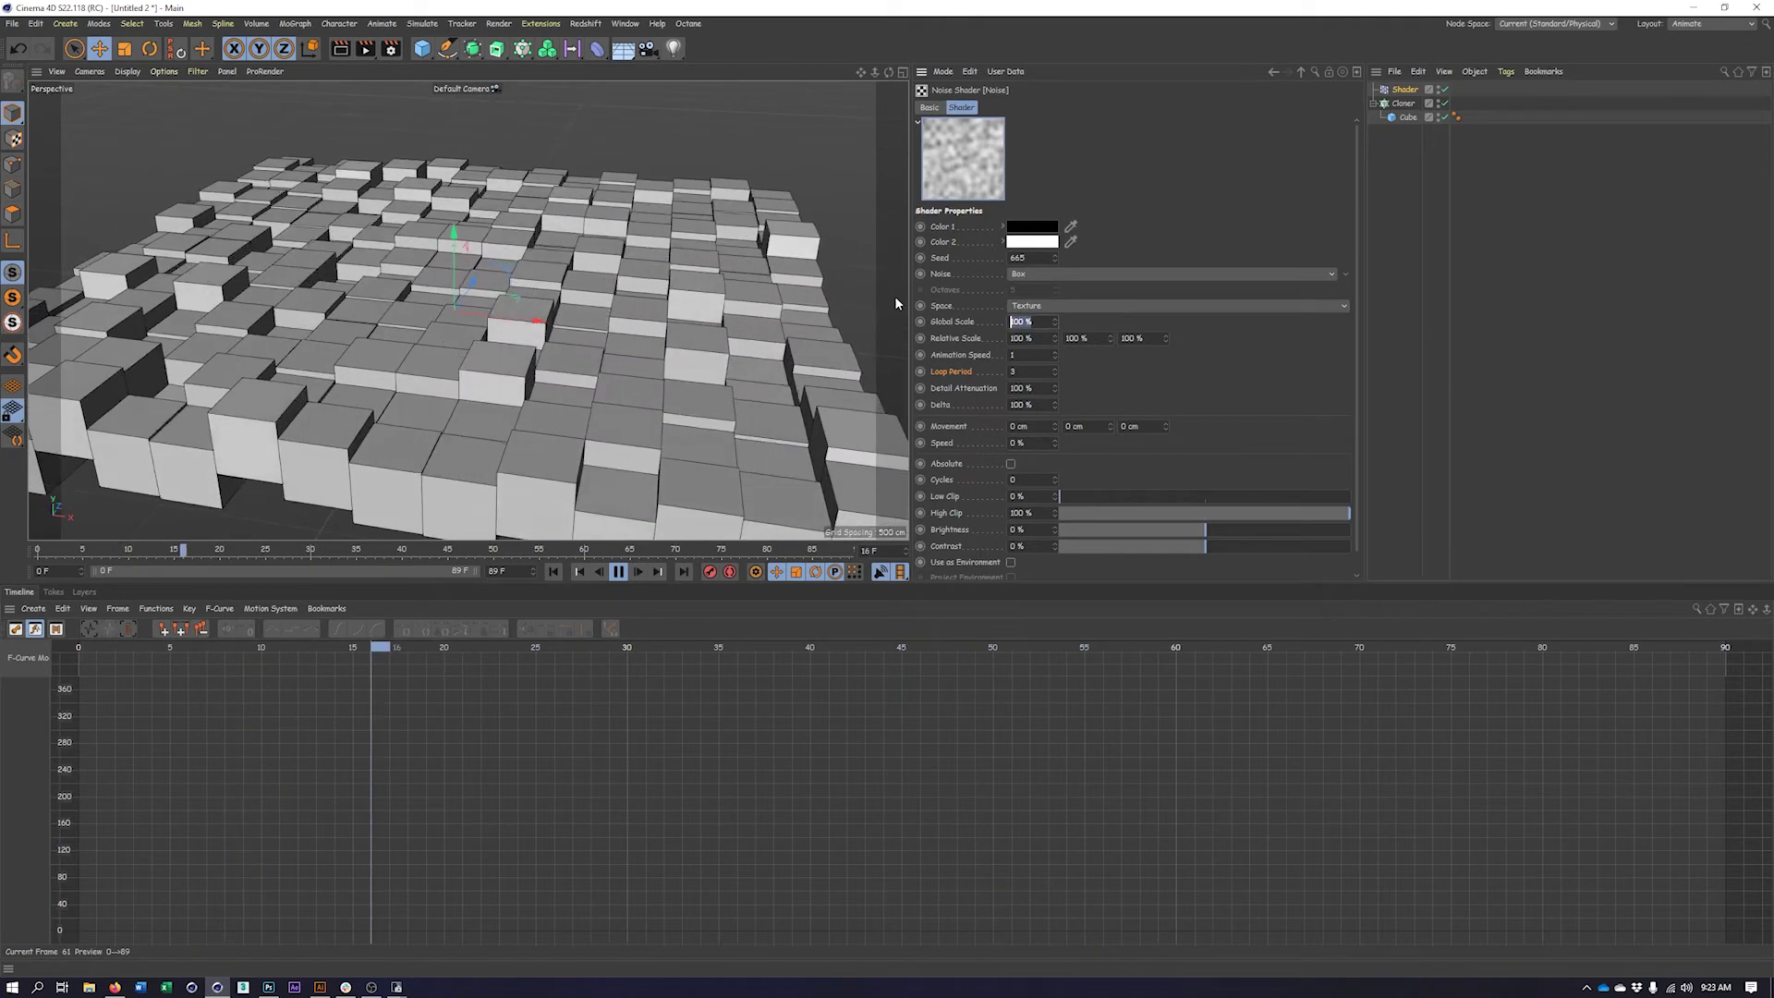
pyautogui.write('1000')
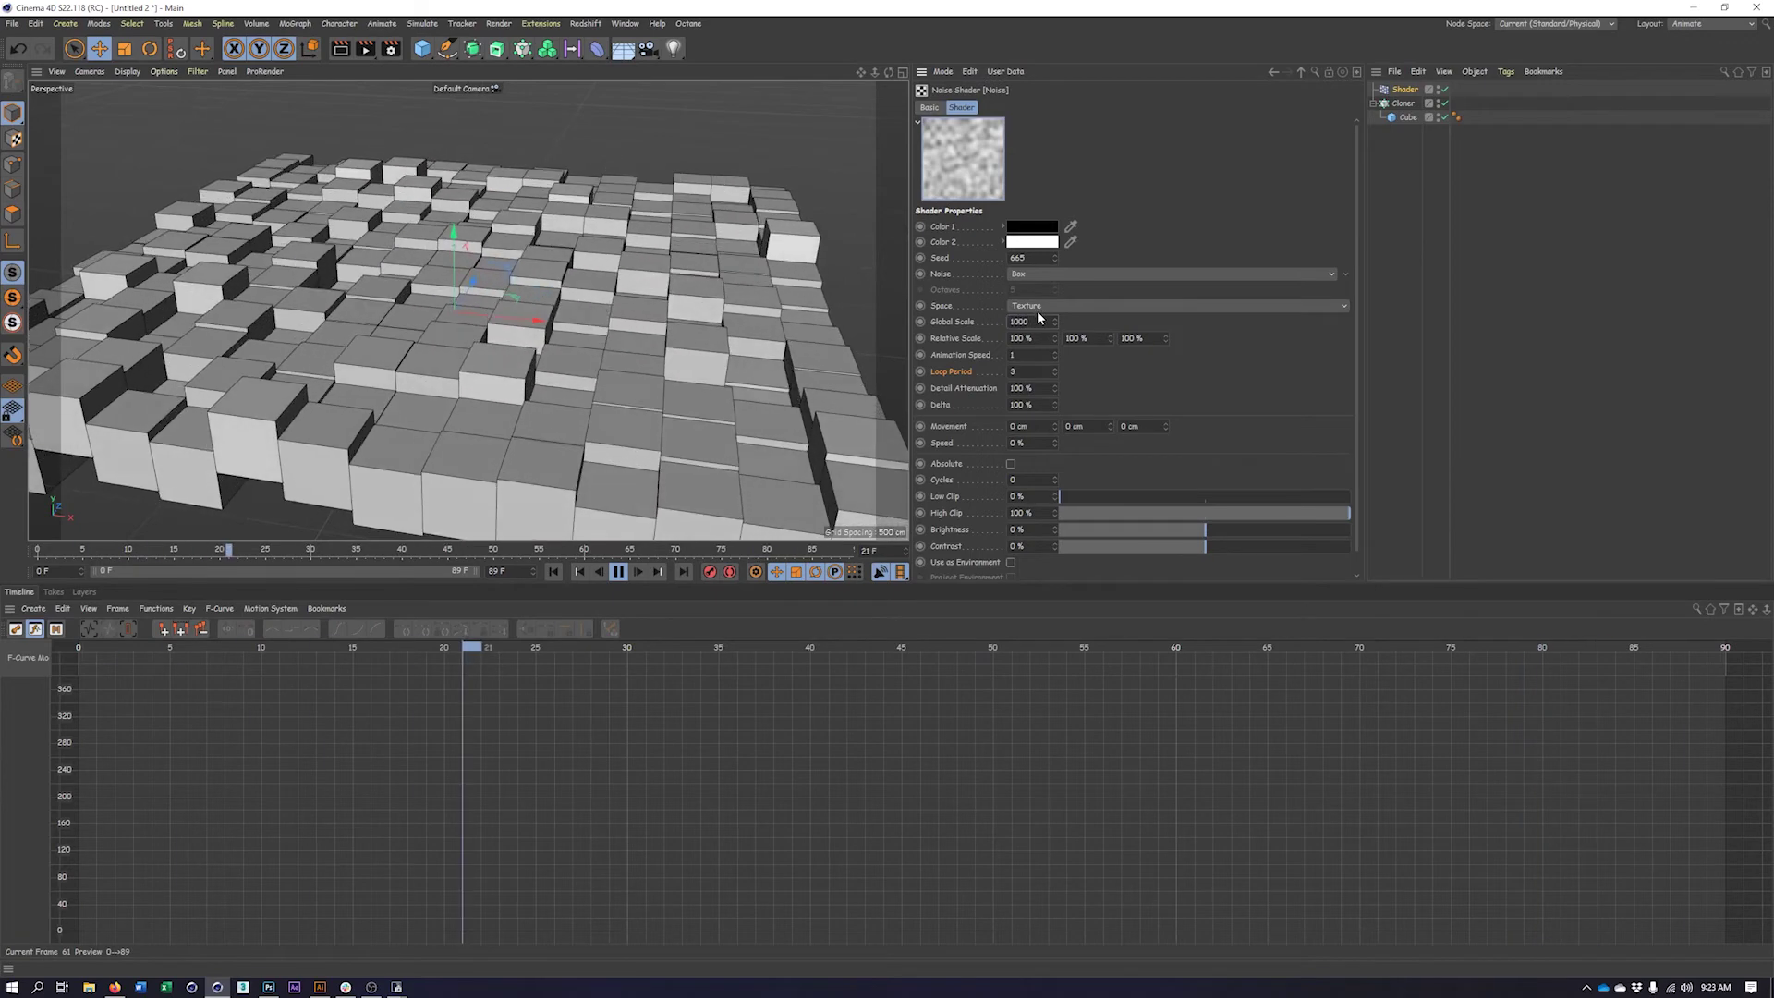
pyautogui.press('Return')
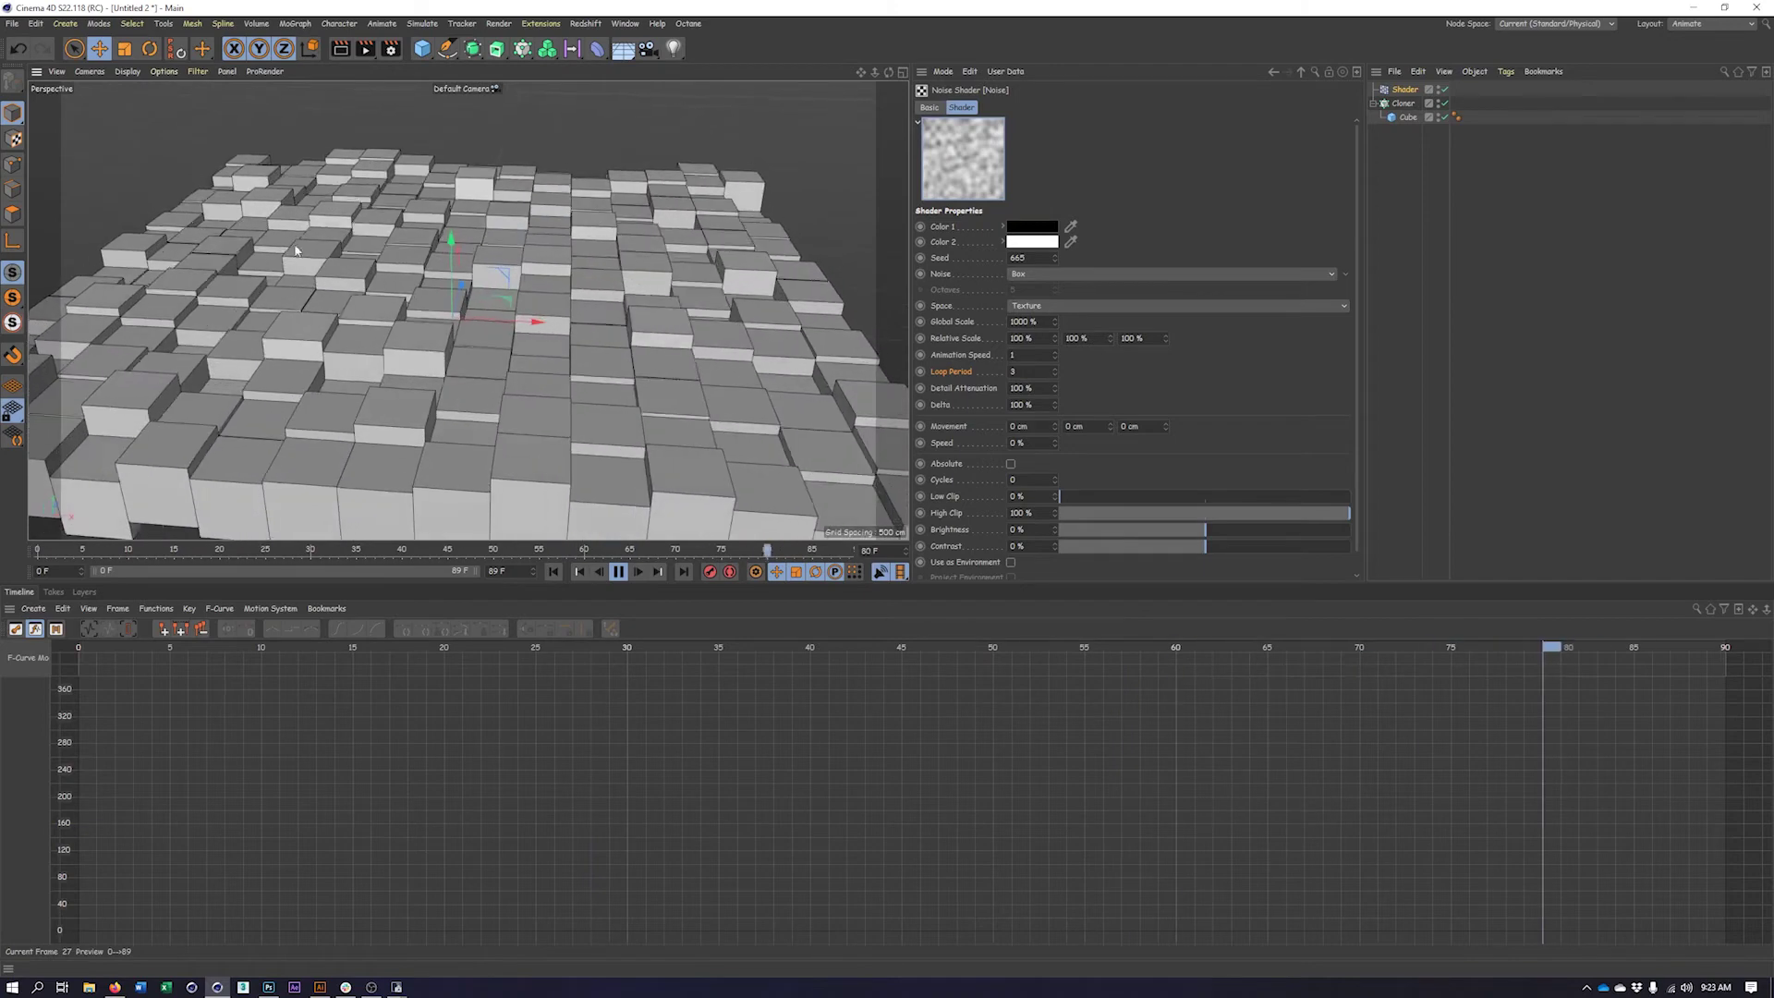
# Raise the Noise Global Scale to 5000% and stop playback
pyautogui.click(1045, 323)
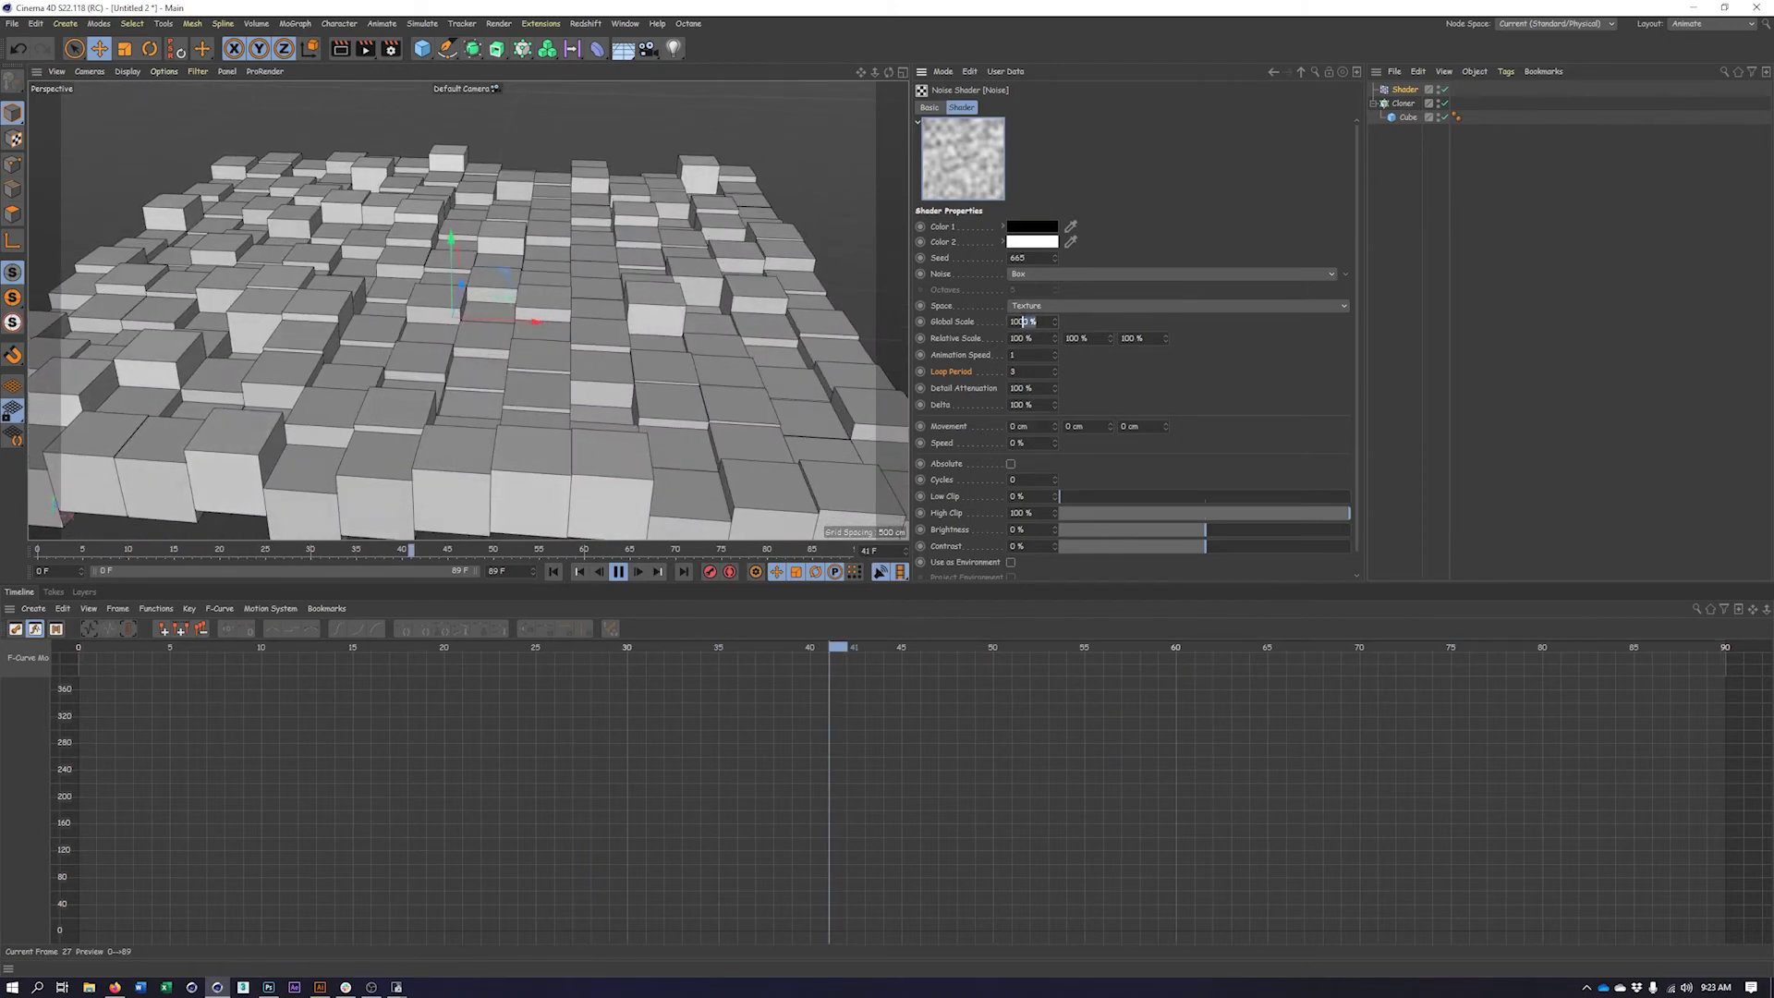
pyautogui.write('5000')
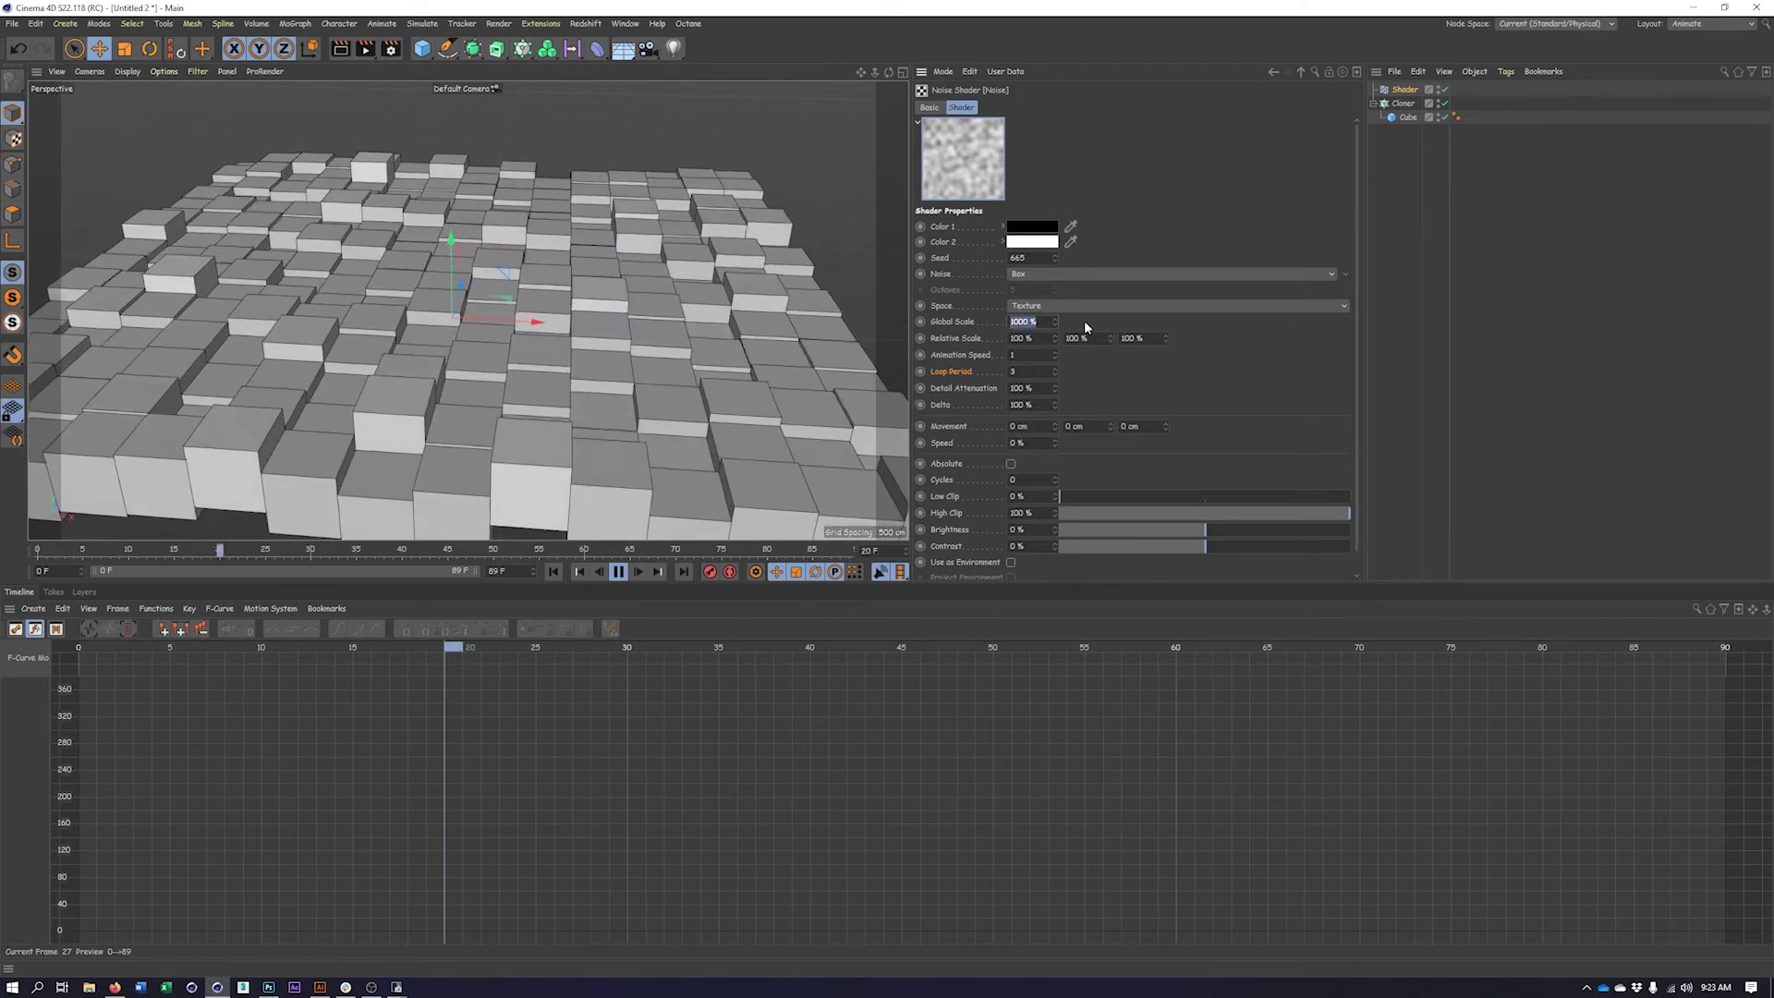
pyautogui.press('Return')
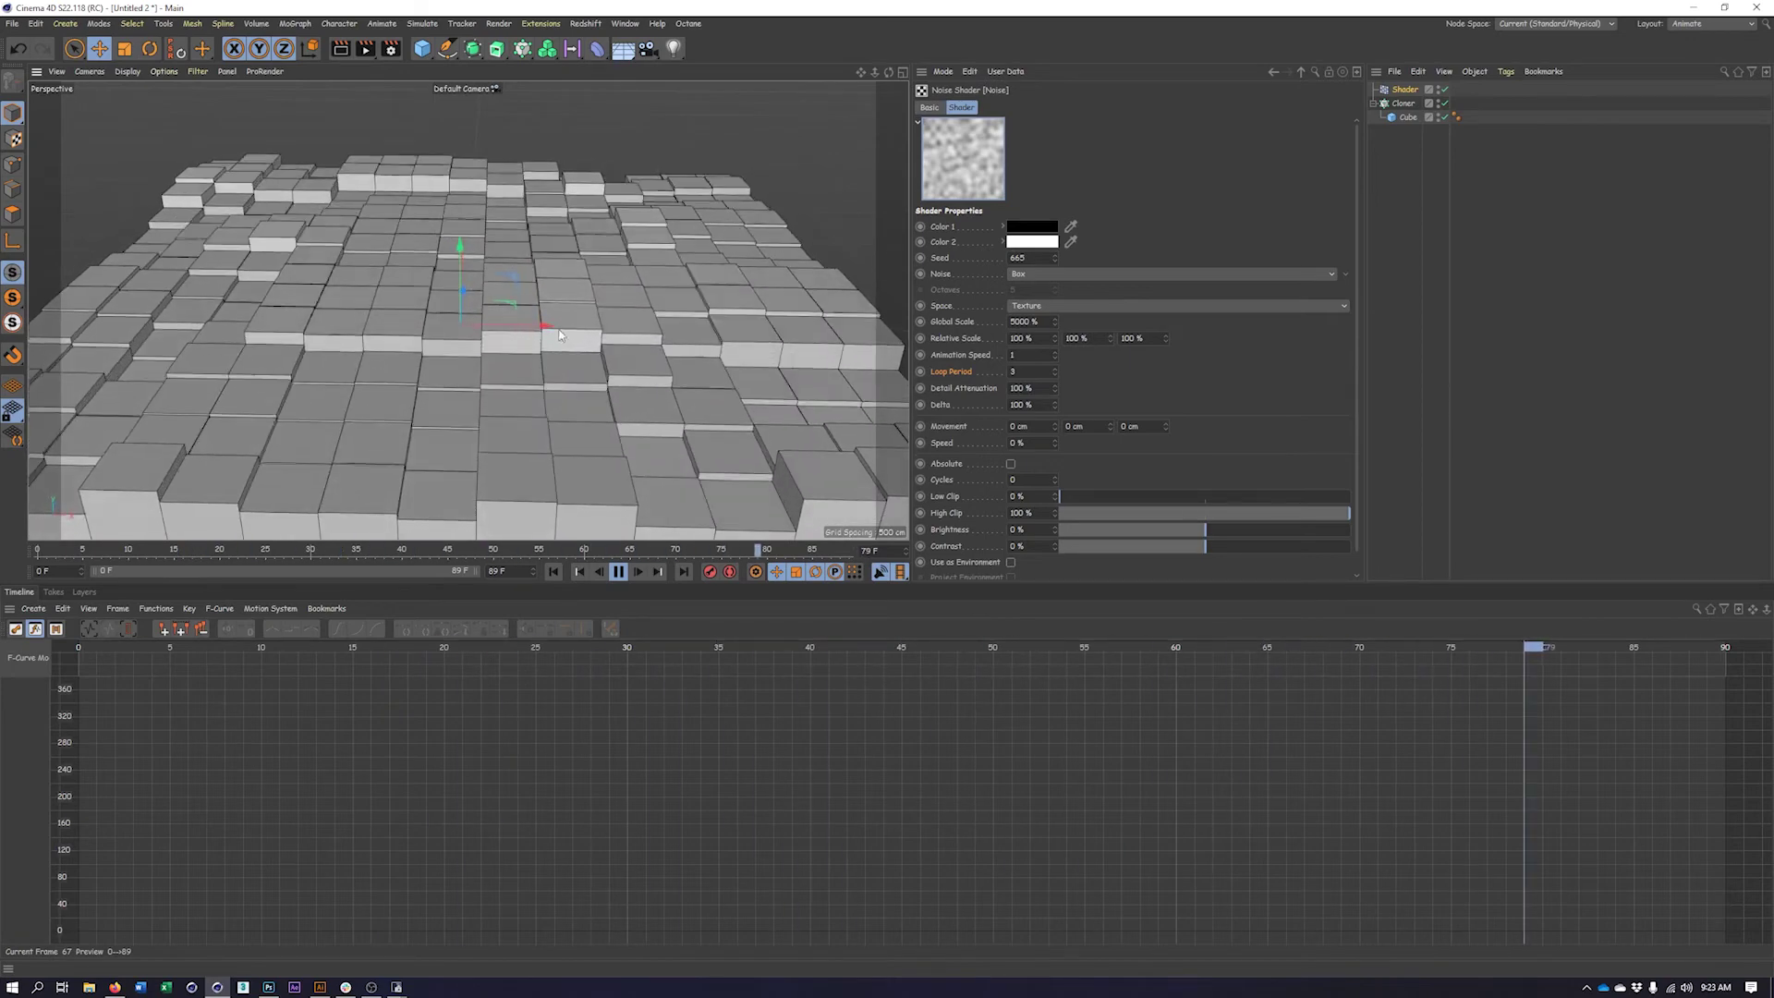
pyautogui.click(621, 572)
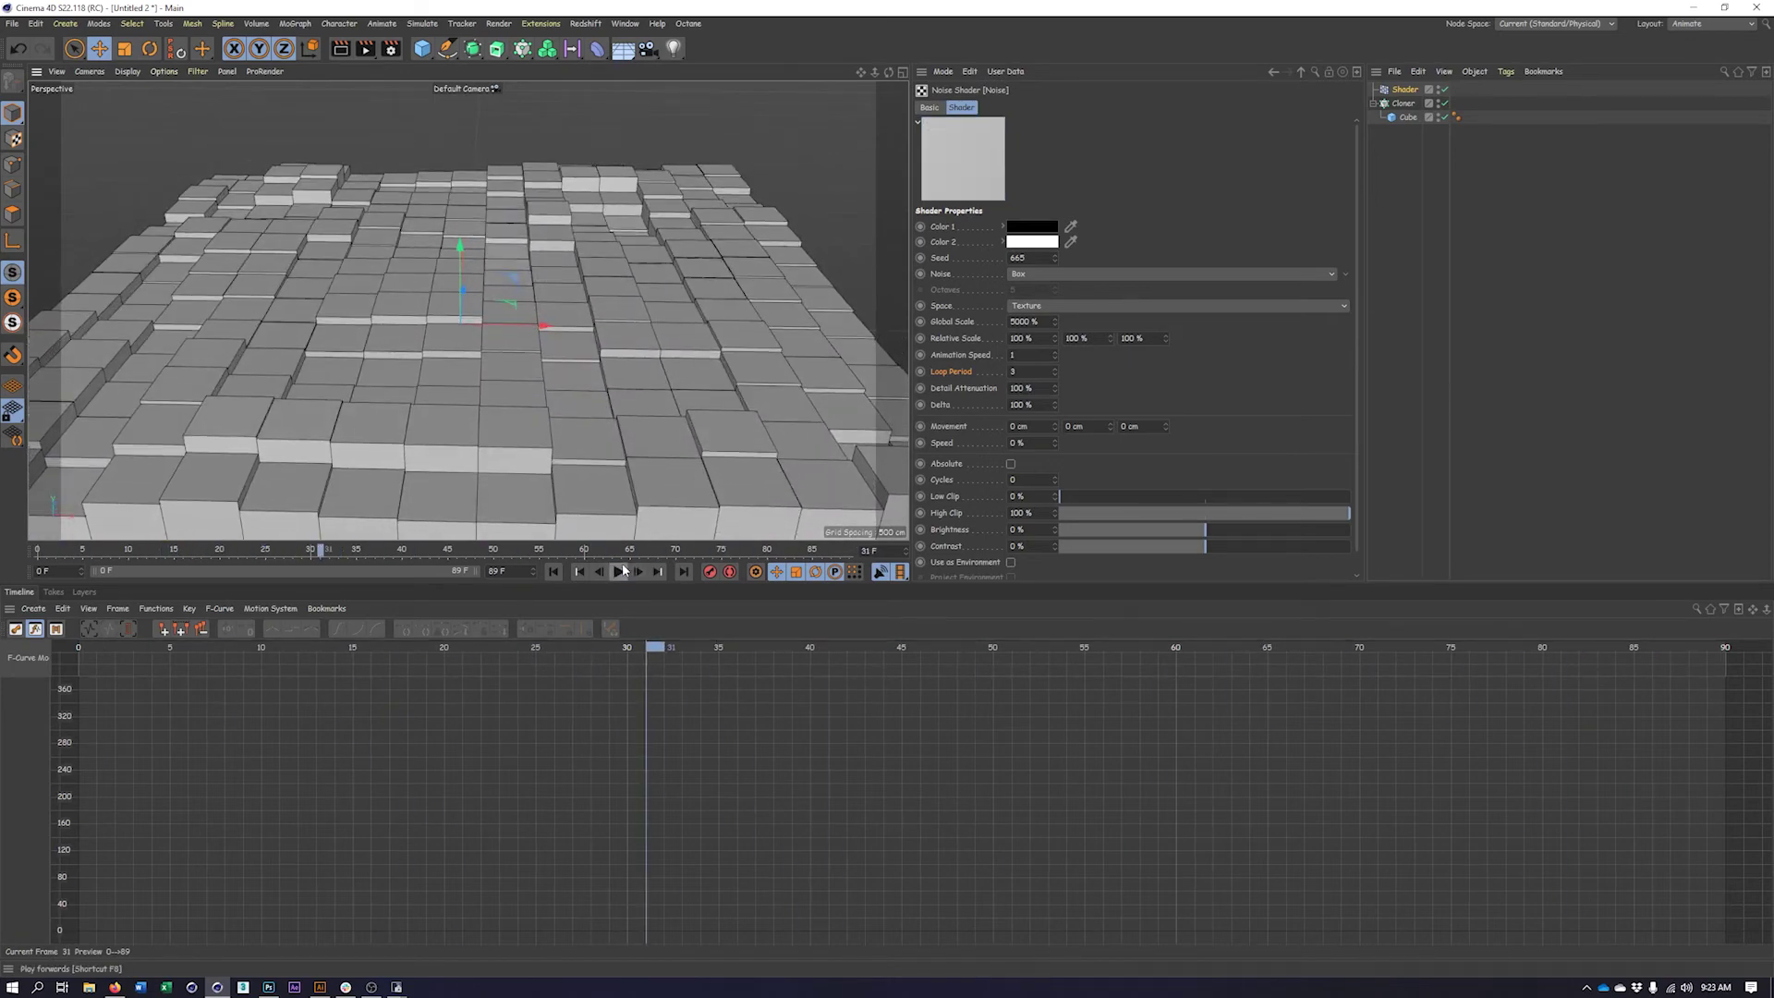
pyautogui.scroll(2, 453, 361)
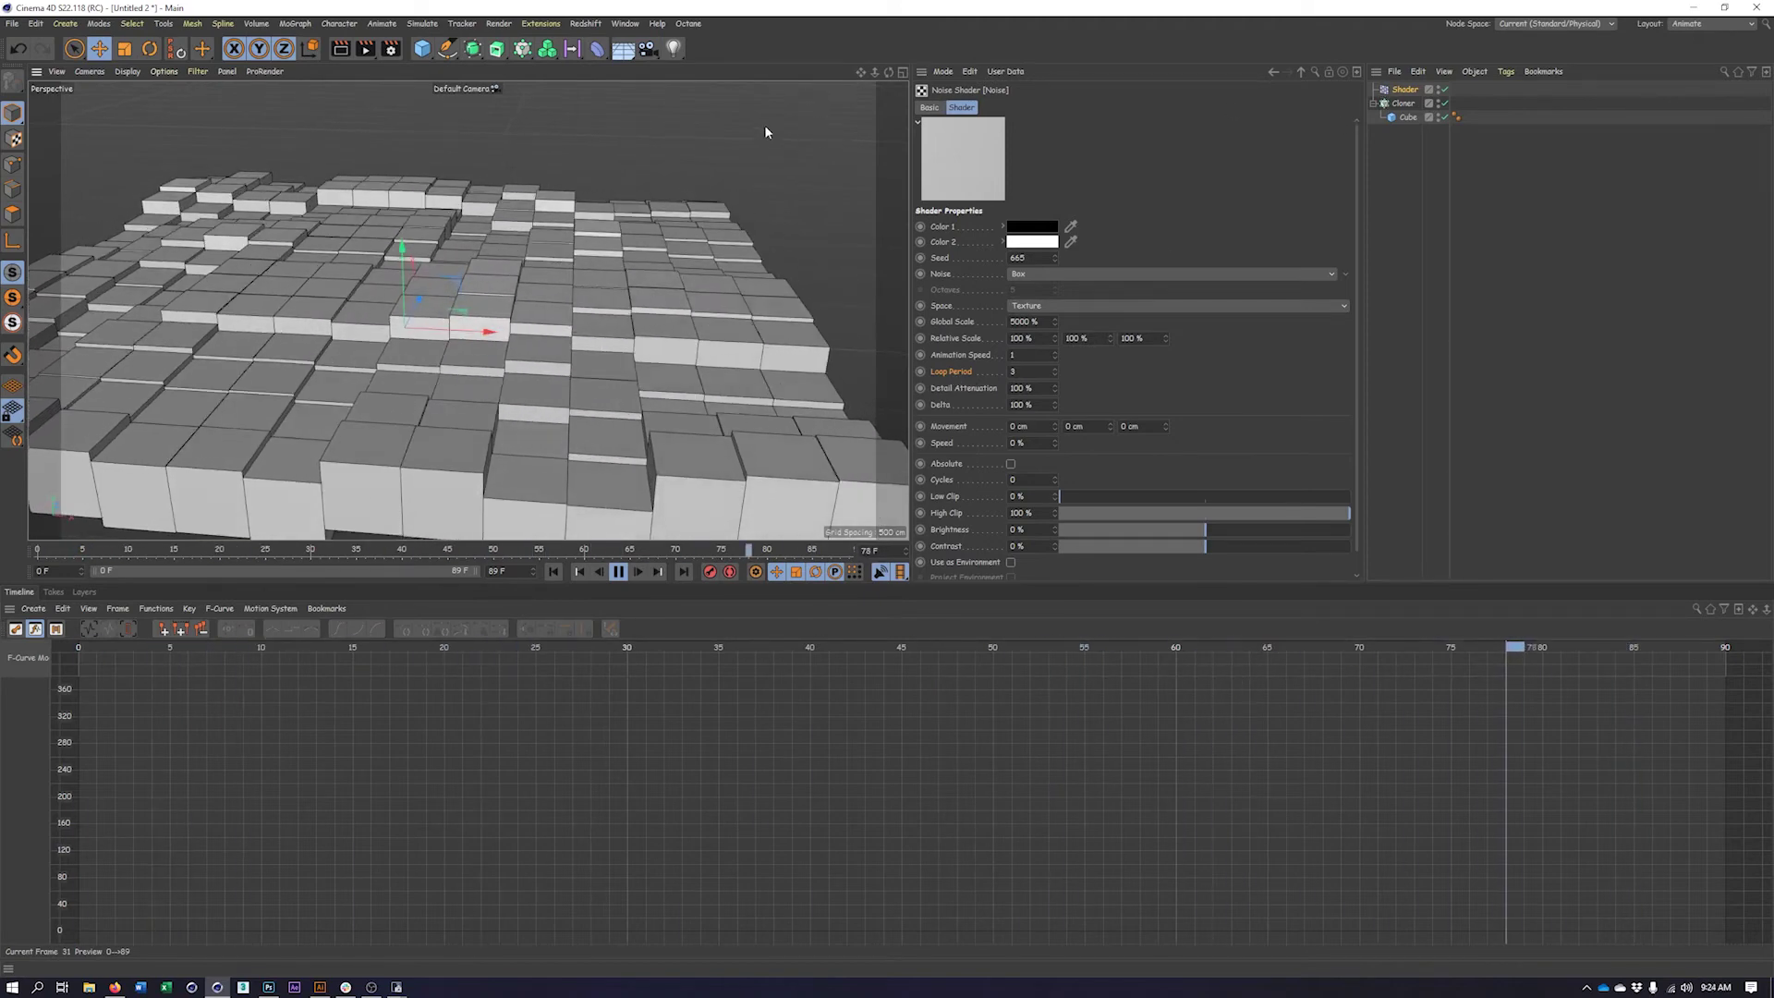
pyautogui.click(593, 52)
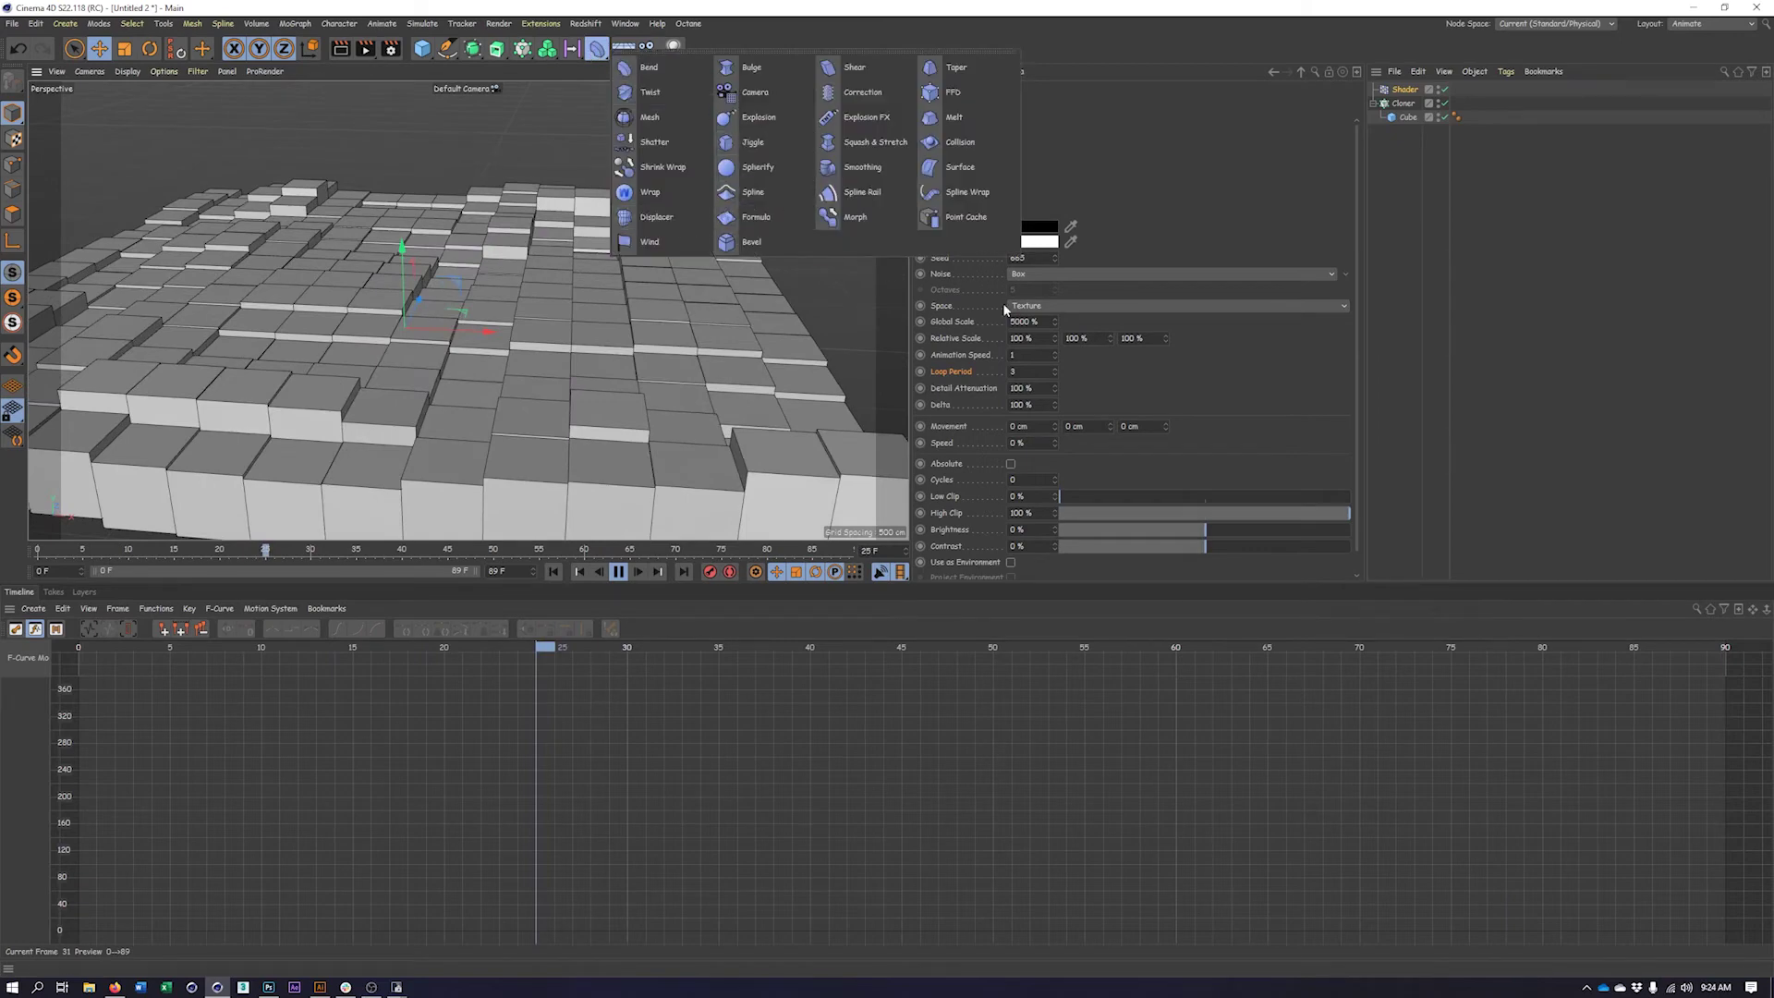
# Marquee-select Shader, Cloner and Cube in the Object Manager and delete them
pyautogui.click(1434, 321)
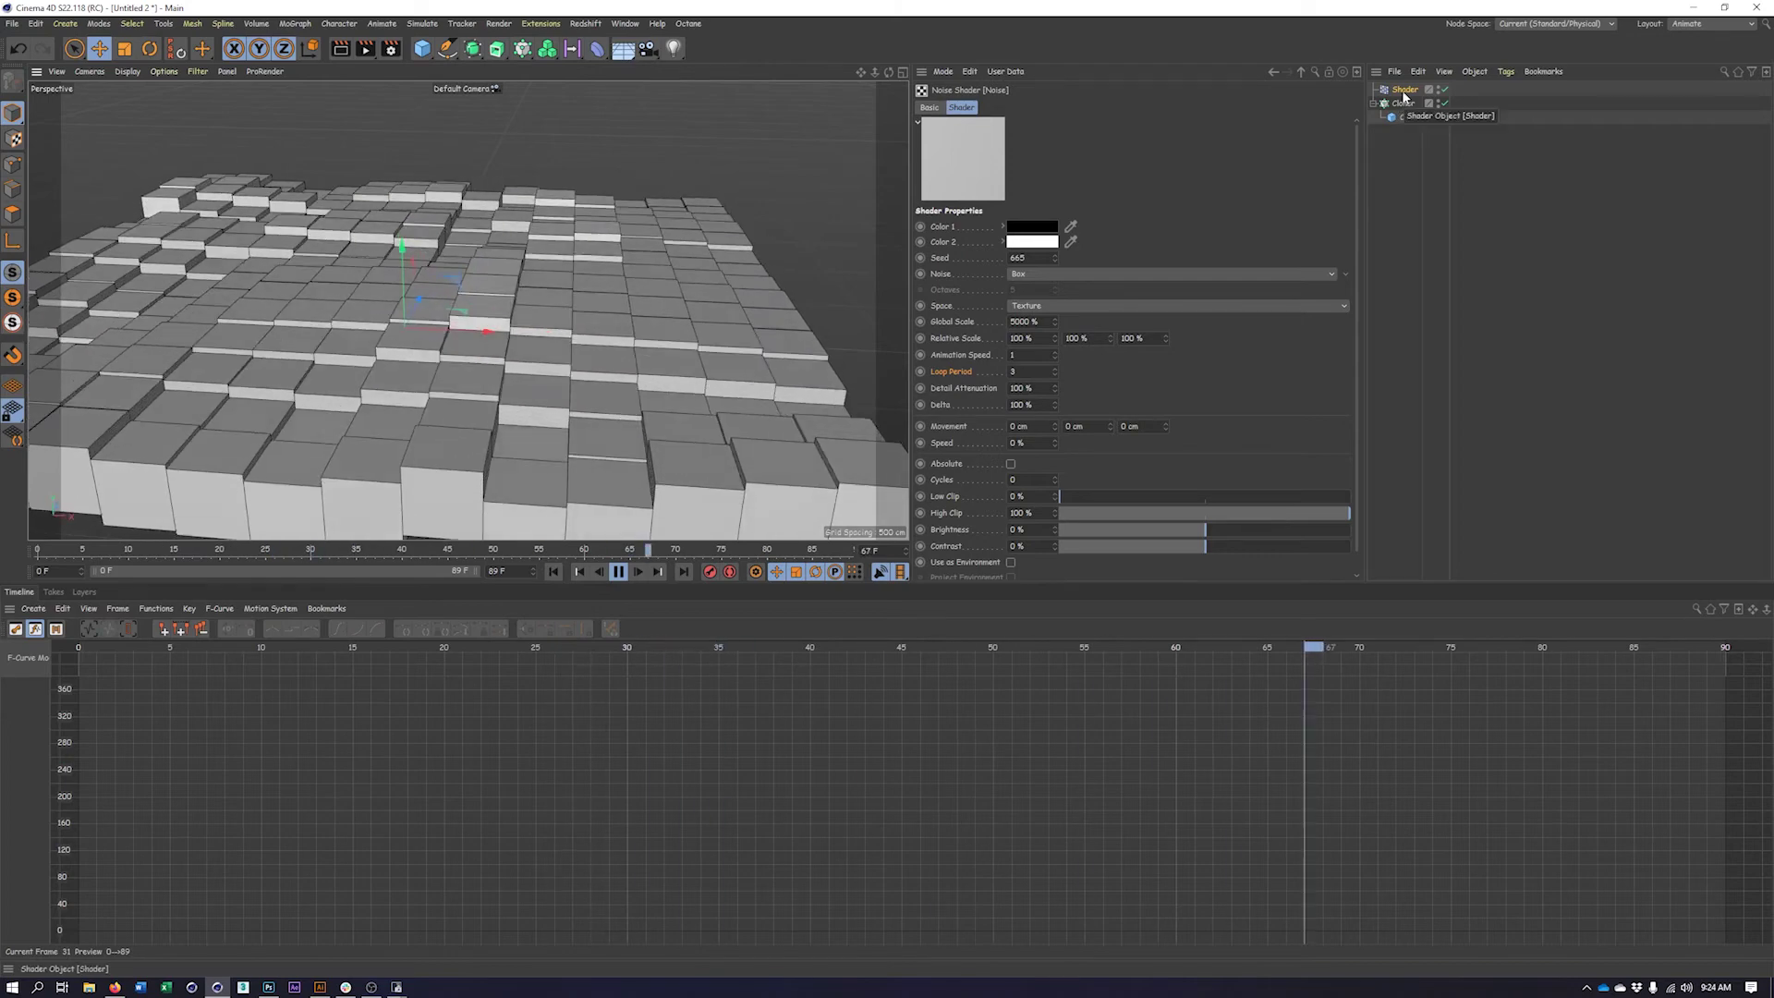
pyautogui.moveTo(1401, 146); pyautogui.dragTo(1402, 148)
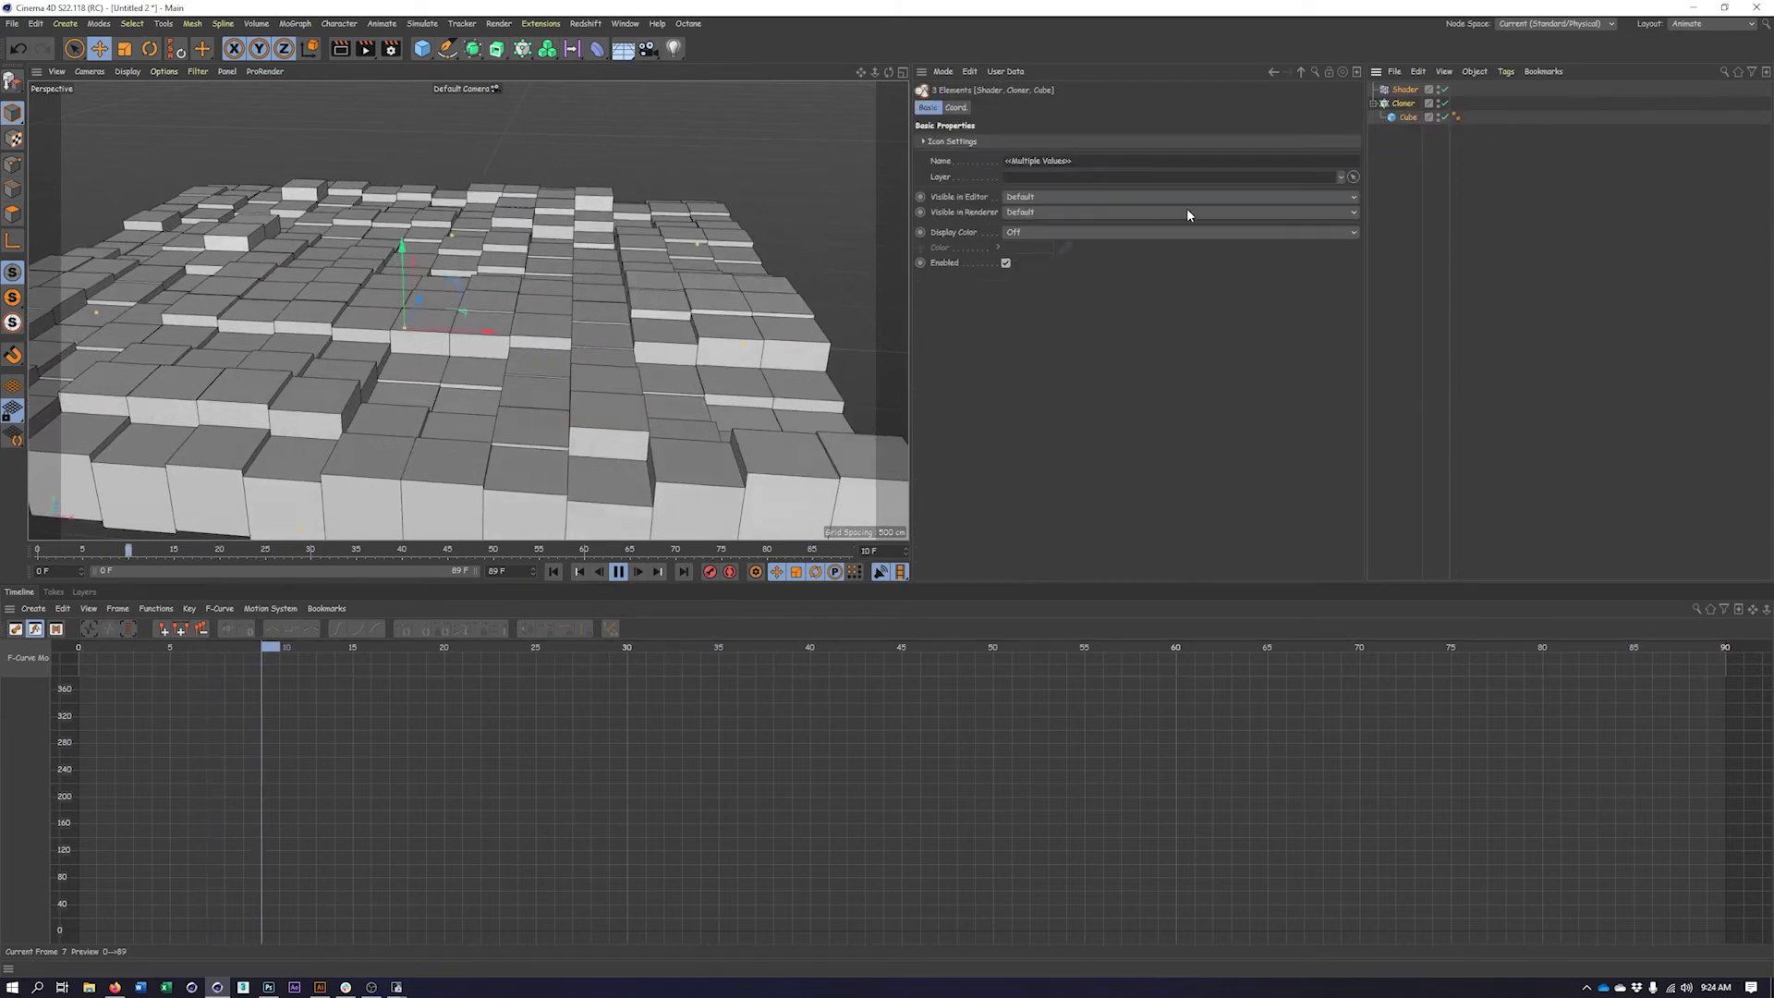
pyautogui.press('Delete')
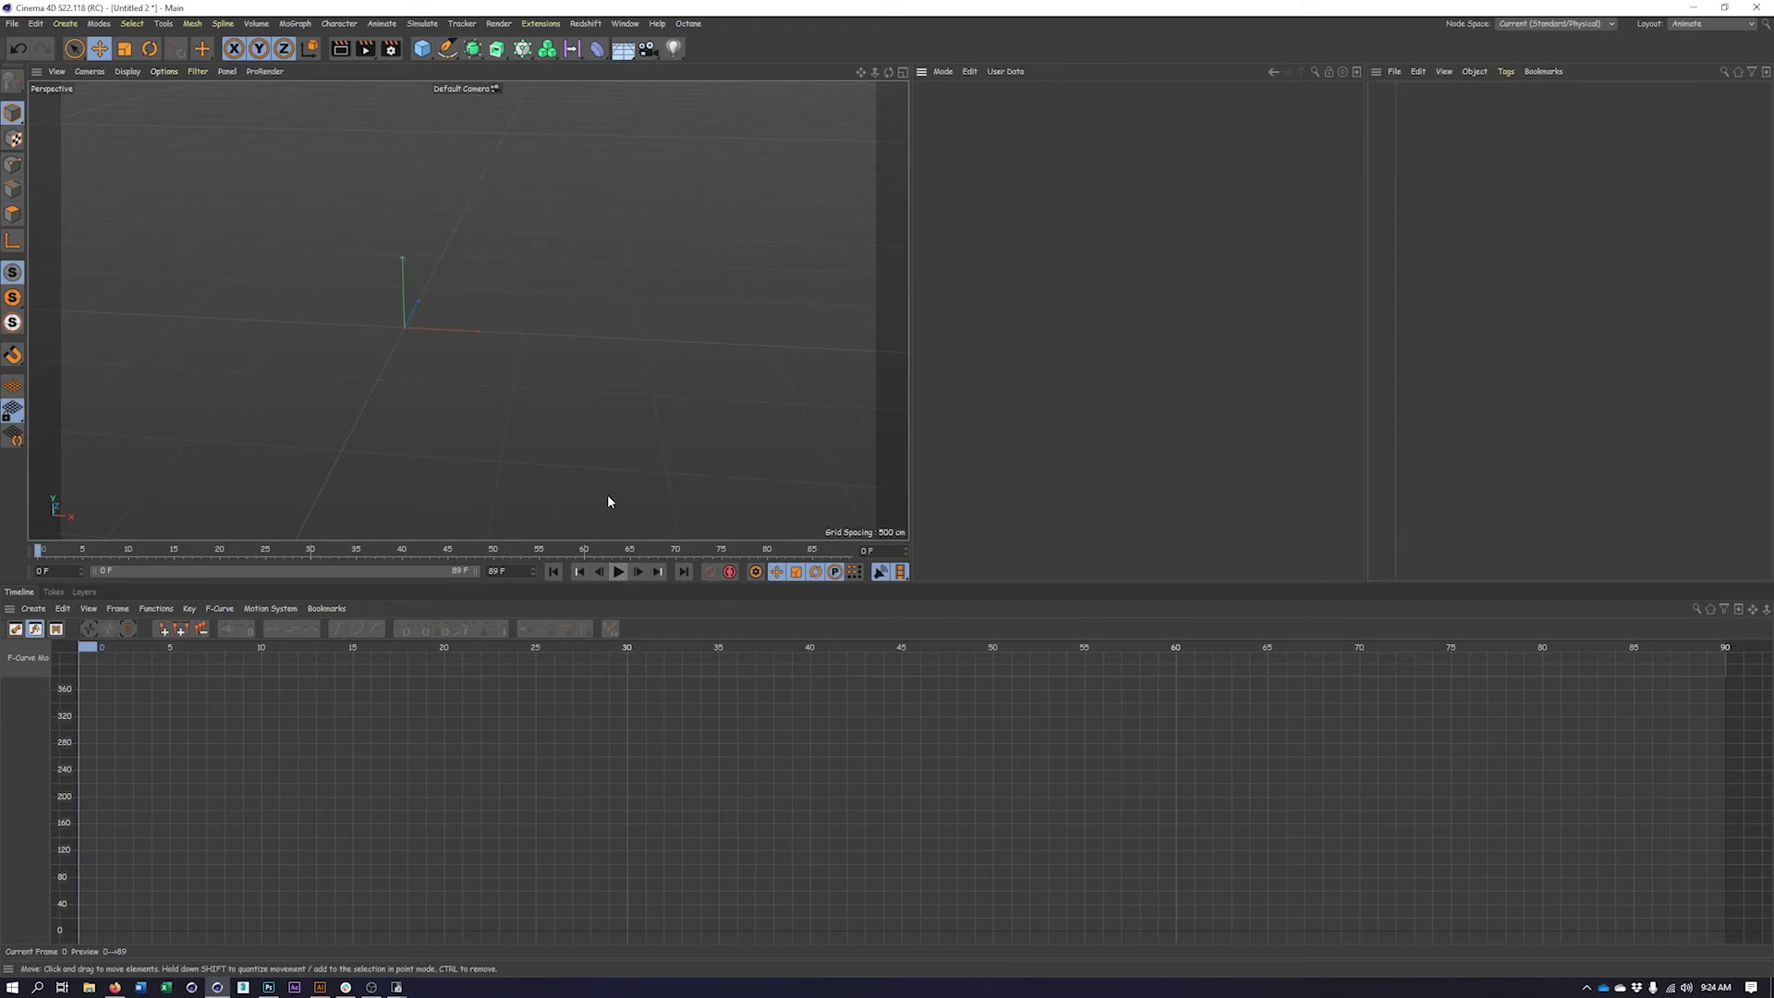
# Add a Plane primitive to the scene
pyautogui.click(431, 51)
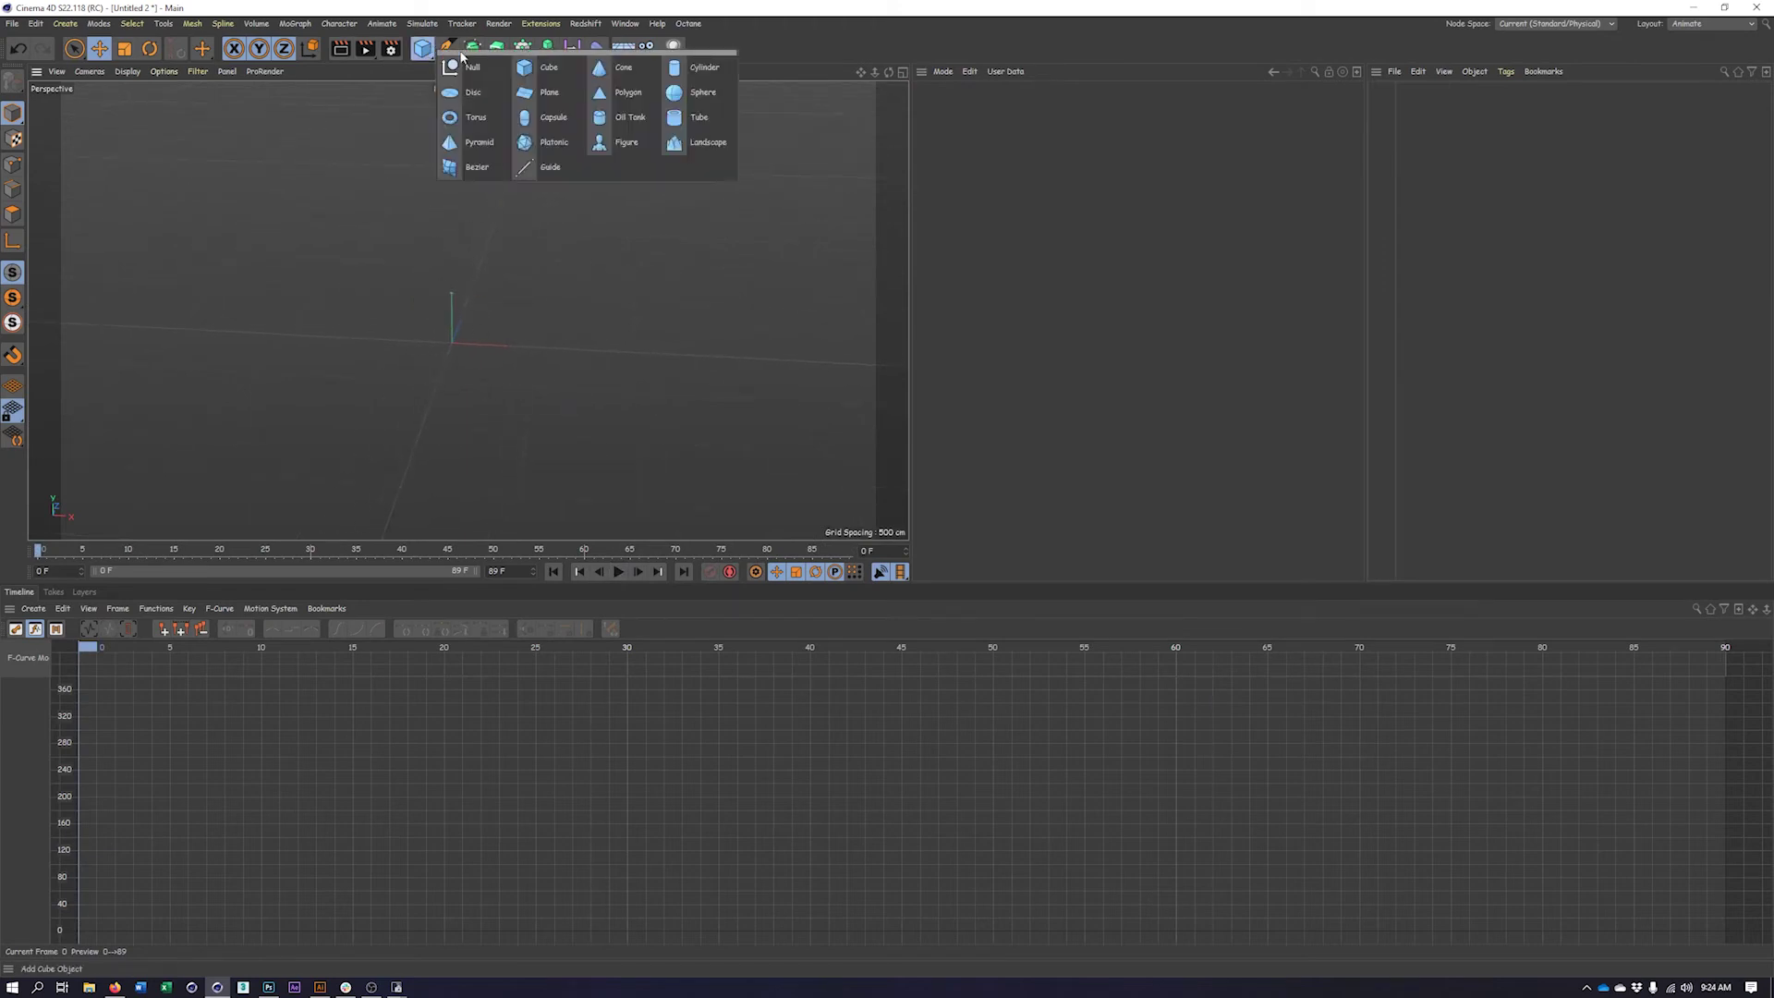
pyautogui.click(563, 96)
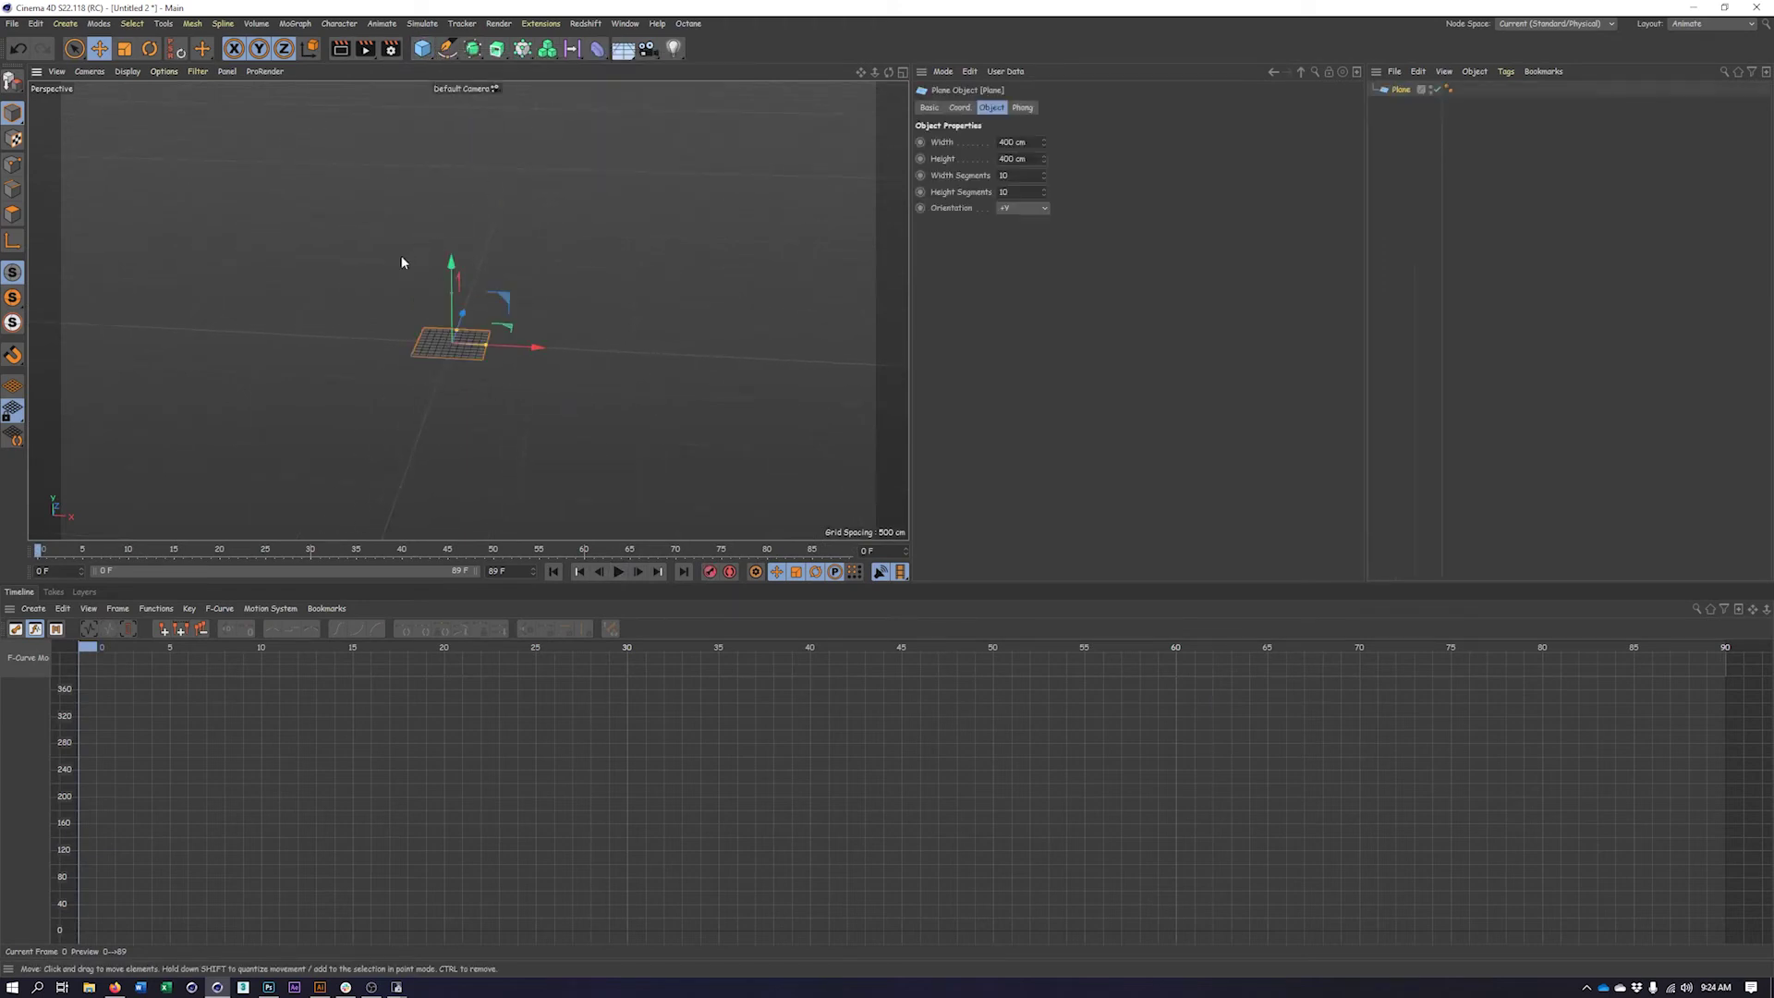
pyautogui.scroll(6, 648, 331)
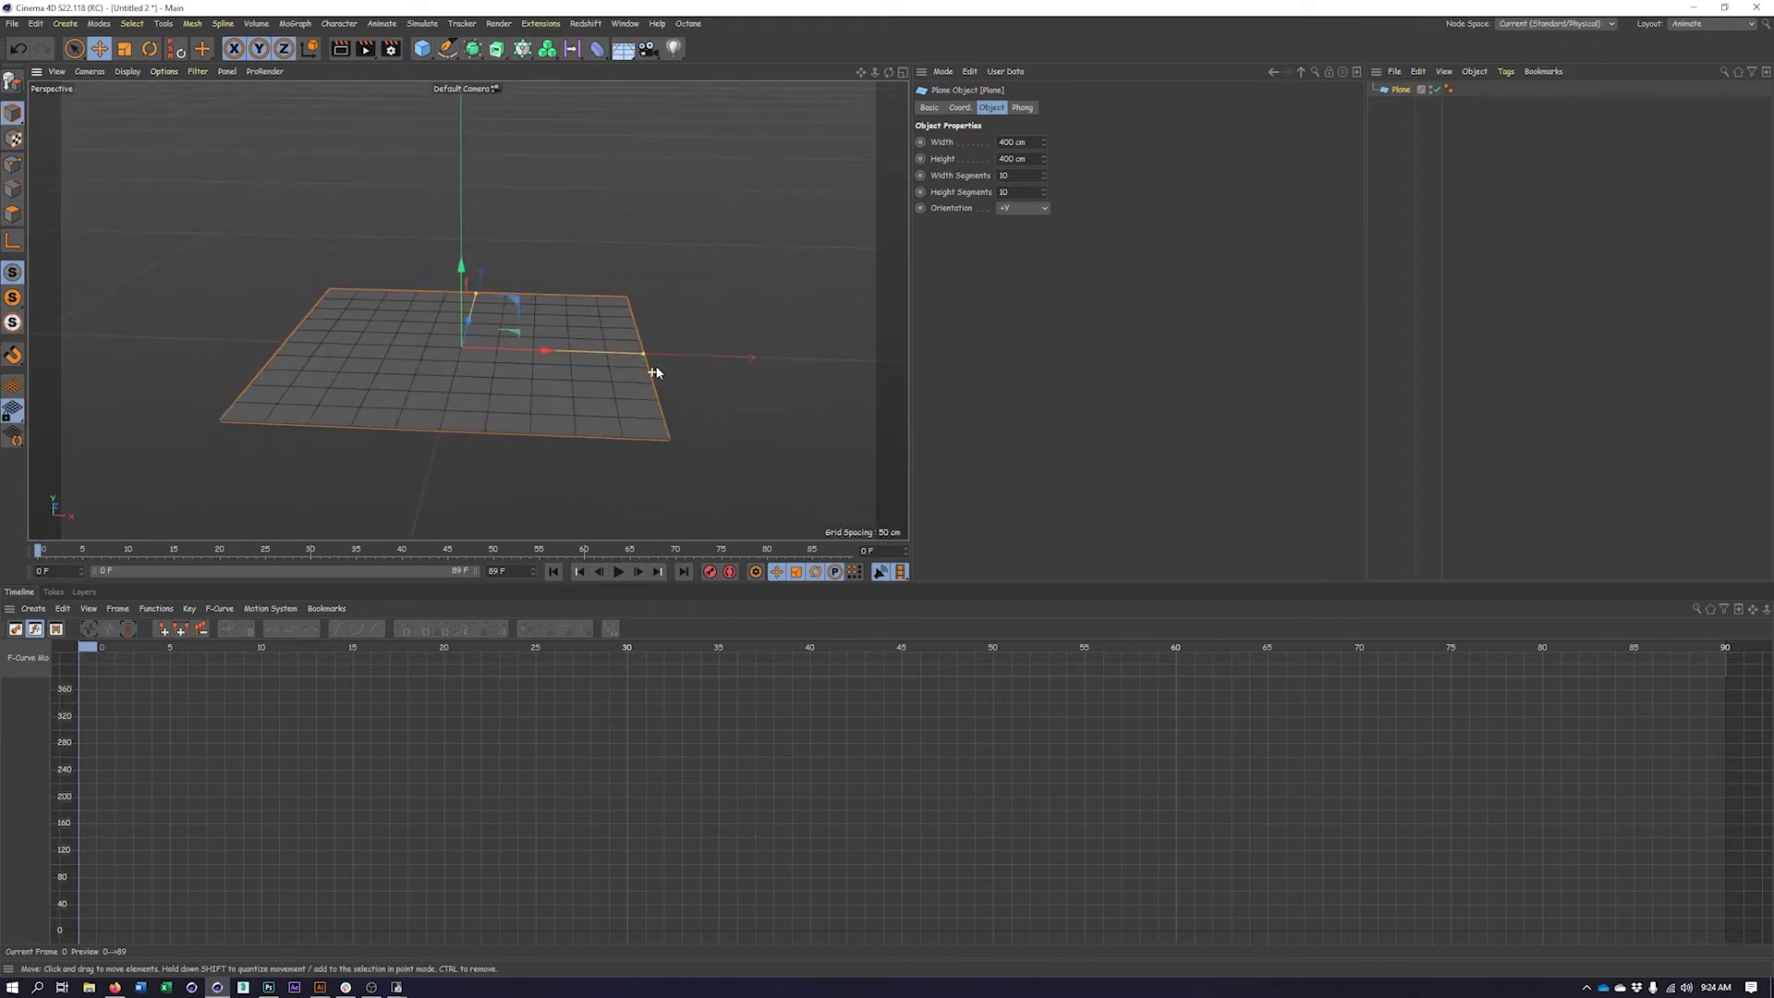
pyautogui.keyDown('alt'); pyautogui.moveTo(676, 367); pyautogui.dragTo(671, 366); pyautogui.keyUp('alt')
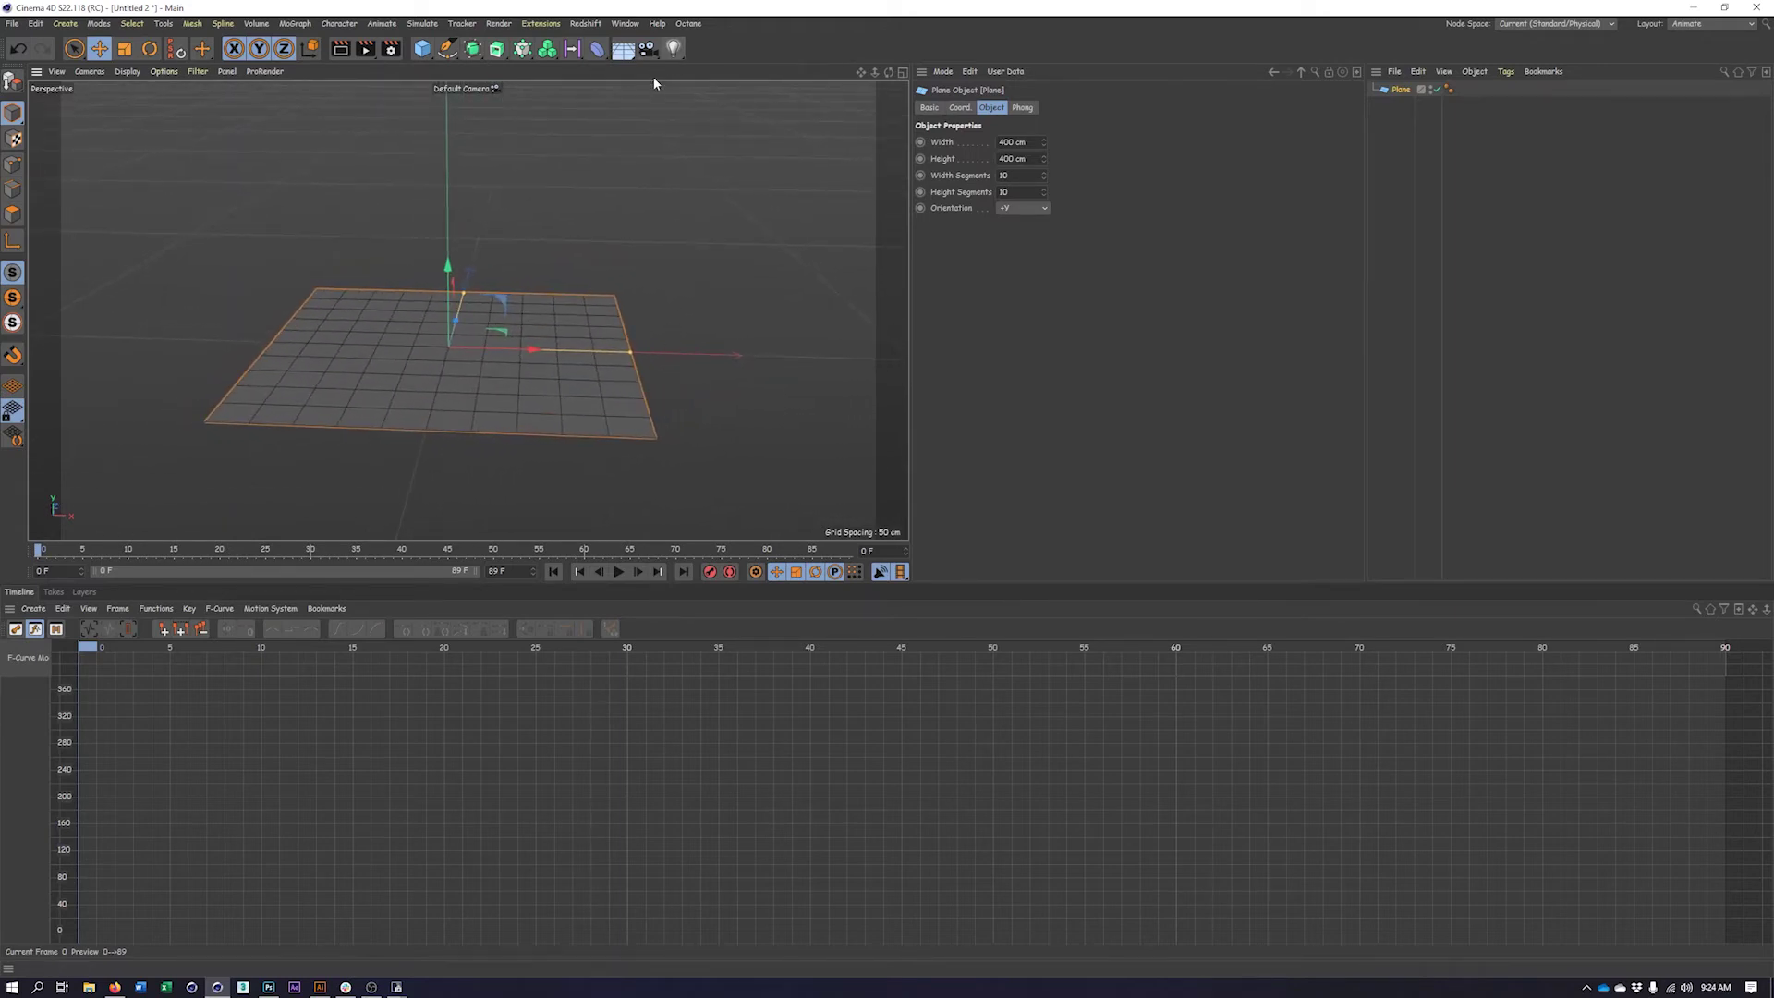
# Add a Displacer deformer nested under the plane
pyautogui.click(603, 51)
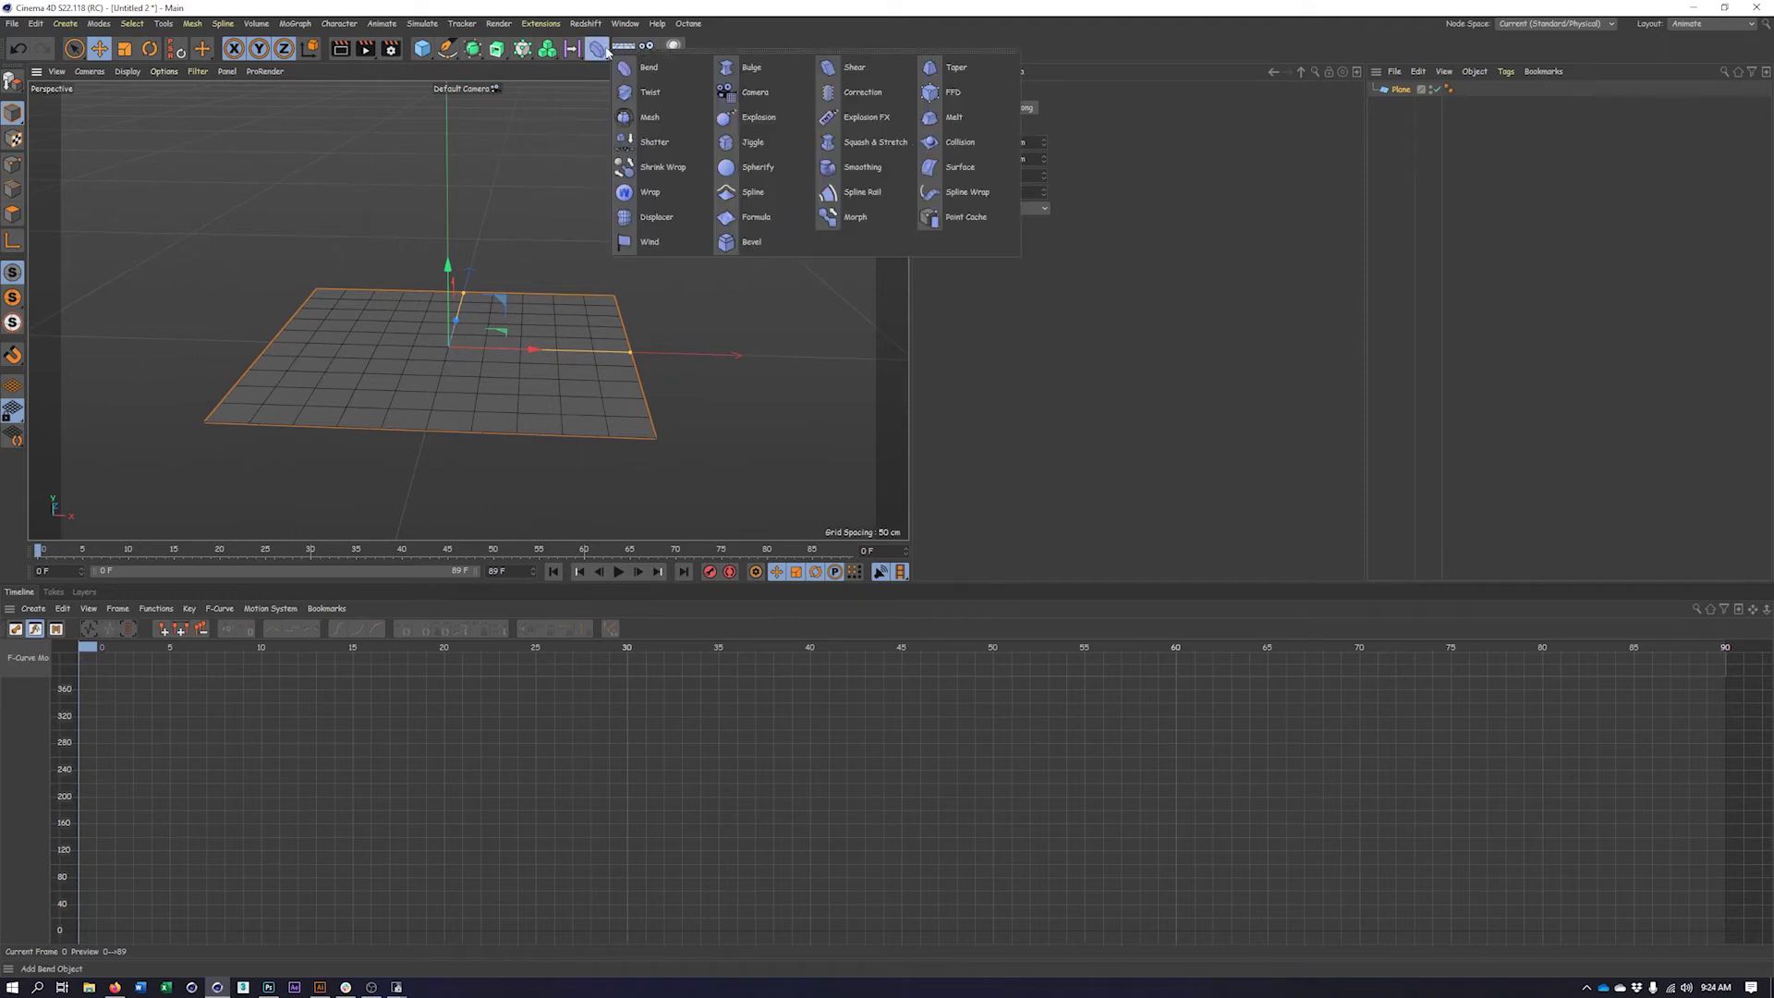
pyautogui.click(688, 220)
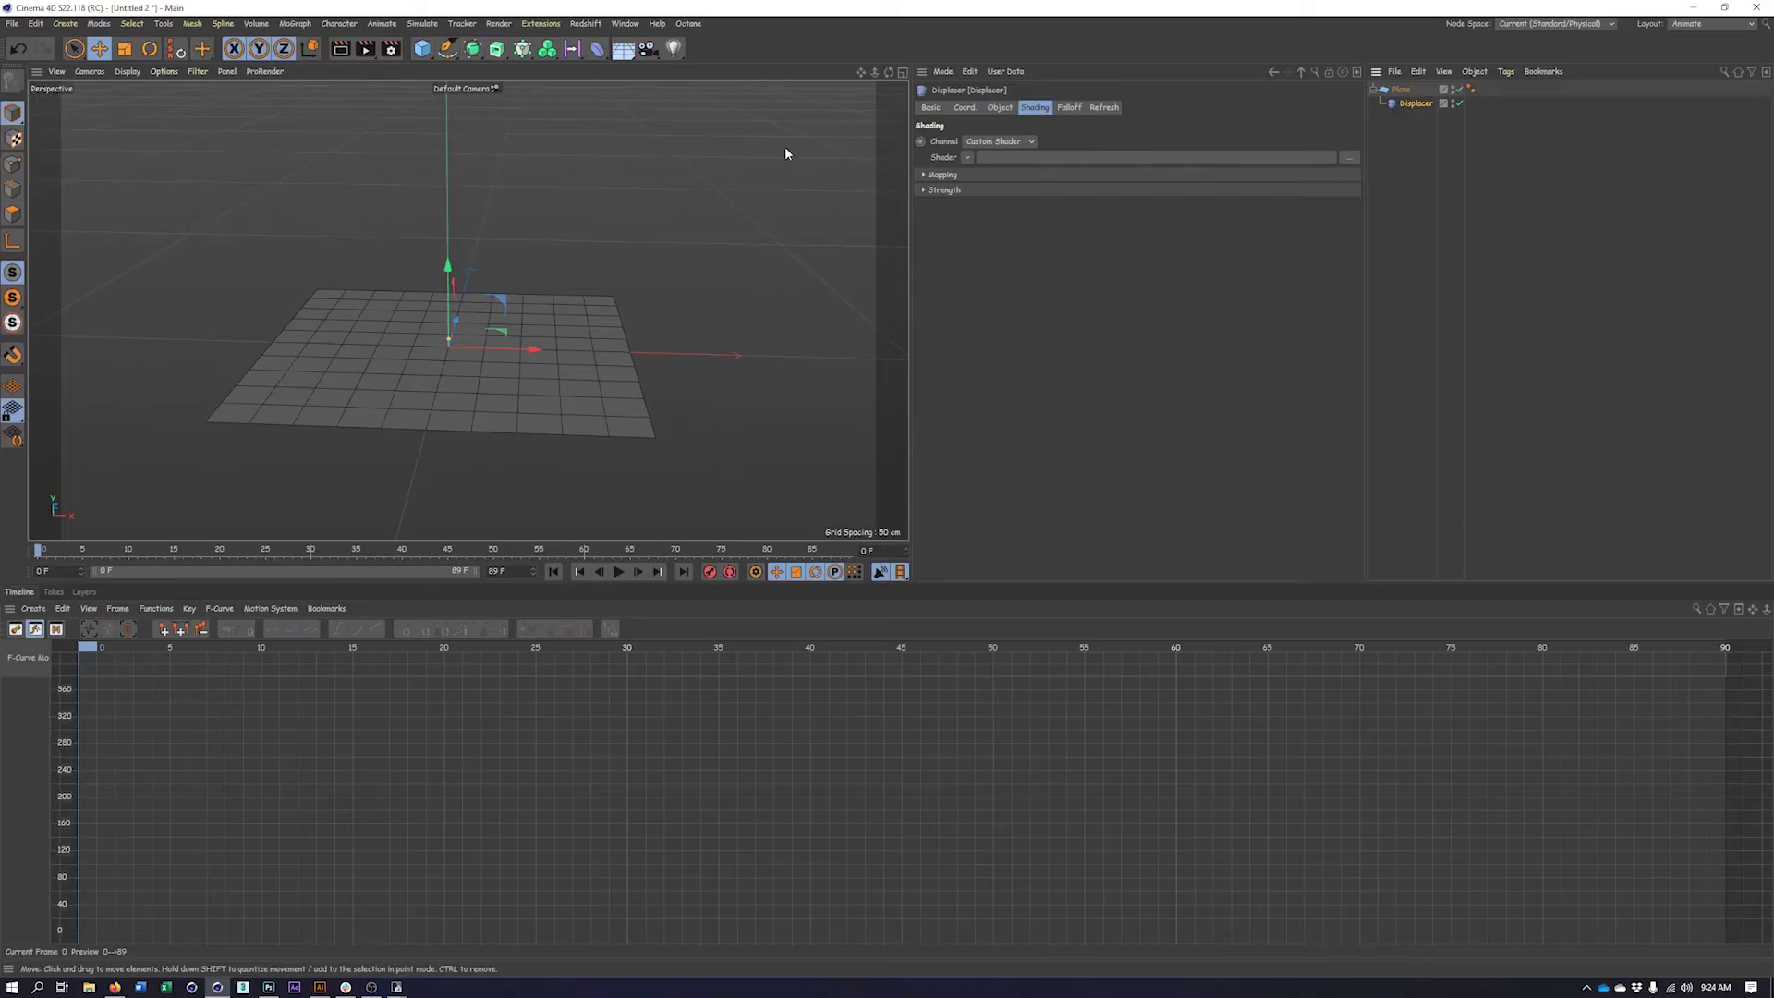
pyautogui.keyDown('alt'); pyautogui.moveTo(548, 296); pyautogui.dragTo(558, 305); pyautogui.keyUp('alt')
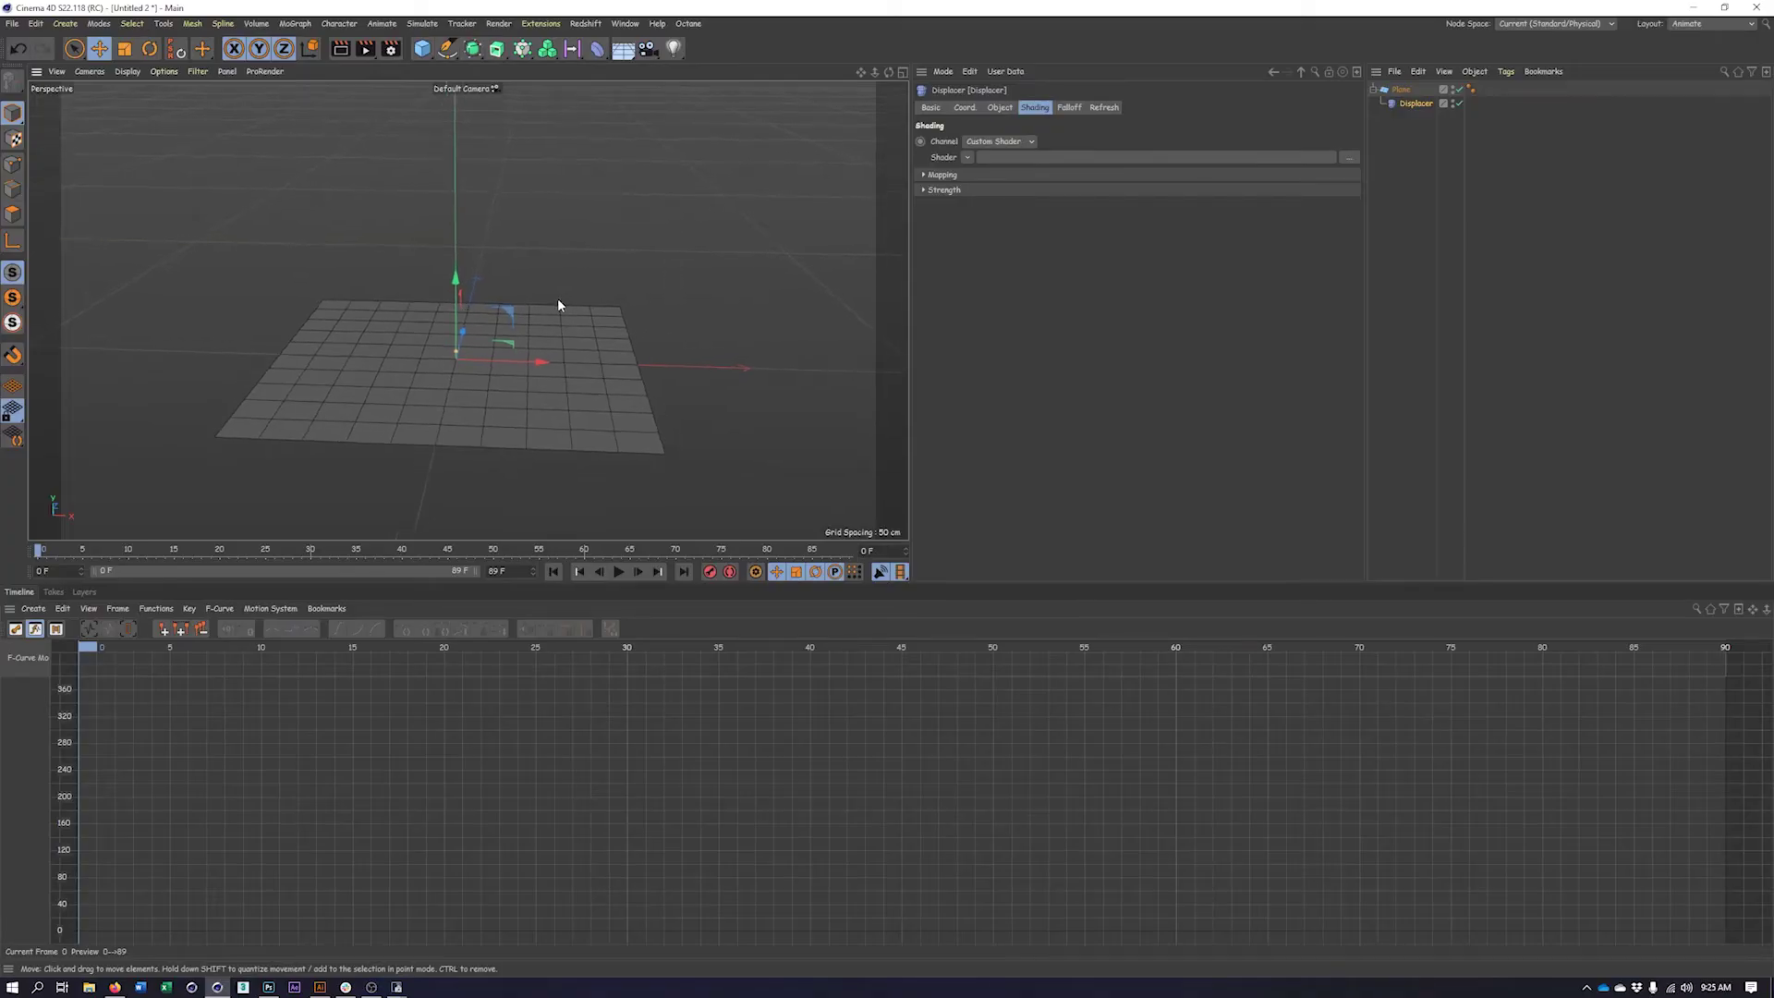
# Set the Displacer's shader to Noise
pyautogui.click(967, 158)
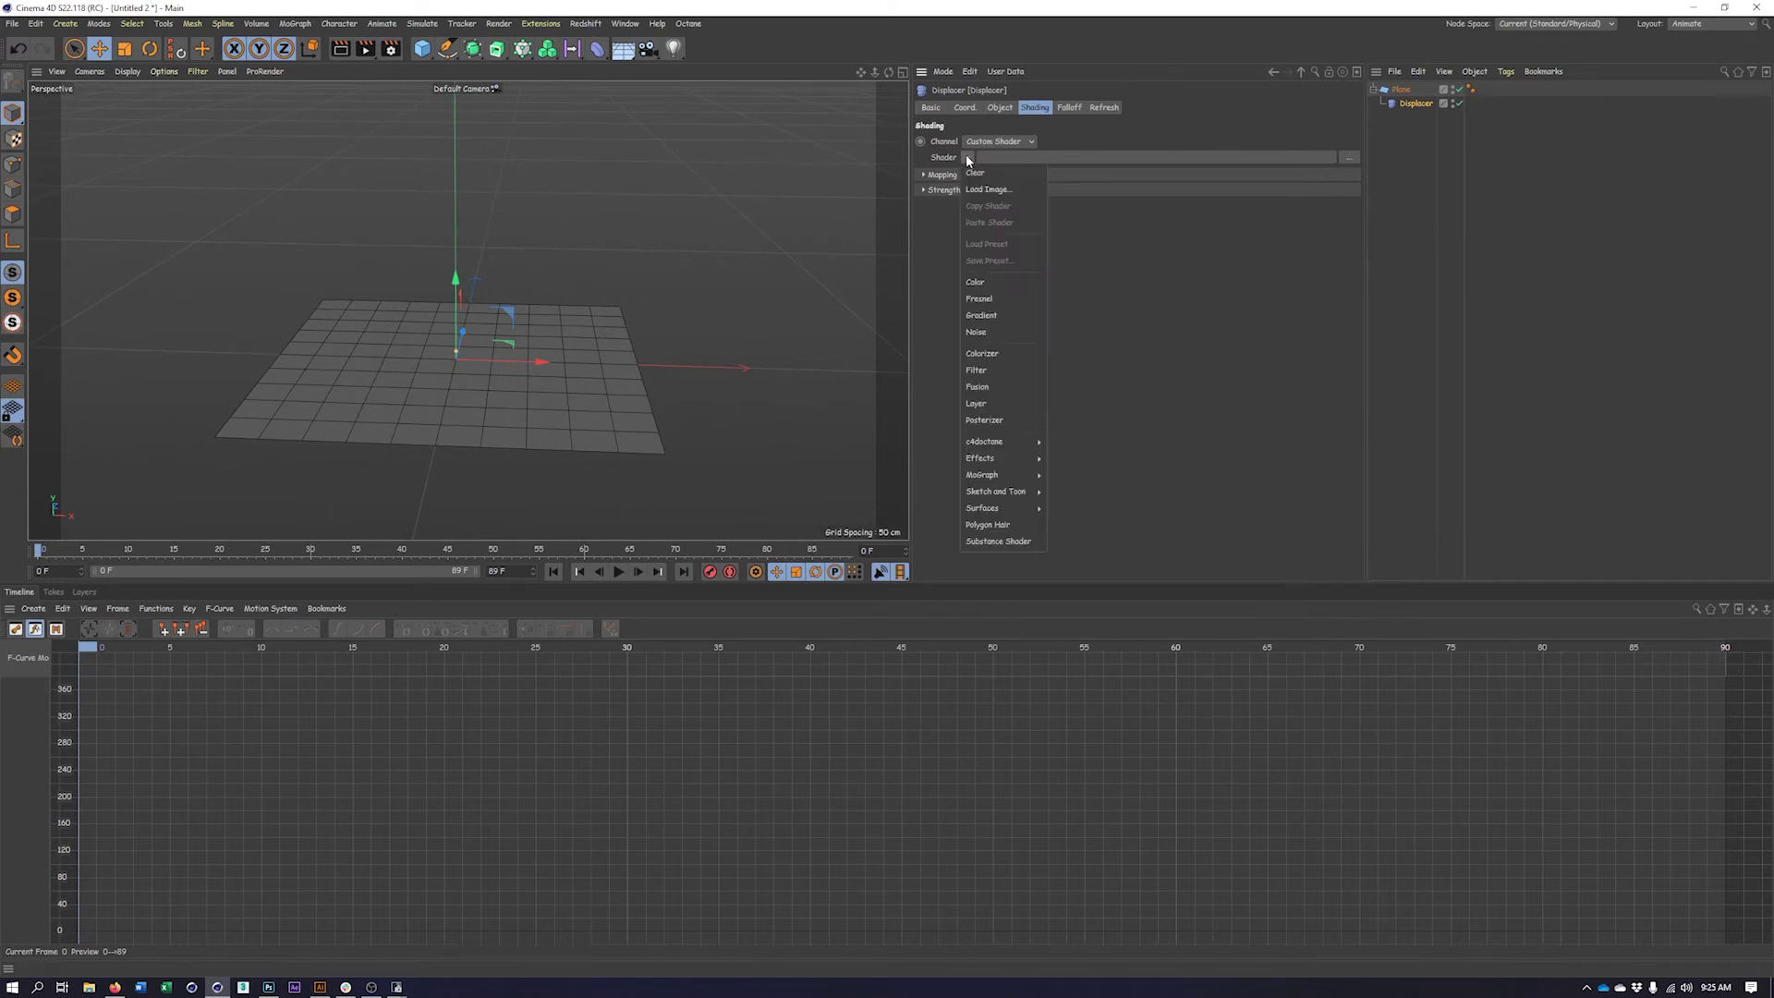
pyautogui.click(988, 333)
pyautogui.scroll(5, 472, 392)
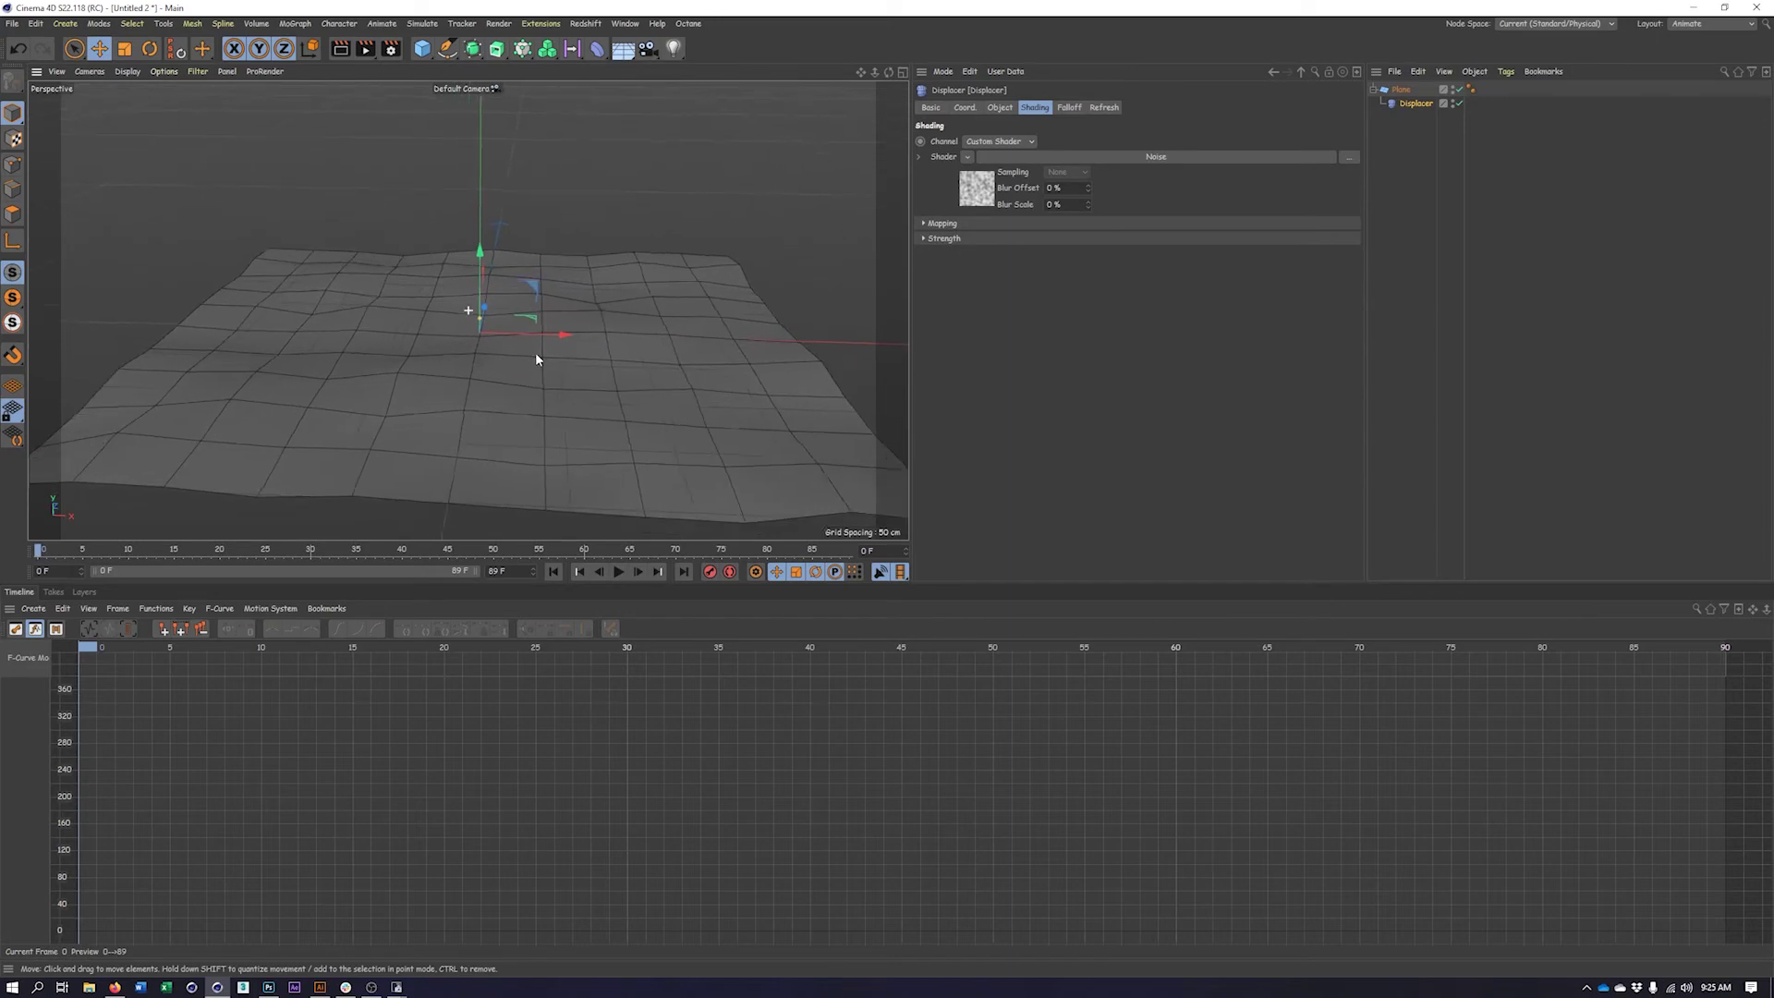
pyautogui.scroll(2, 556, 328)
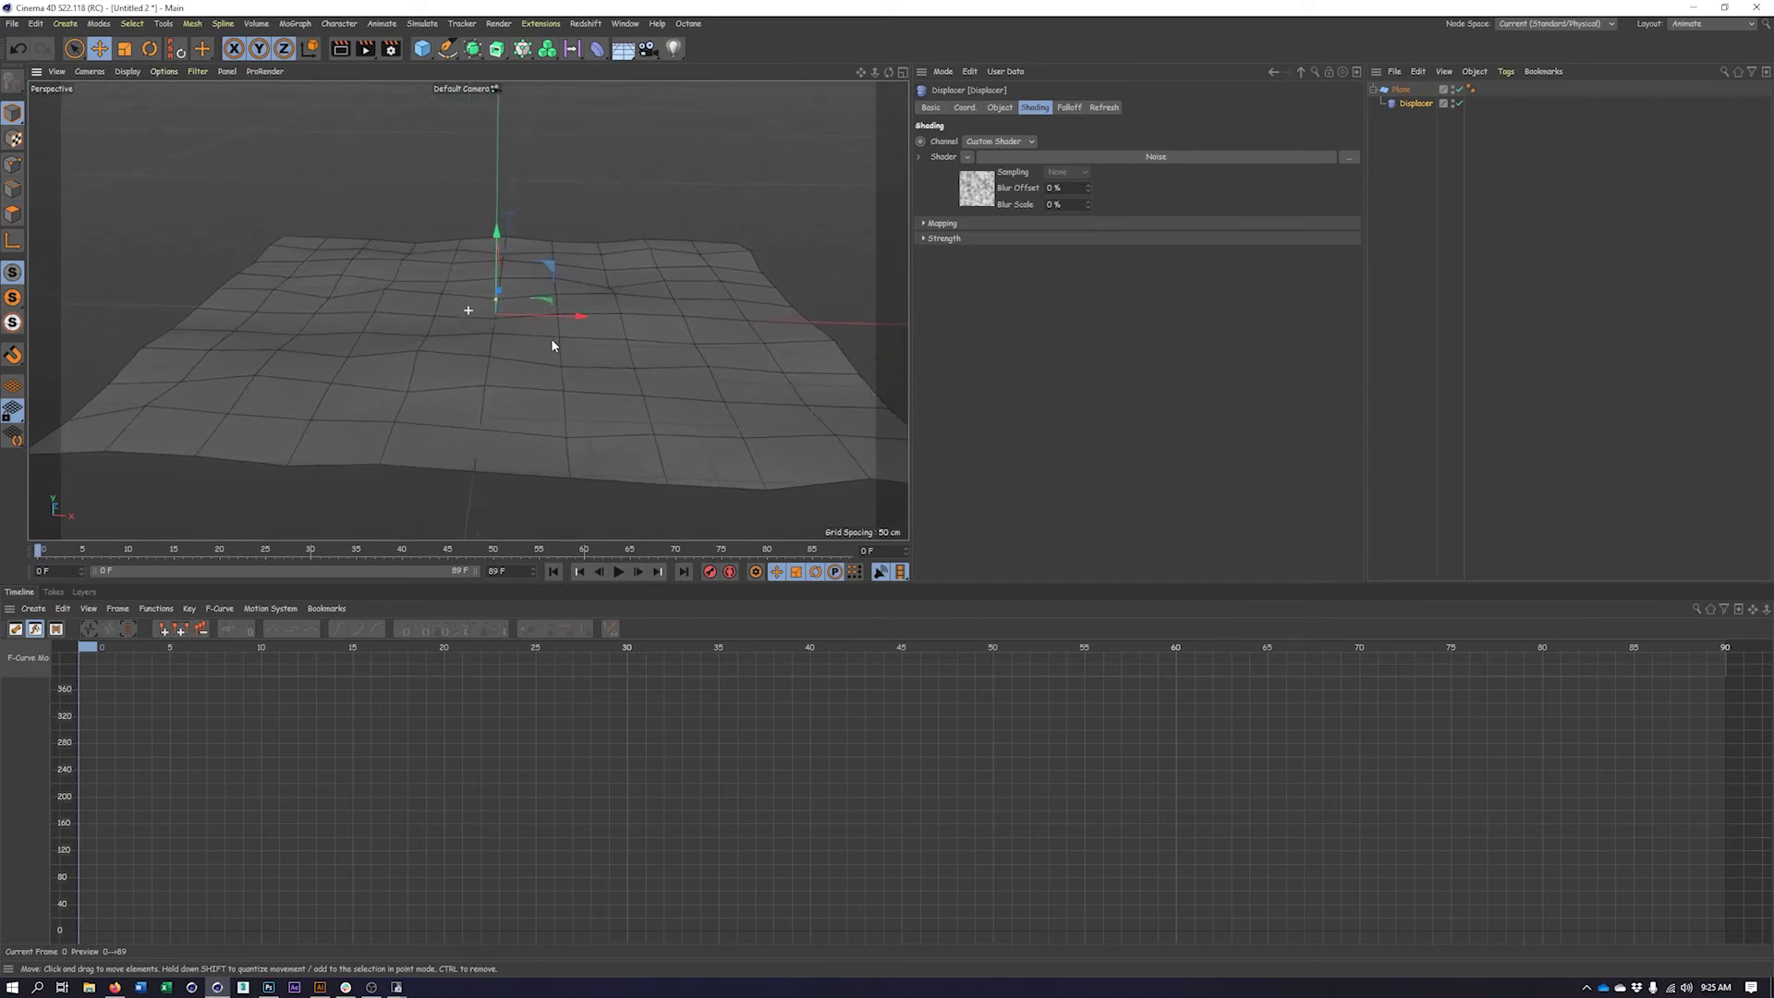
# Raise the Displacer height from 10 cm and try Spherical and Planar, ending on Vertex normal
pyautogui.click(1000, 109)
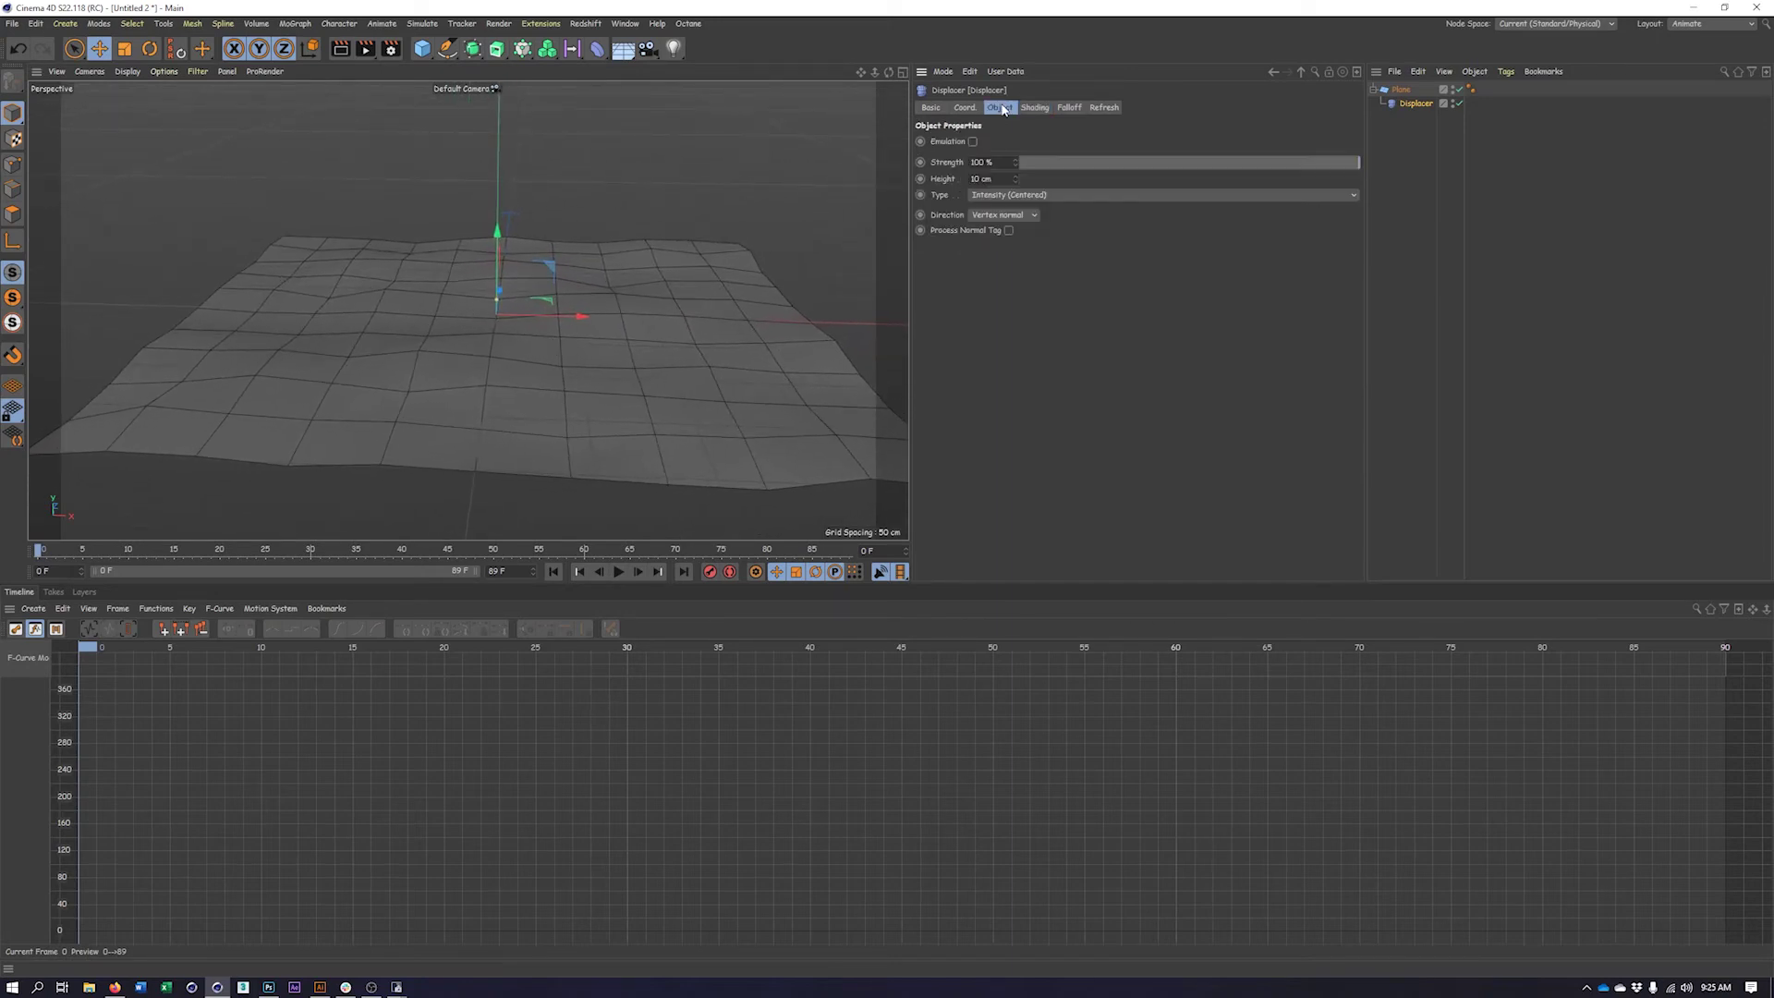
pyautogui.moveTo(1014, 179)
pyautogui.mouseDown()
pyautogui.moveTo(1077, 168)
pyautogui.moveTo(1015, 190)
pyautogui.mouseUp()
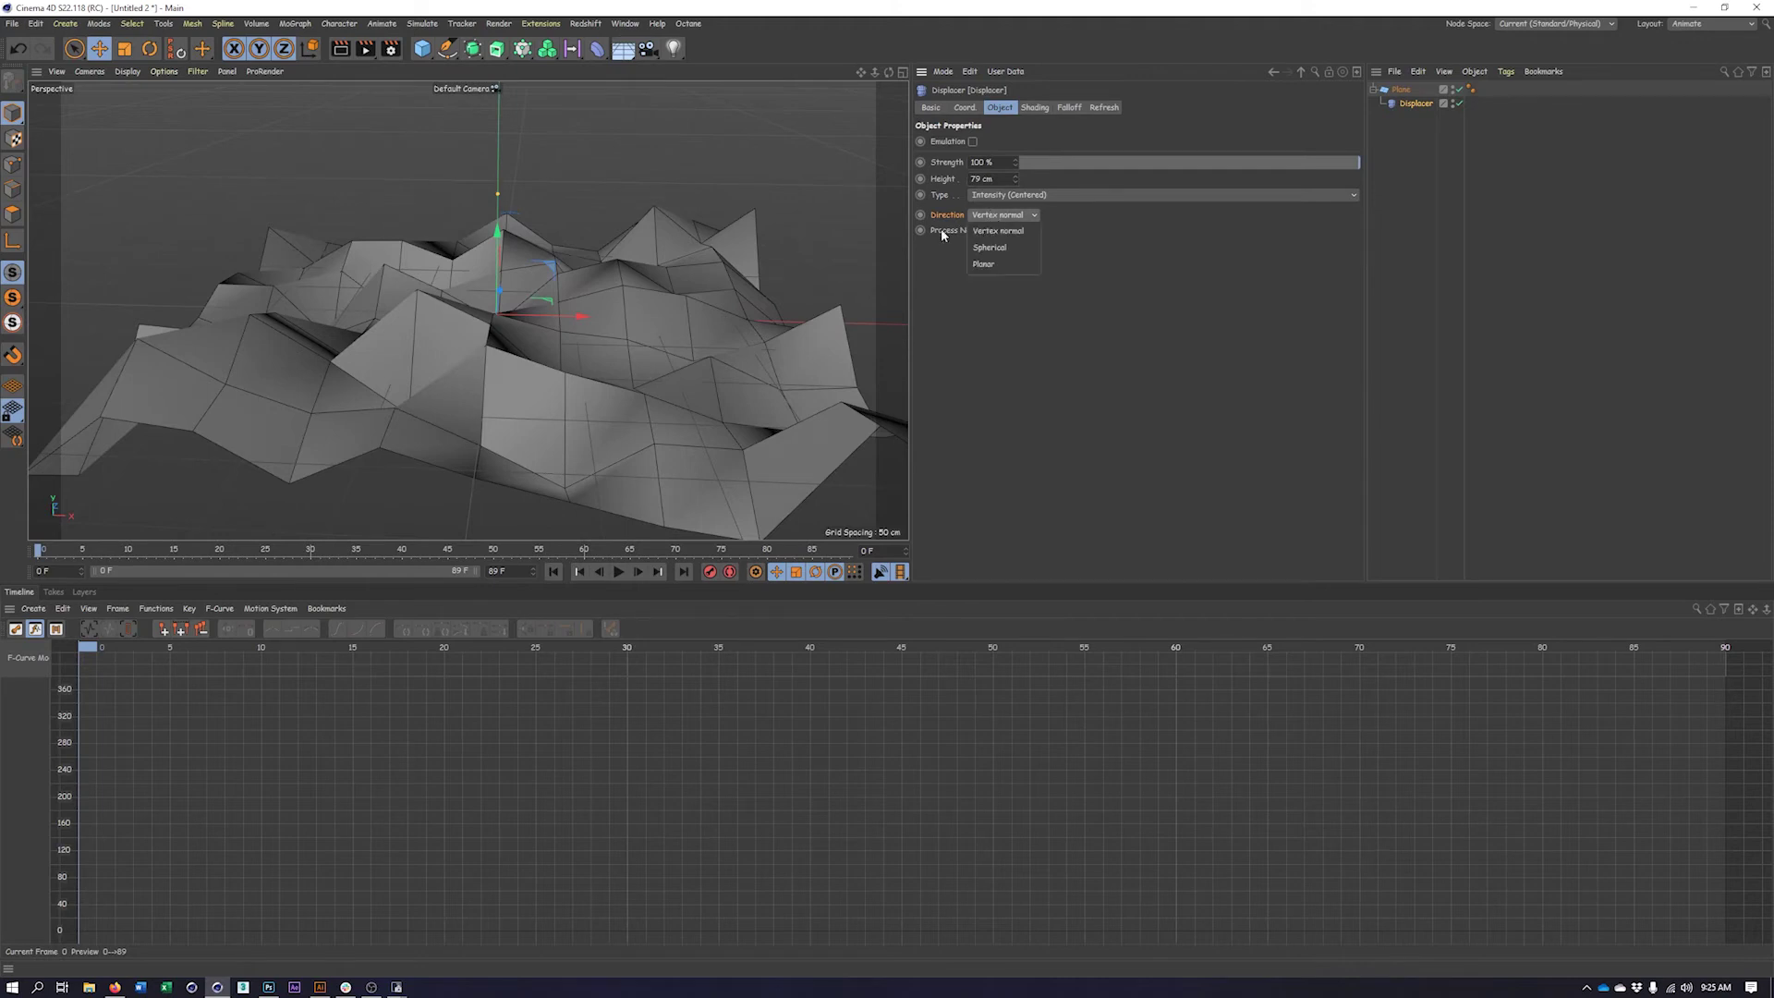
pyautogui.click(1003, 248)
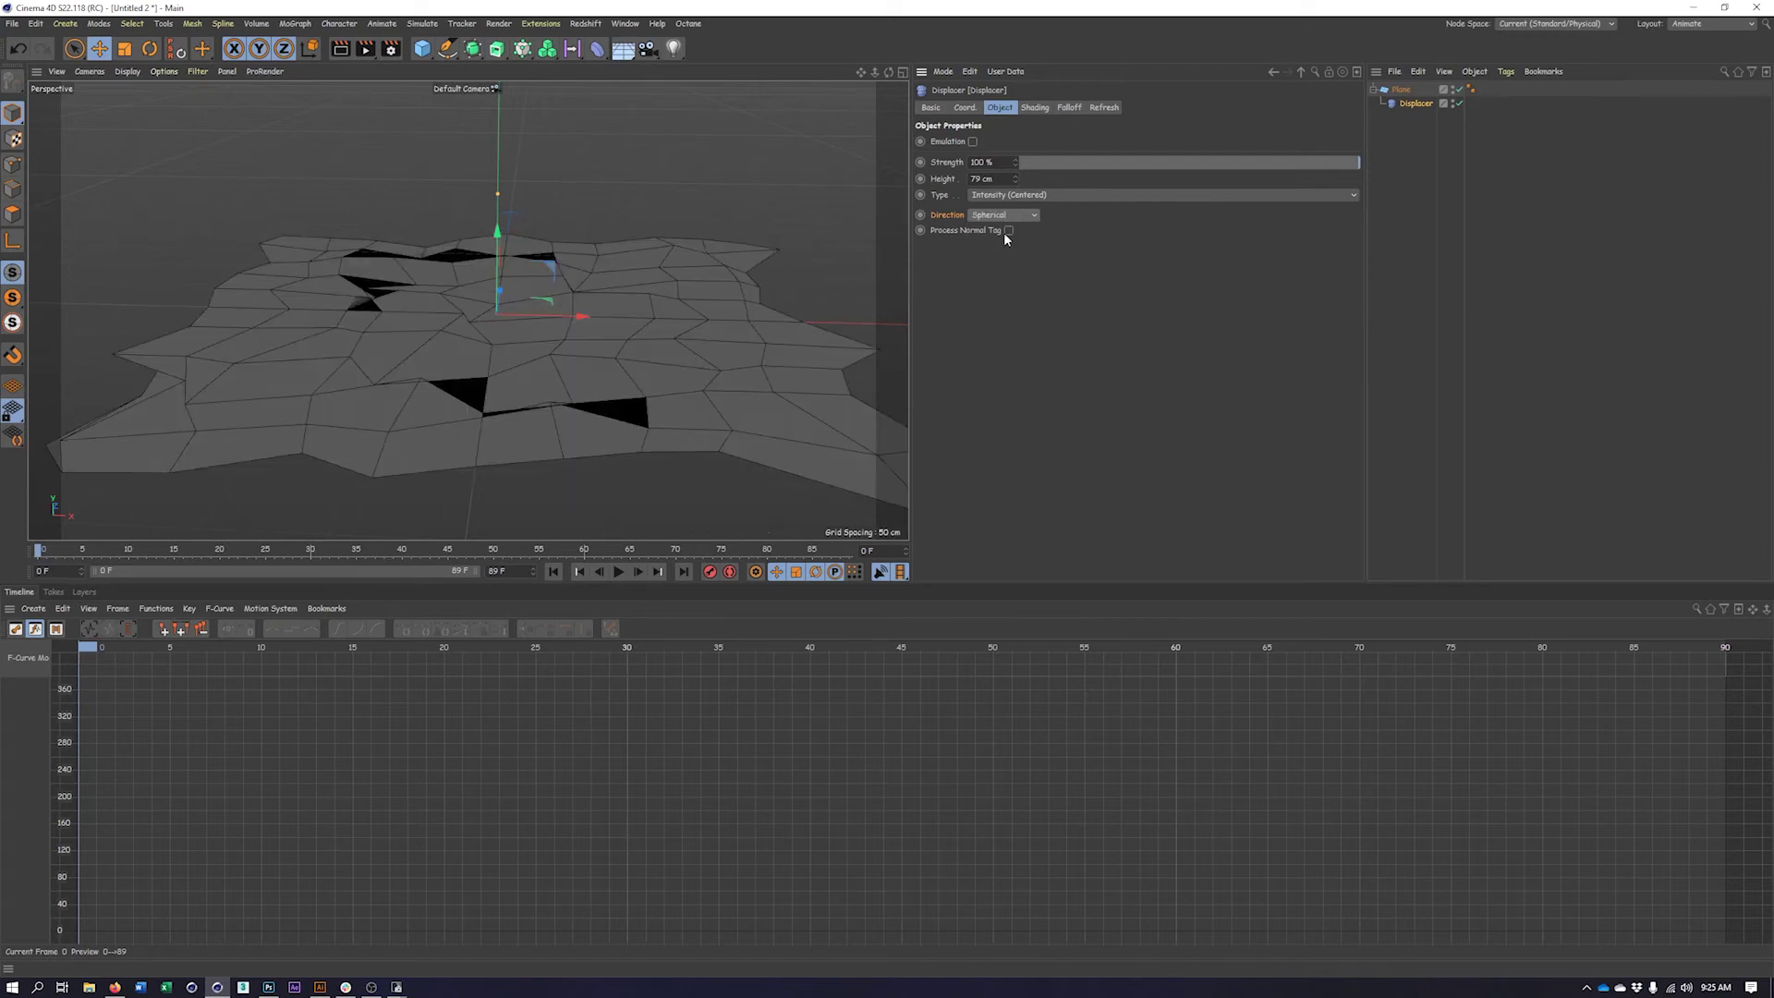
pyautogui.click(1007, 265)
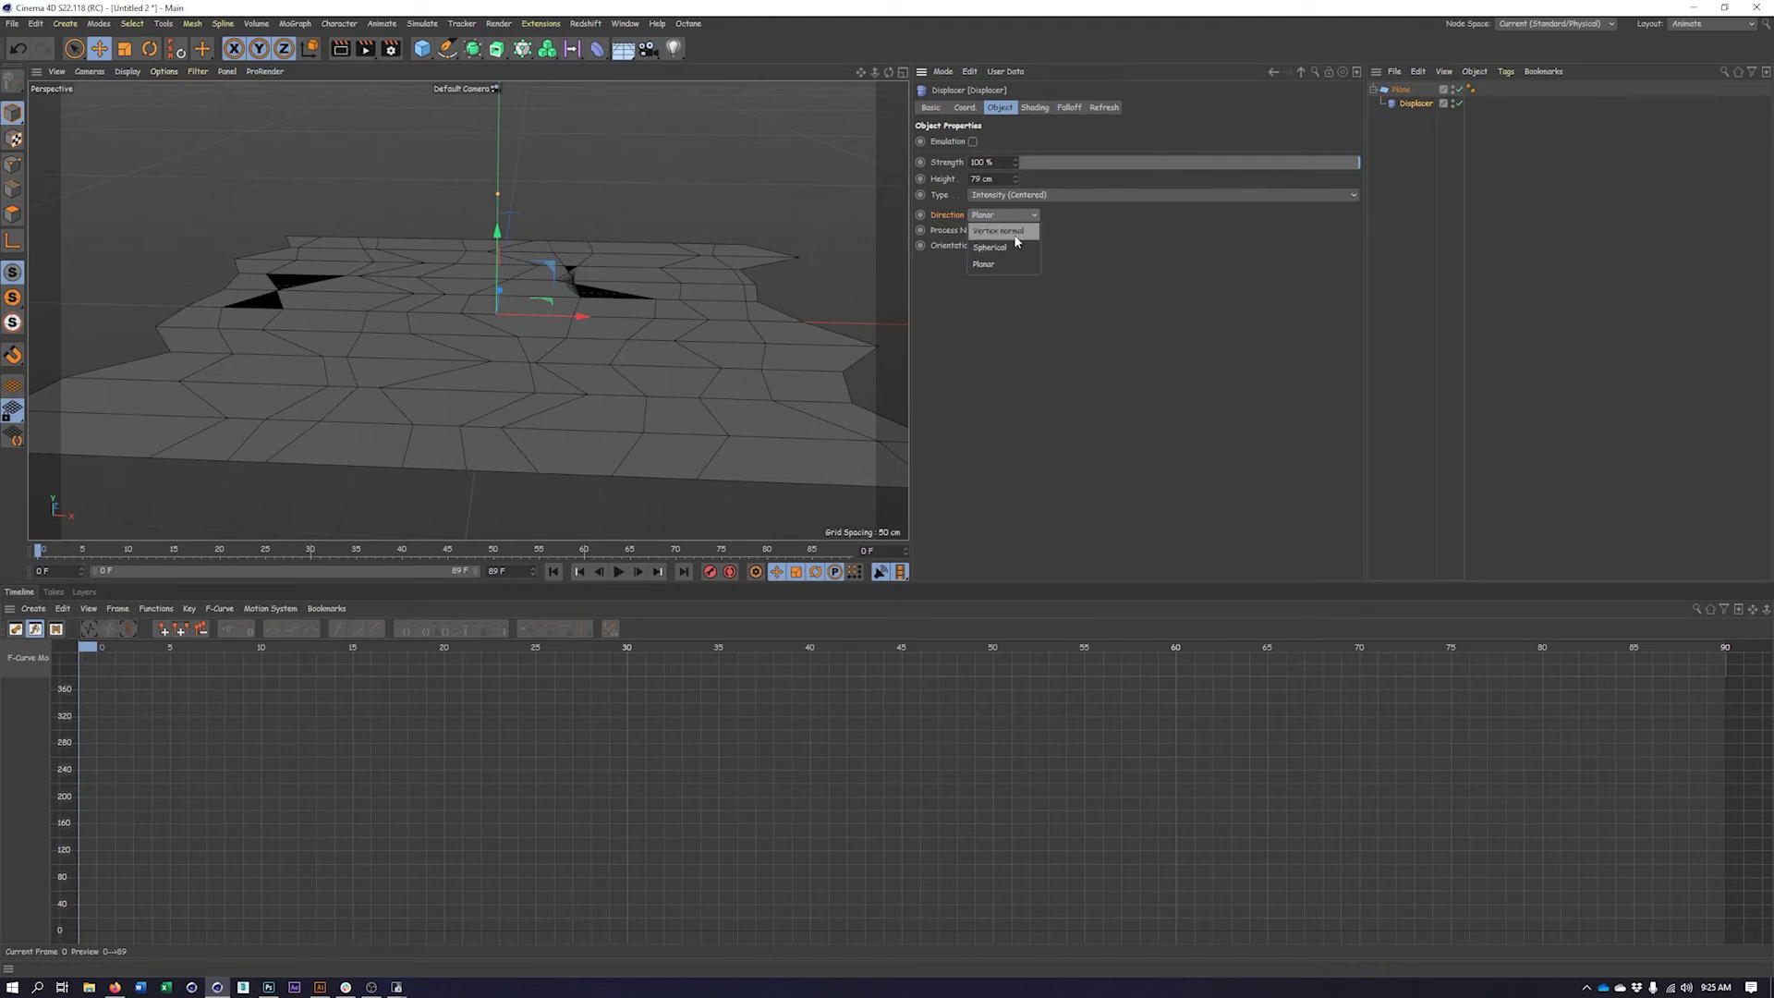
pyautogui.click(1000, 231)
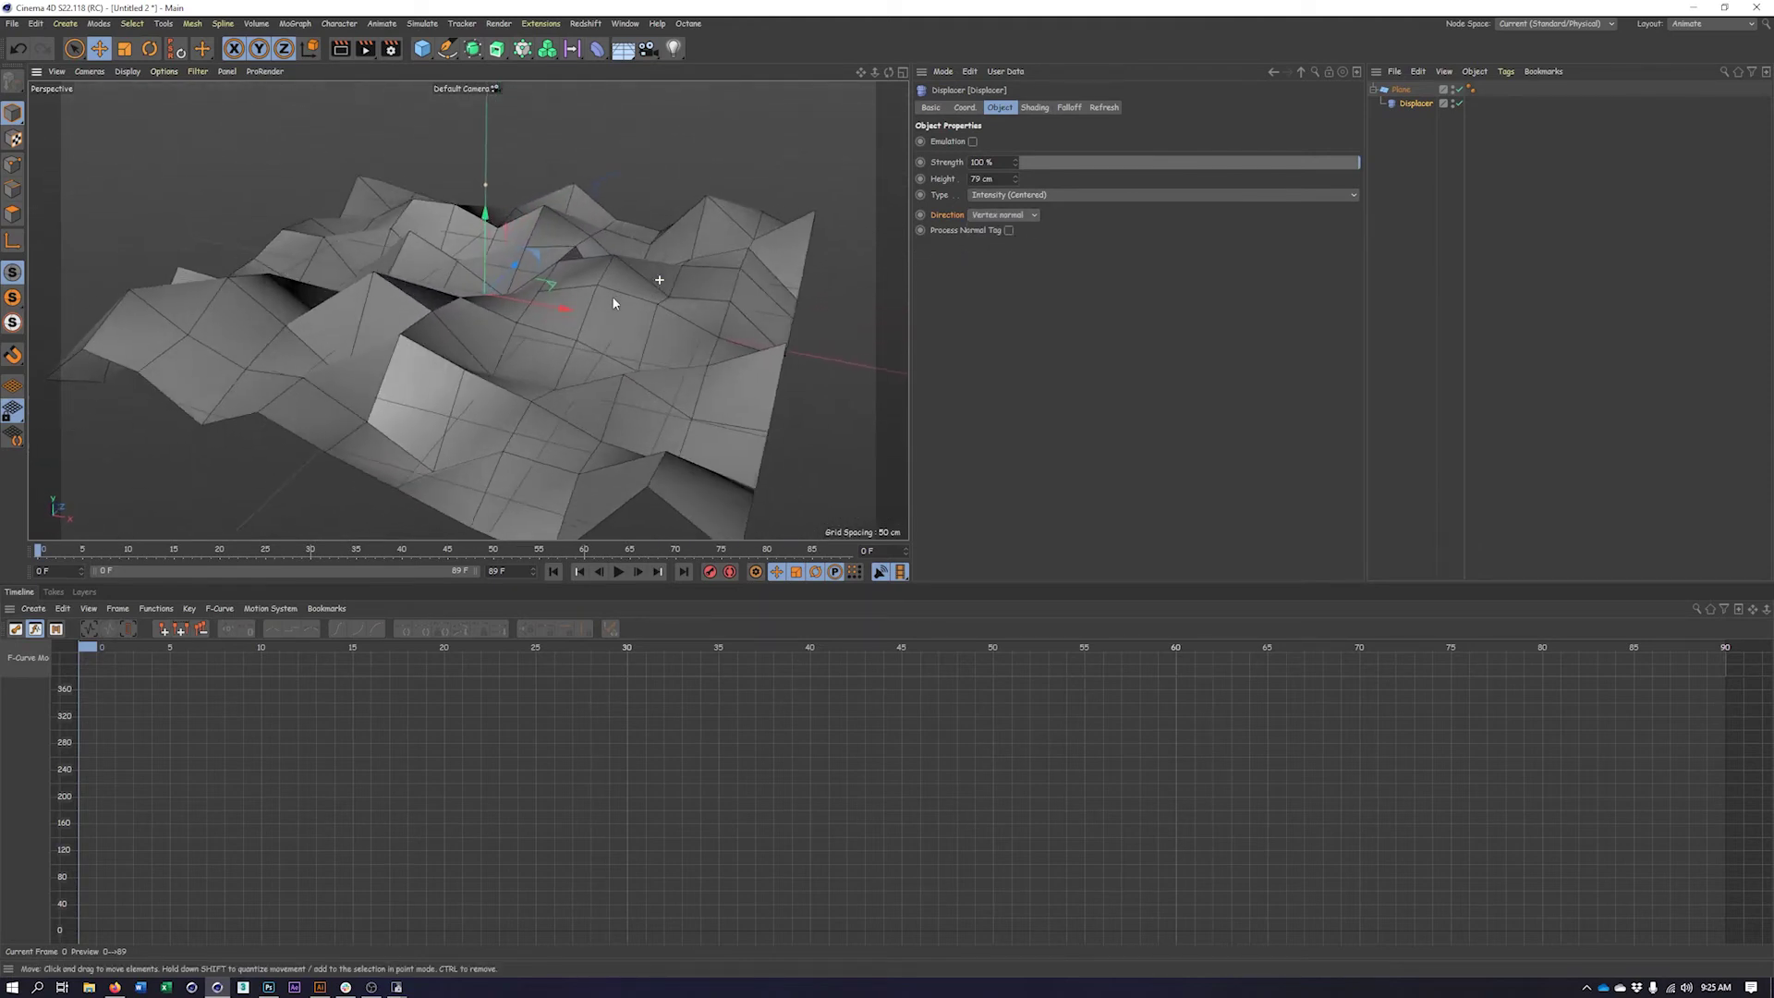
pyautogui.click(1044, 110)
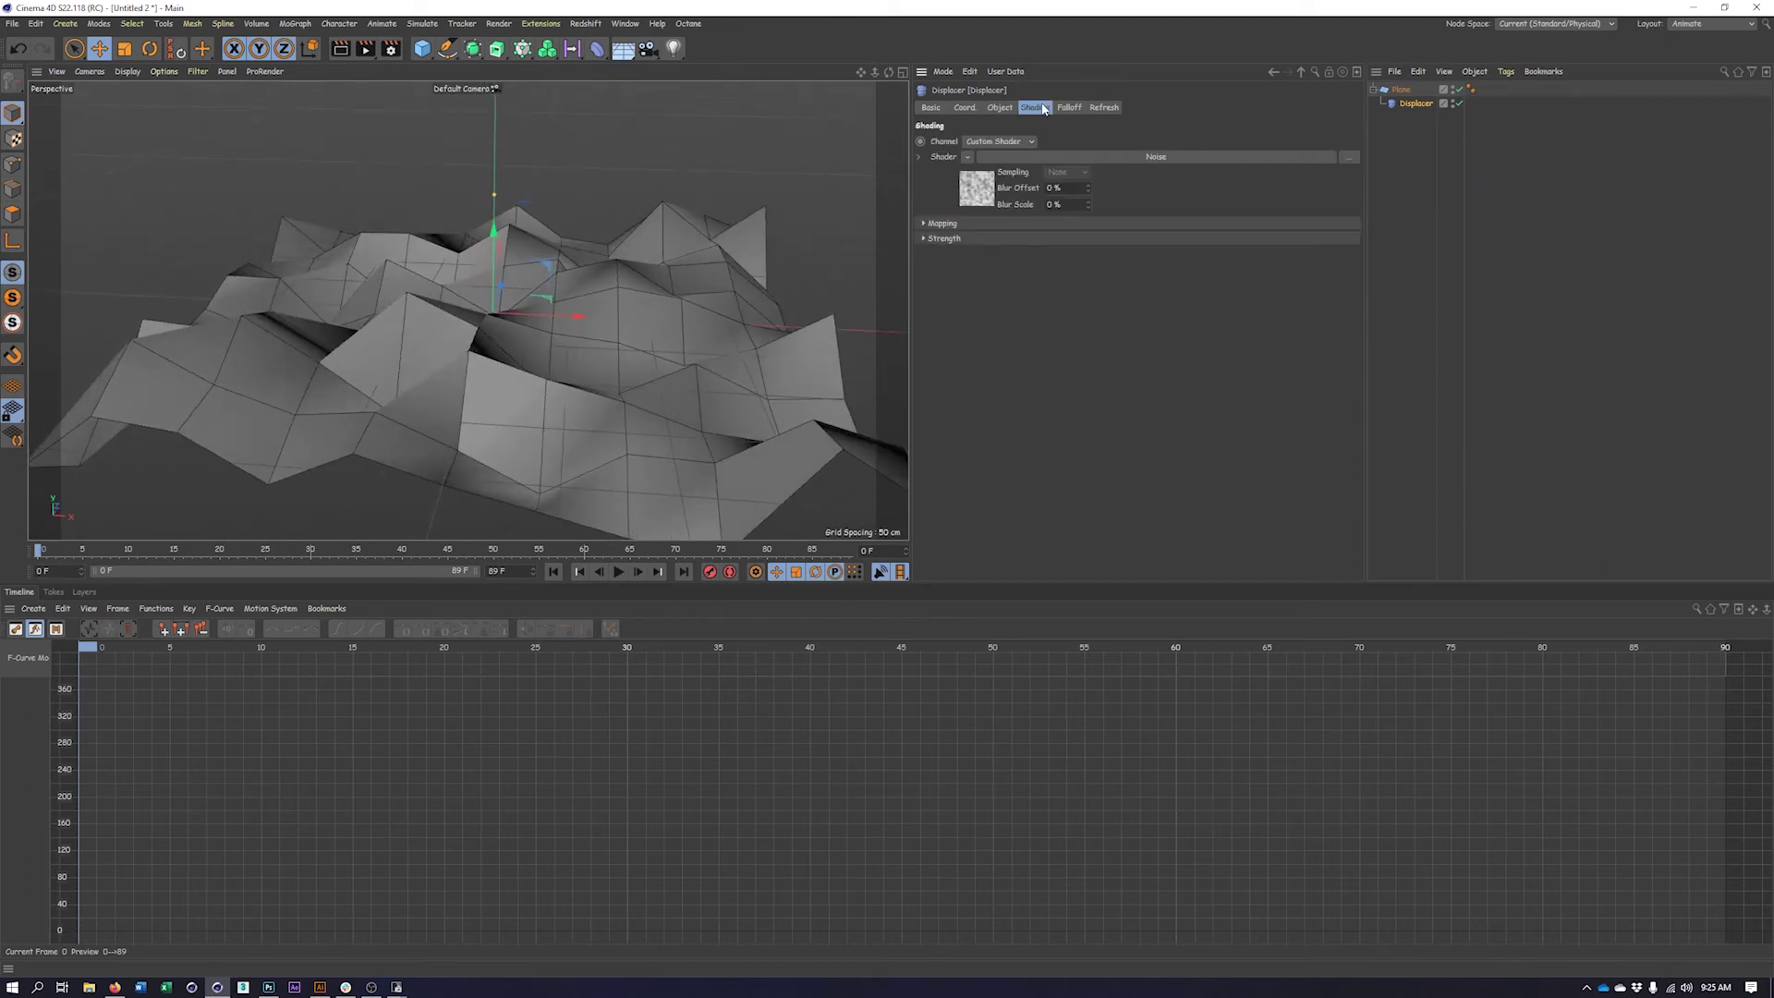
# Open the Noise shader settings, play the animation, and select the plane's Phong tag
pyautogui.click(1016, 159)
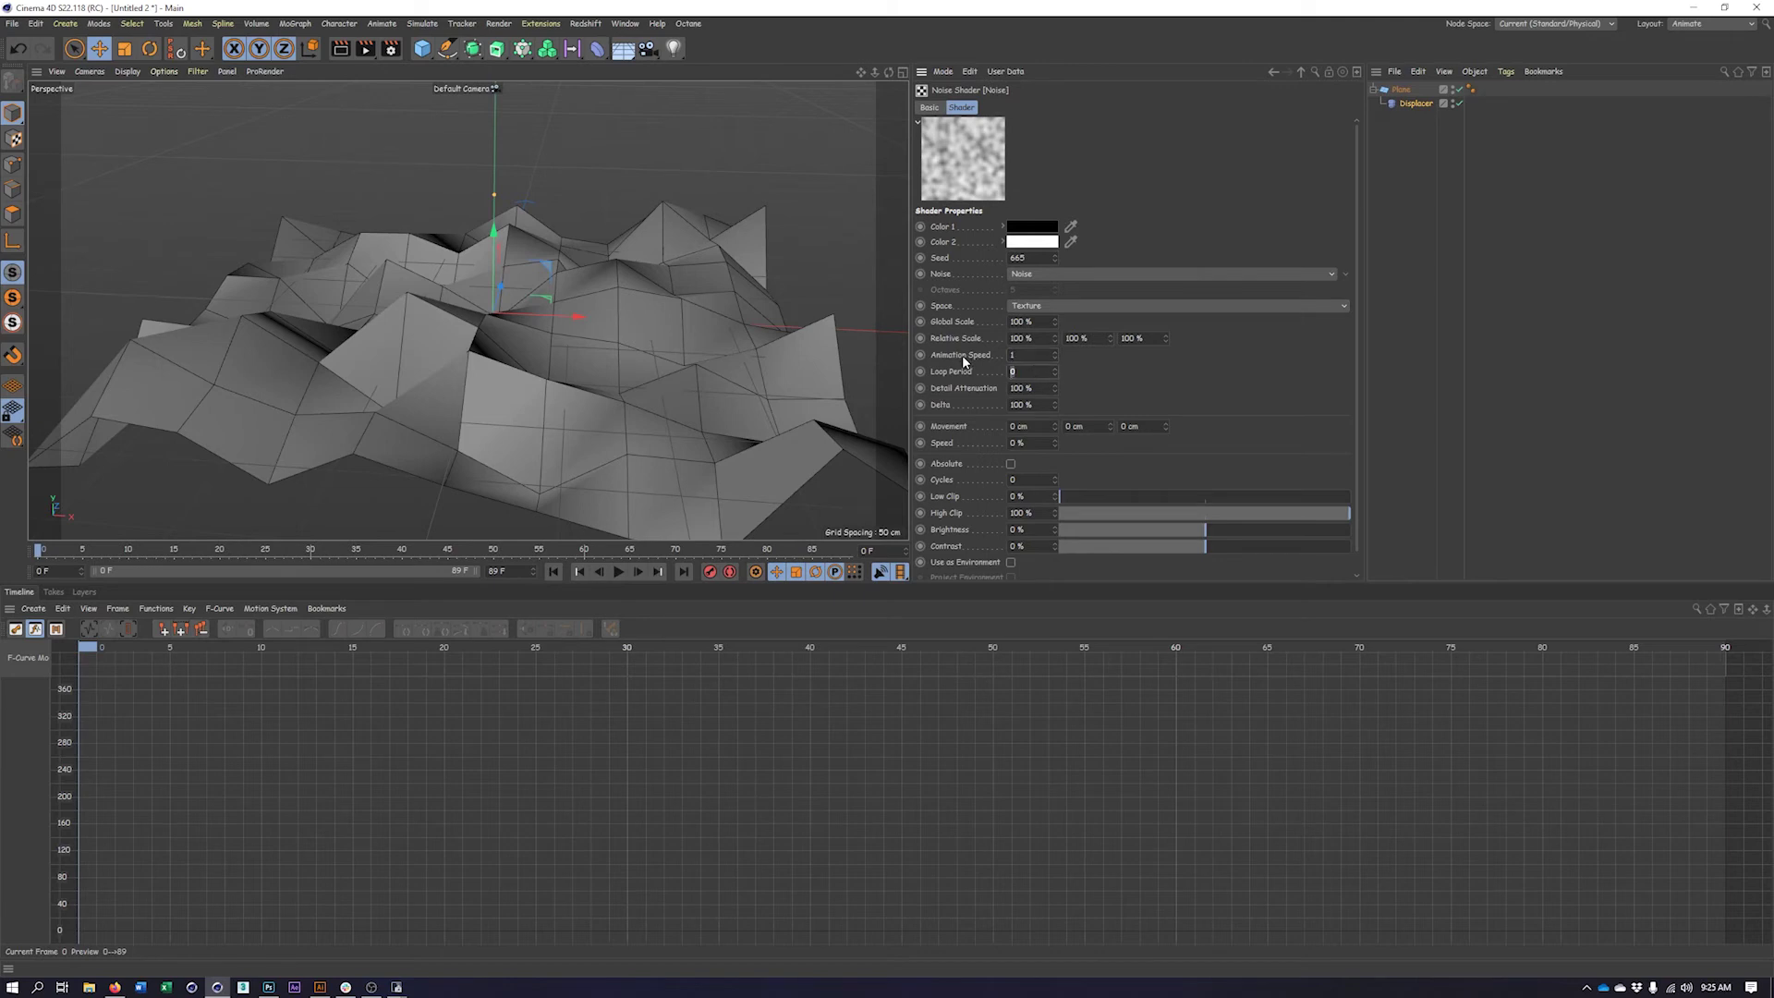
pyautogui.click(617, 574)
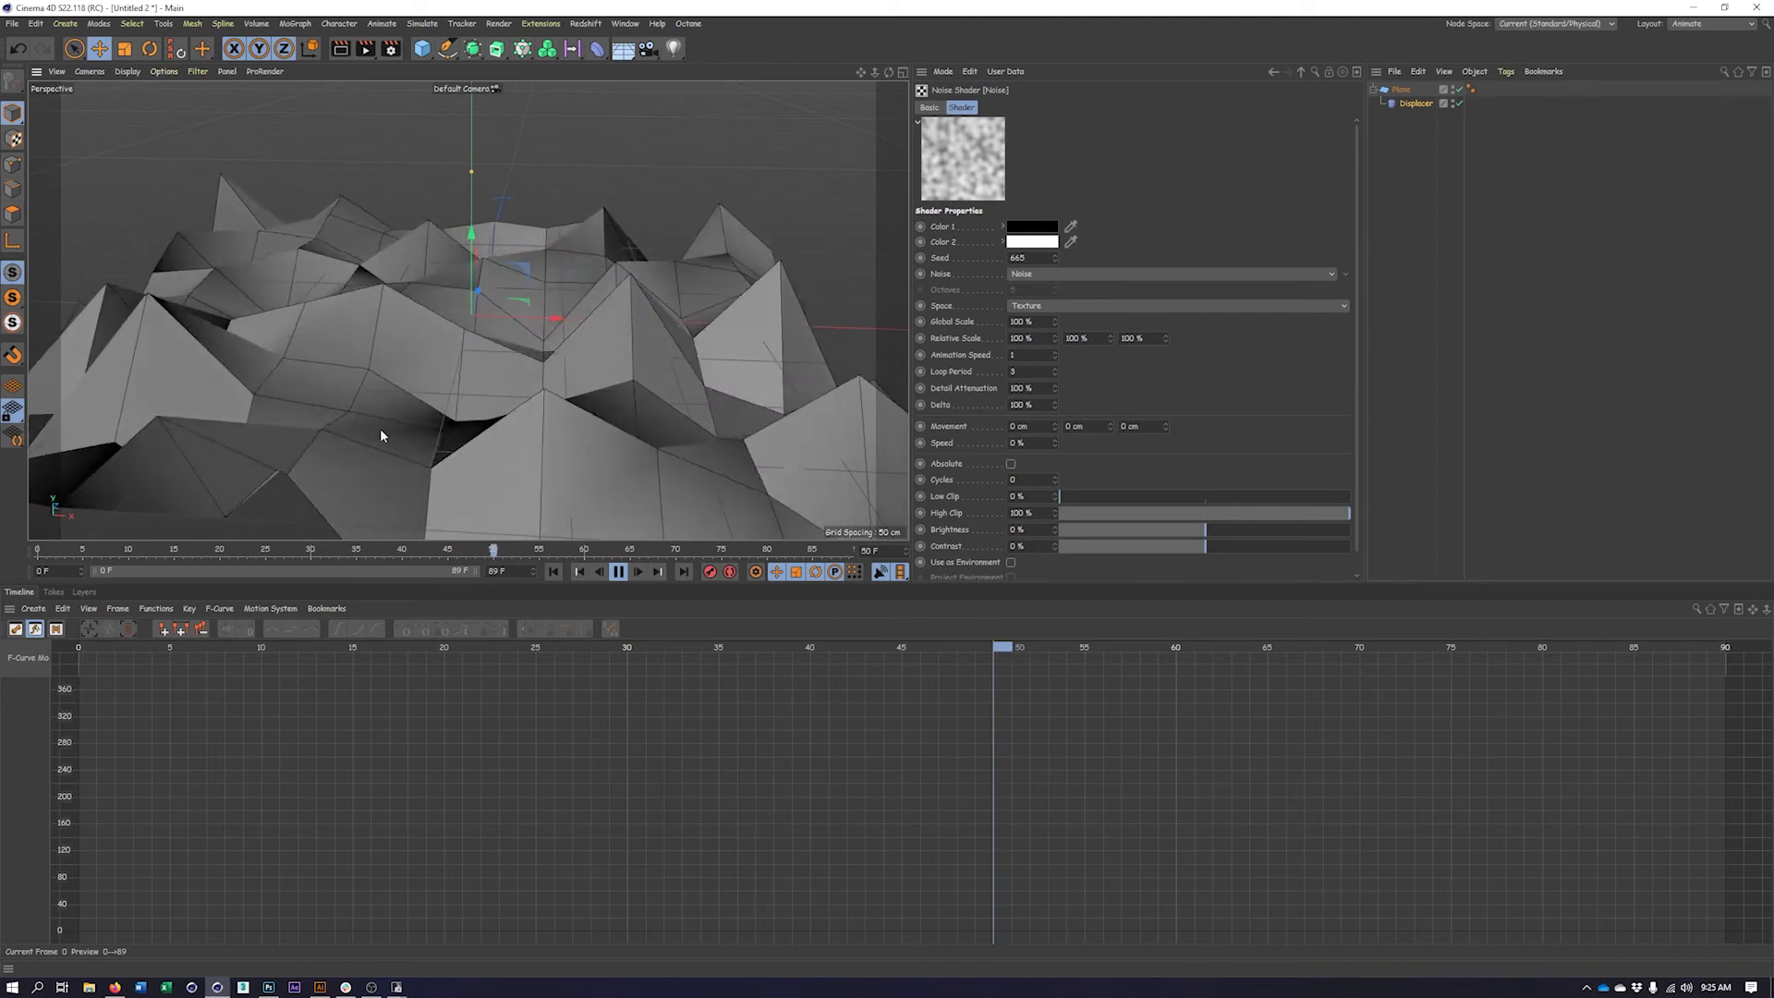
pyautogui.click(1470, 89)
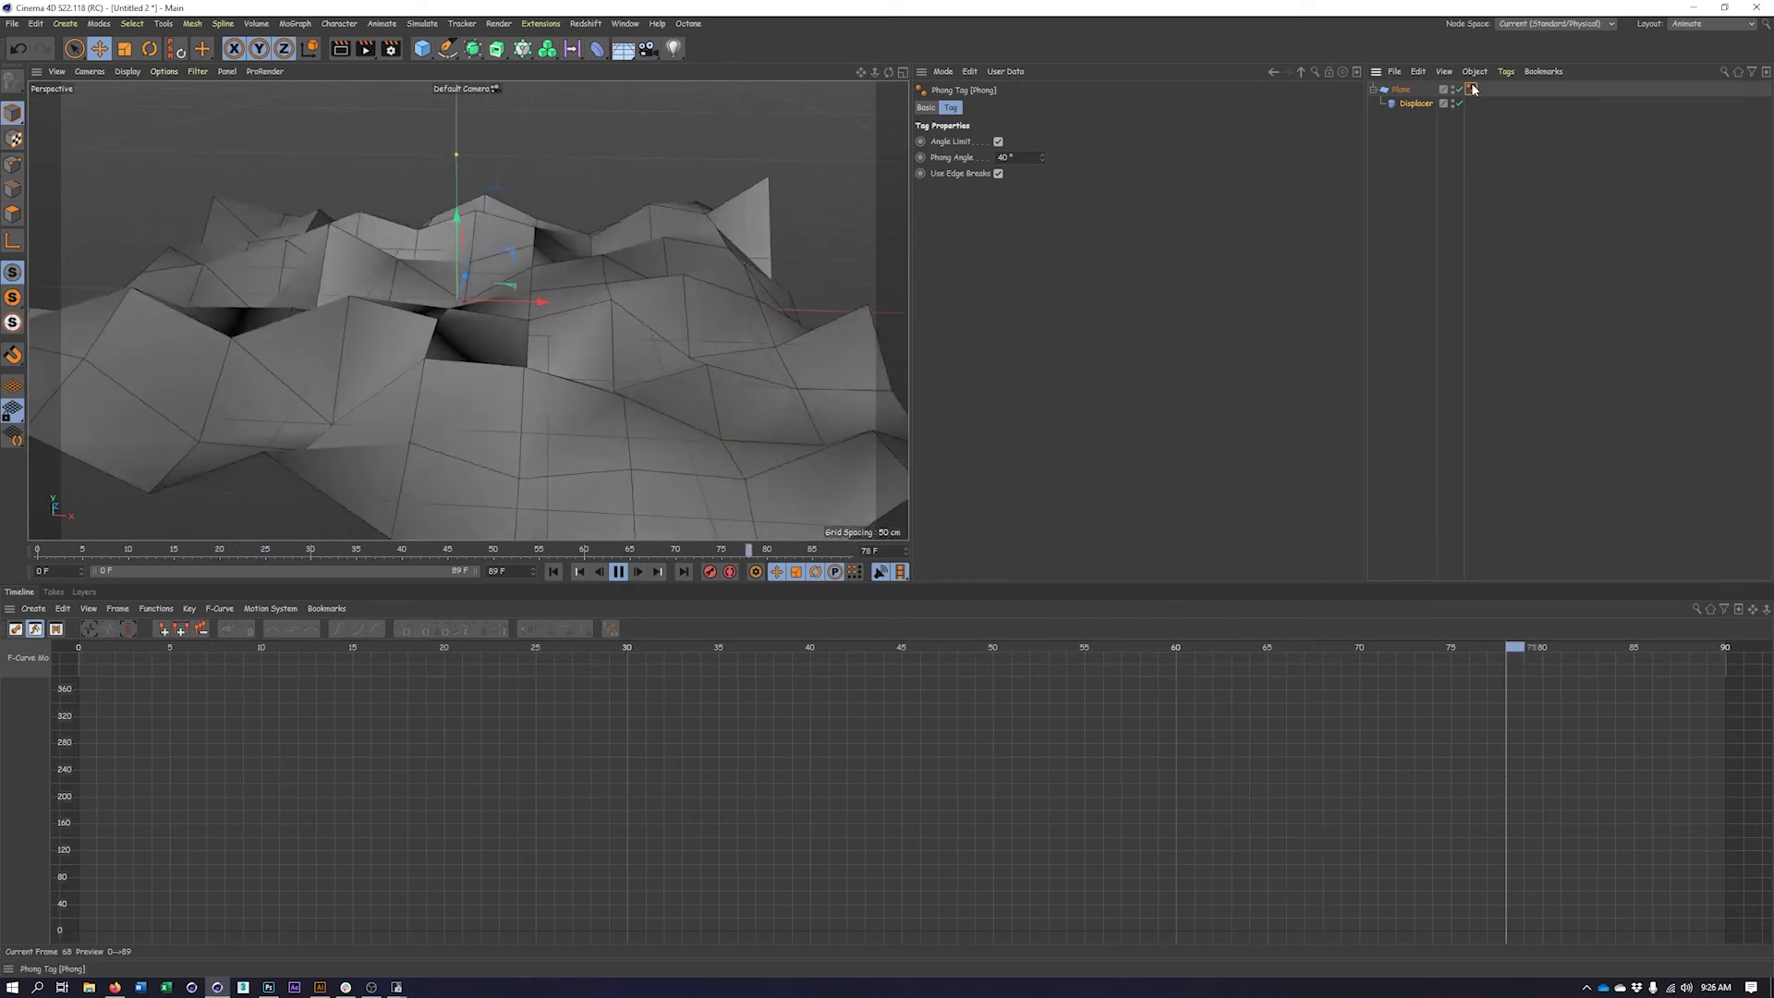
# Delete the plane's Phong tag, stop playback and switch the viewport to Gouraud shading
pyautogui.press('Delete')
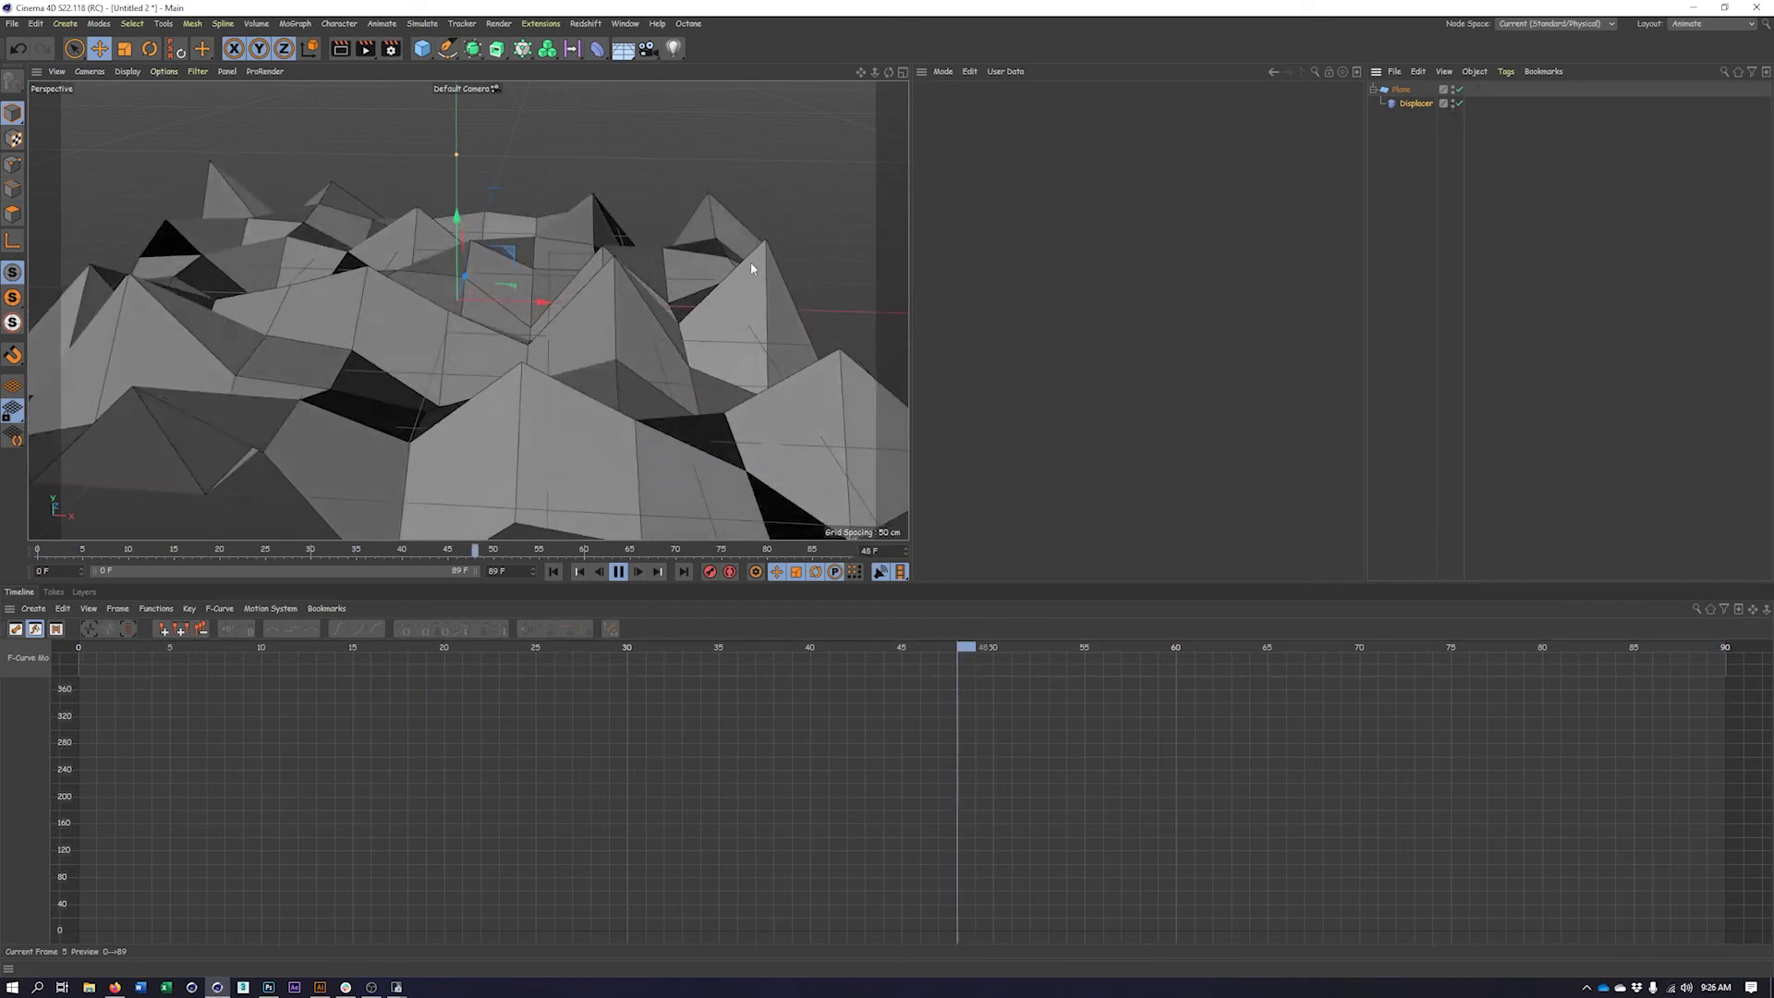
pyautogui.click(620, 574)
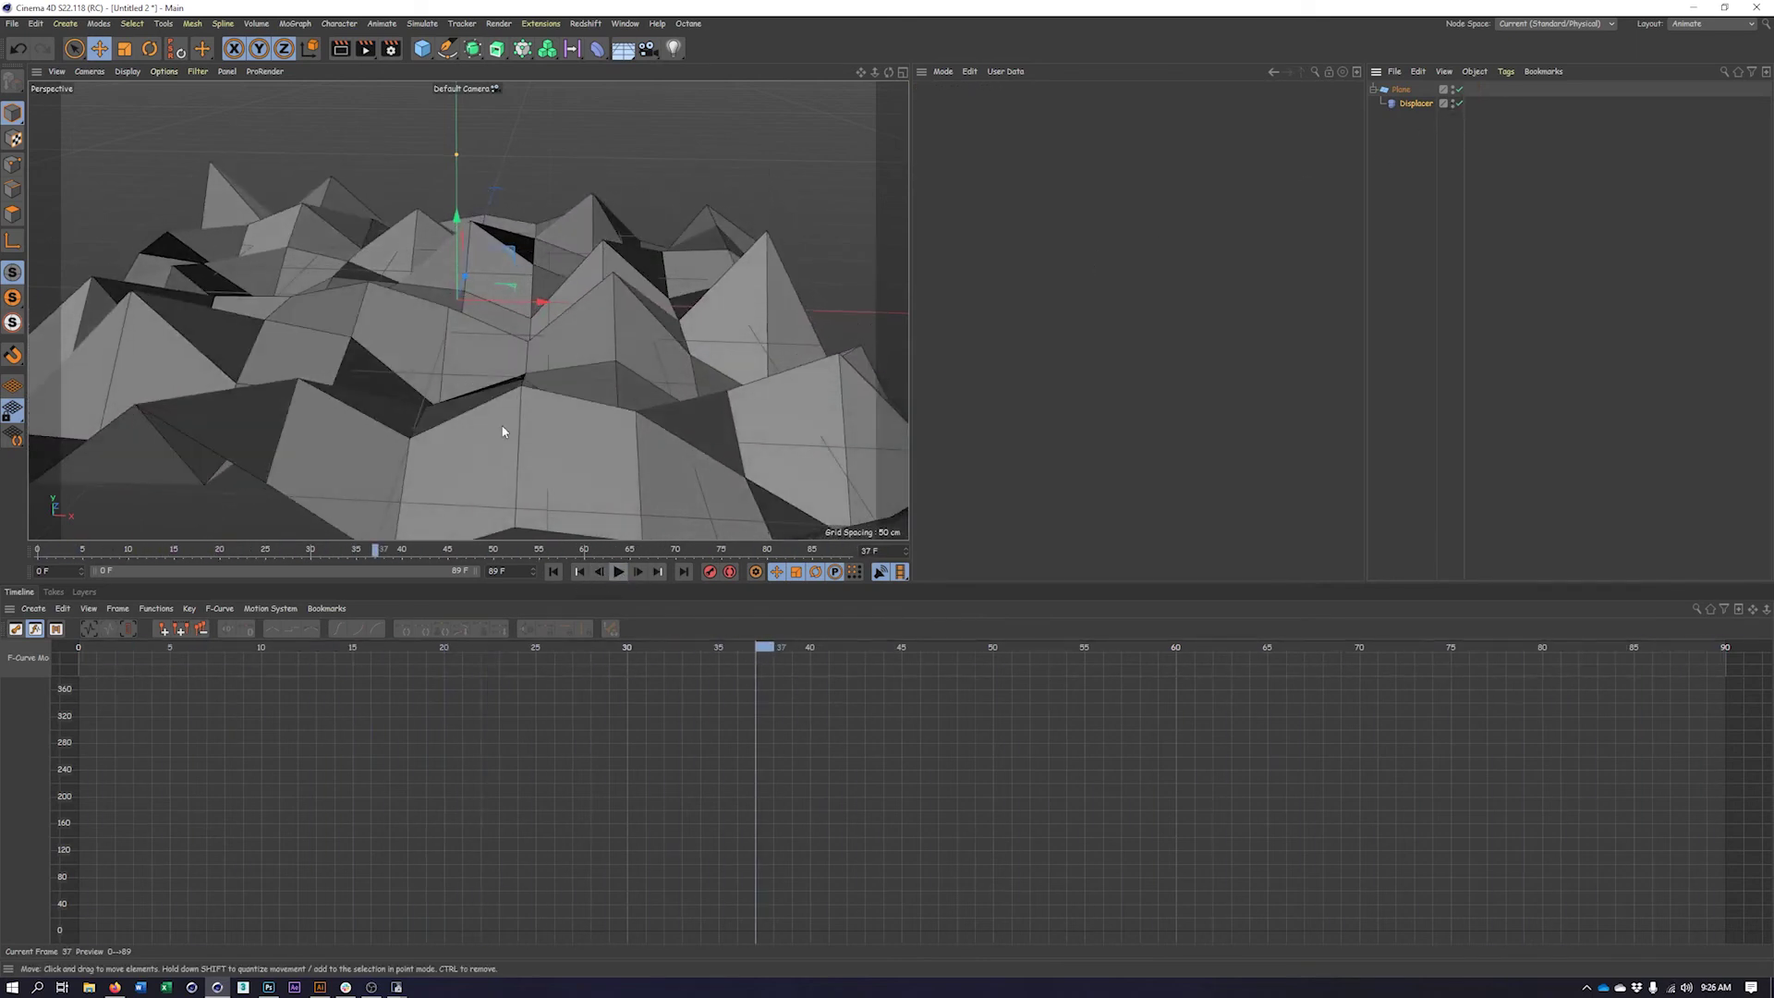
pyautogui.click(130, 72)
pyautogui.click(144, 96)
pyautogui.keyDown('alt'); pyautogui.moveTo(343, 218); pyautogui.dragTo(363, 238); pyautogui.keyUp('alt')
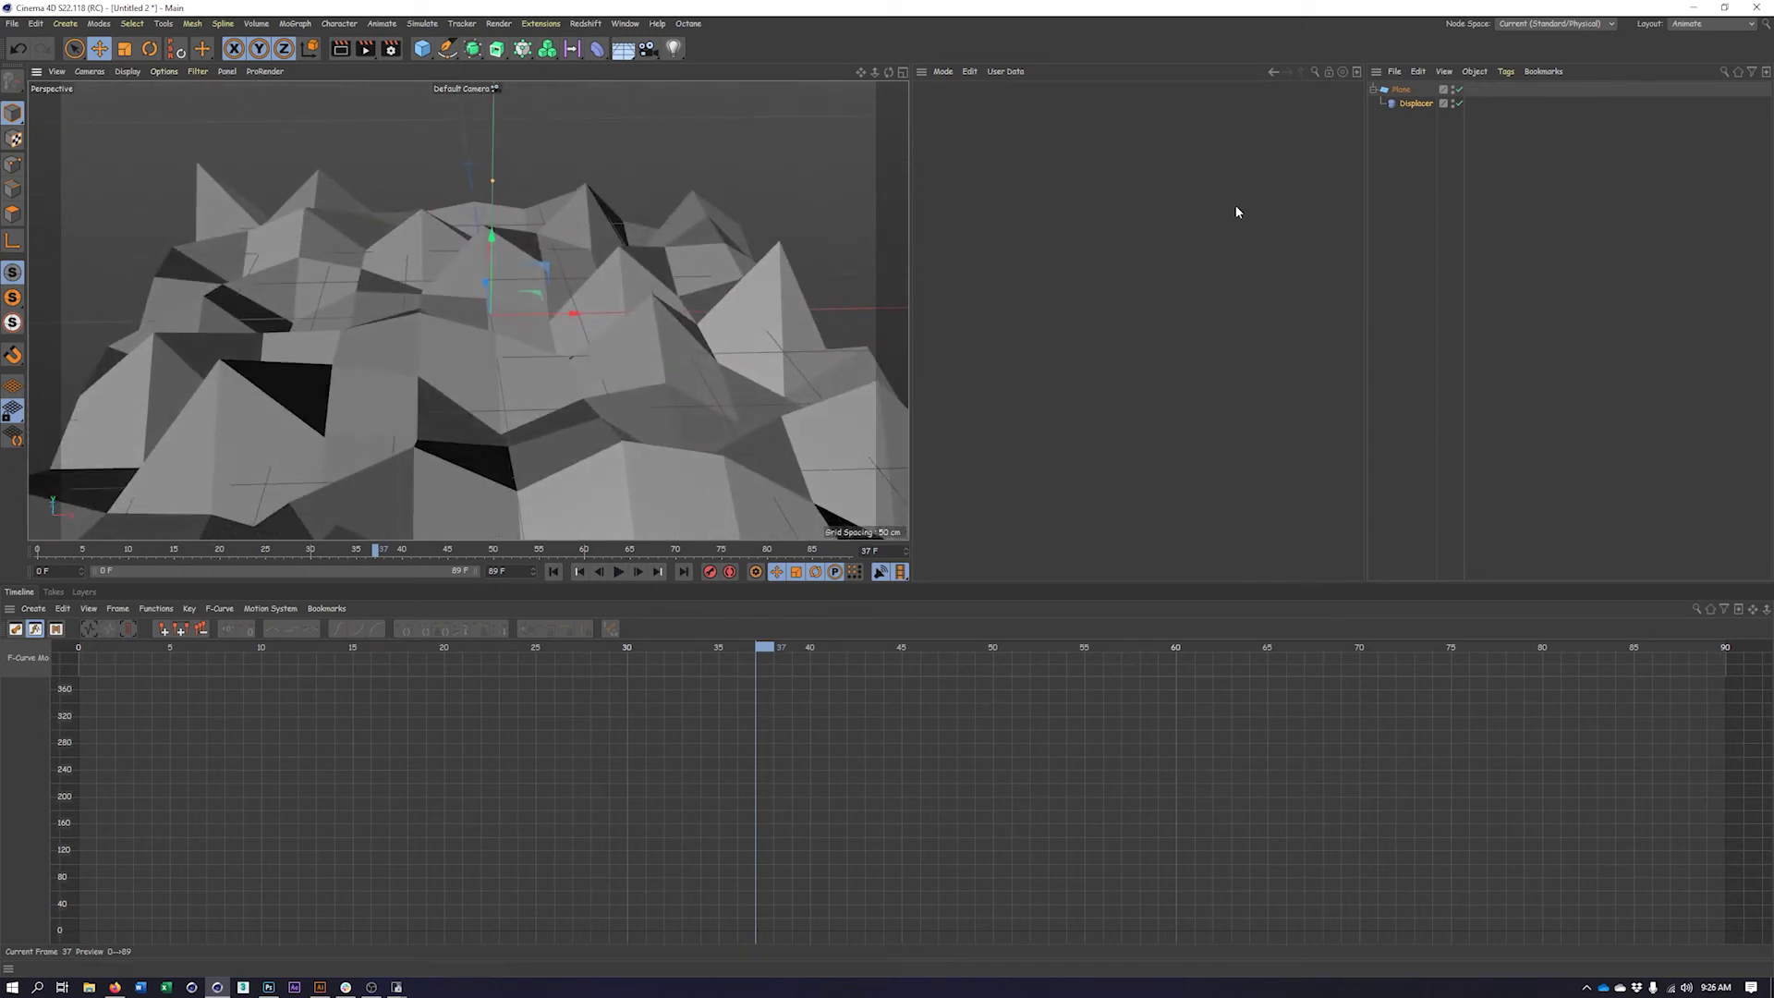
# Restore the Phong tag with undo and stop the looping playback
pyautogui.hotkey('ctrl', 'z')
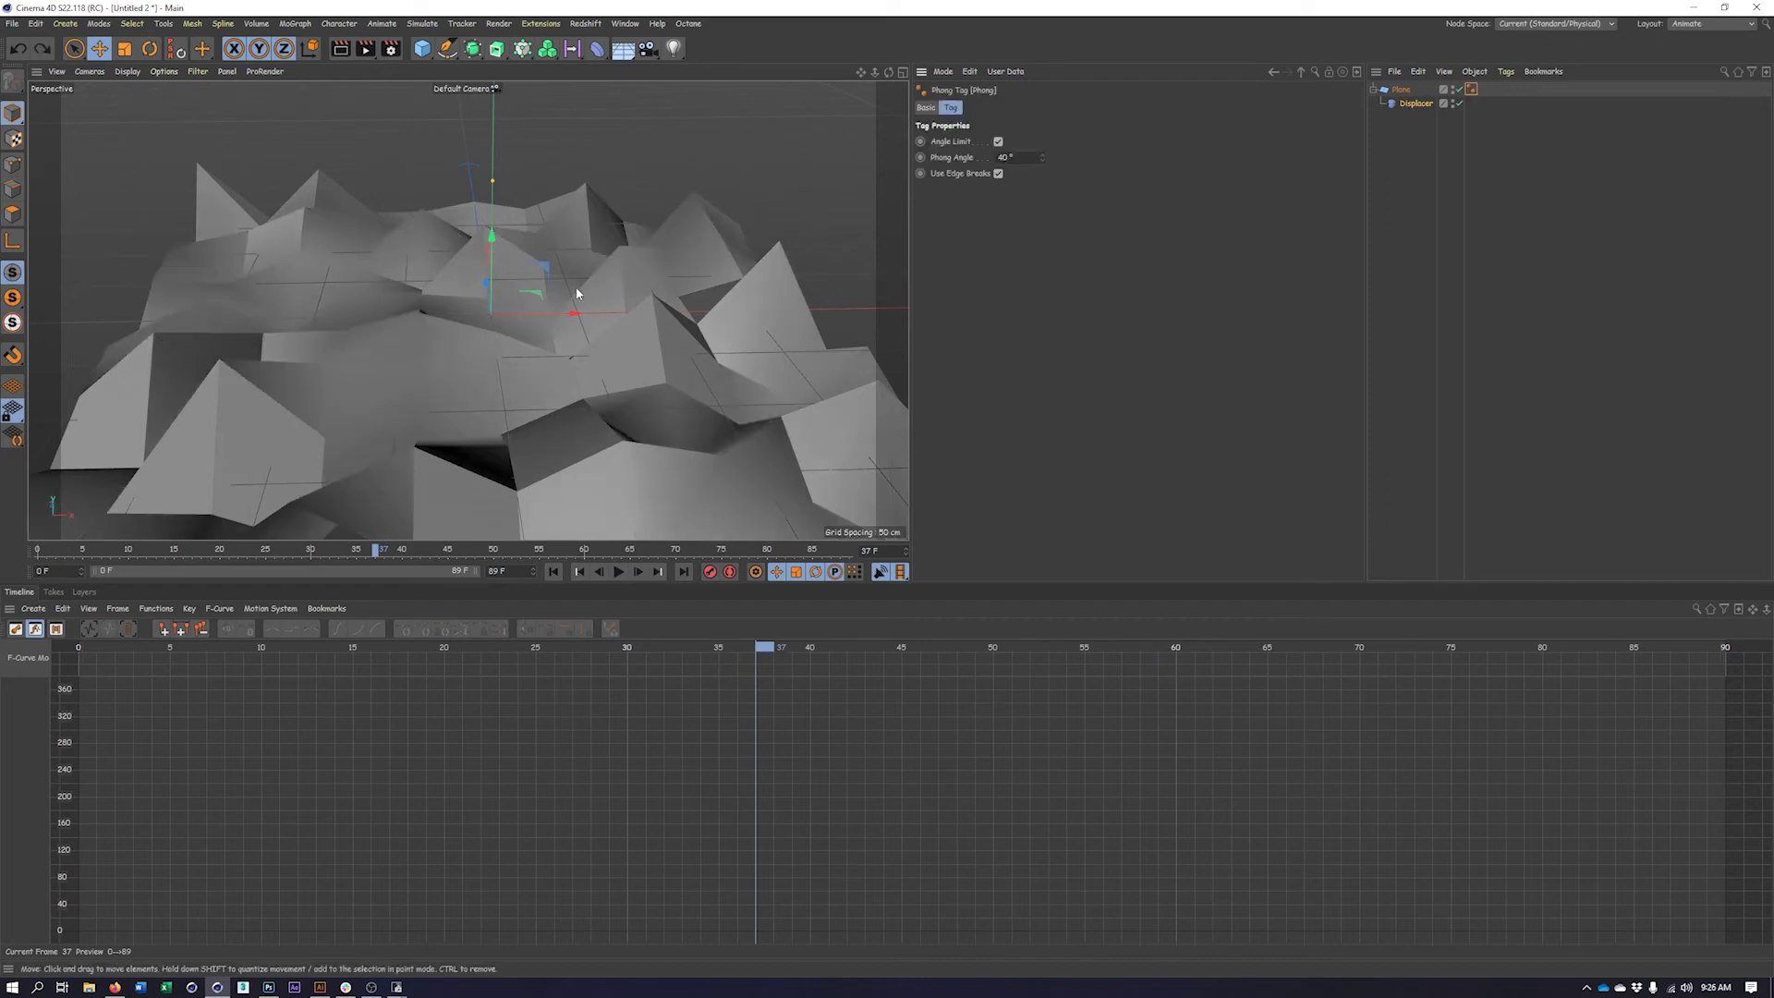
pyautogui.keyDown('alt'); pyautogui.moveTo(576, 294); pyautogui.dragTo(448, 392); pyautogui.keyUp('alt')
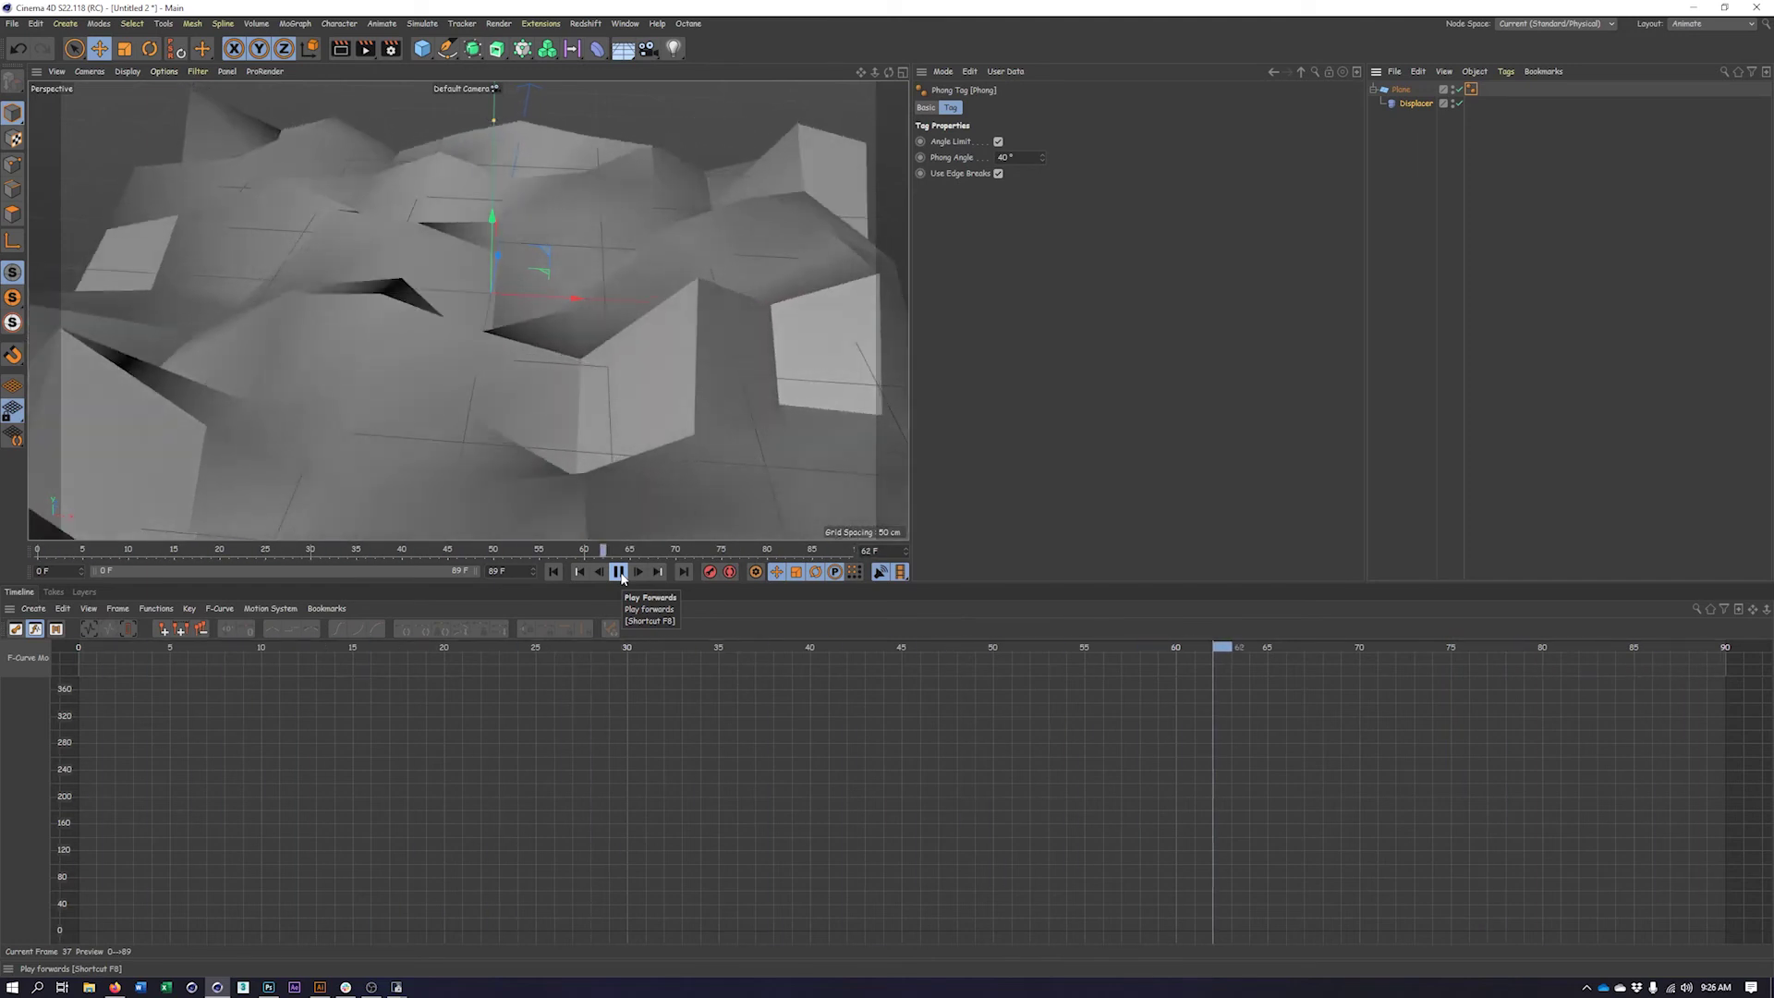
pyautogui.click(620, 572)
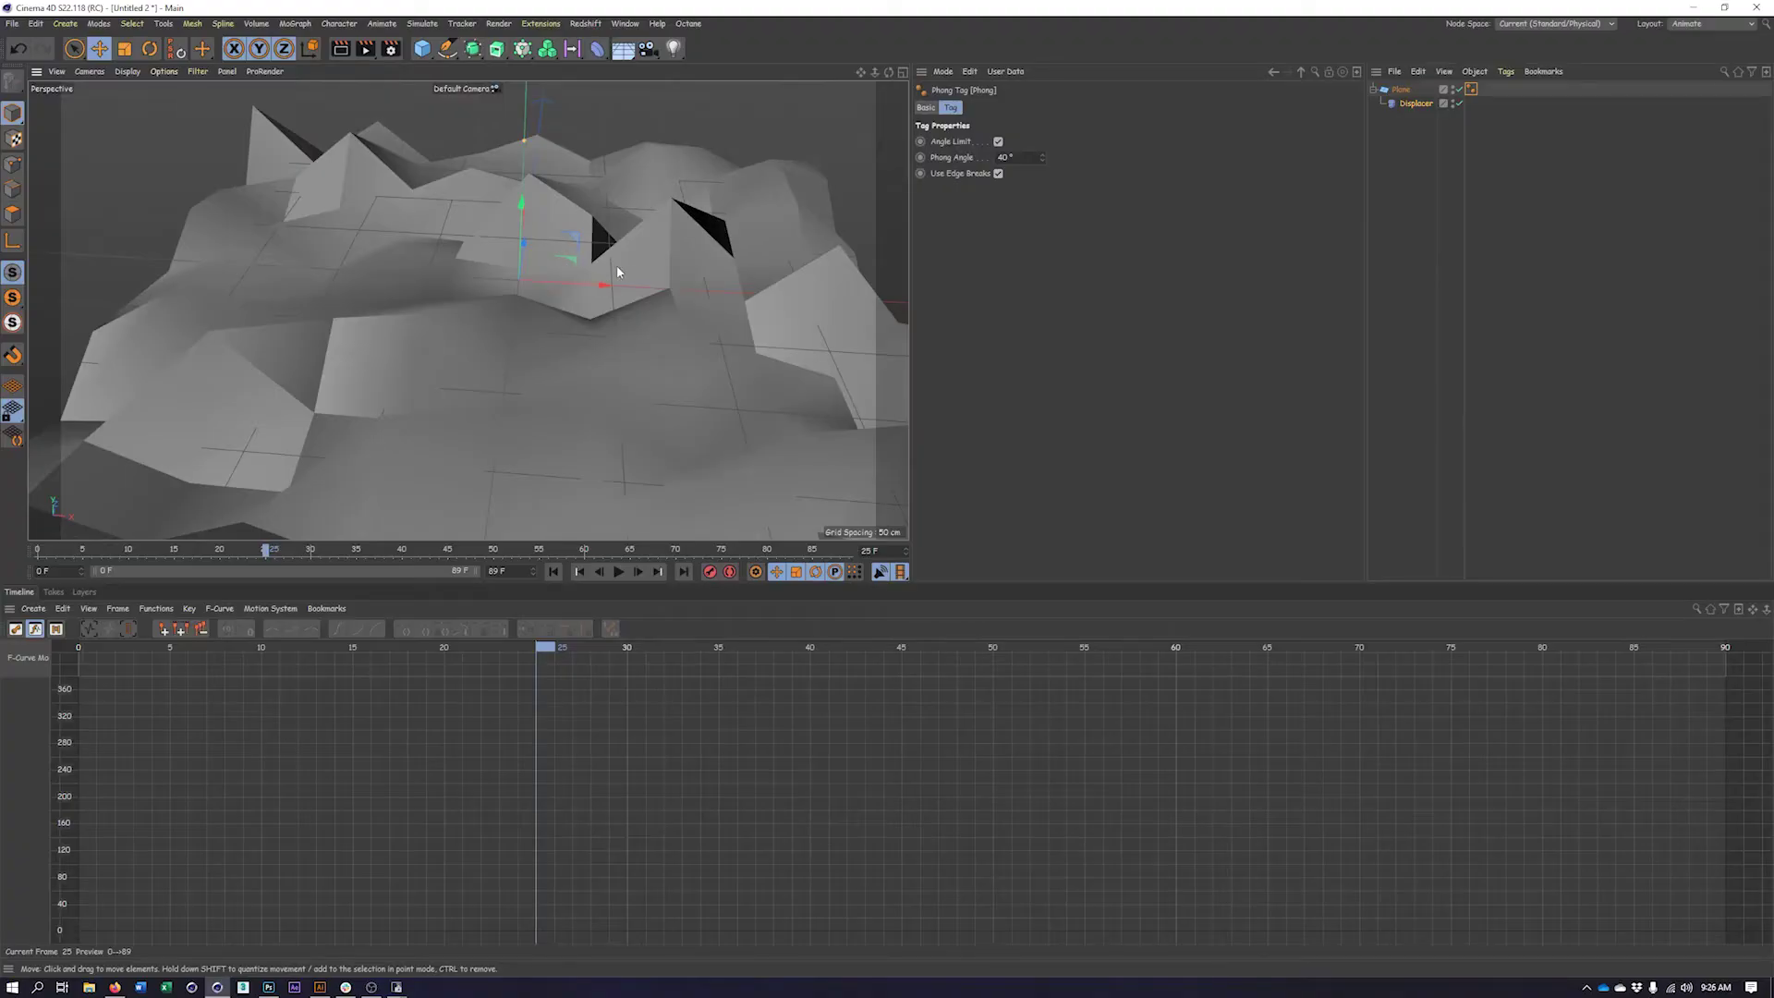
pyautogui.scroll(-5, 601, 268)
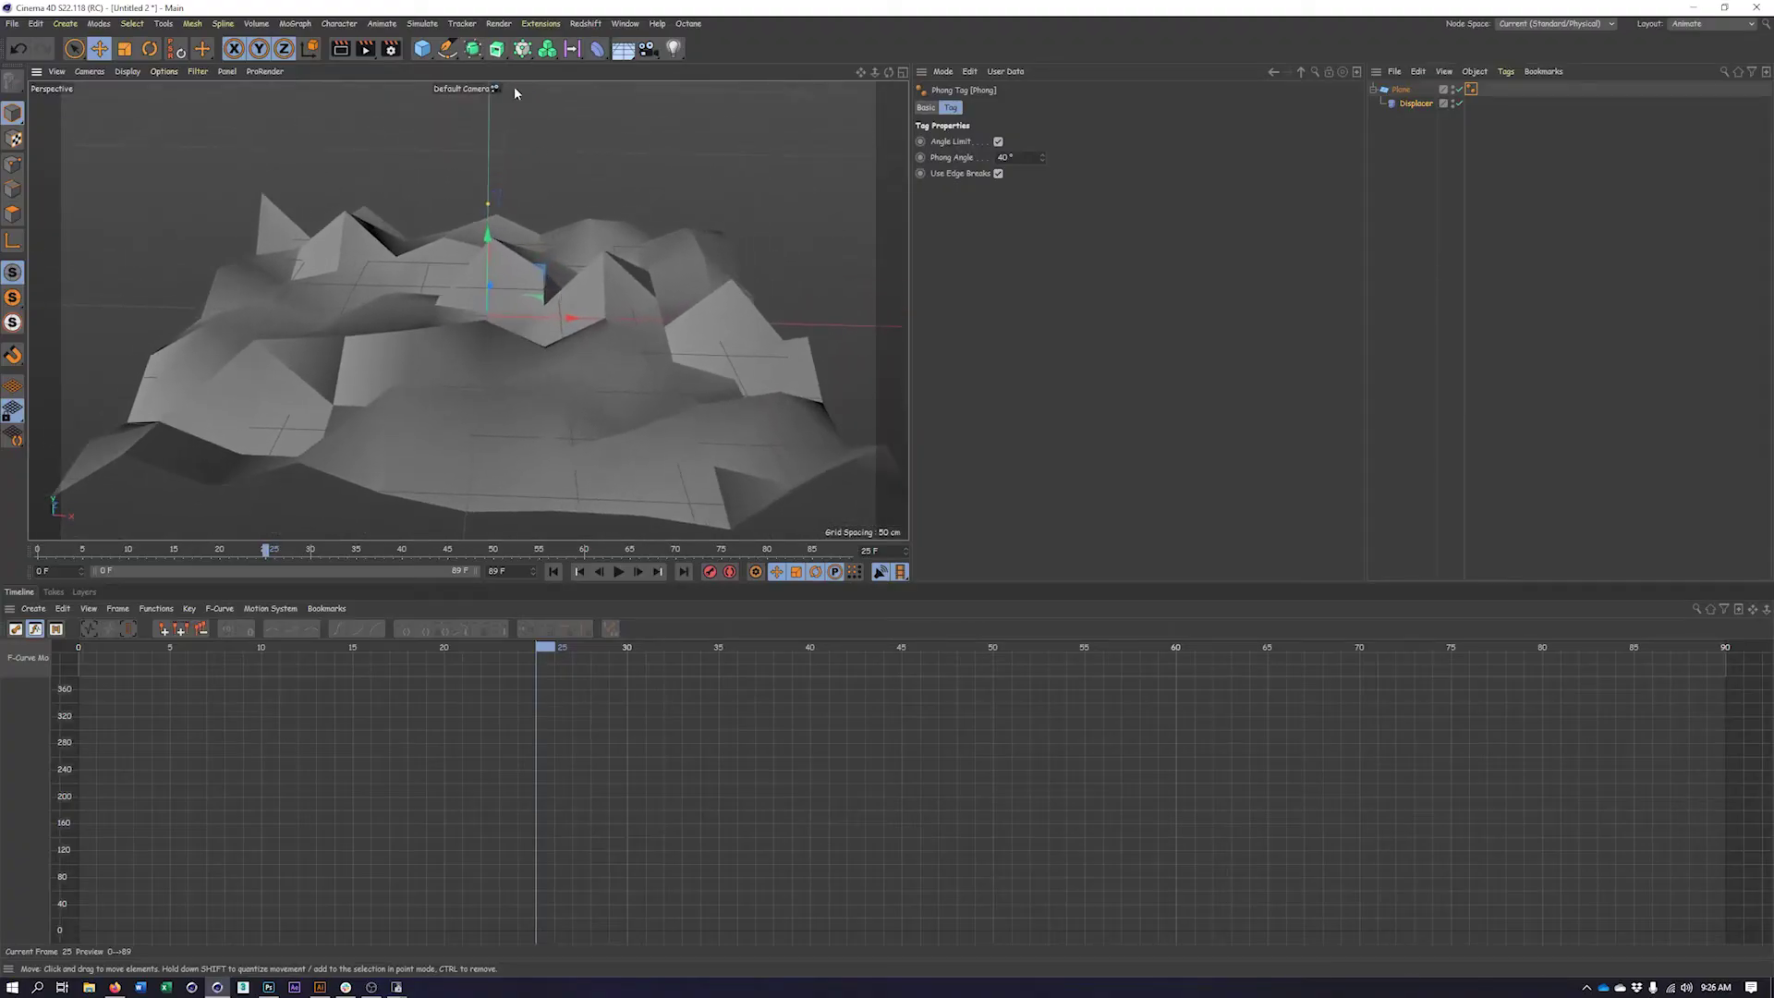
# Add a Sphere and raise it above the noise-displaced plane
pyautogui.click(418, 52)
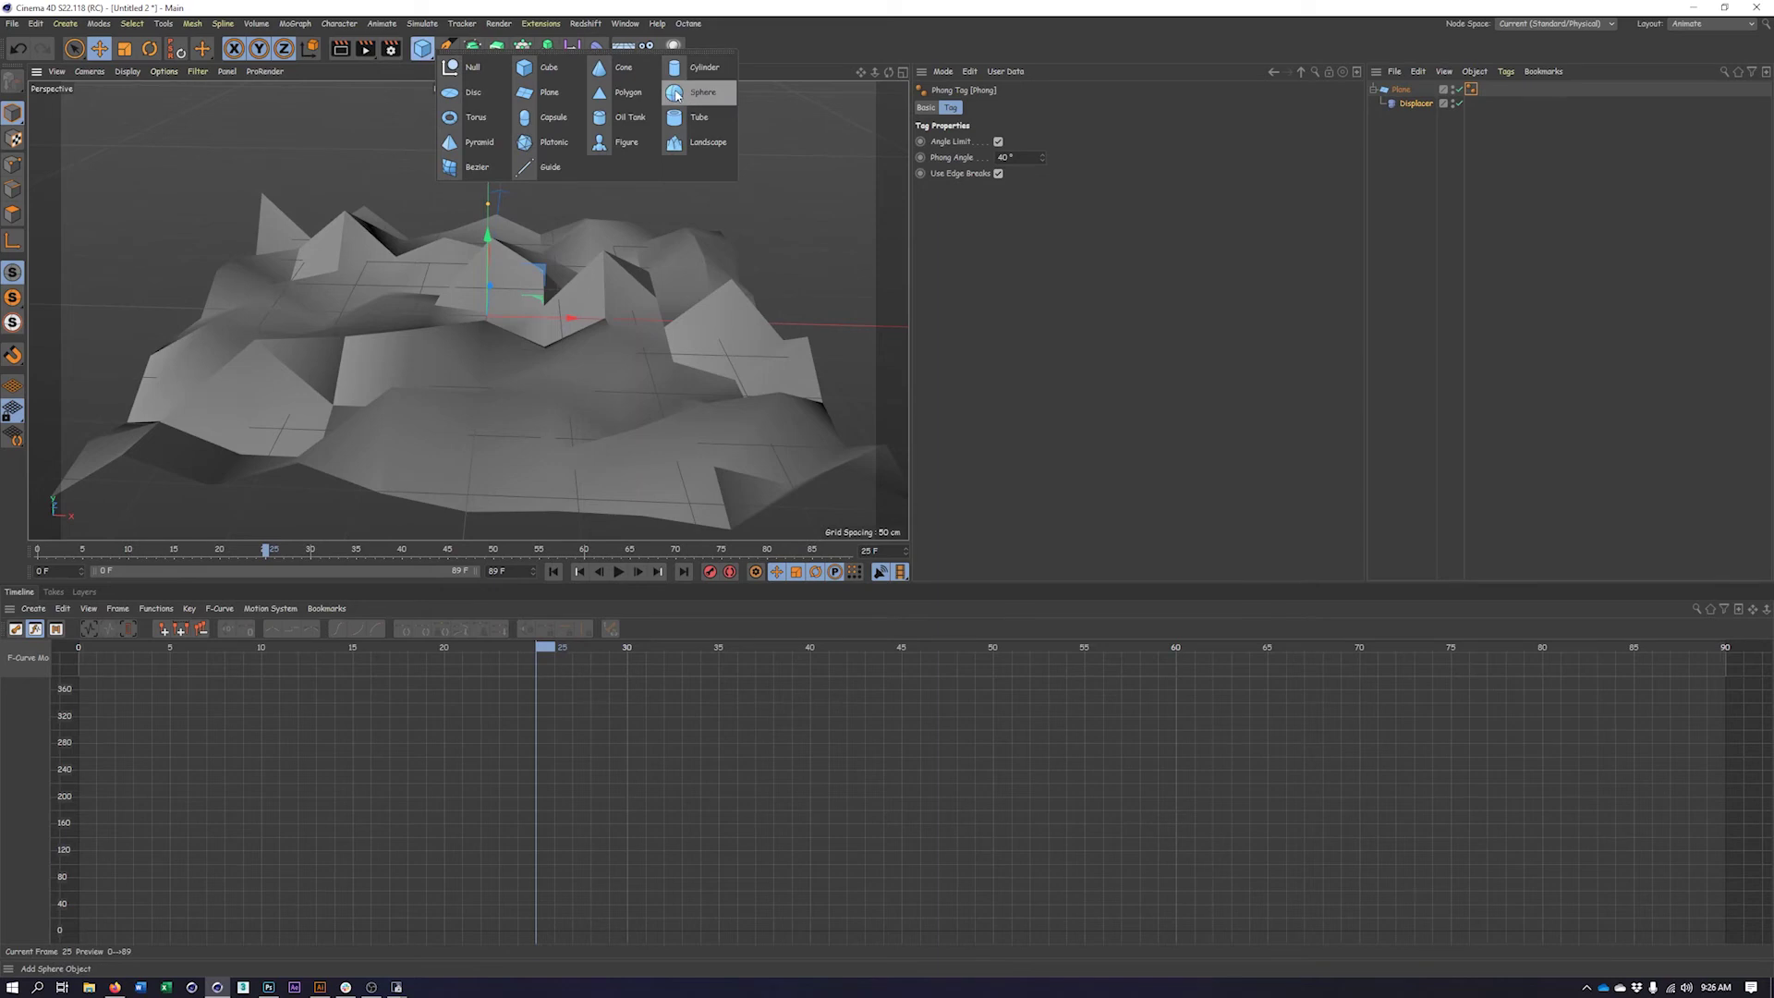
pyautogui.click(676, 93)
pyautogui.scroll(-2, 507, 237)
pyautogui.moveTo(494, 224); pyautogui.dragTo(494, 61)
pyautogui.keyDown('alt'); pyautogui.moveTo(563, 277); pyautogui.dragTo(569, 333, button='middle'); pyautogui.keyUp('alt')
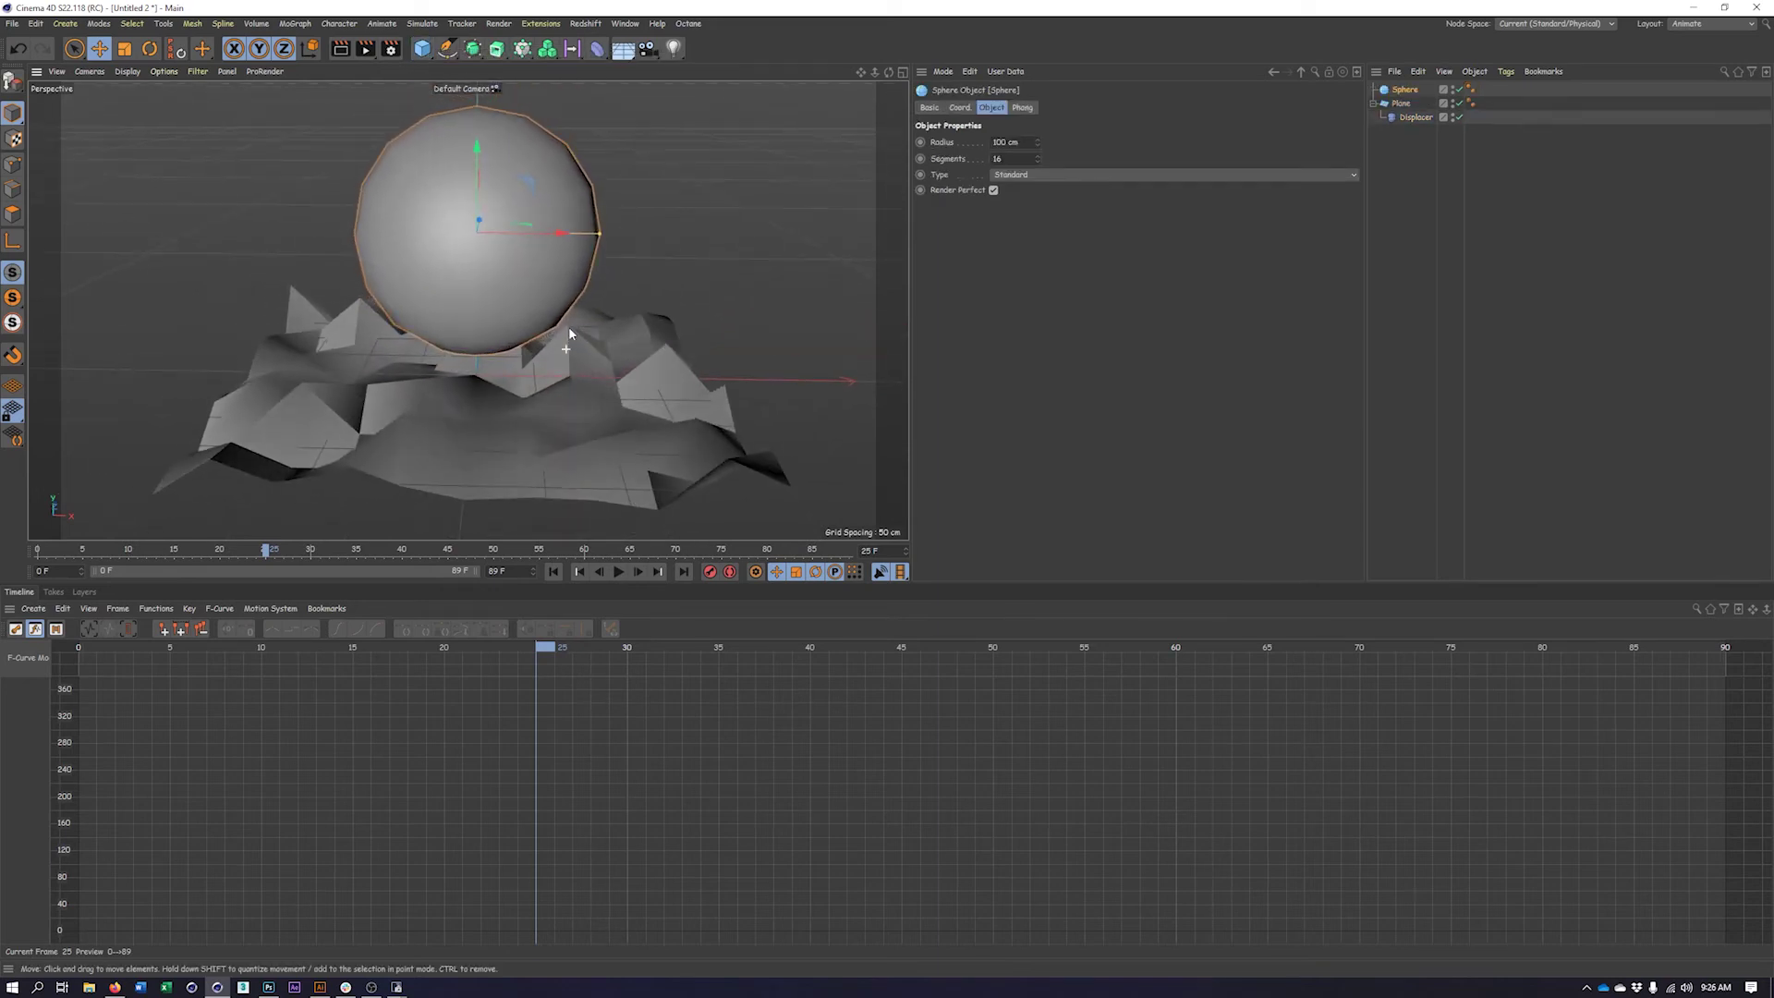
# Give the sphere its own copy of the plane's noise Displacer
pyautogui.click(1414, 118)
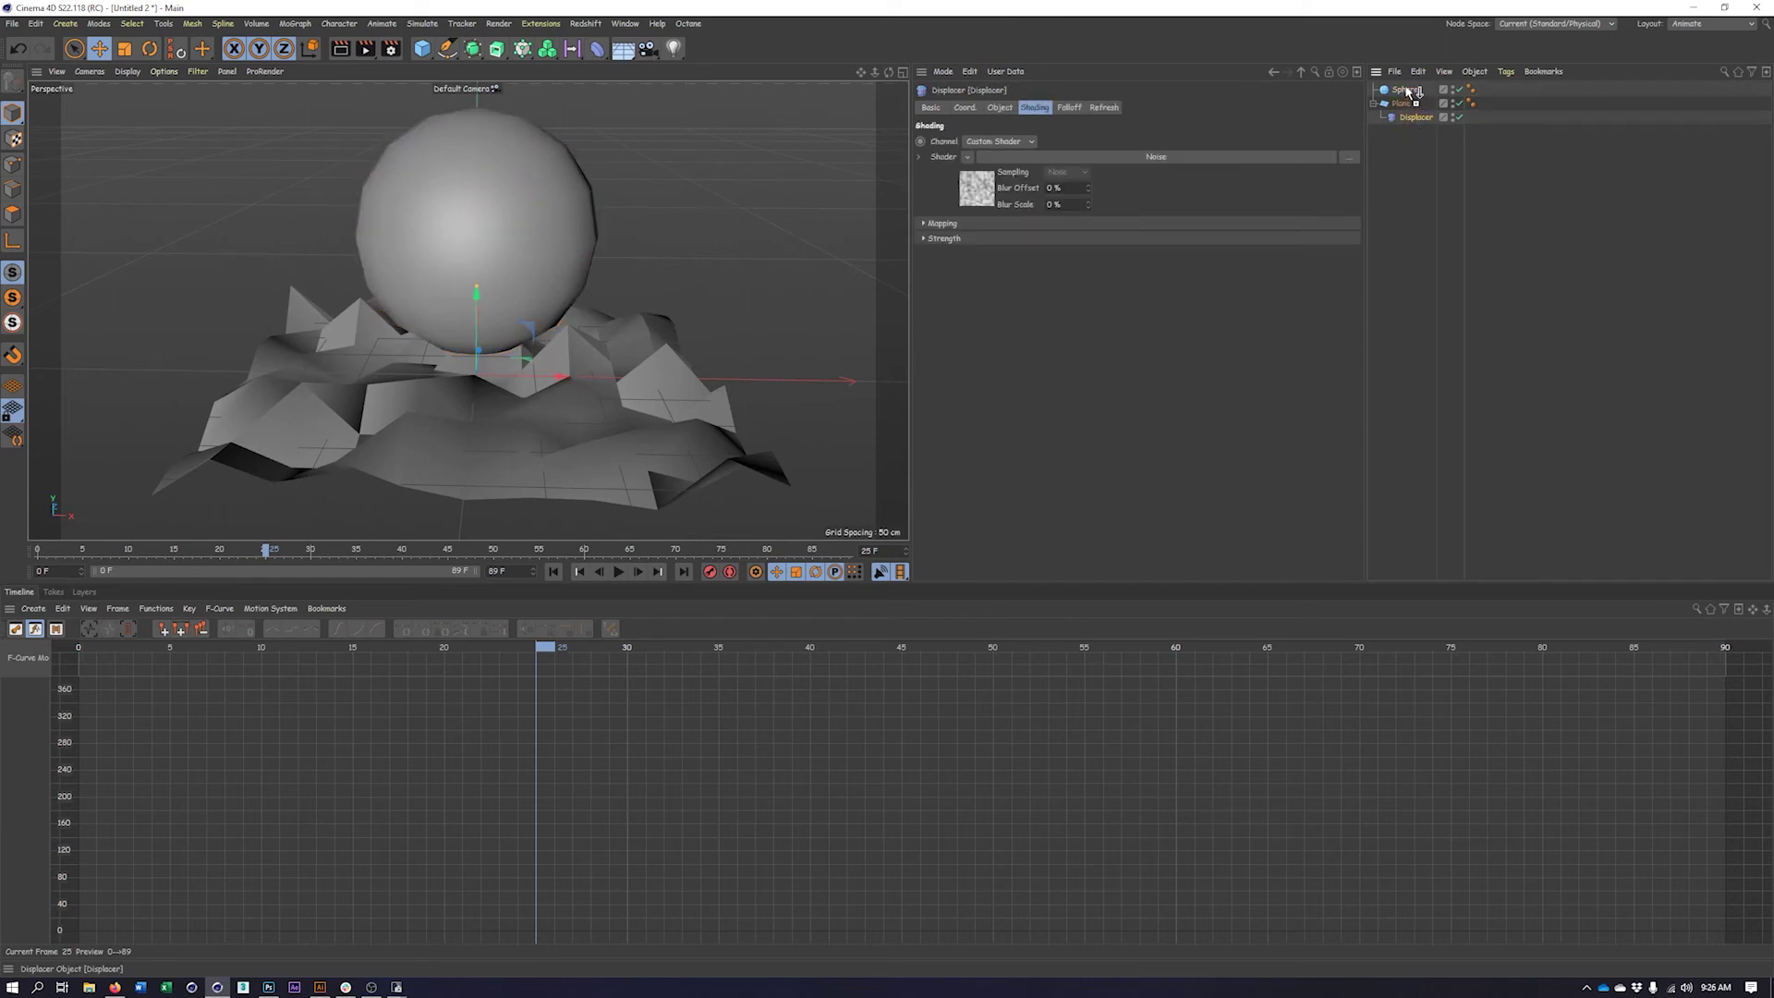
pyautogui.keyDown('ctrl'); pyautogui.moveTo(1409, 92); pyautogui.dragTo(1408, 91); pyautogui.keyUp('ctrl')
pyautogui.keyDown('alt'); pyautogui.moveTo(547, 249); pyautogui.dragTo(545, 285); pyautogui.keyUp('alt')
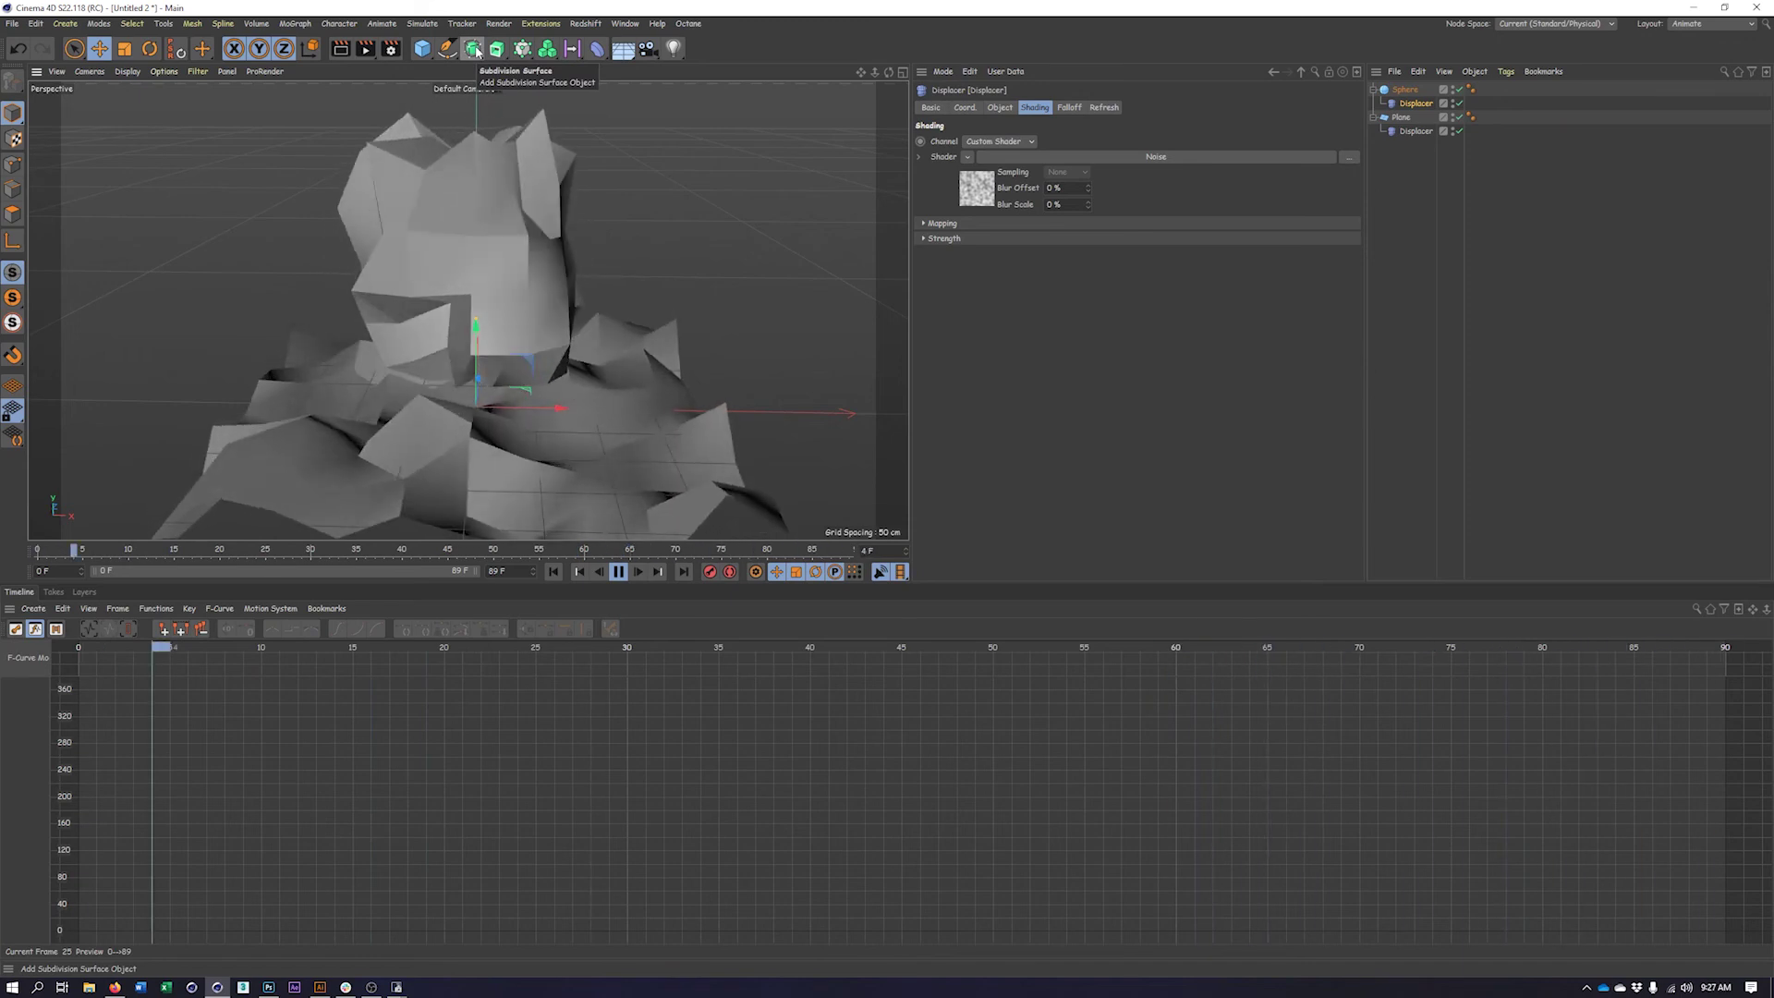
# Smooth the lumpy sphere by nesting it inside a Subdivision Surface
pyautogui.click(473, 49)
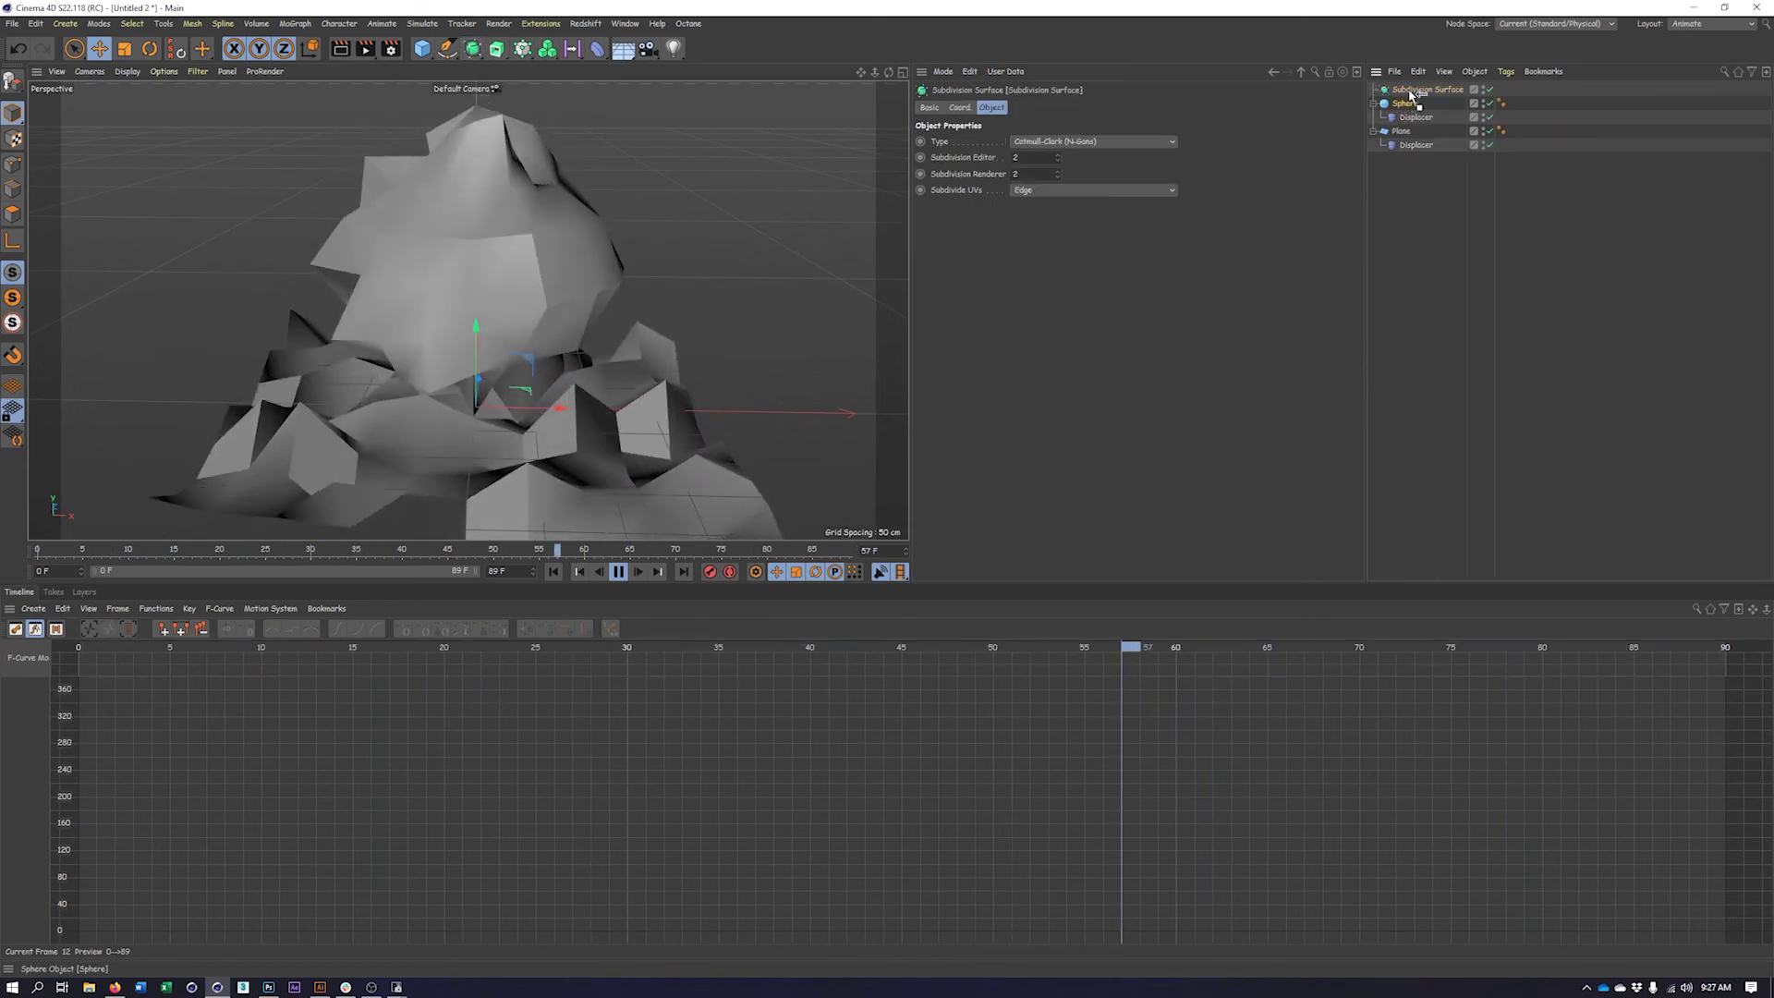
pyautogui.moveTo(1412, 91); pyautogui.dragTo(1414, 90)
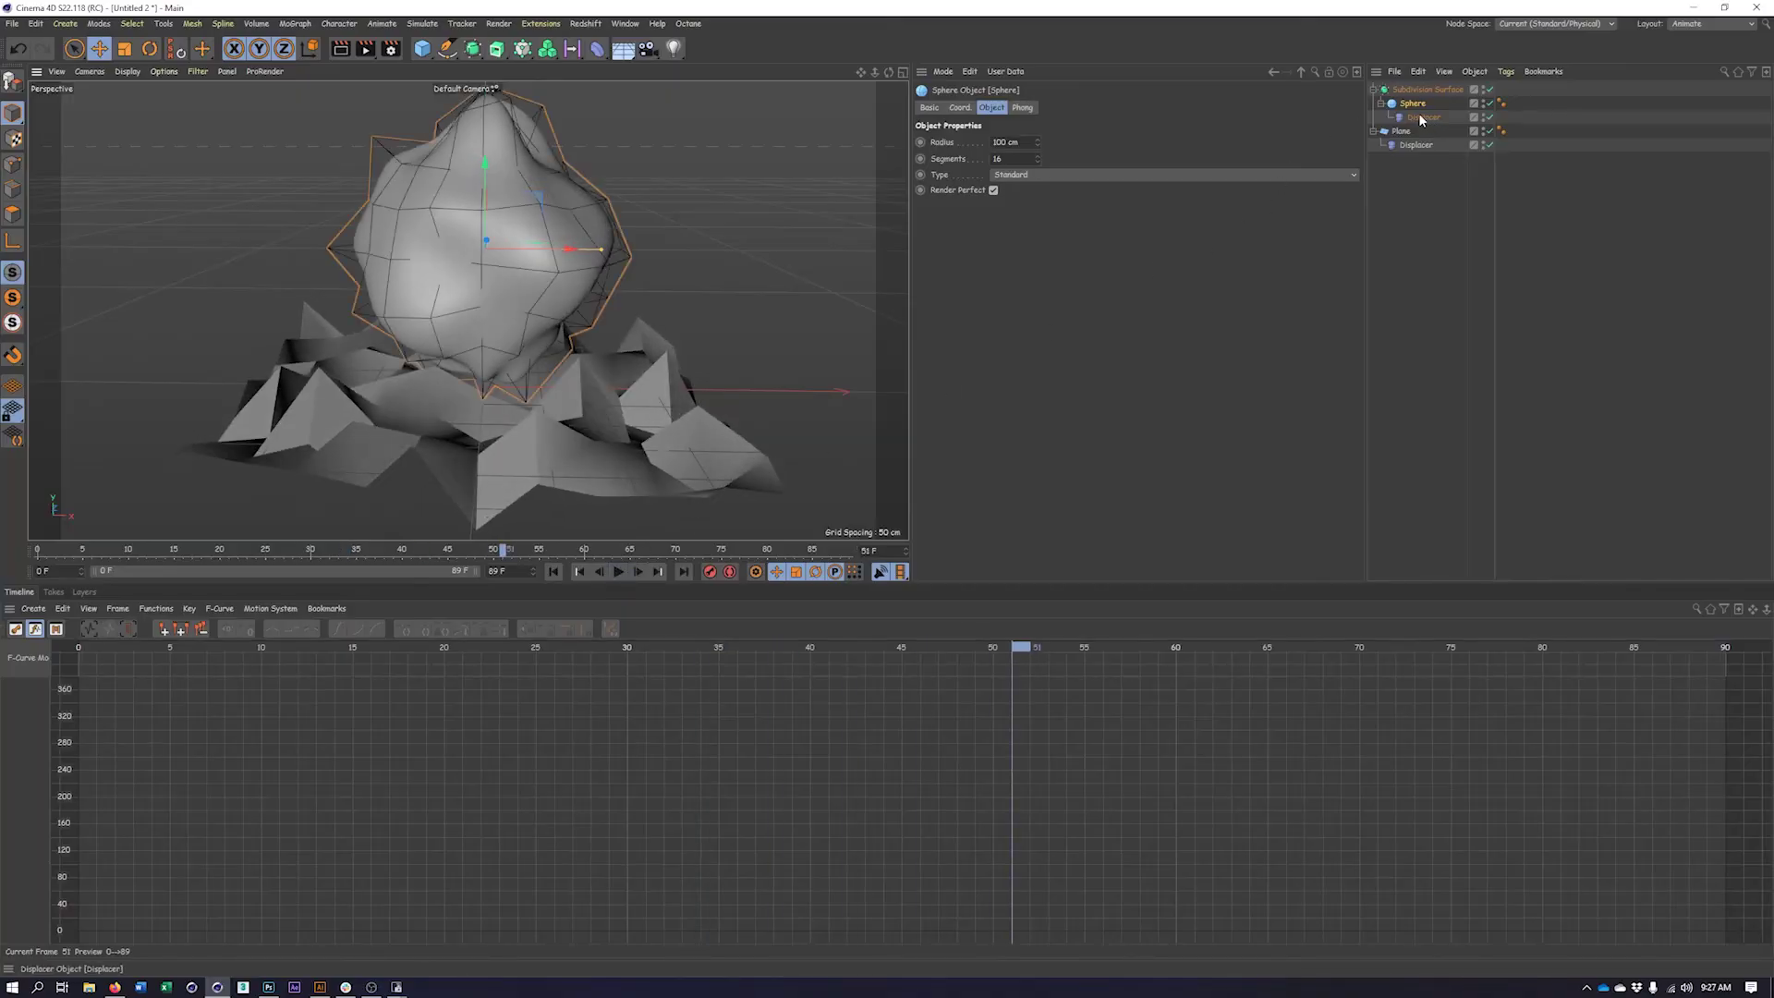
pyautogui.click(1421, 119)
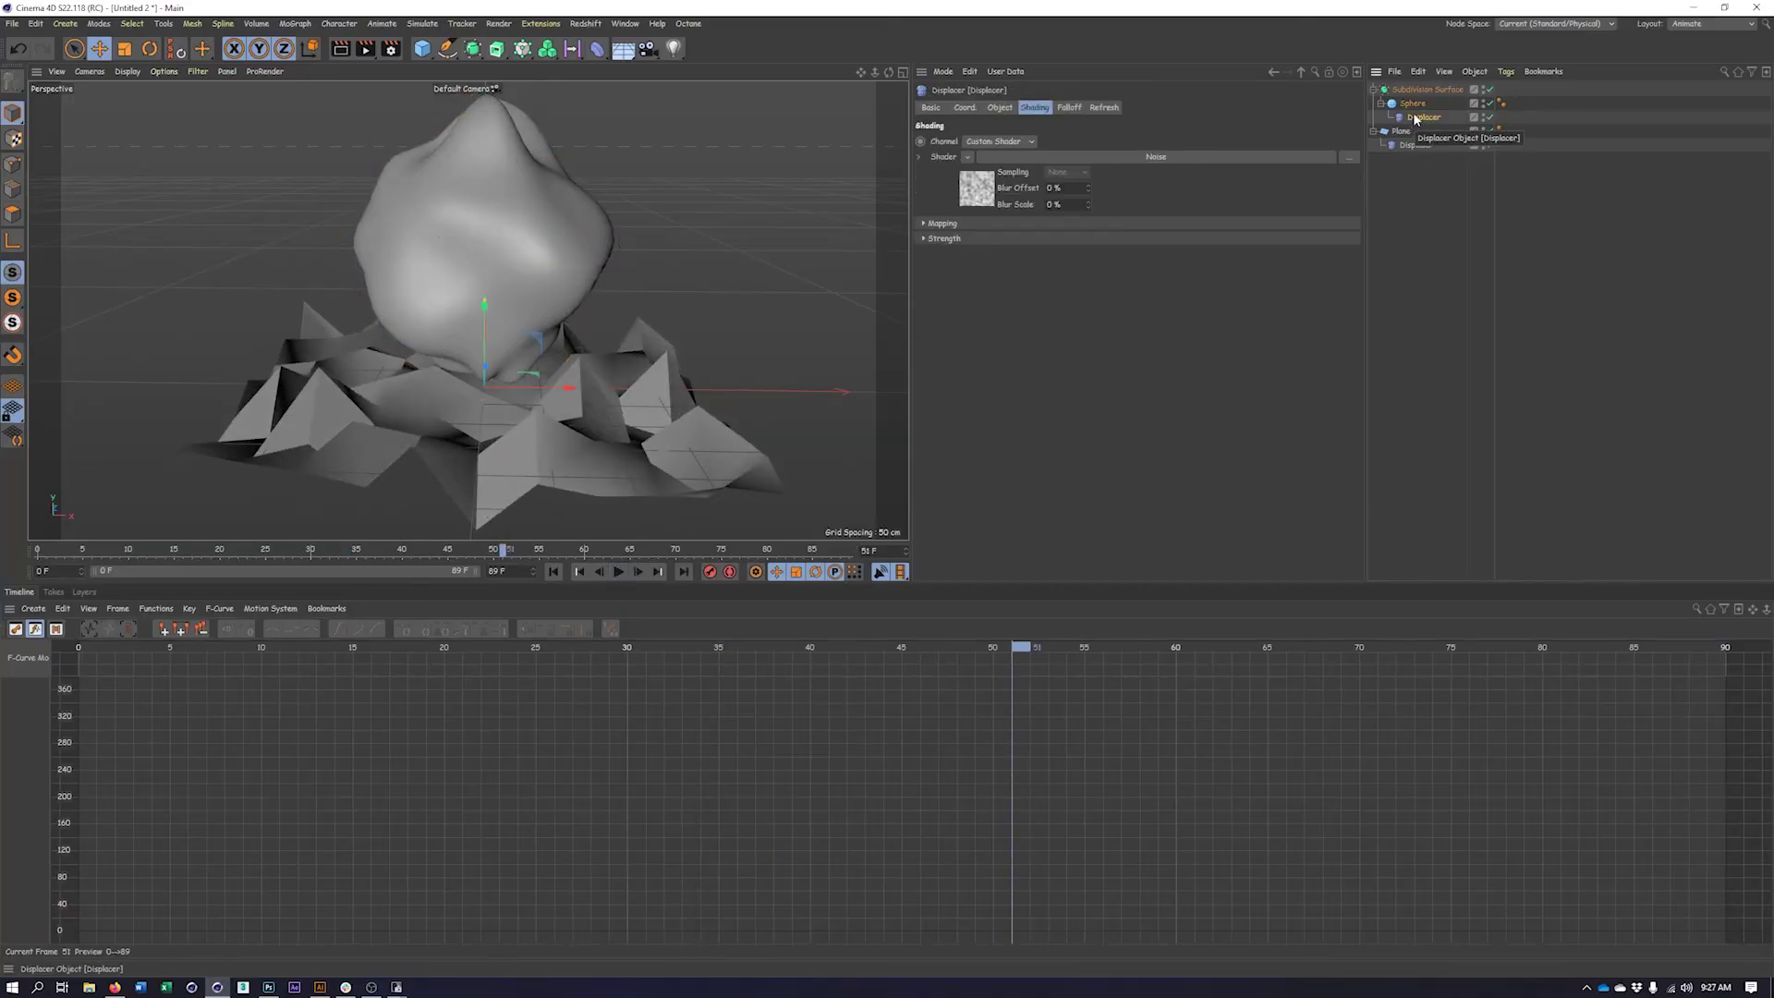
# Replace the sphere's Displacer with a Y Radial Formula deformer, making it a rippling teardrop
pyautogui.moveTo(1415, 118); pyautogui.dragTo(1405, 131)
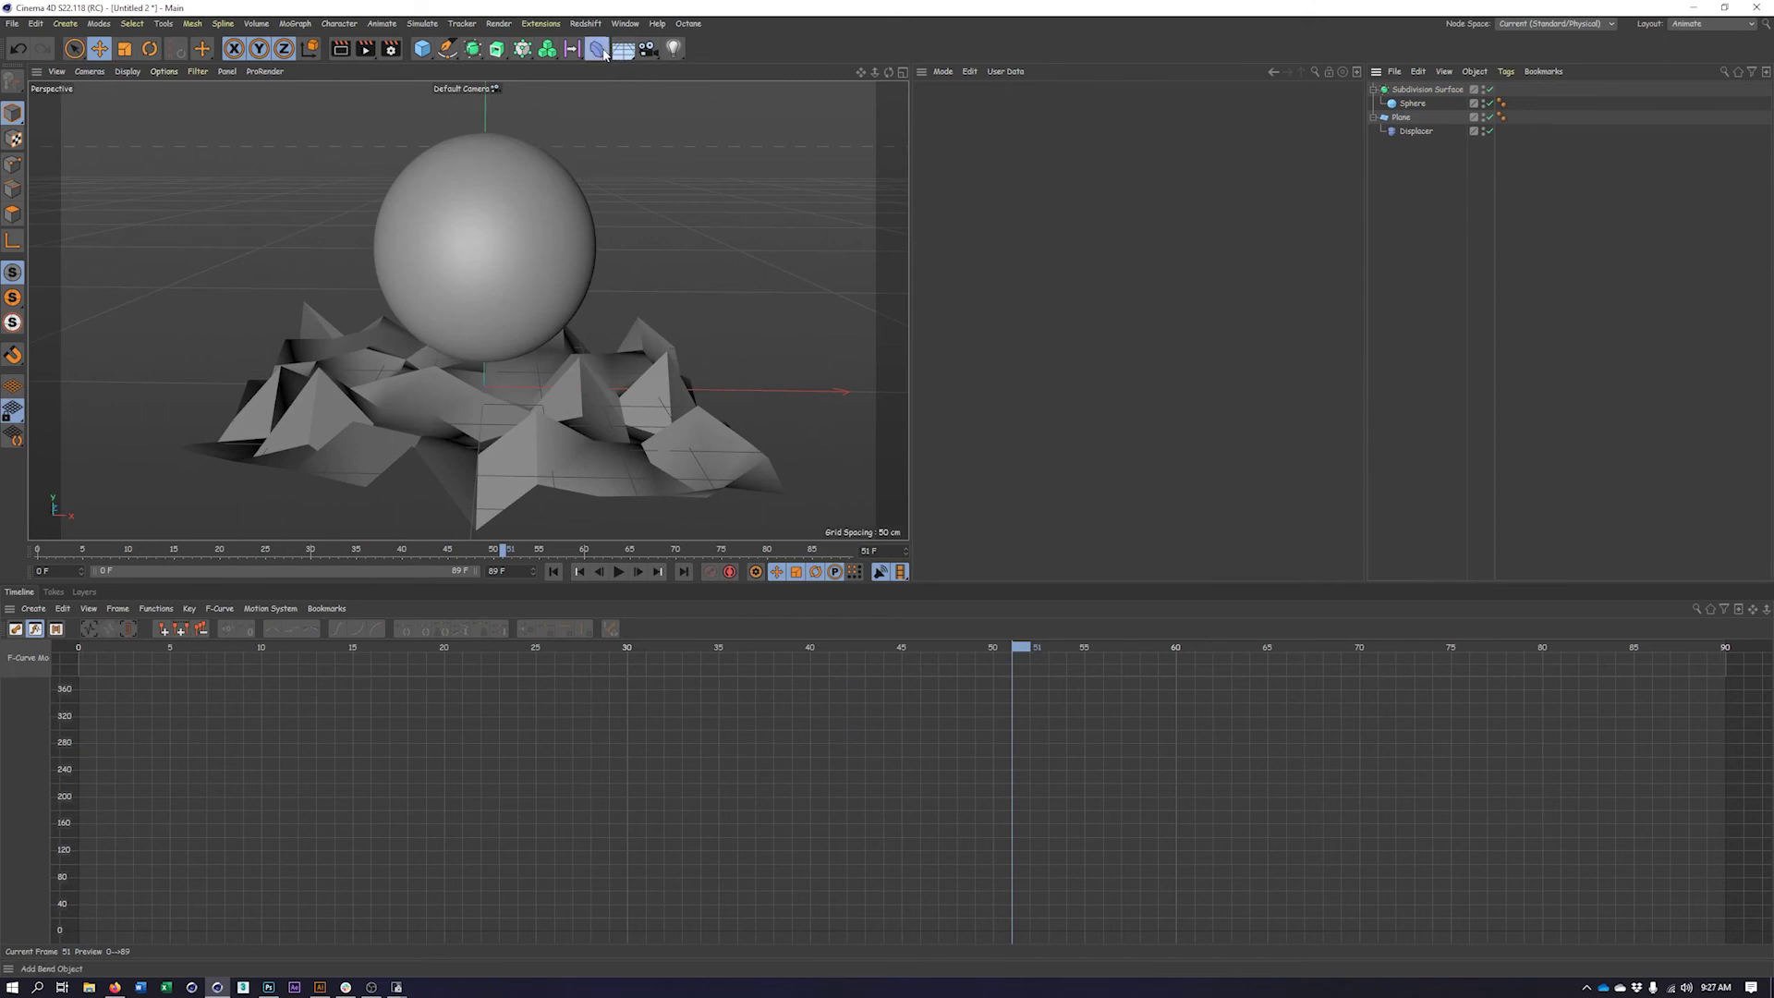
pyautogui.click(601, 51)
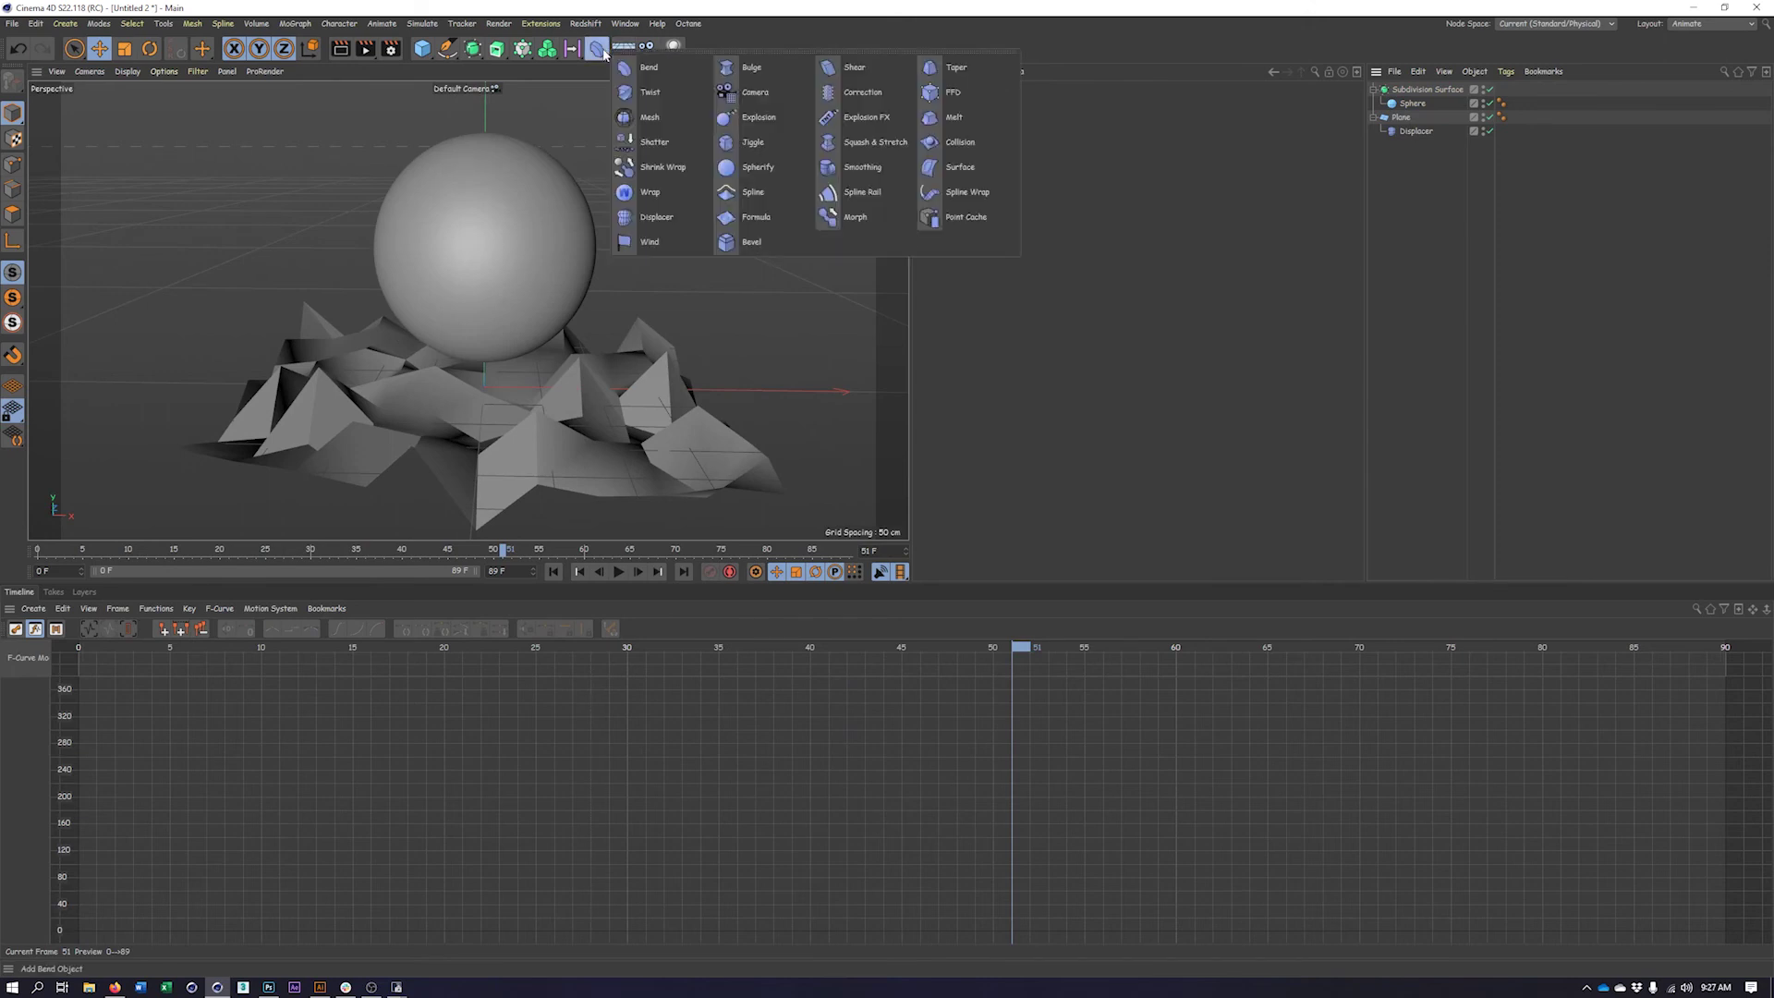
pyautogui.click(756, 218)
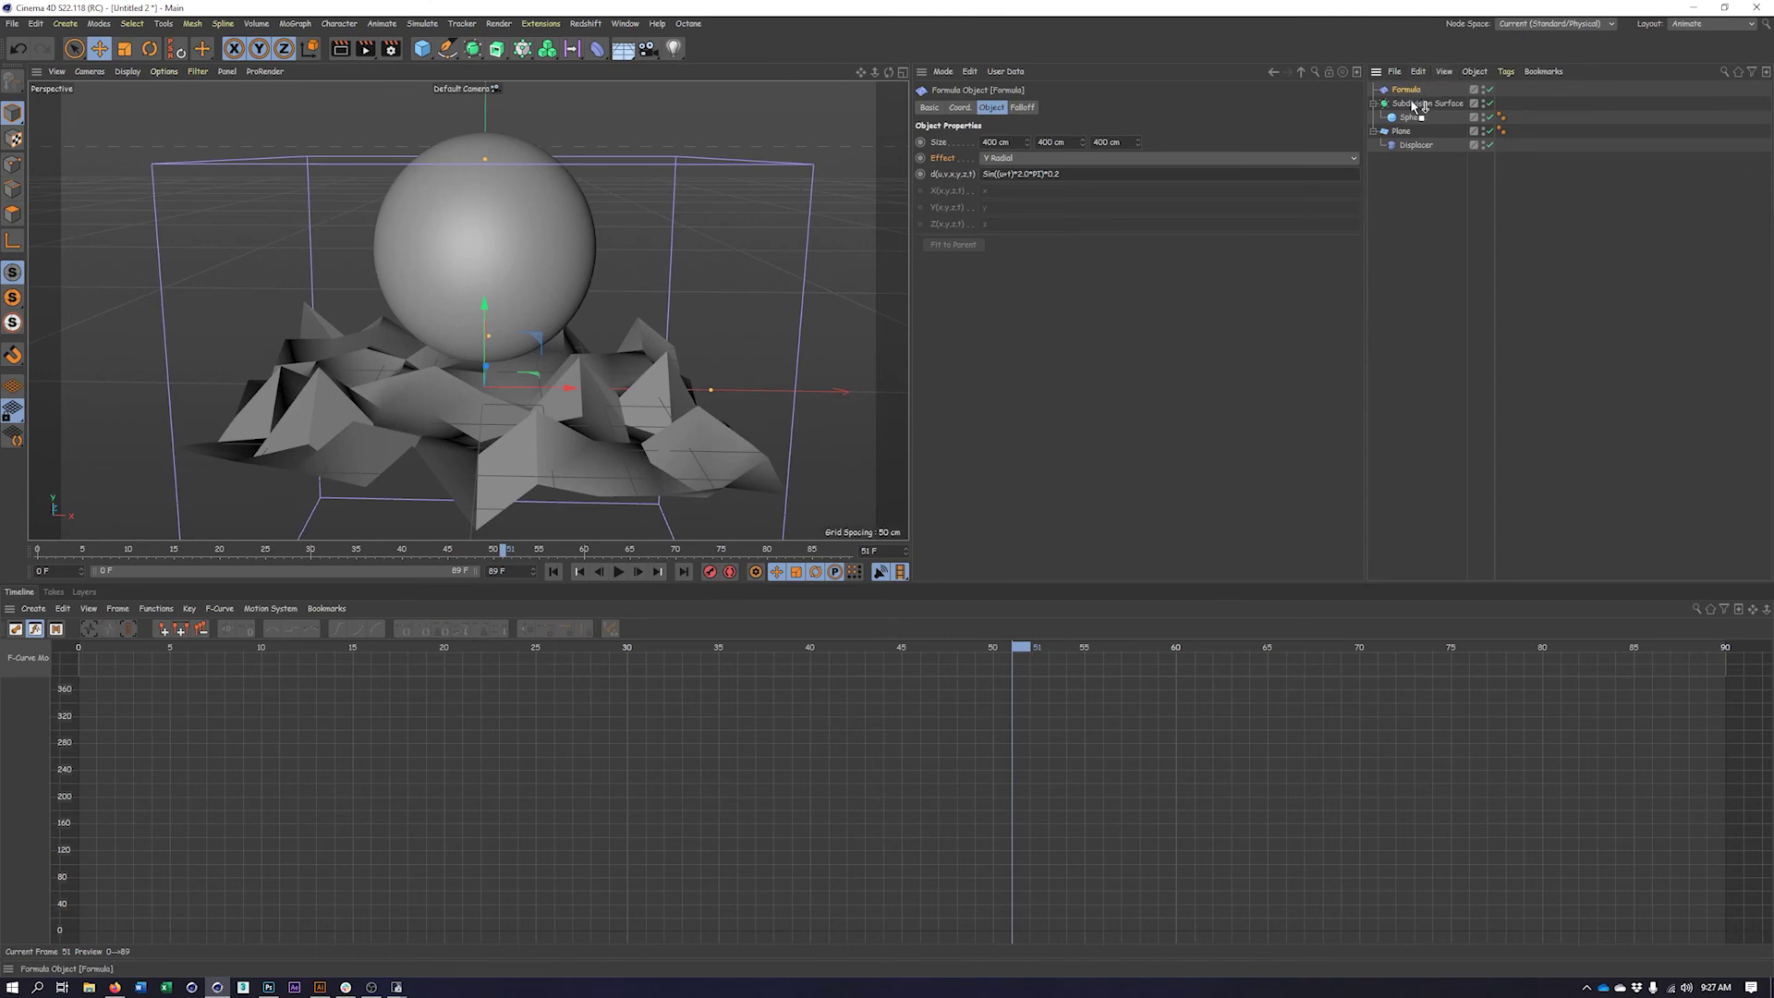
pyautogui.moveTo(1410, 121); pyautogui.dragTo(1407, 122)
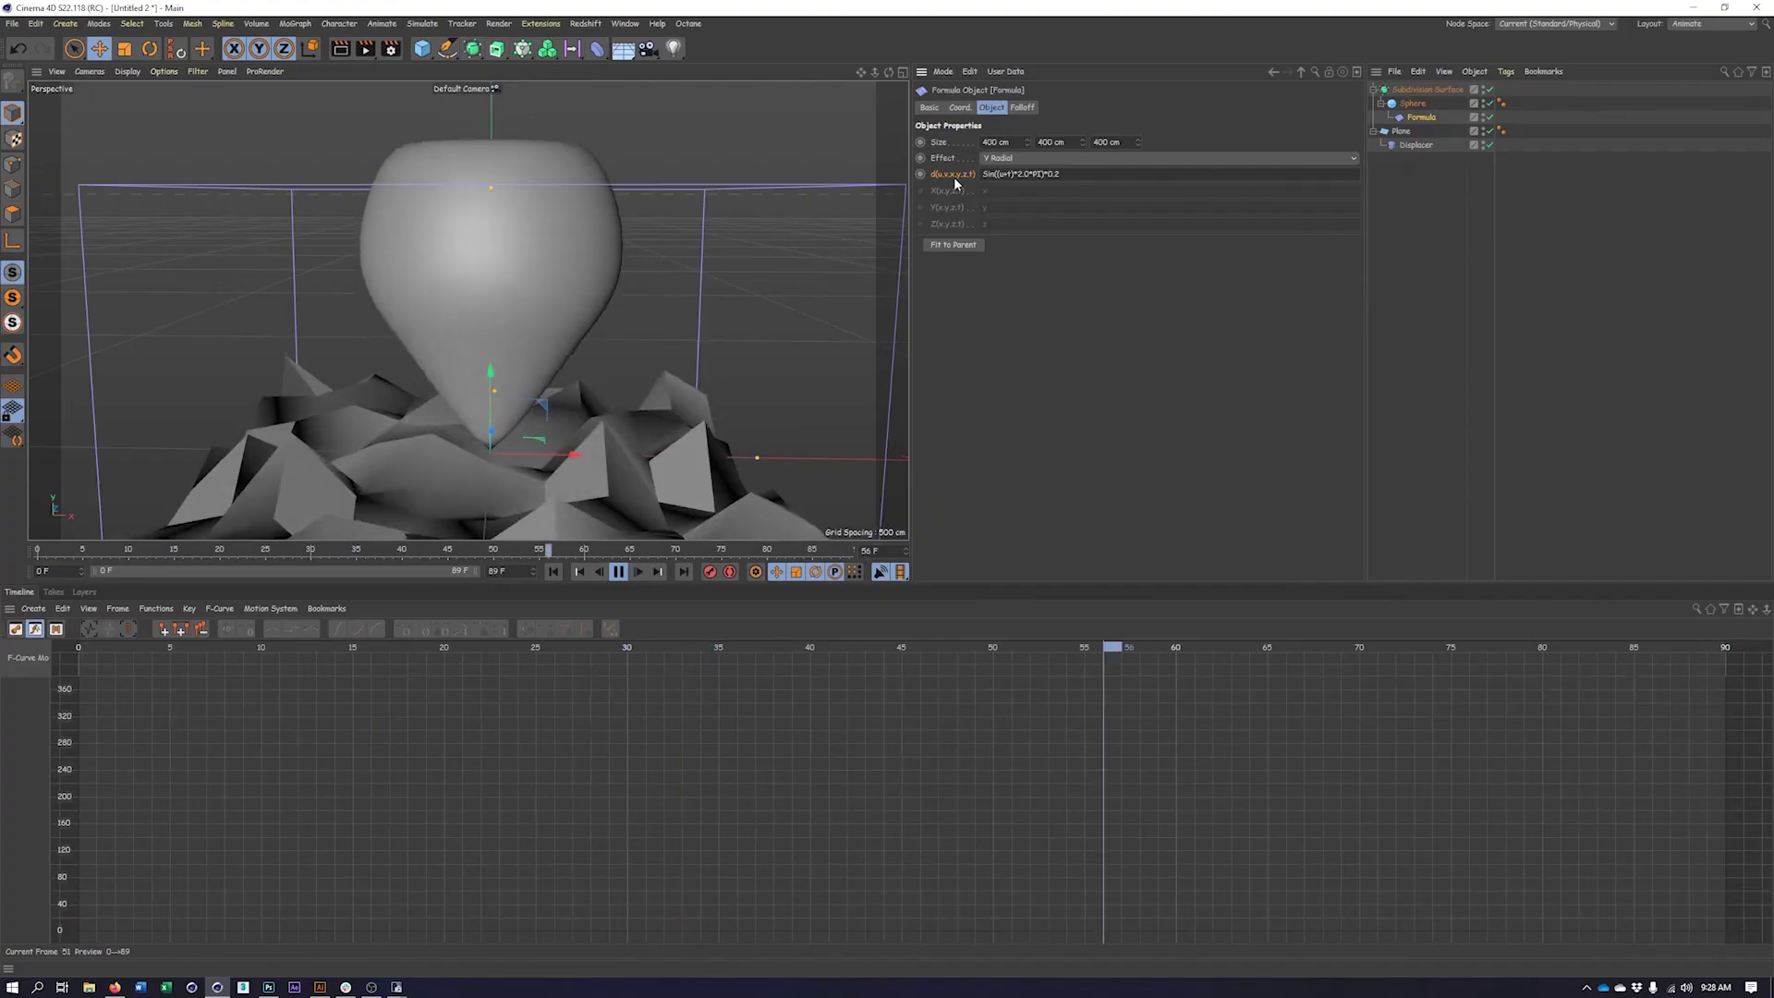
pyautogui.rightClick(954, 175)
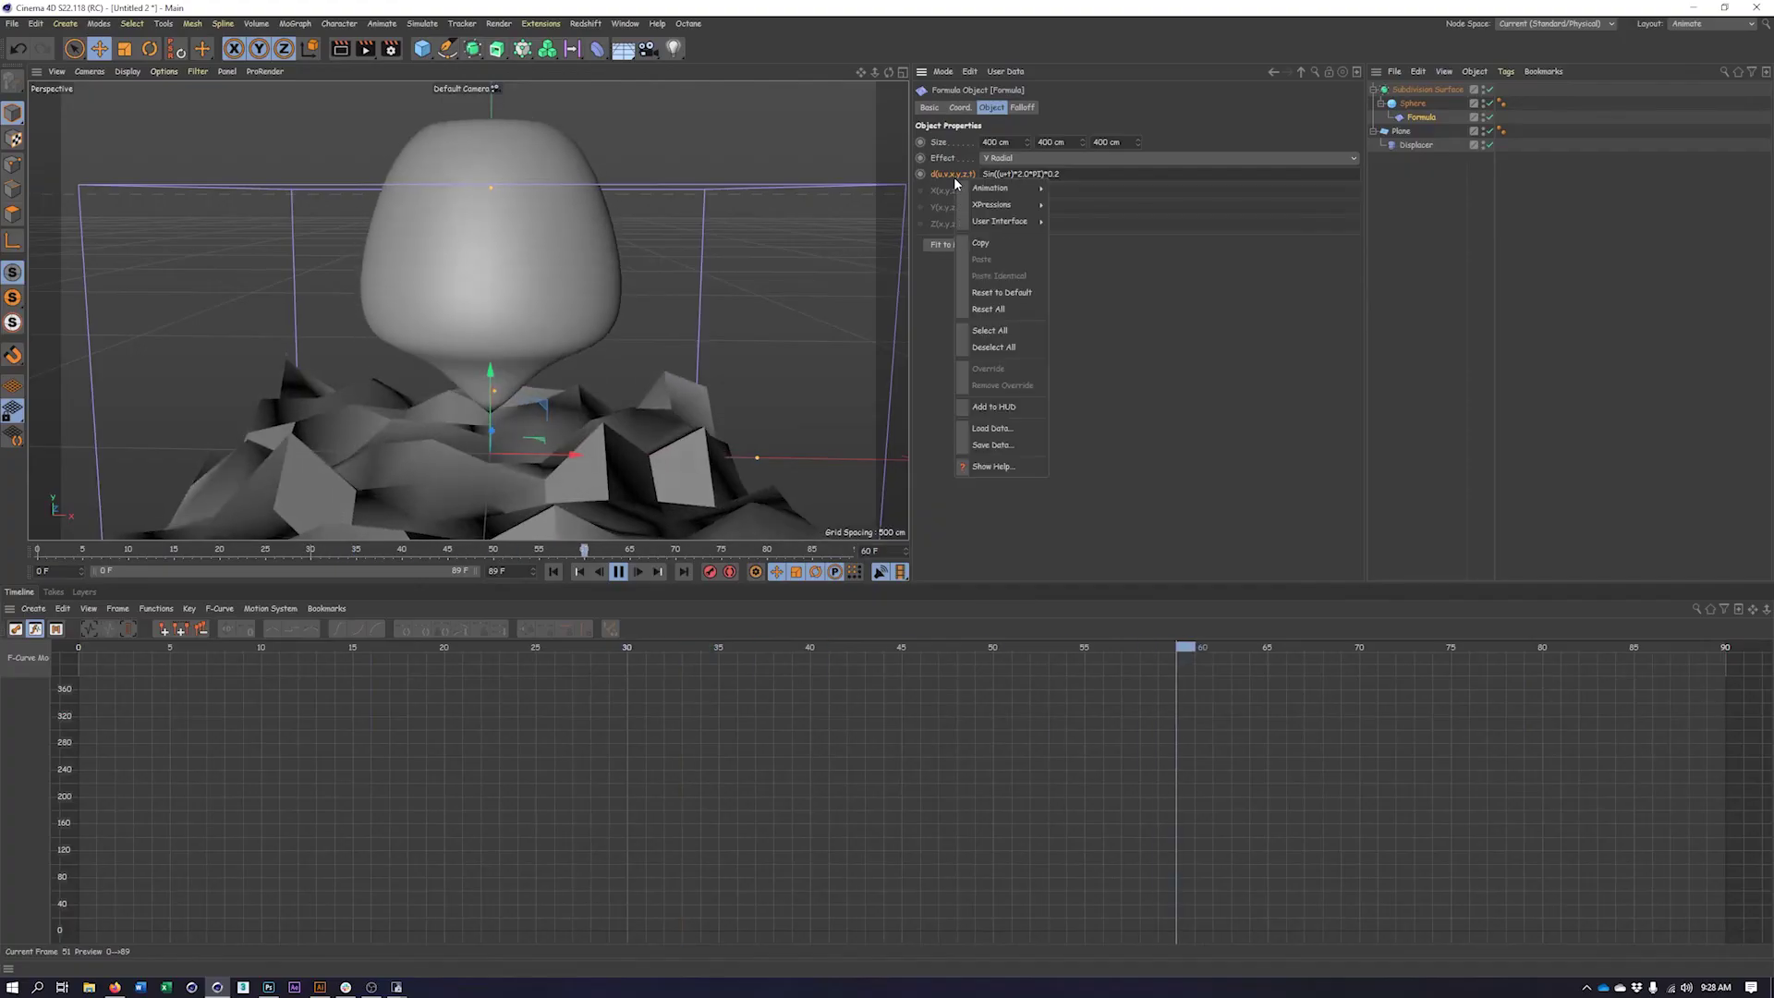
# Open the Formula Object help page full-screen and go to the Formula appendix's functions list
pyautogui.click(973, 468)
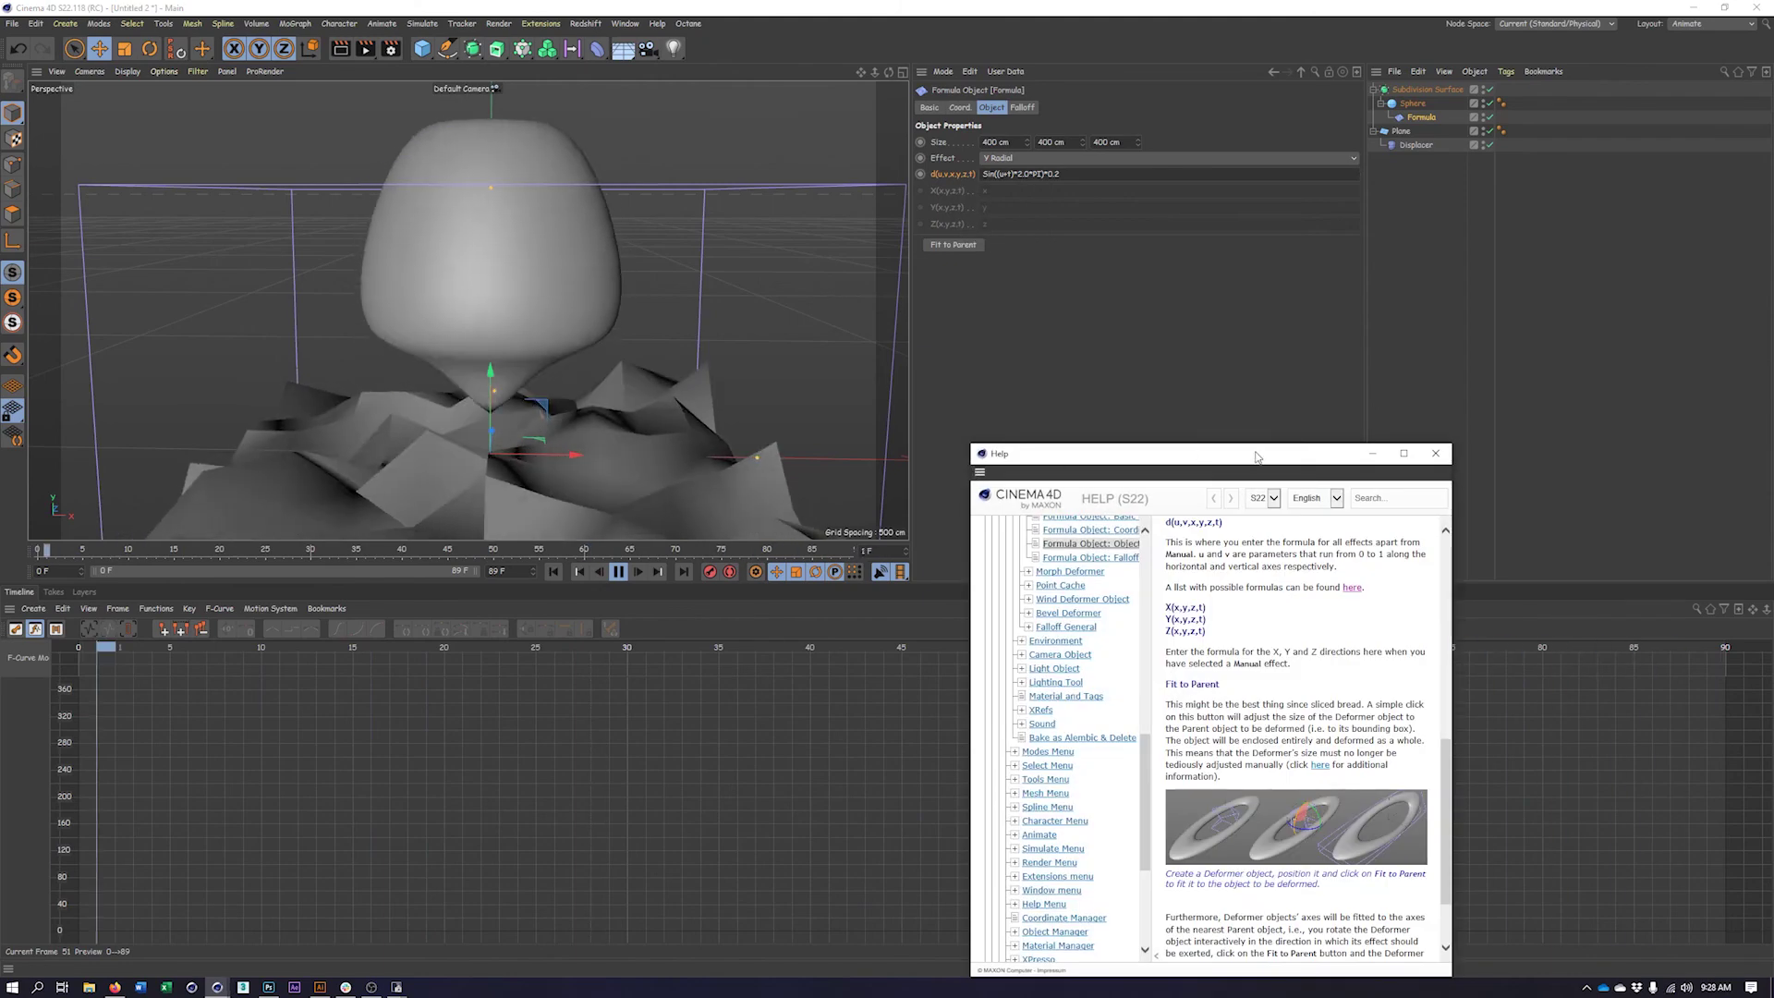
pyautogui.moveTo(1302, 495); pyautogui.dragTo(930, 235)
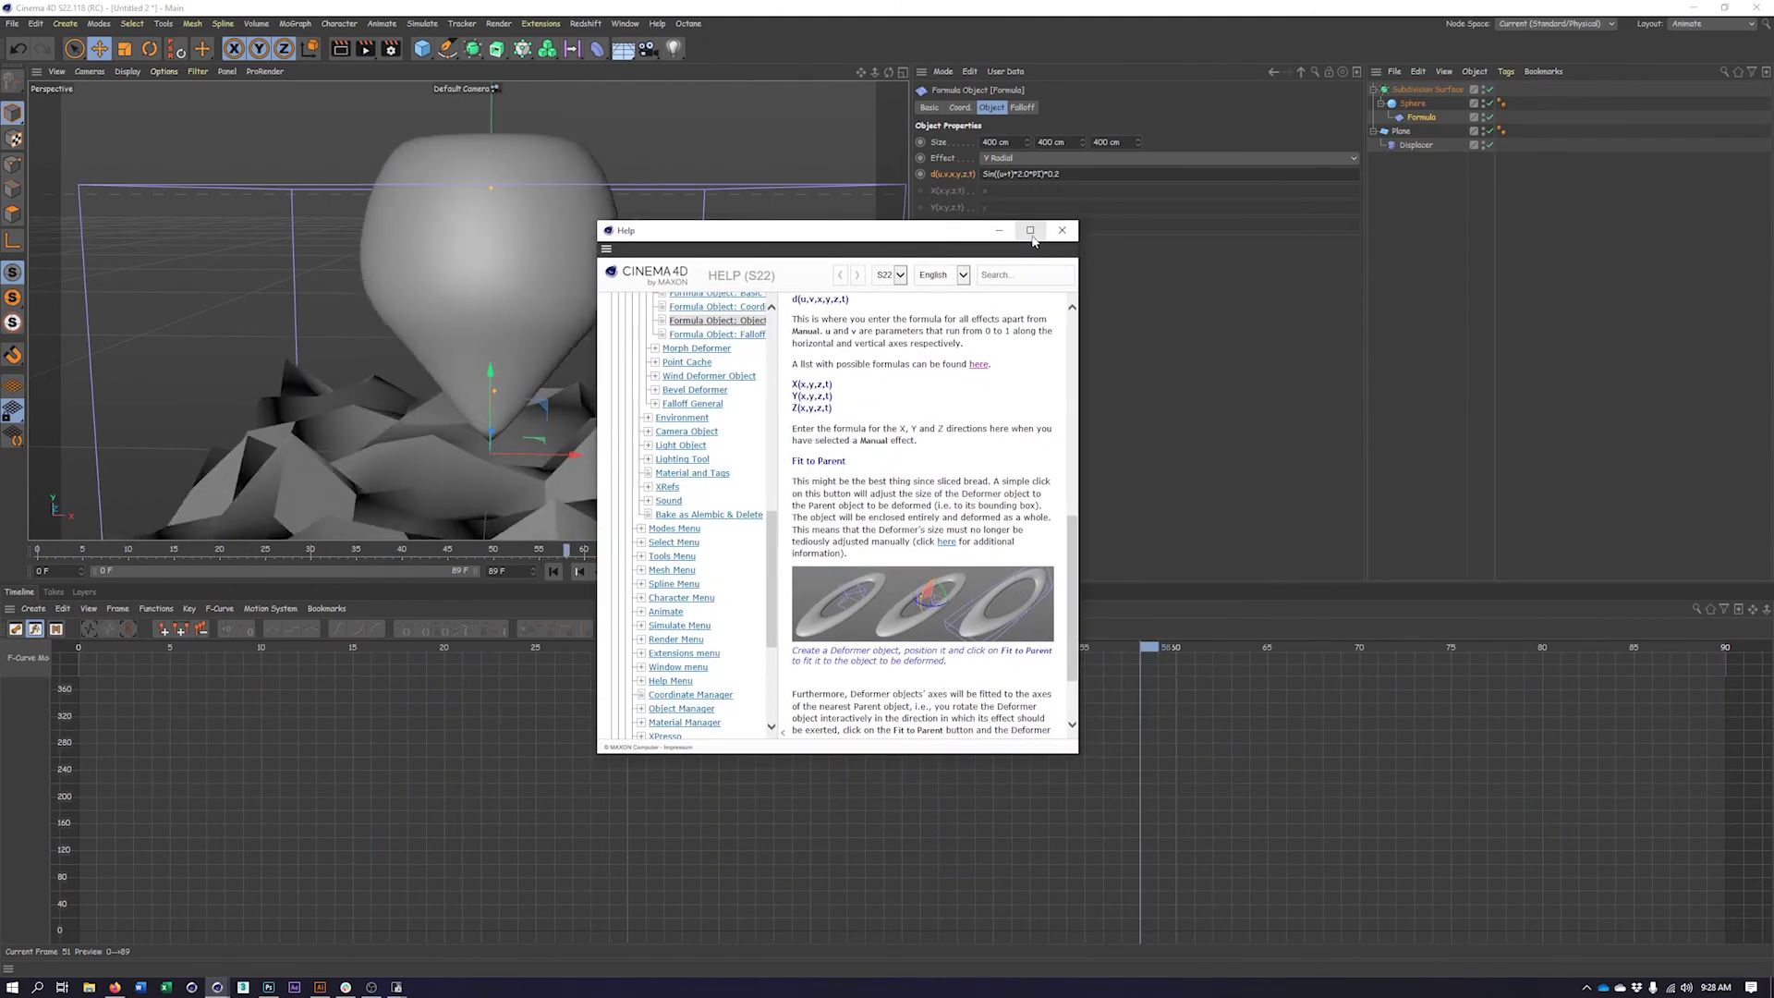
pyautogui.click(1032, 230)
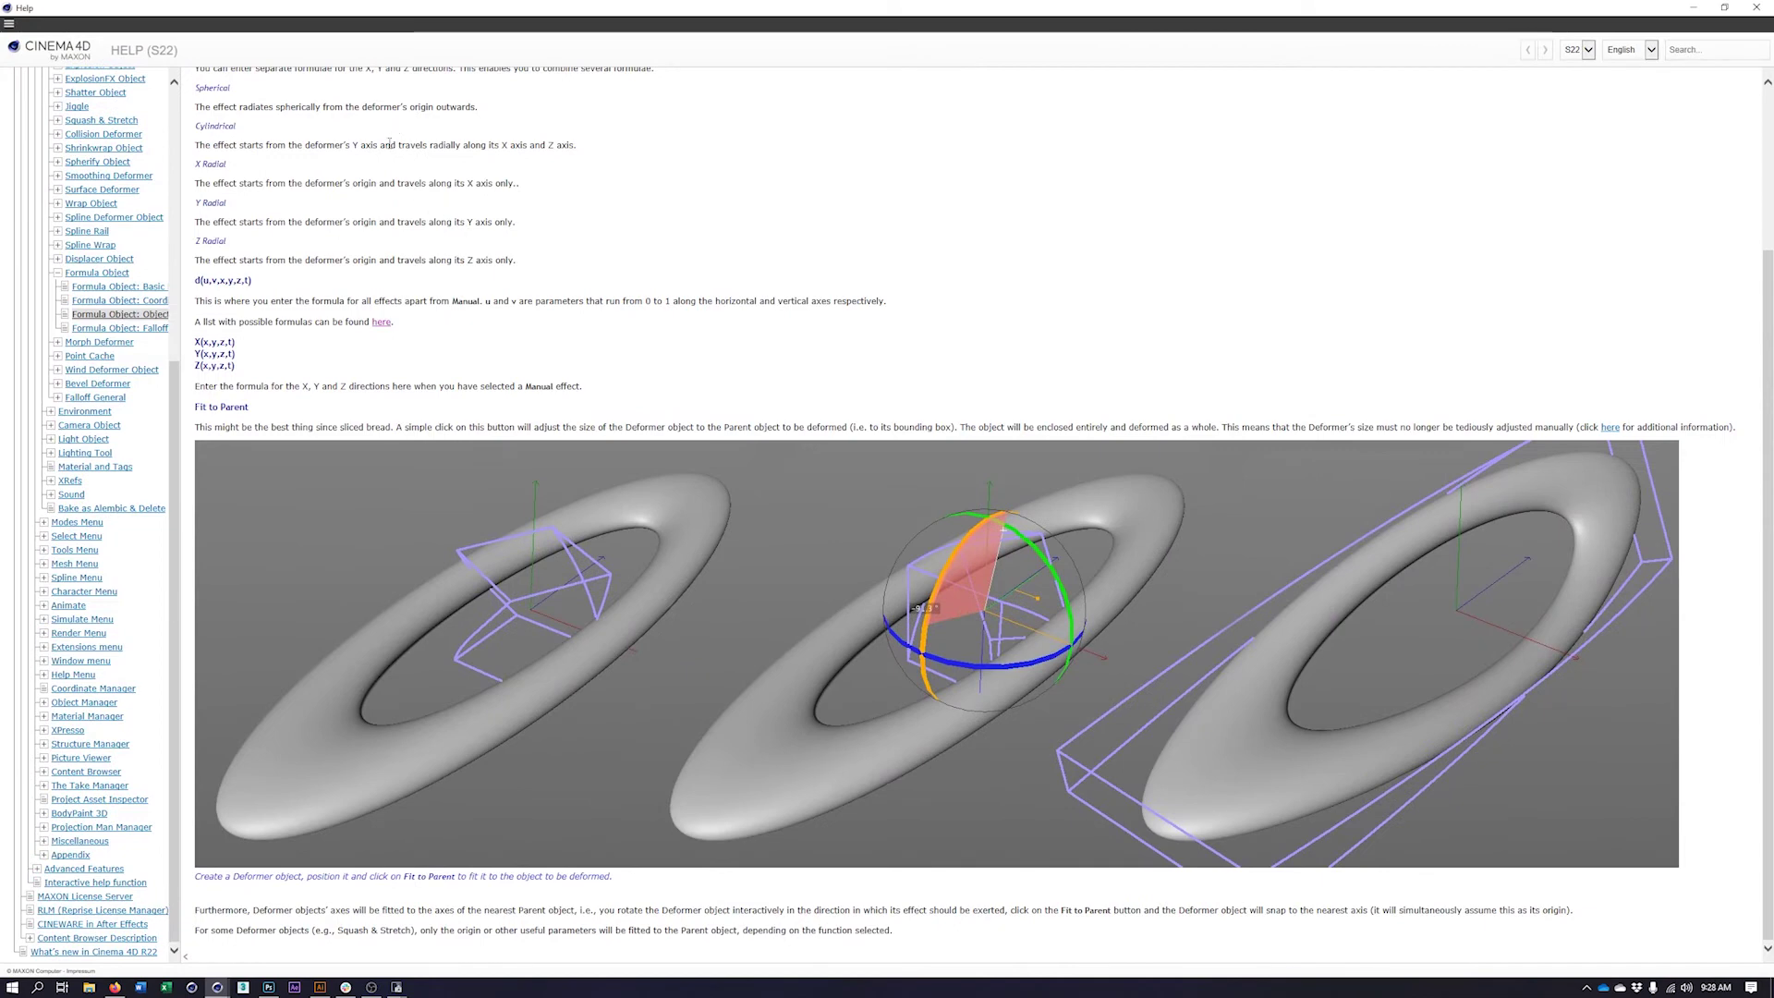
pyautogui.scroll(3, 328, 427)
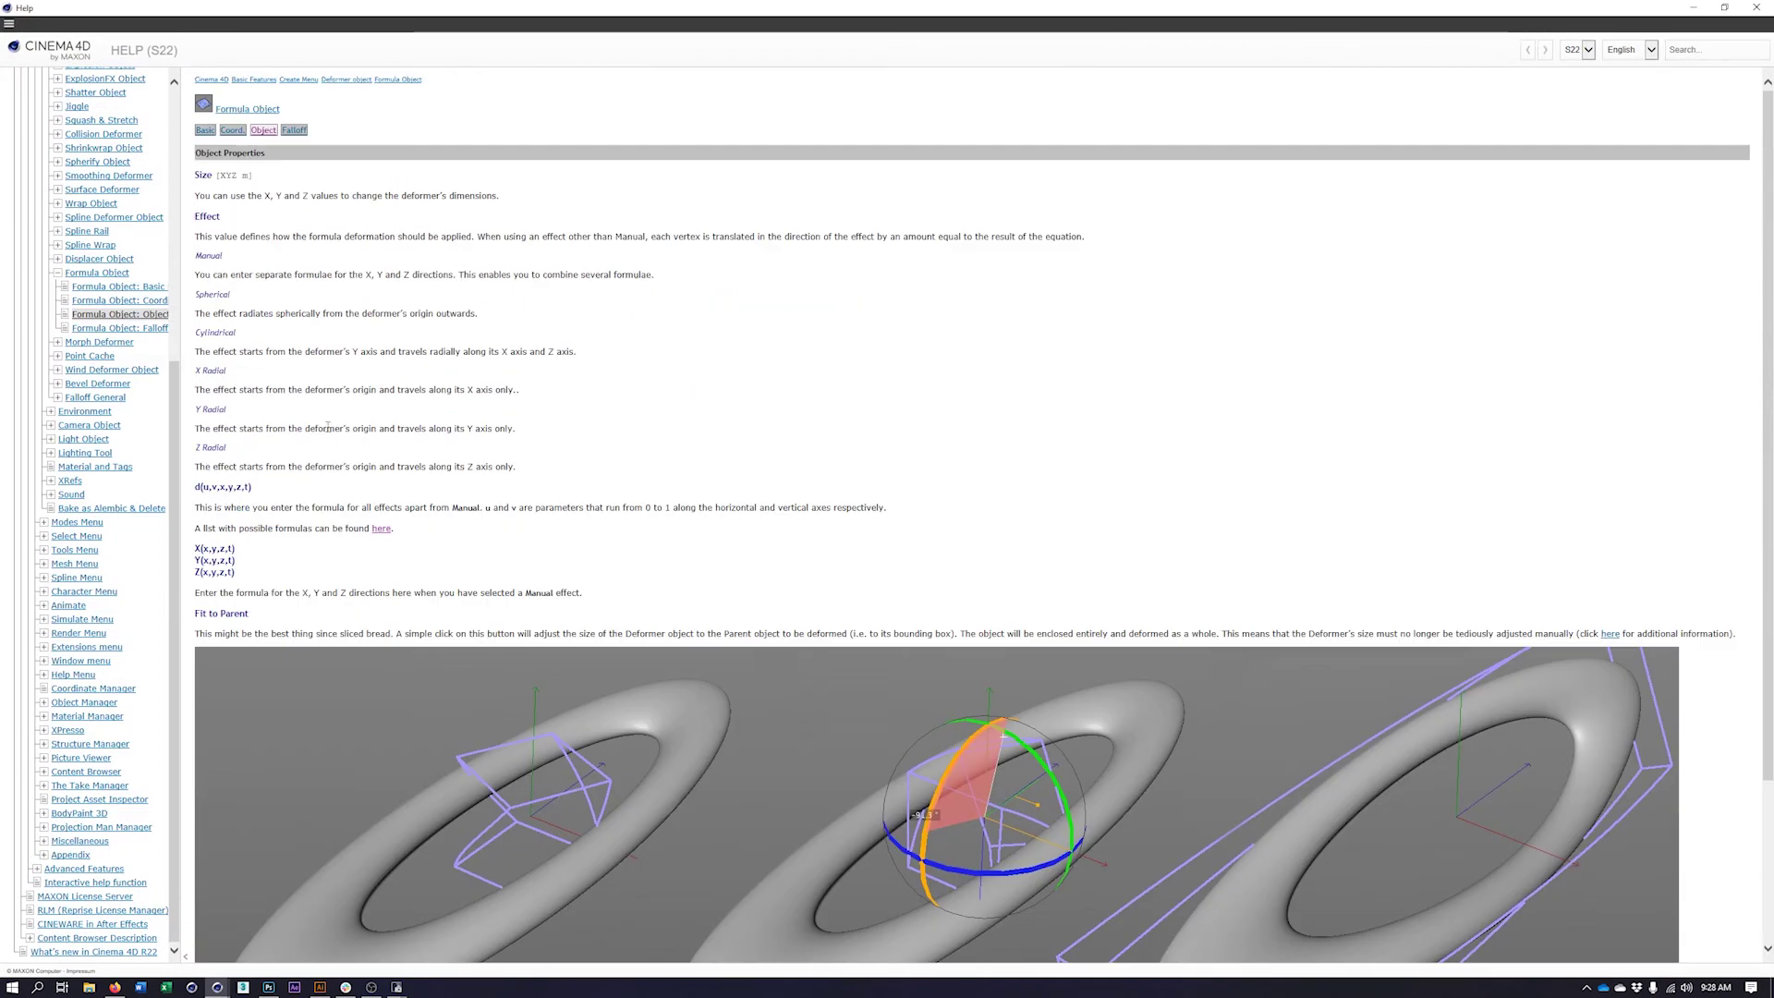
pyautogui.scroll(-3, 400, 462)
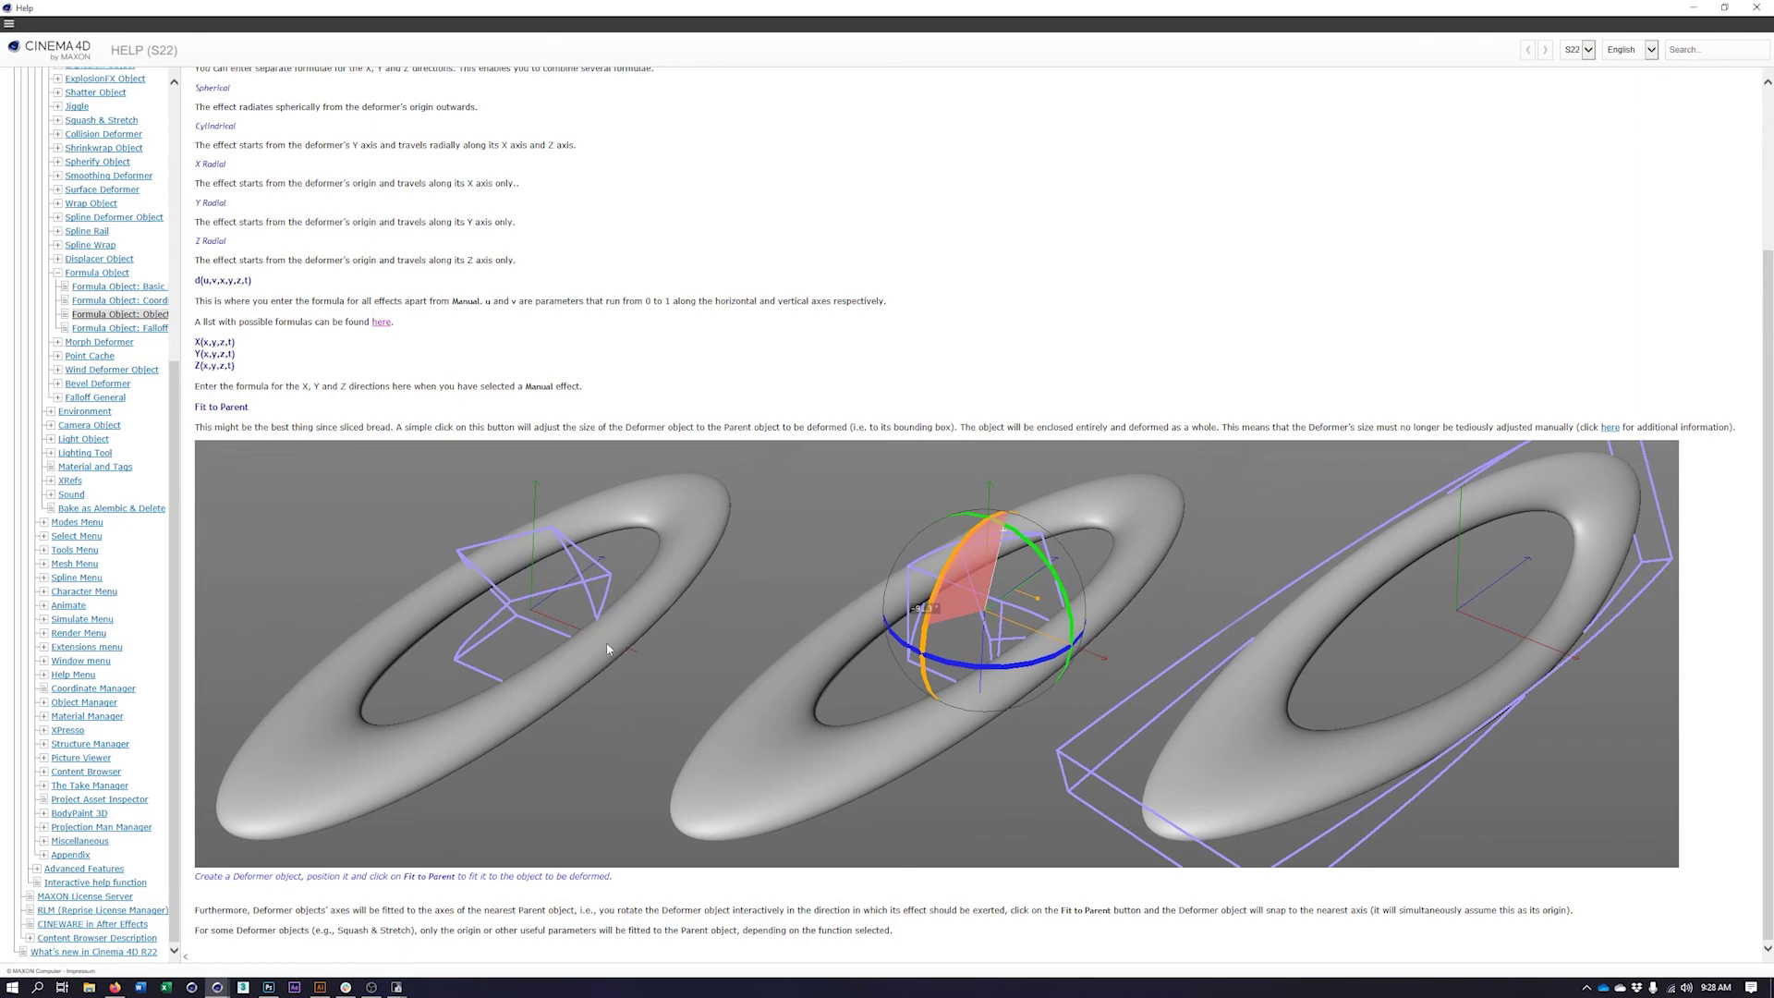
pyautogui.scroll(3, 607, 650)
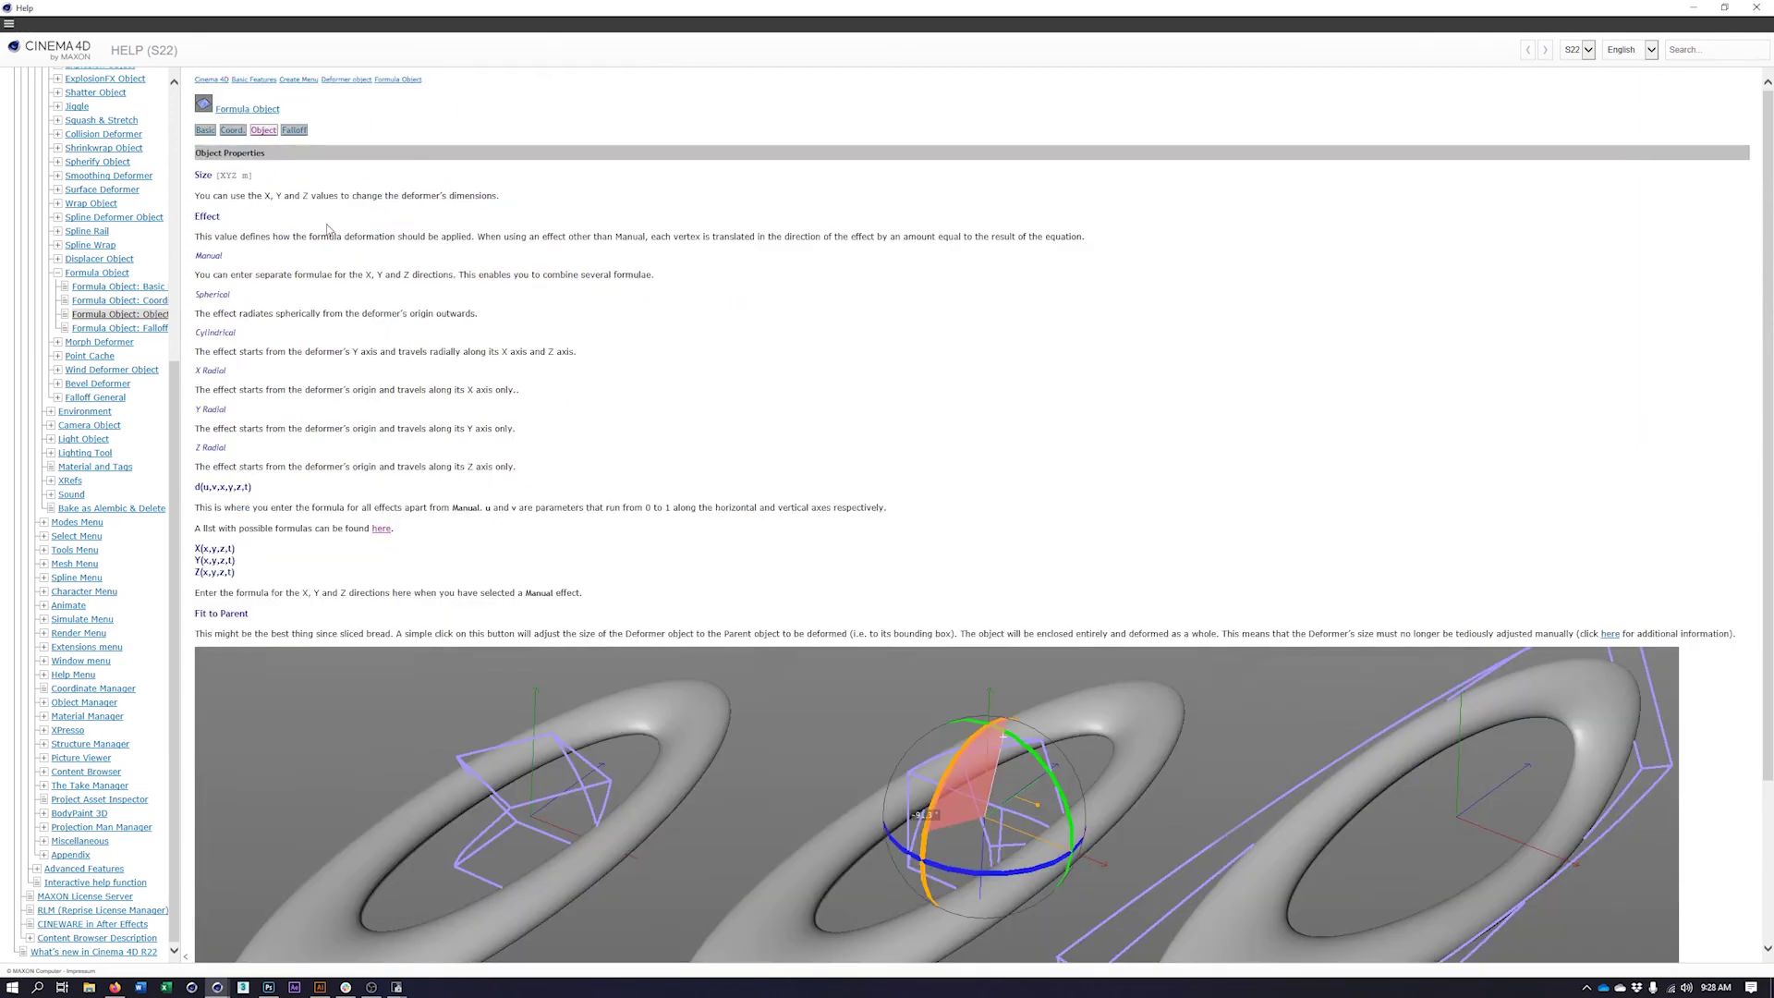
pyautogui.click(379, 530)
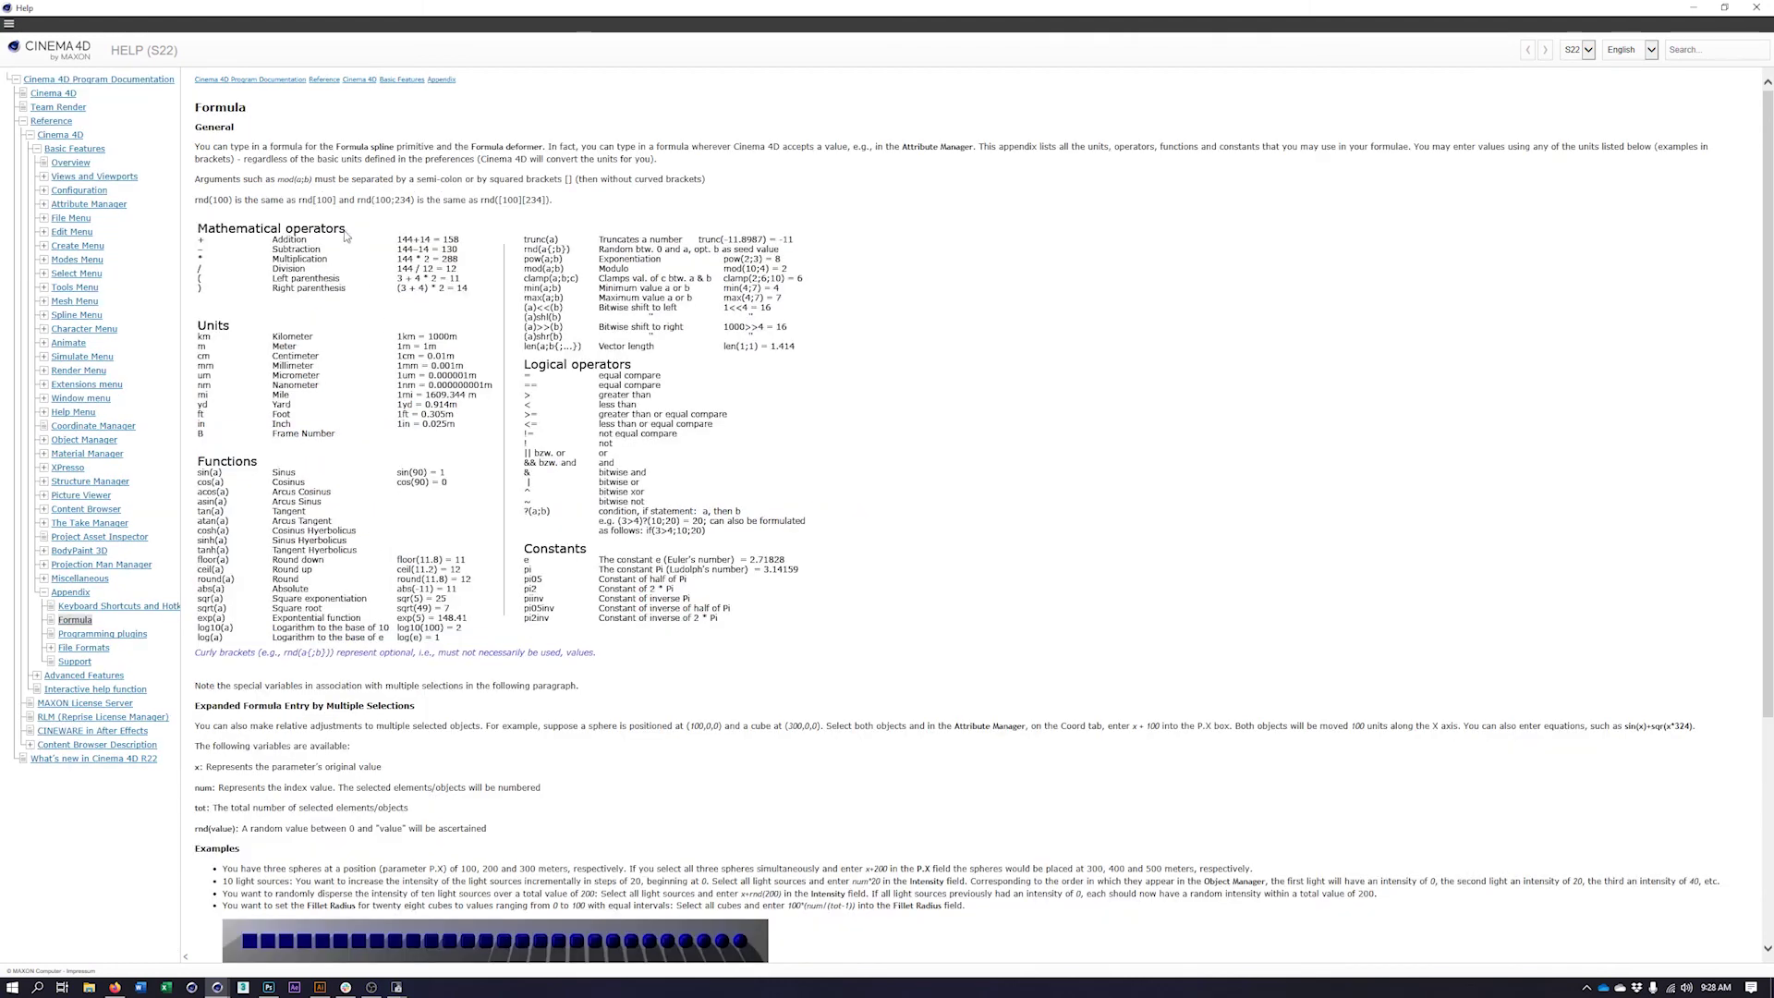